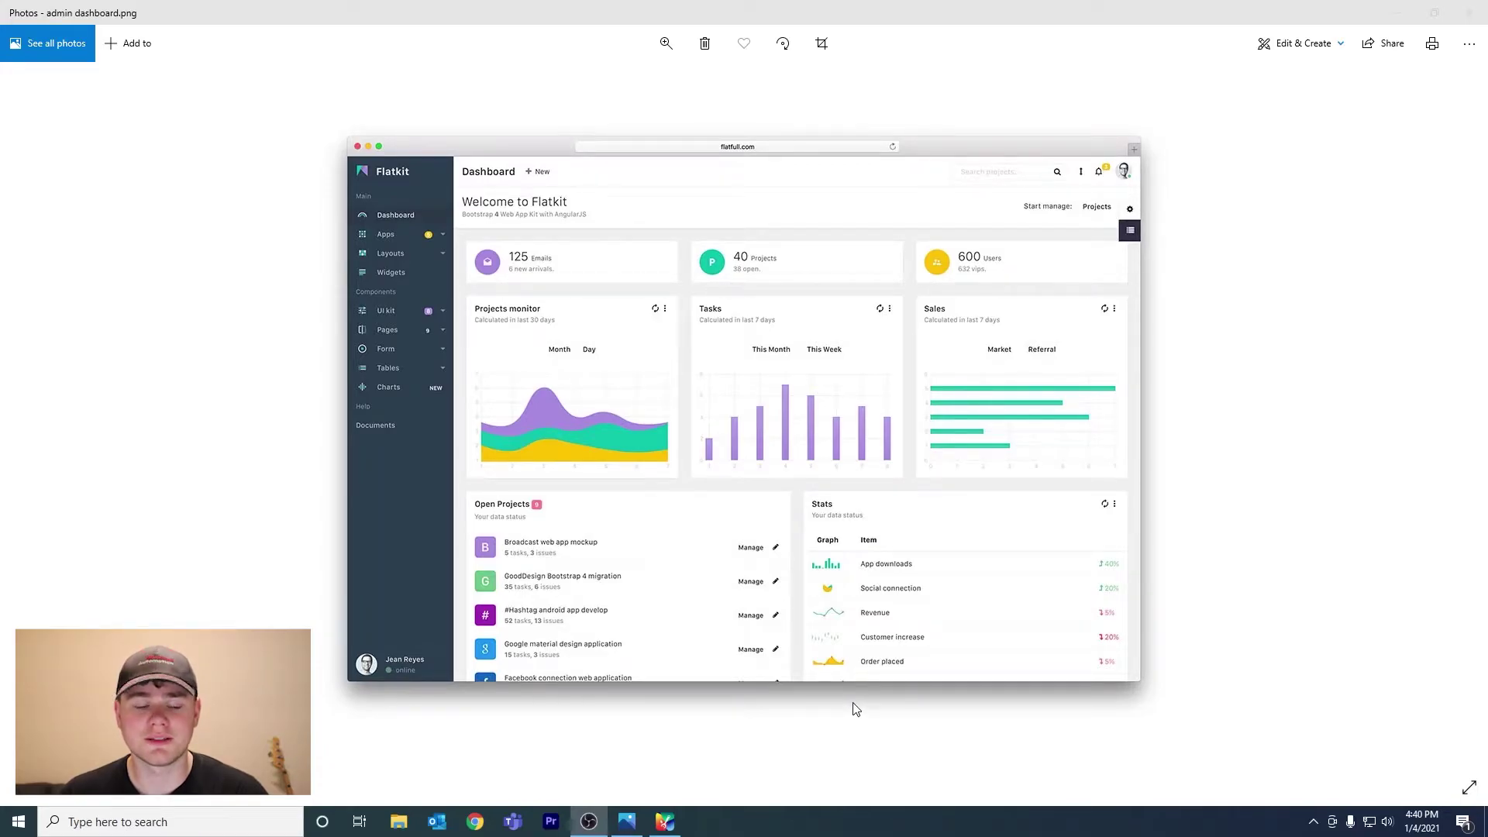
Log in to Ignition Designer with the account credentials and open the Testing project.
left_click(667, 823)
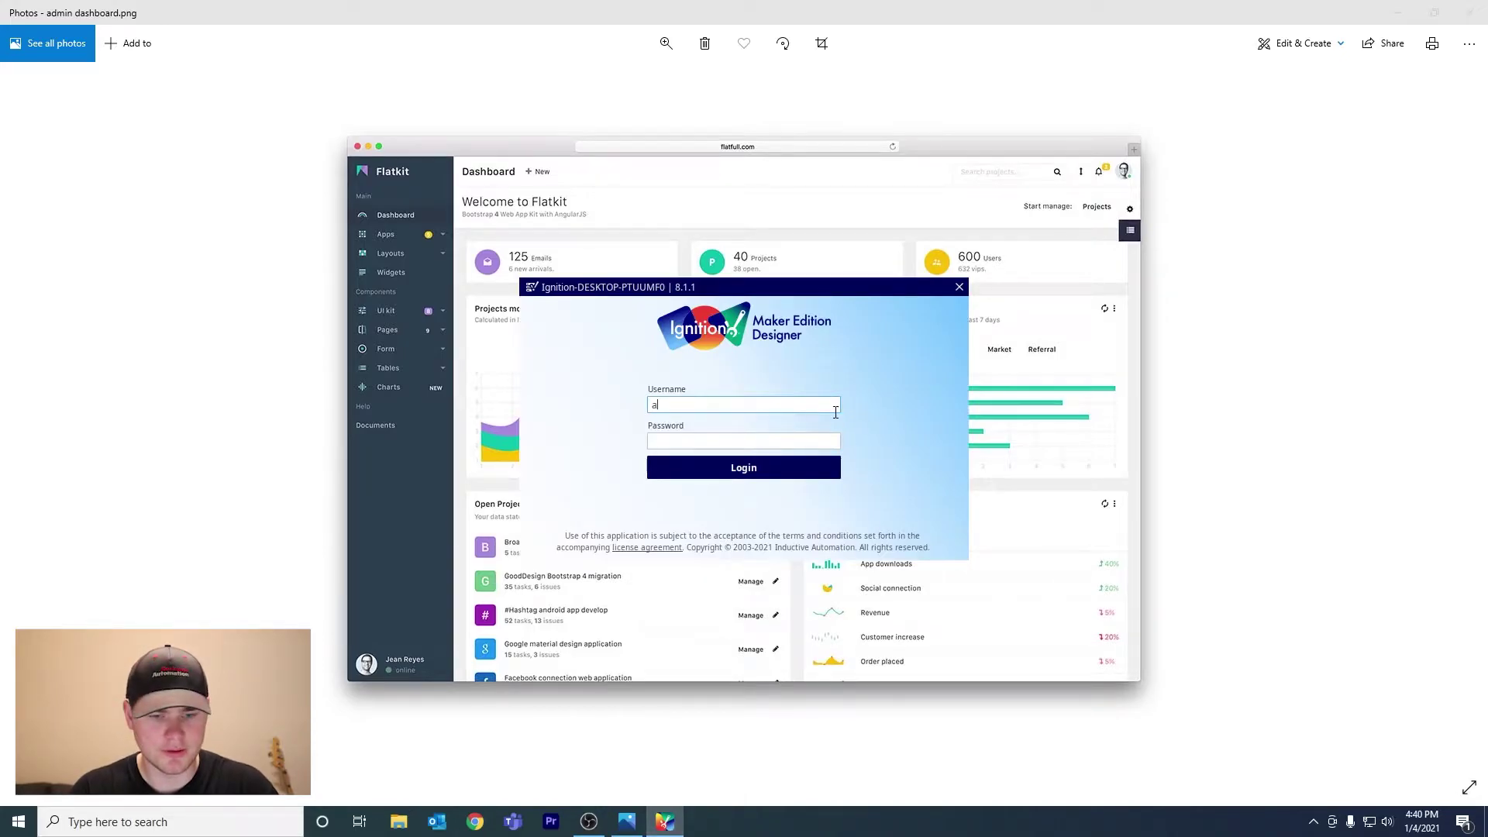
key("Tab")
type("**")
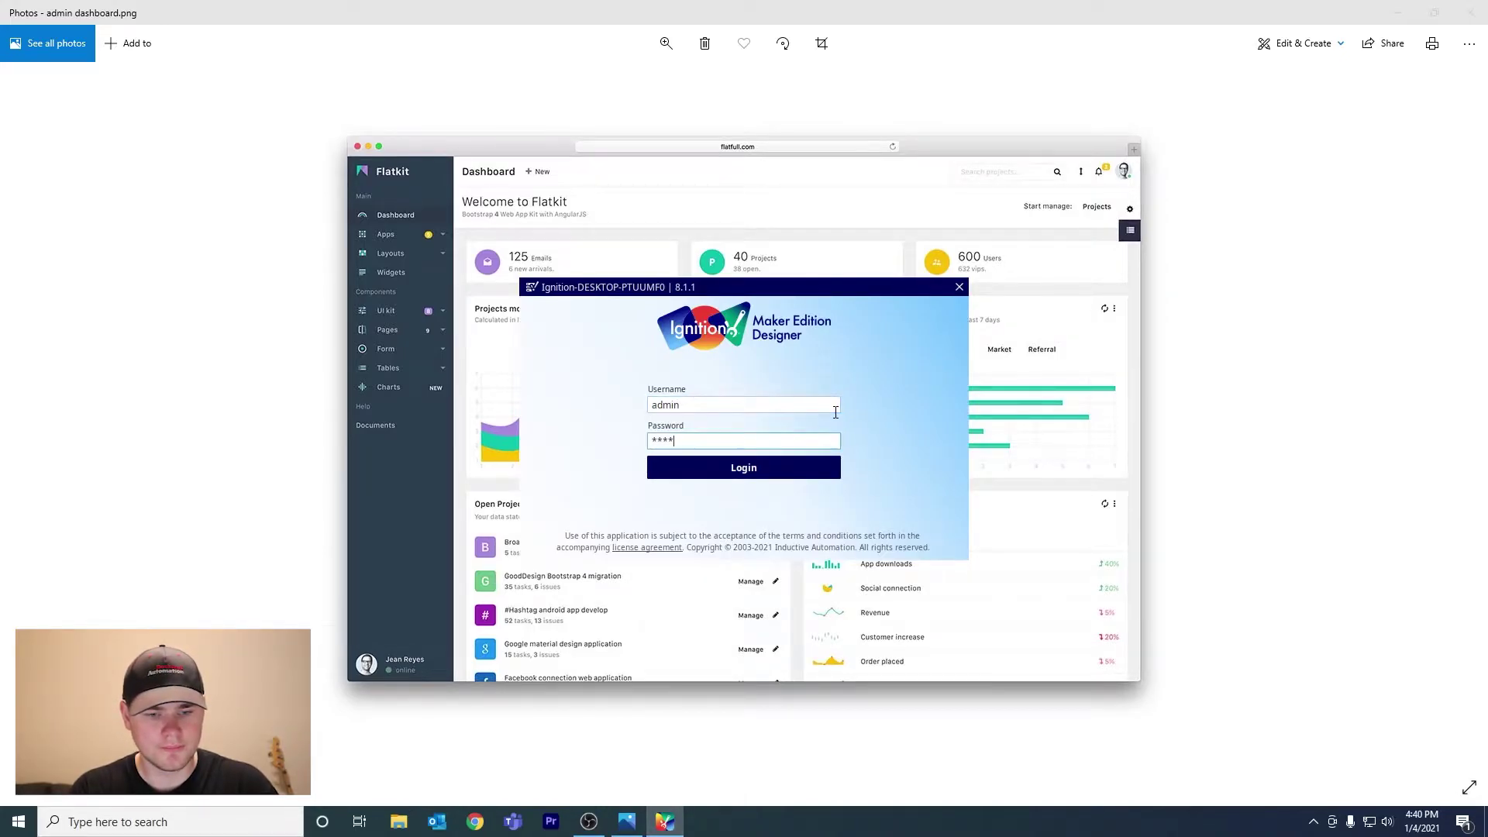
key("Return")
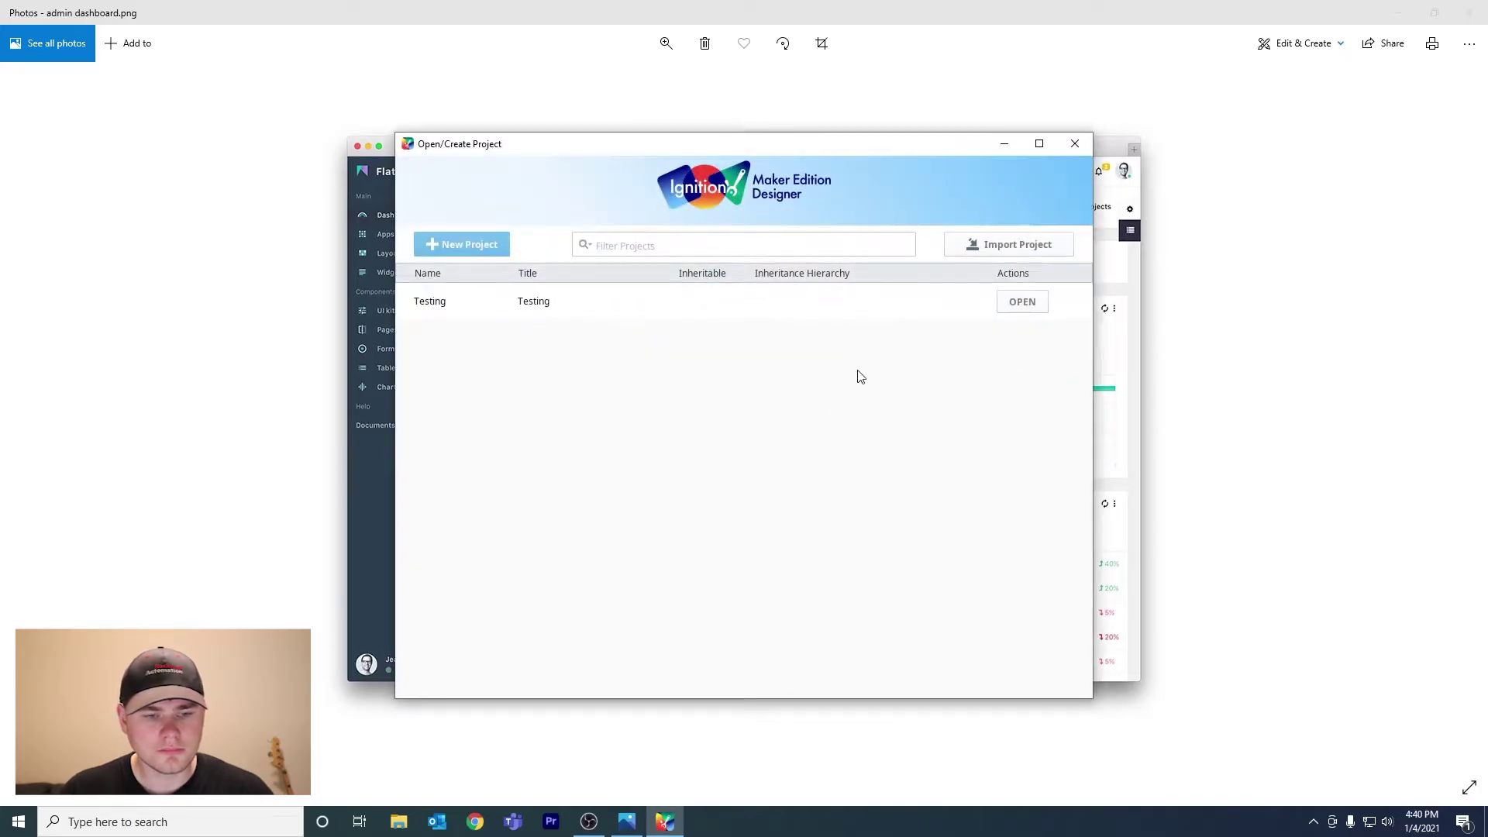
left_click(1022, 302)
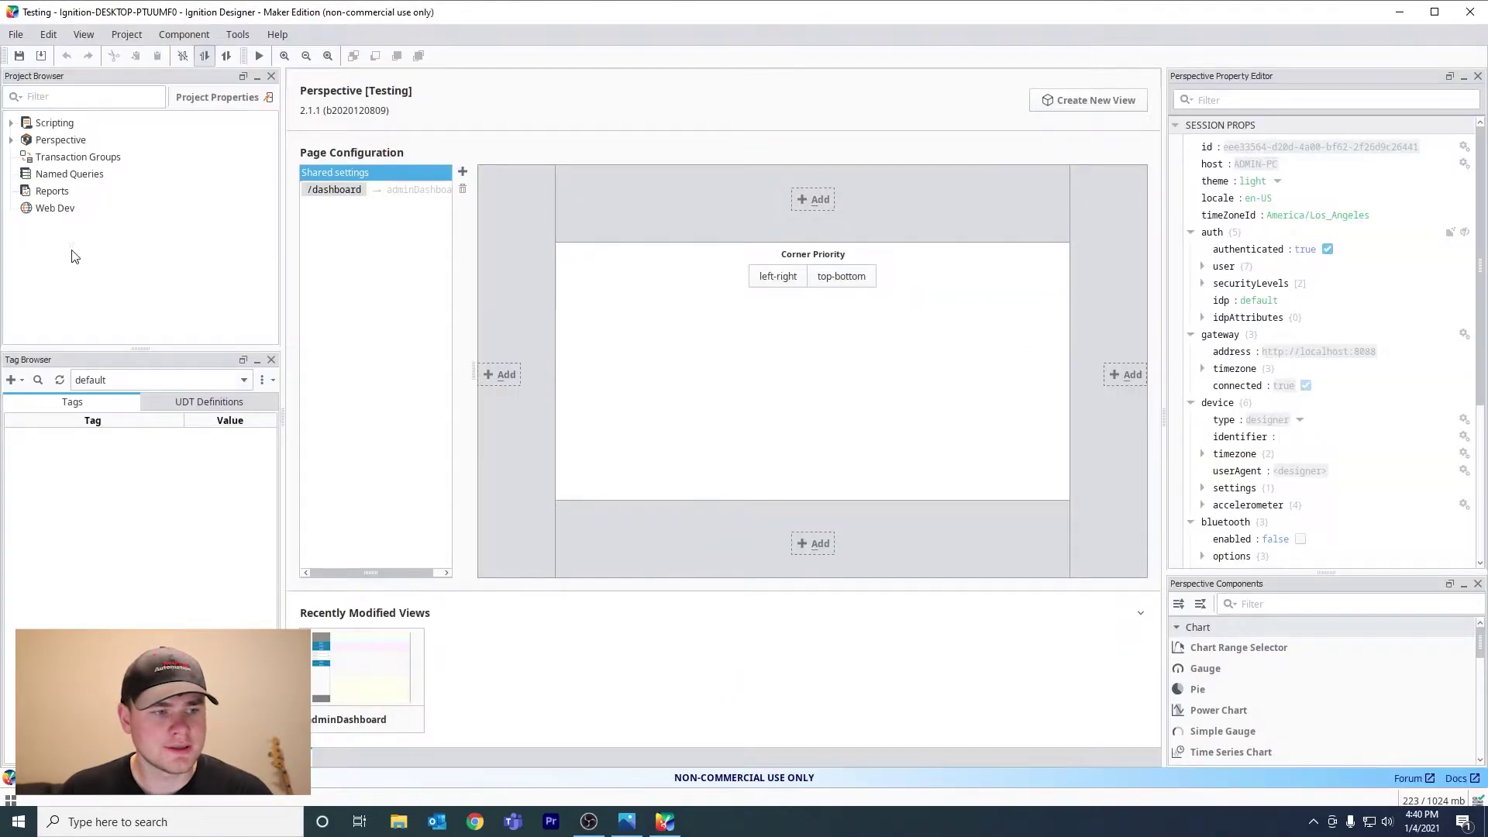
Expand the Perspective Views folder and start creating a new view.
left_click(11, 140)
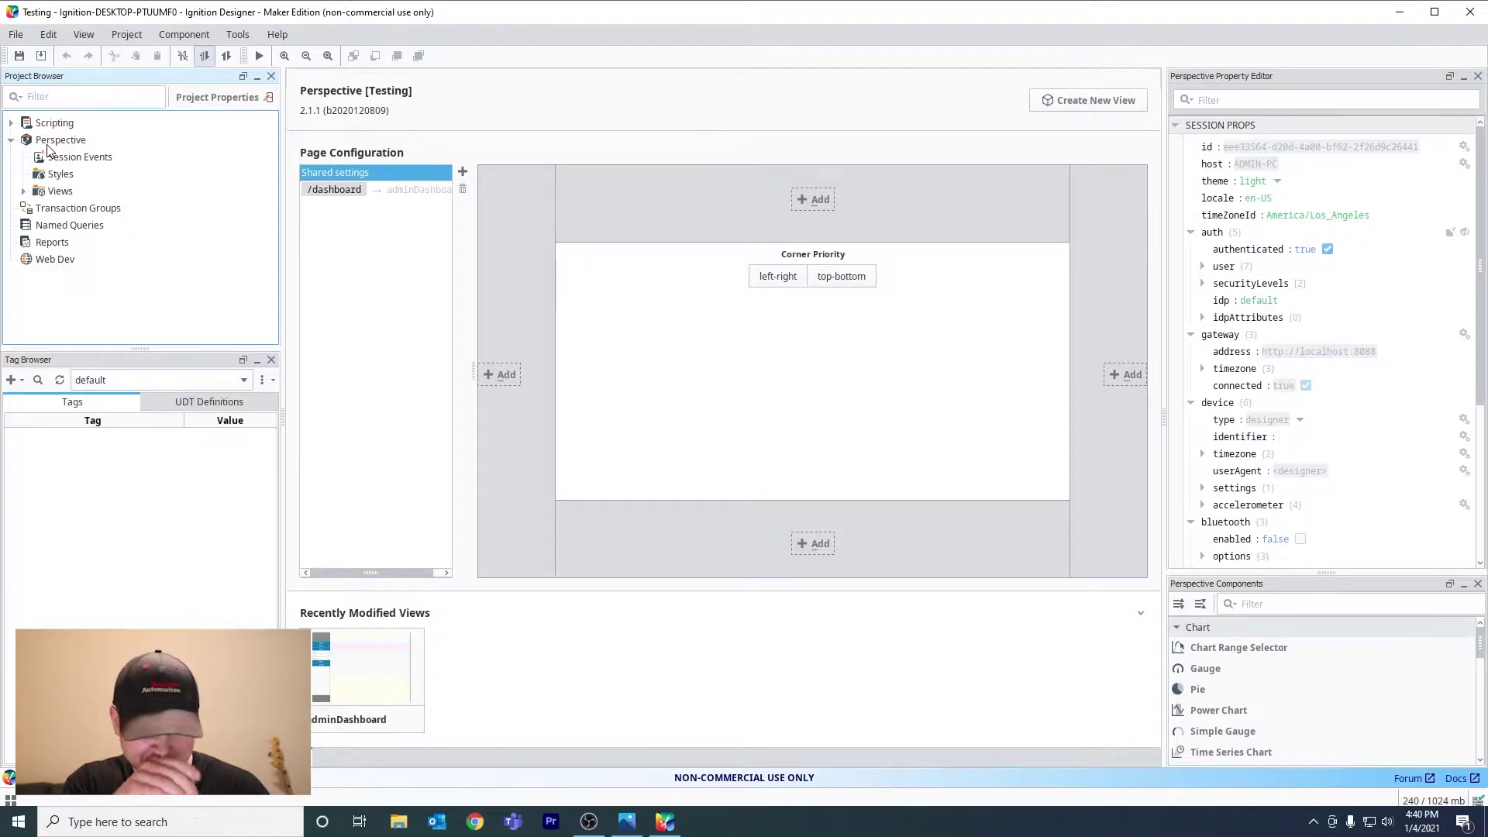
left_click(23, 191)
left_click(50, 193)
right_click(58, 192)
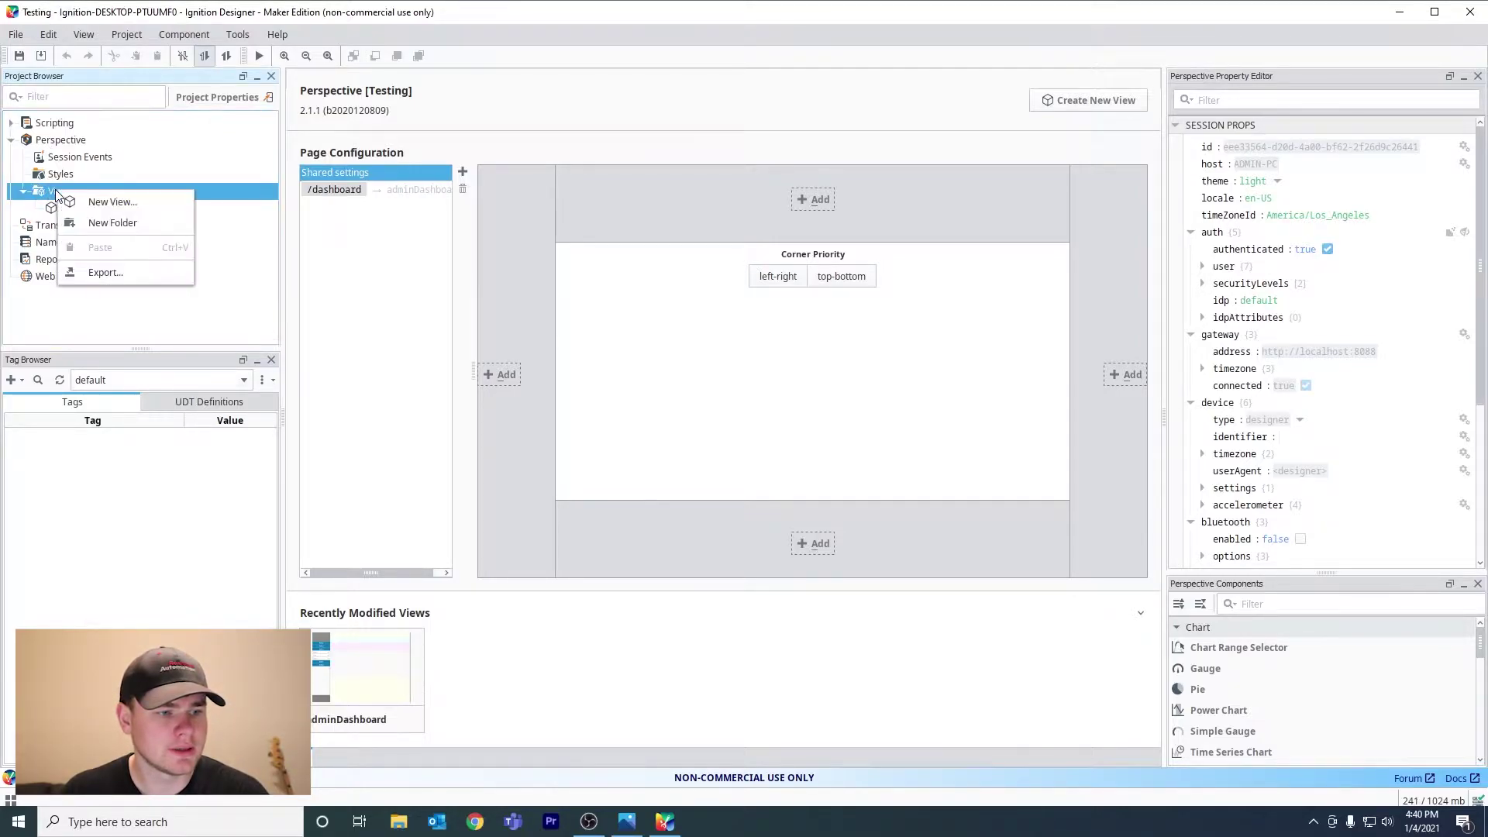
left_click(96, 202)
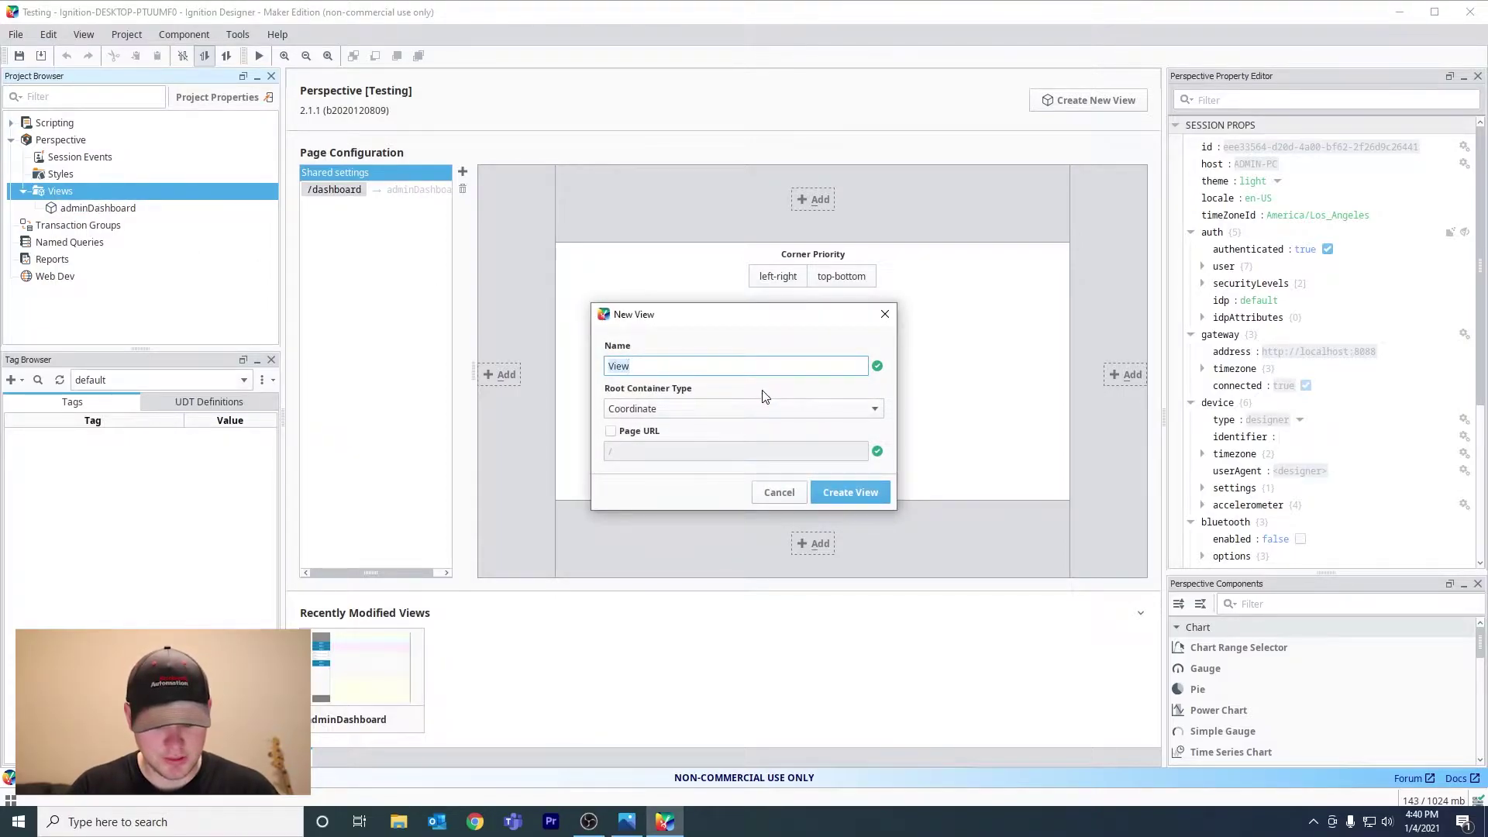
Create the view 'dashboard' with a Flex Container root and page URL /admin.
type("dashboard")
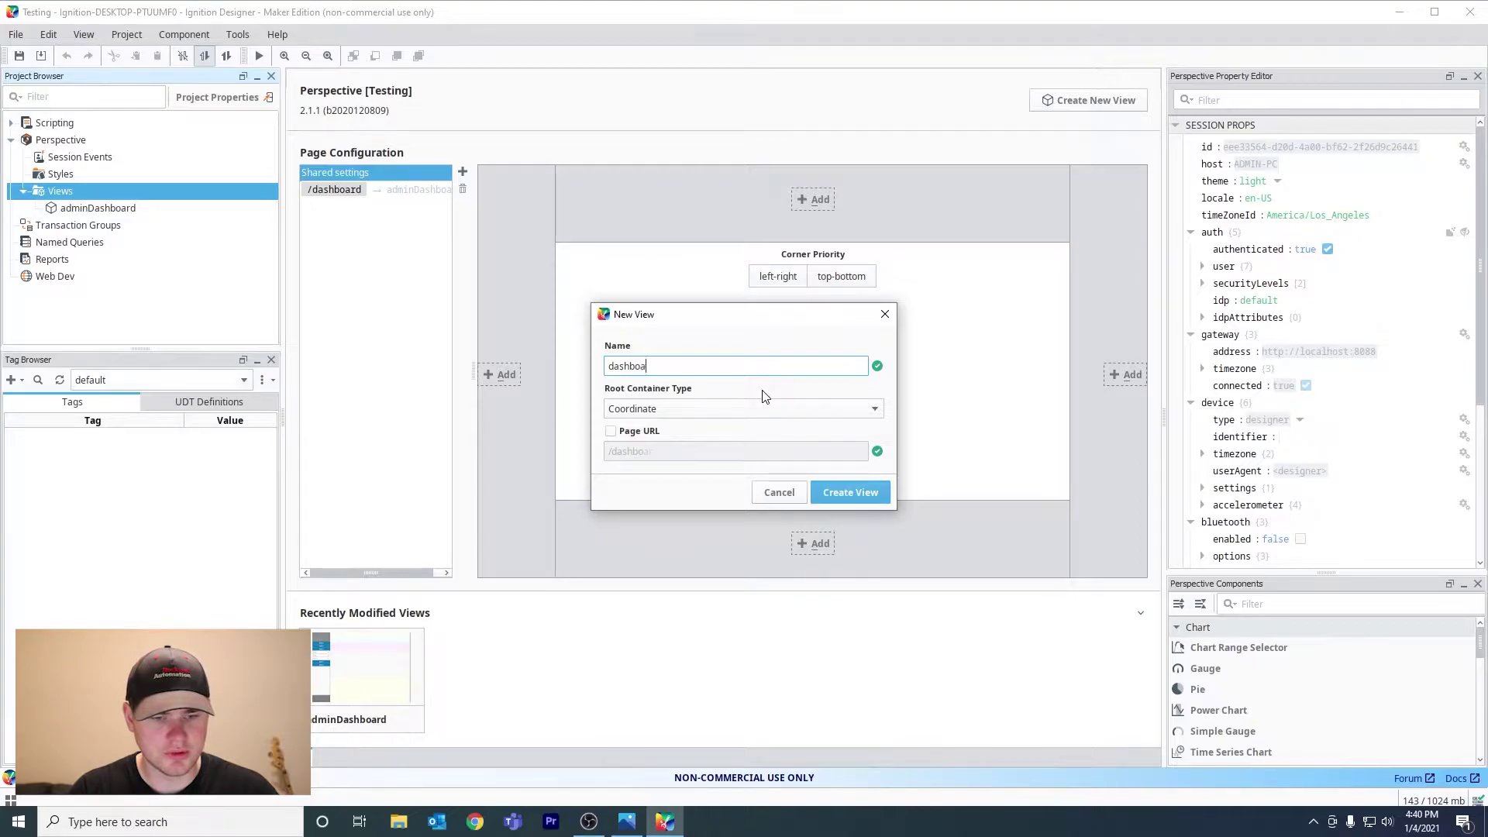
left_click(776, 409)
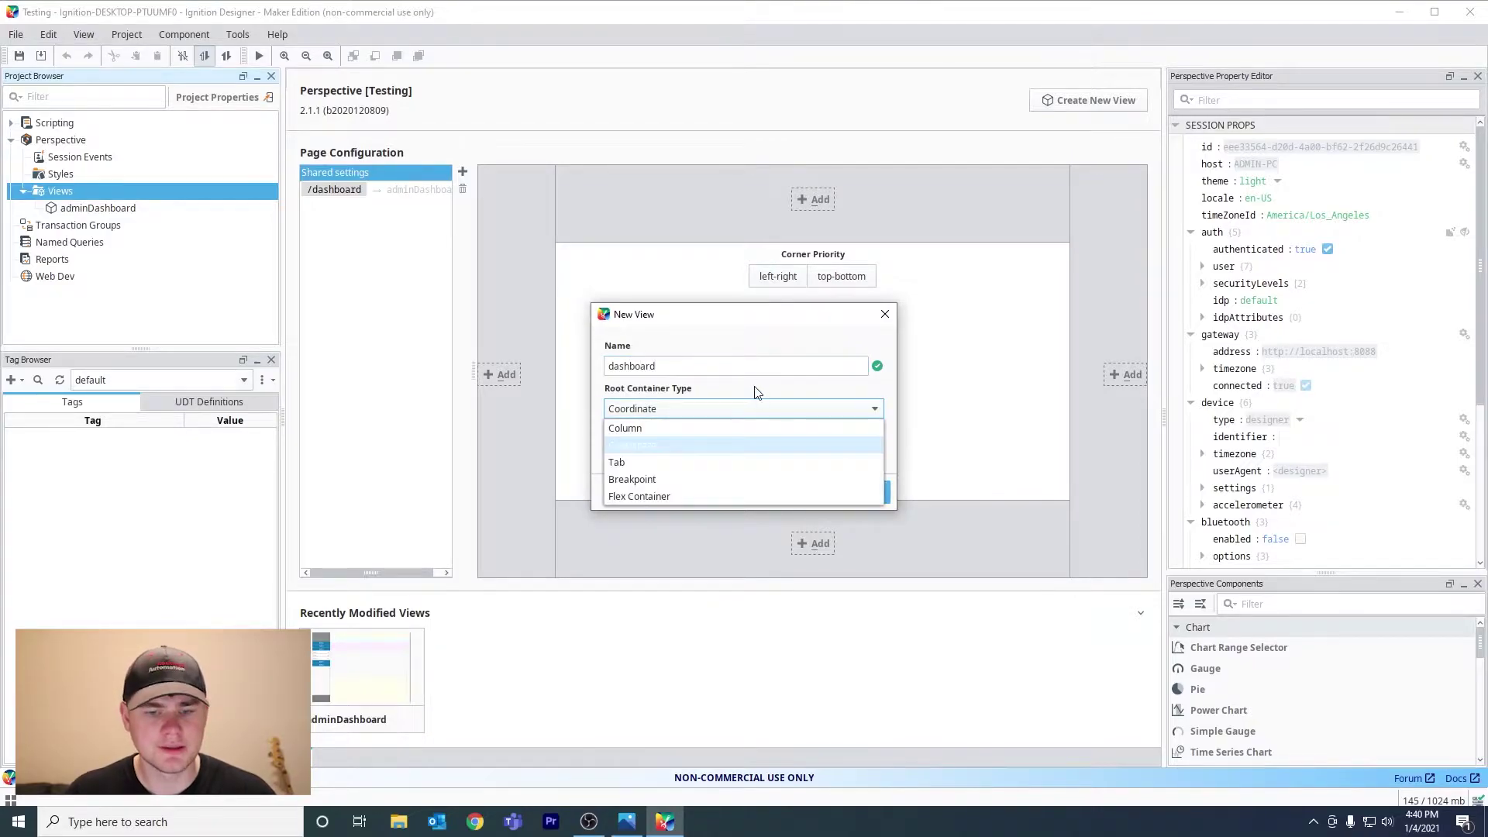
left_click(769, 372)
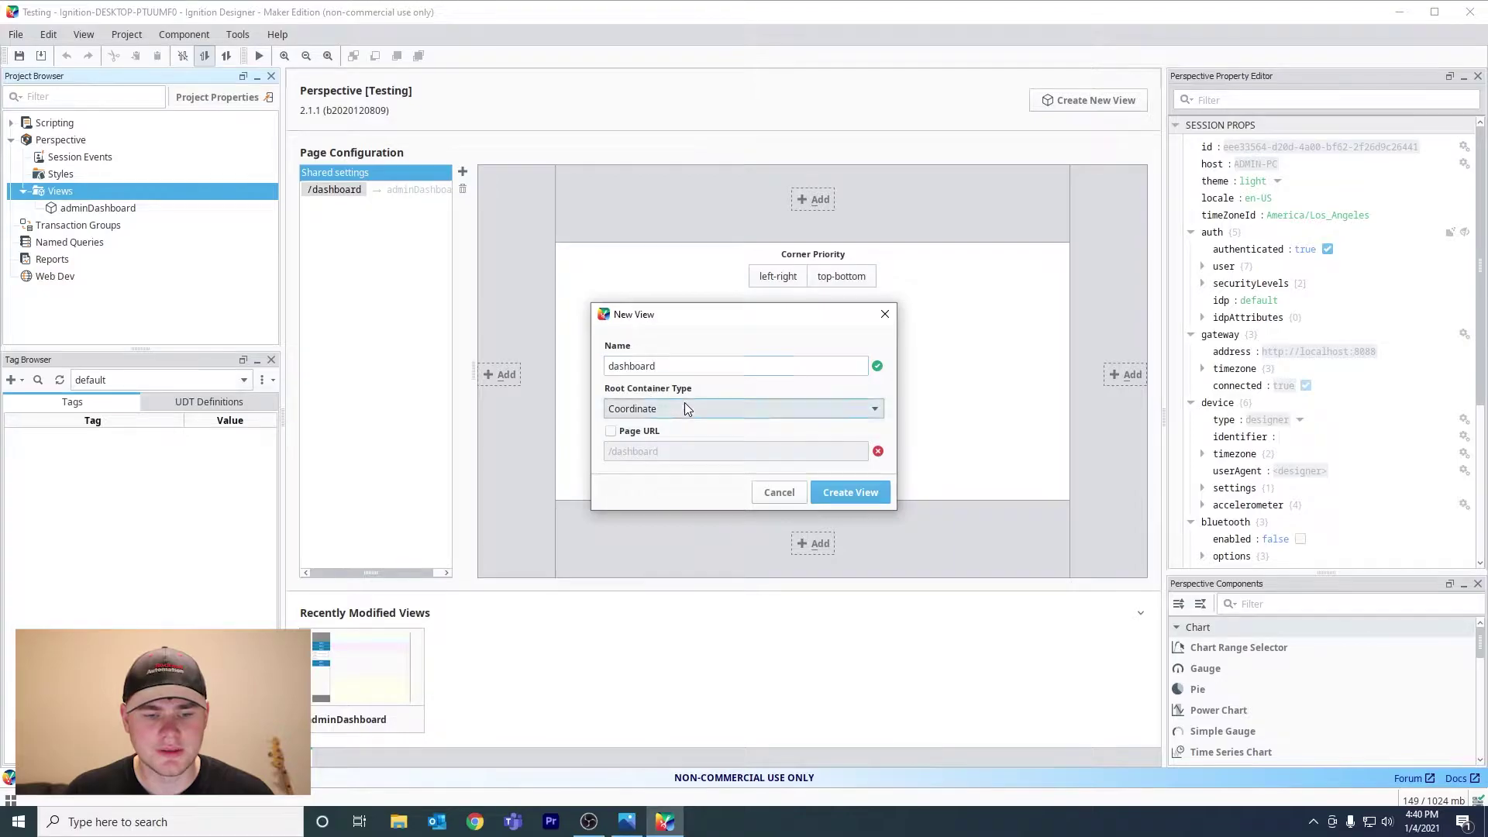
left_click(686, 404)
left_click(667, 496)
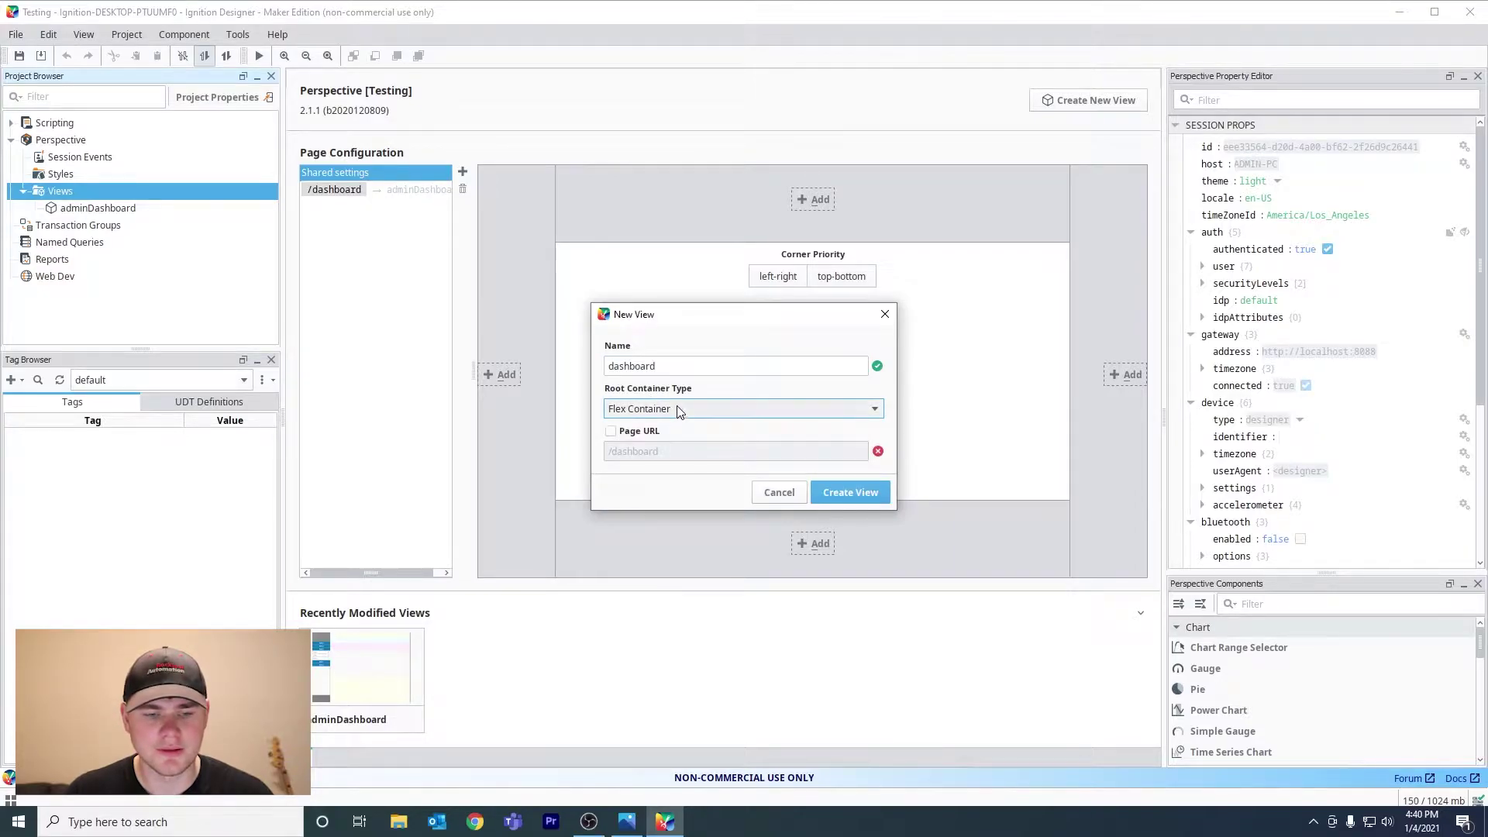
left_click(638, 433)
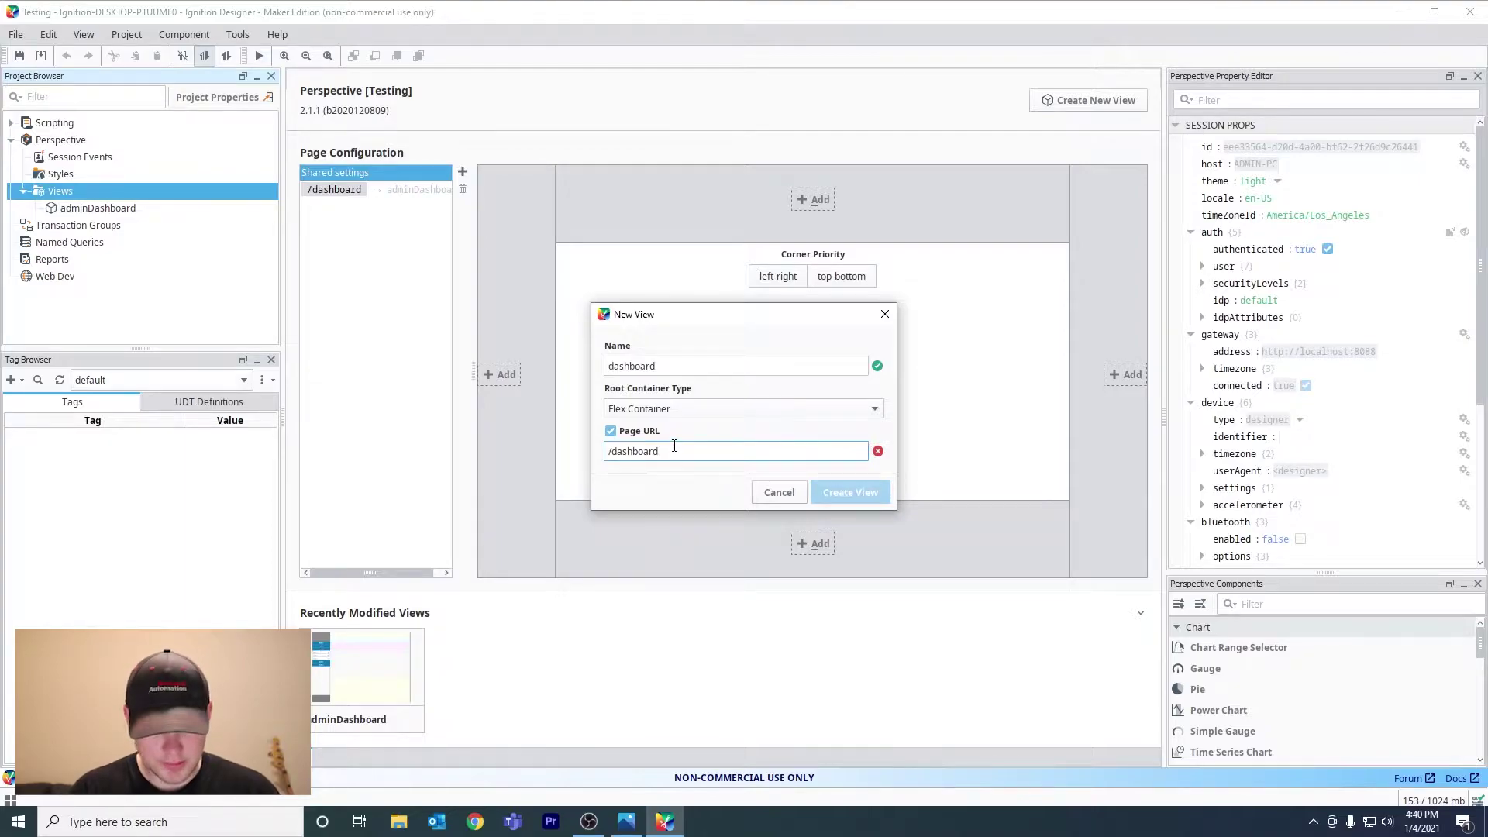
key("BackSpace")
type("admin")
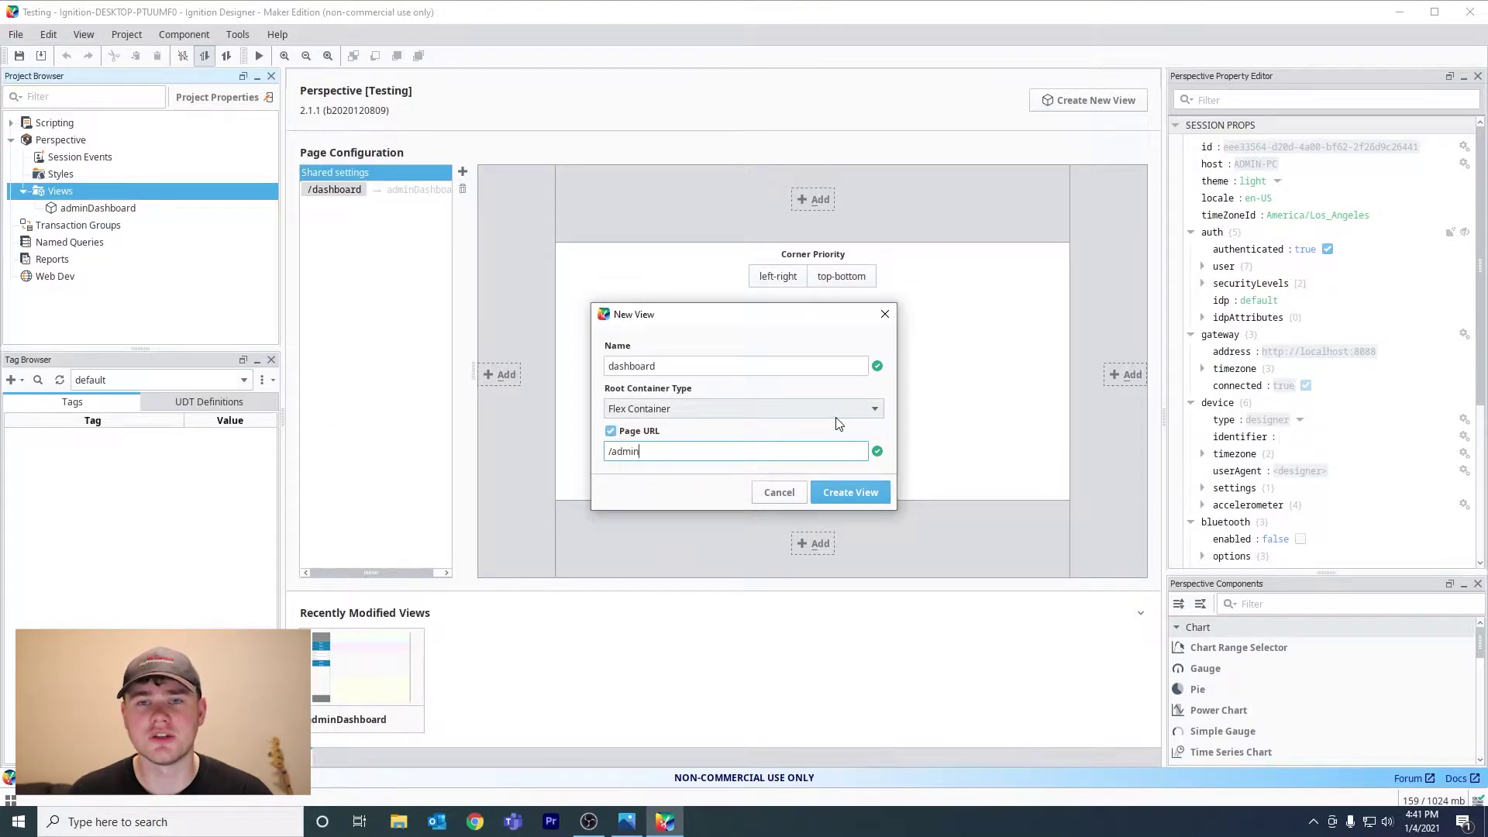
left_click(851, 493)
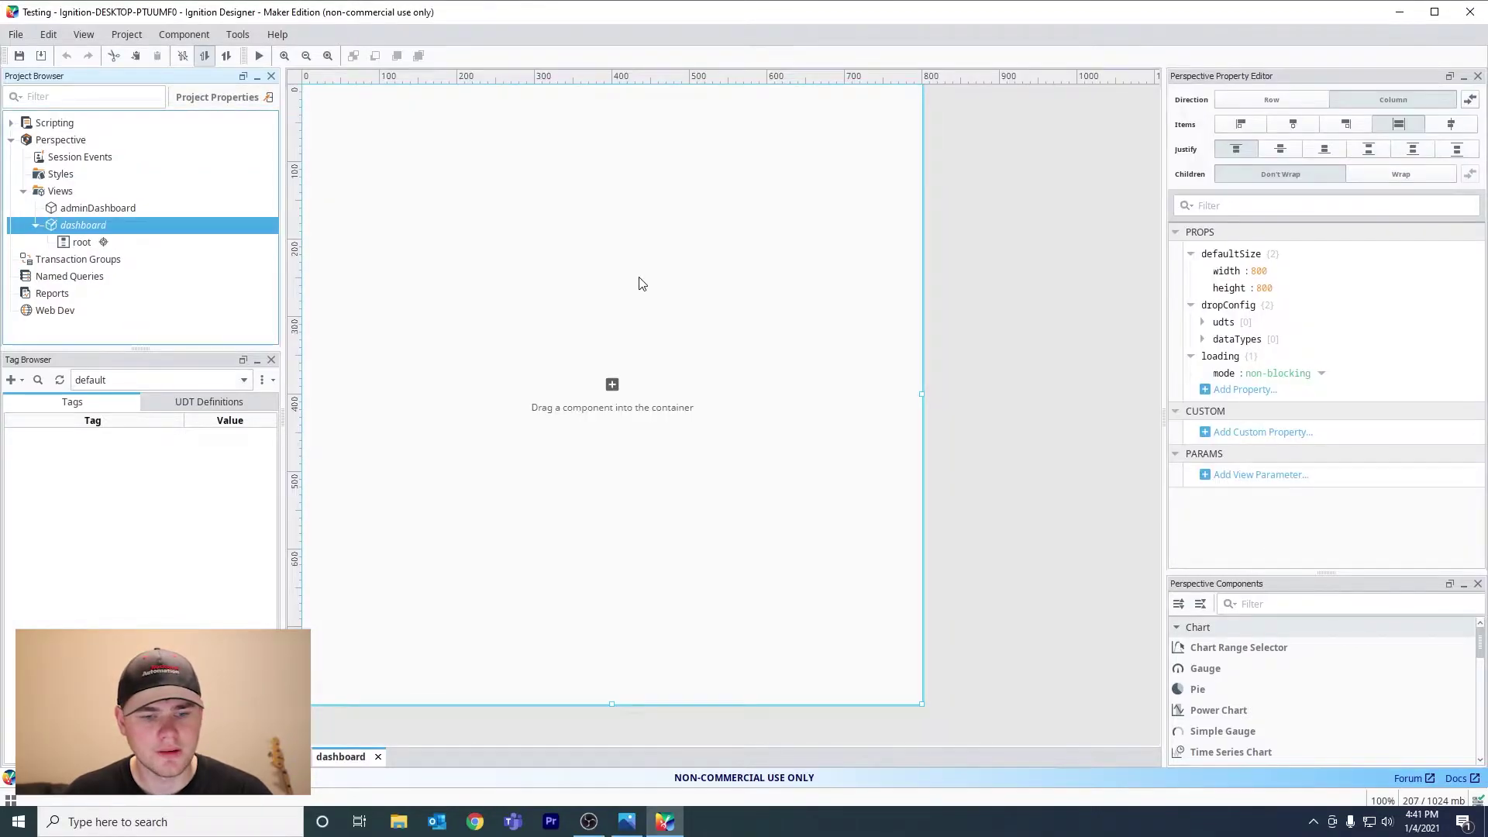
Widen the dashboard view to about 1075 px, select its root, and return to the Photos reference.
left_click_drag(924, 703, 1143, 678)
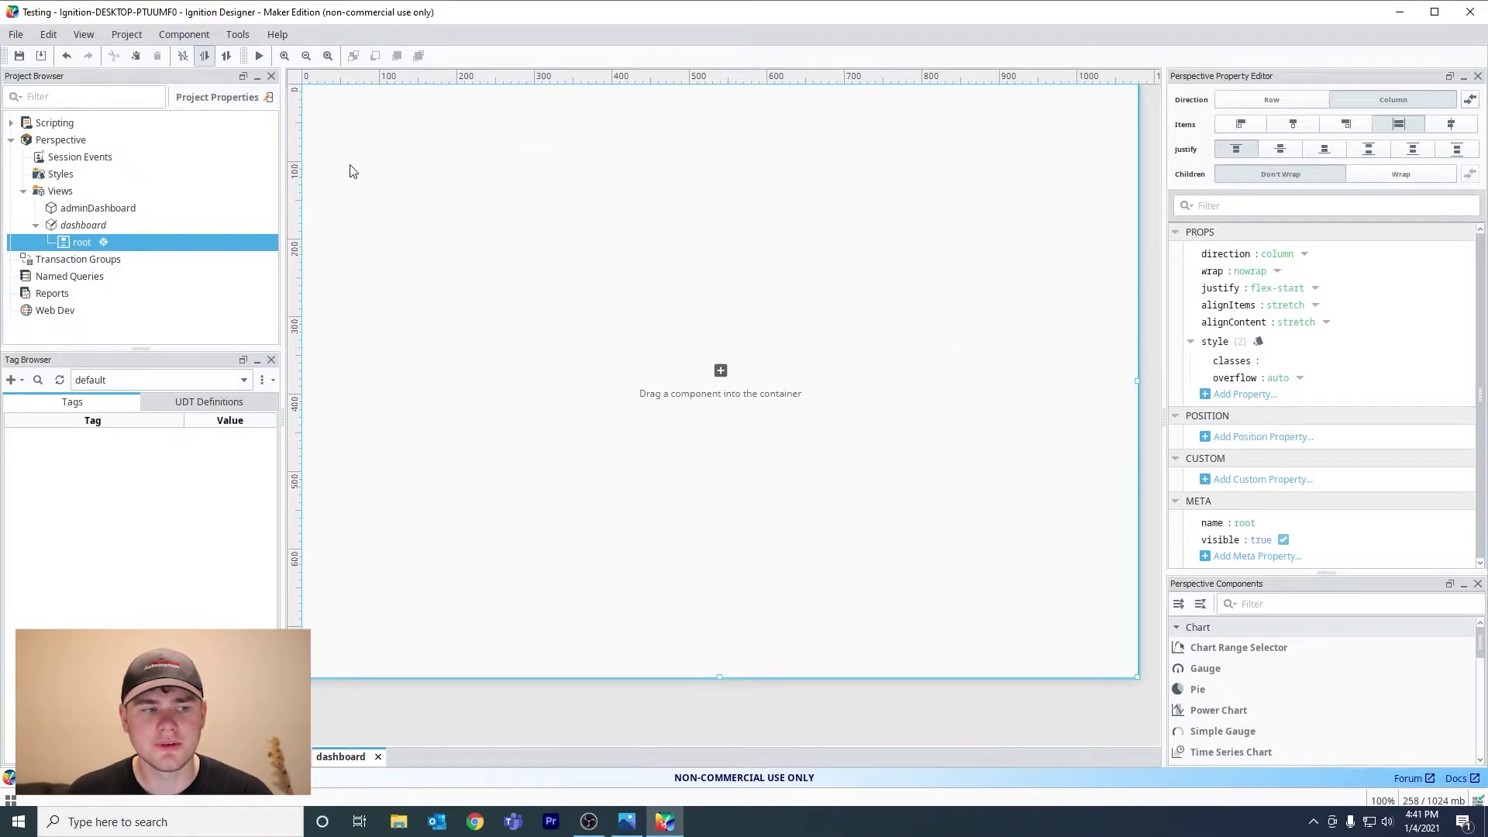
left_click(296, 370)
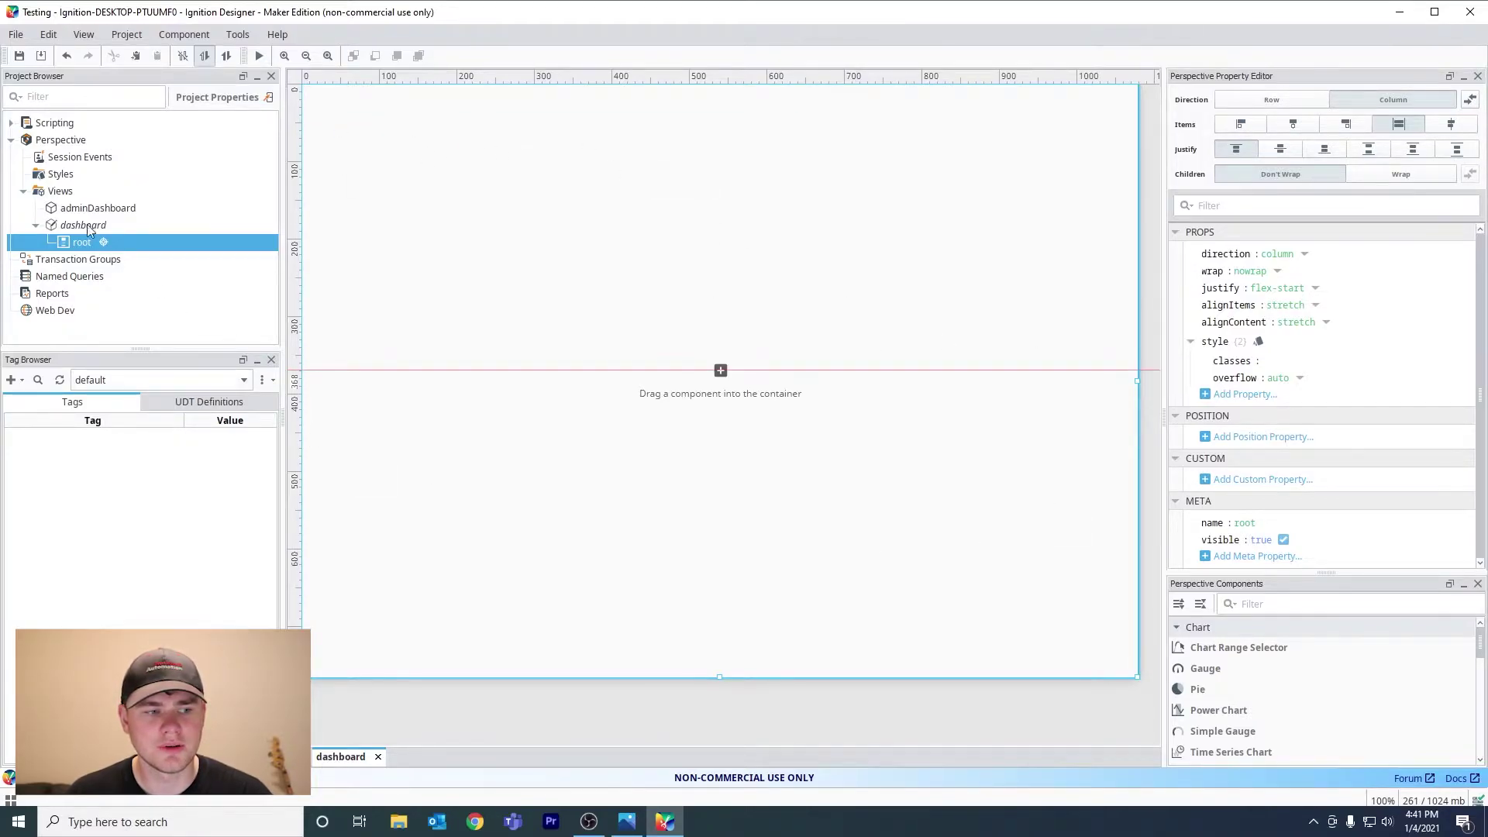
left_click(79, 246)
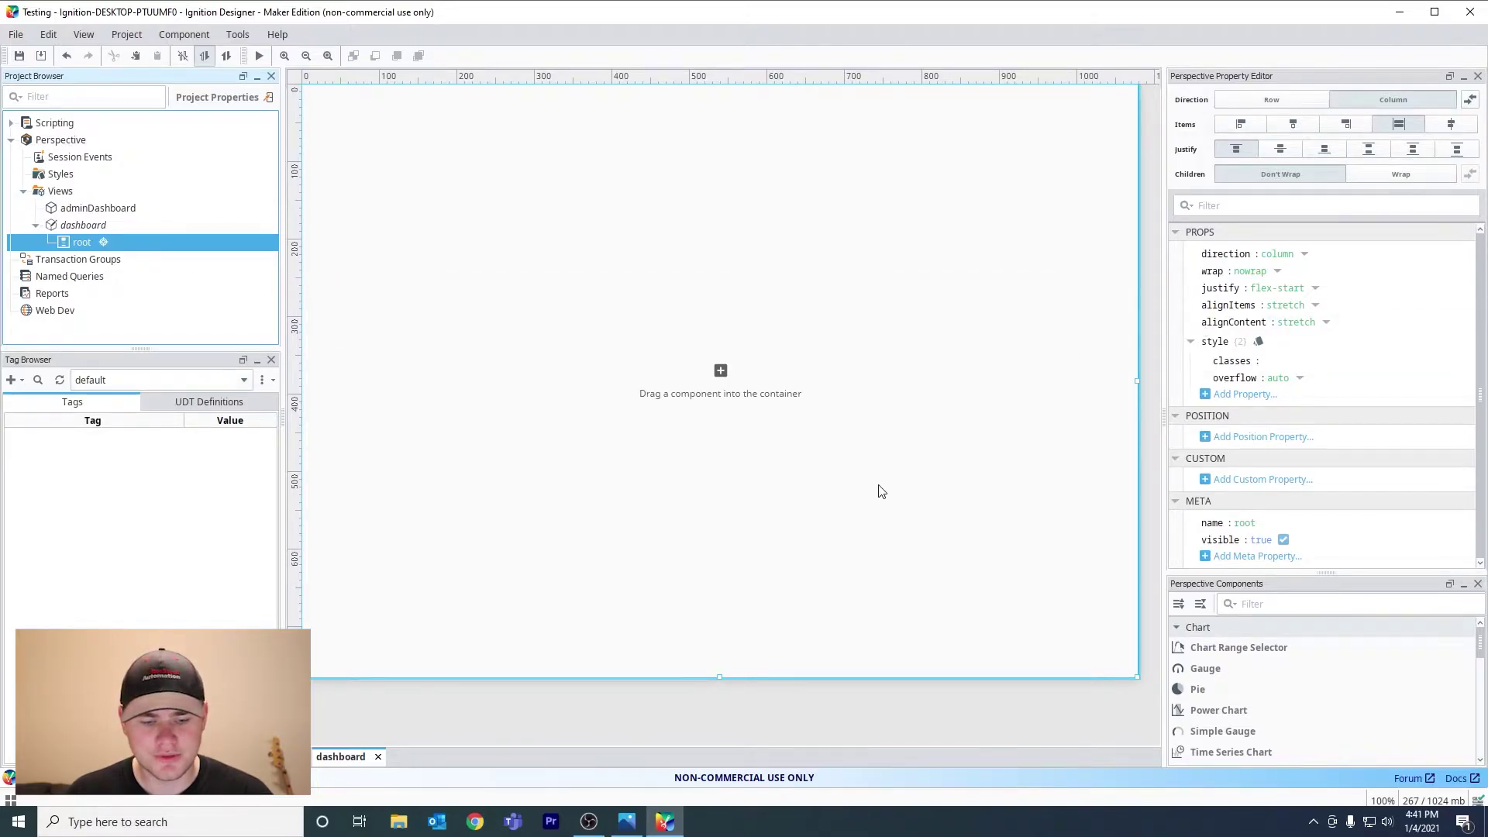
left_click(637, 822)
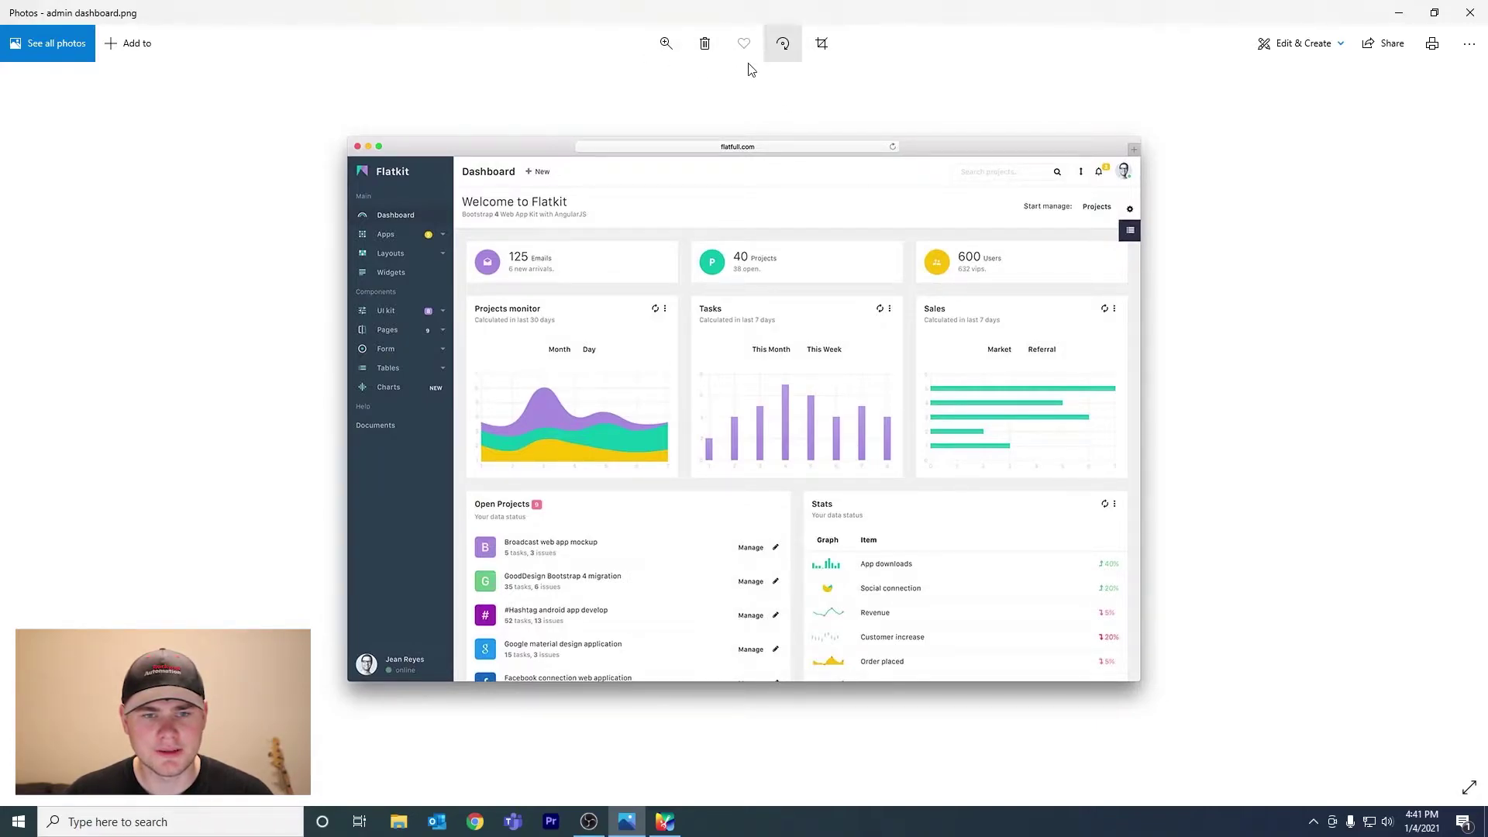
Draw a red outline around the dashboard screenshot in Photos.
left_click(1300, 44)
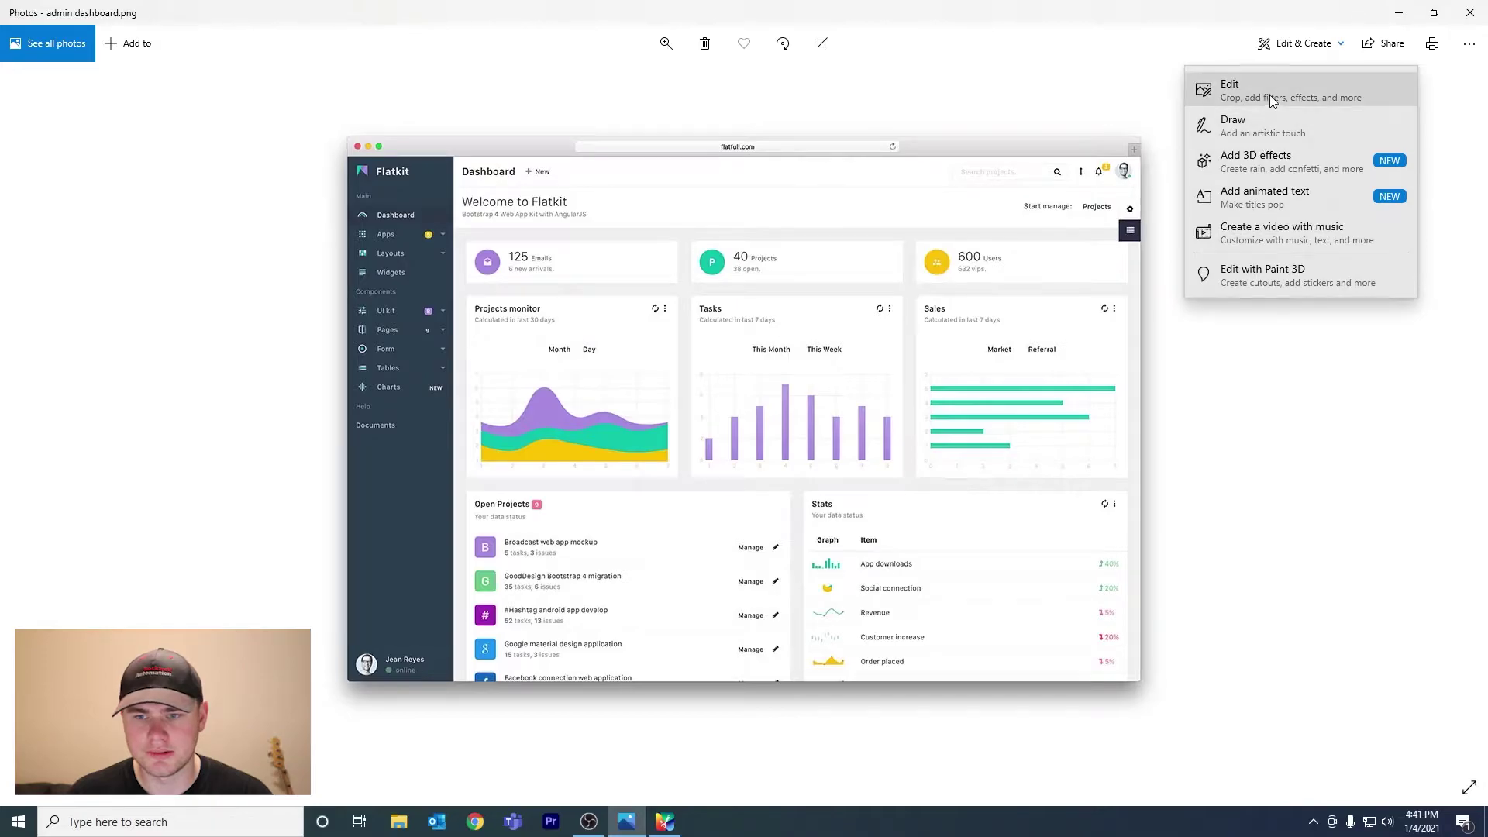
left_click(1265, 126)
left_click(669, 62)
left_click(596, 160)
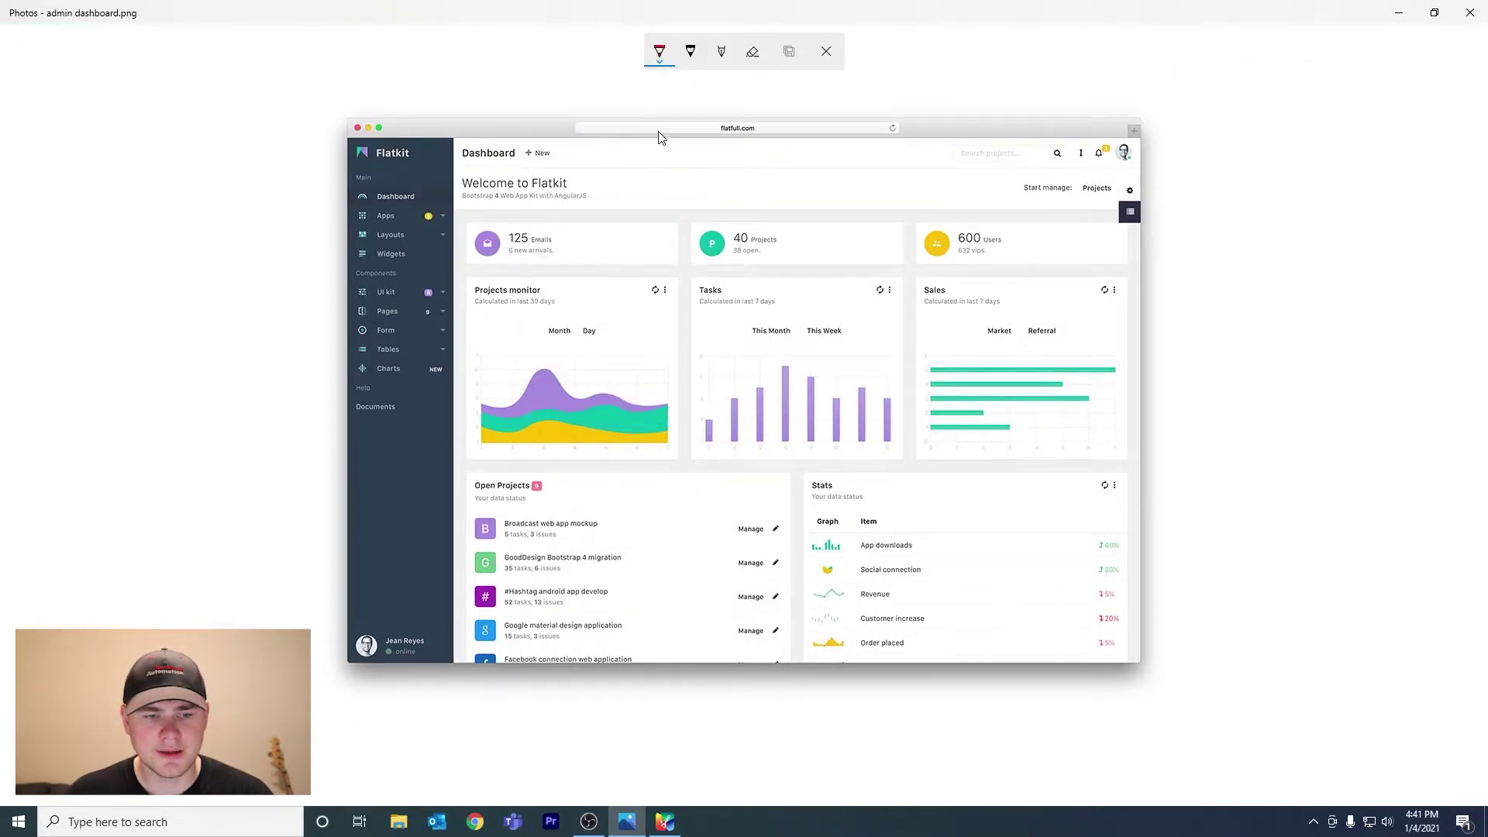
mouse_move(553, 118)
left_mouse_down()
mouse_move(407, 118)
mouse_move(351, 205)
mouse_move(350, 693)
mouse_move(1191, 677)
mouse_move(1136, 103)
mouse_move(876, 123)
mouse_move(591, 100)
mouse_move(541, 123)
left_mouse_up()
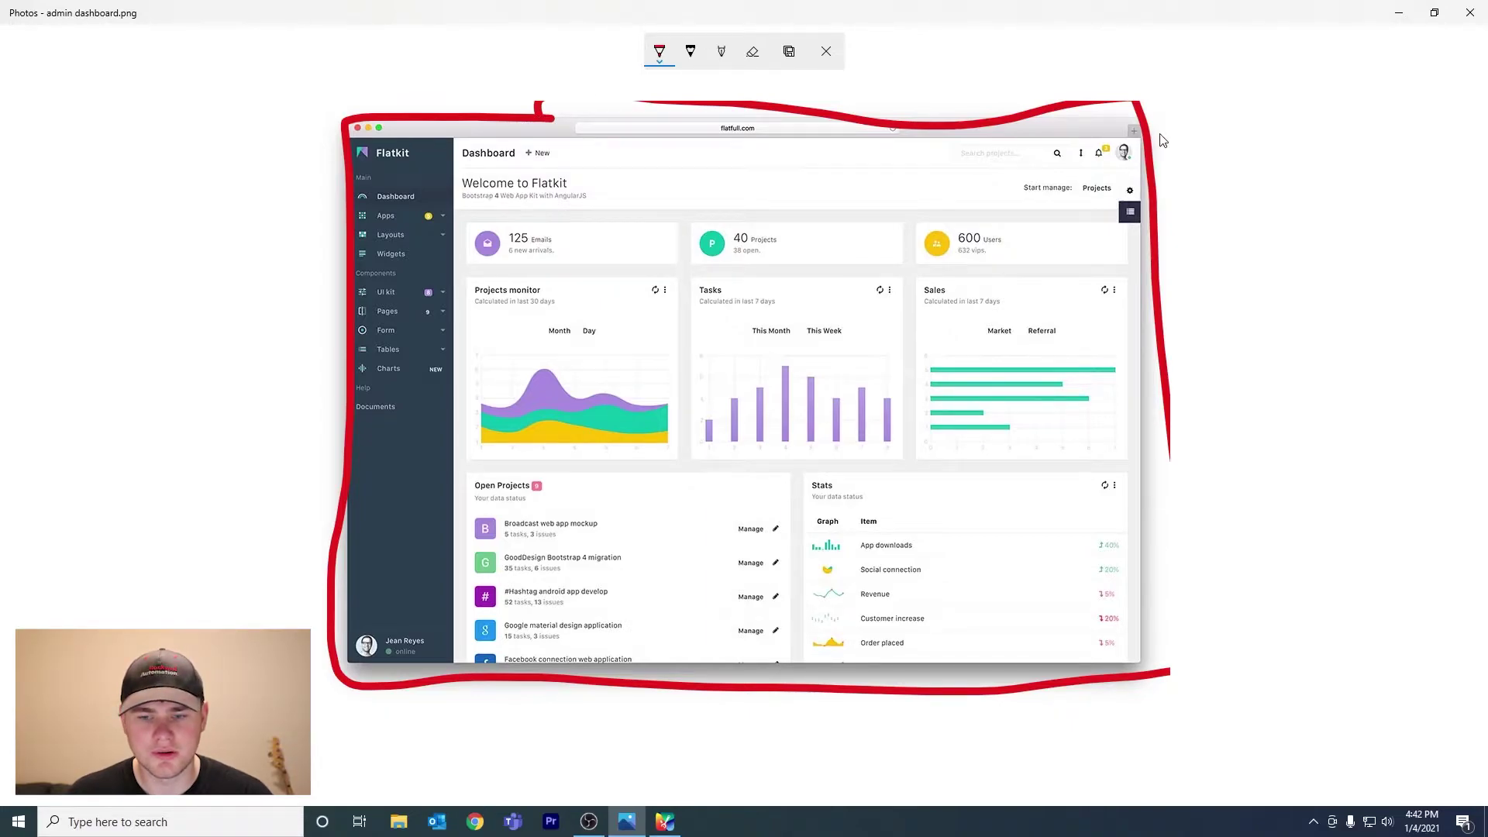
Mark the sidebar, content area, Revenue row and Sales card in teal ink, then minimize Photos.
left_click(661, 53)
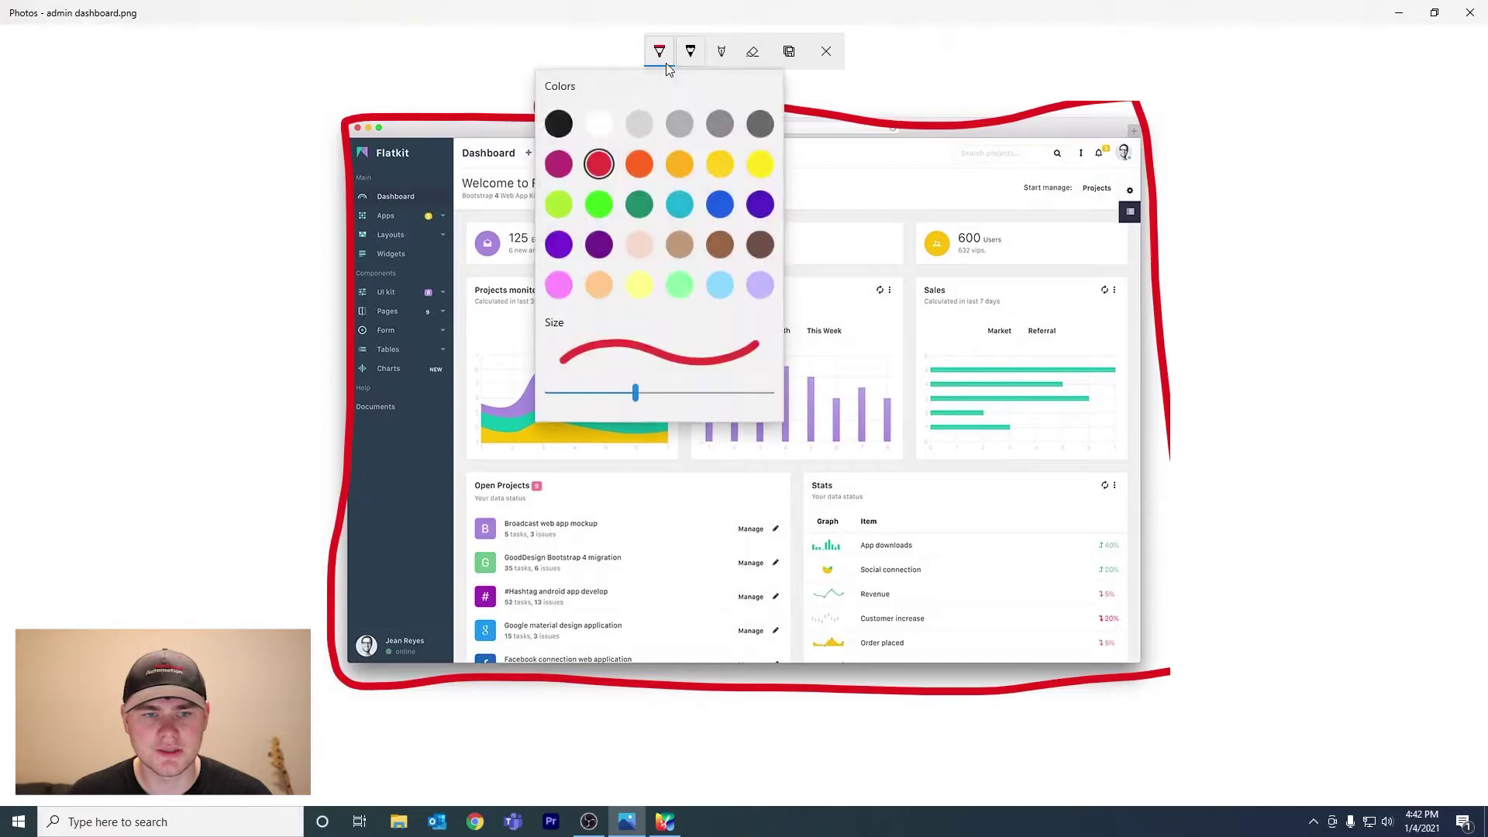
left_click(561, 162)
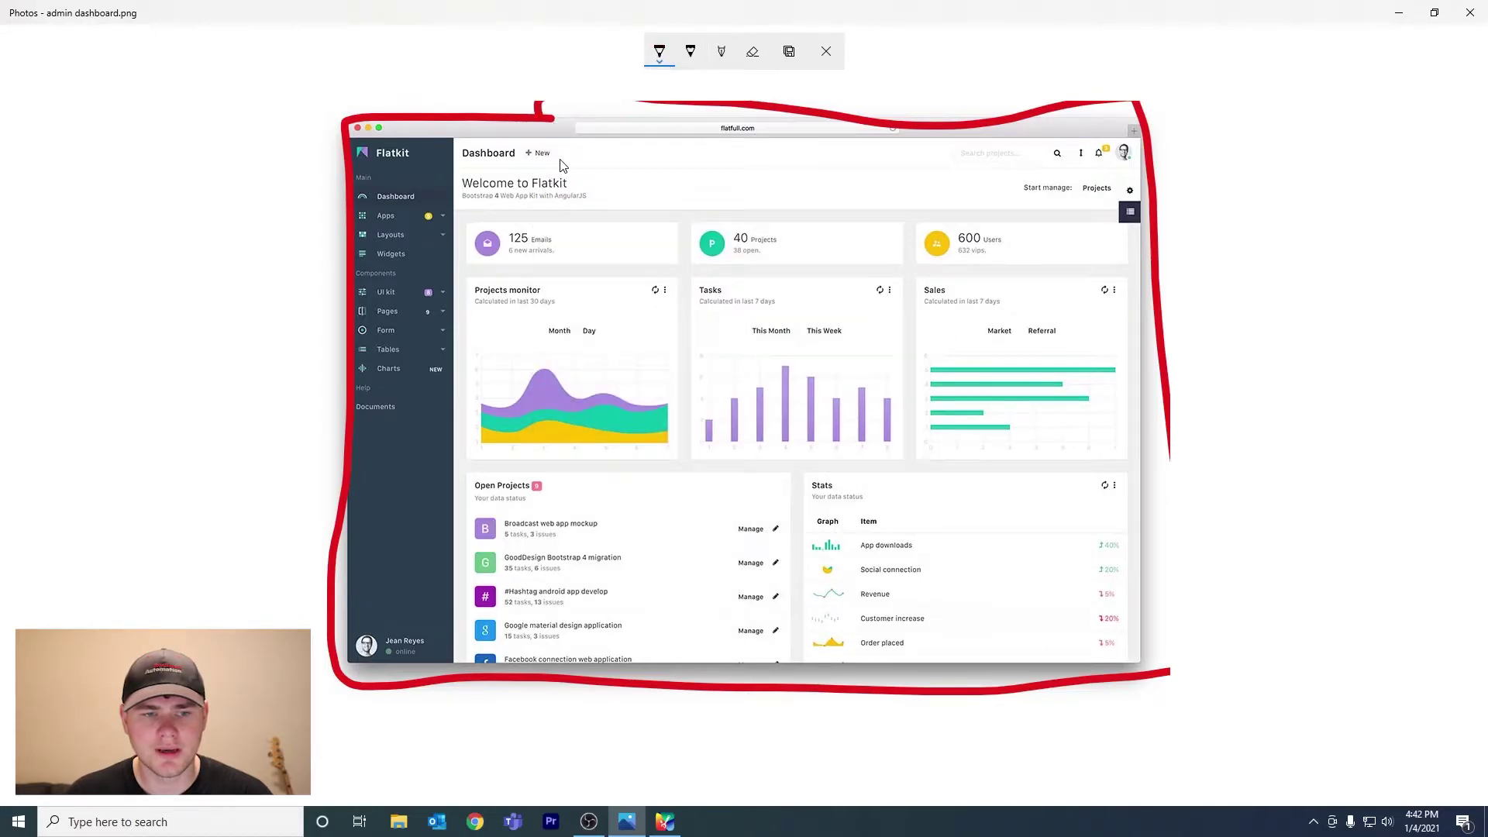
left_click(660, 51)
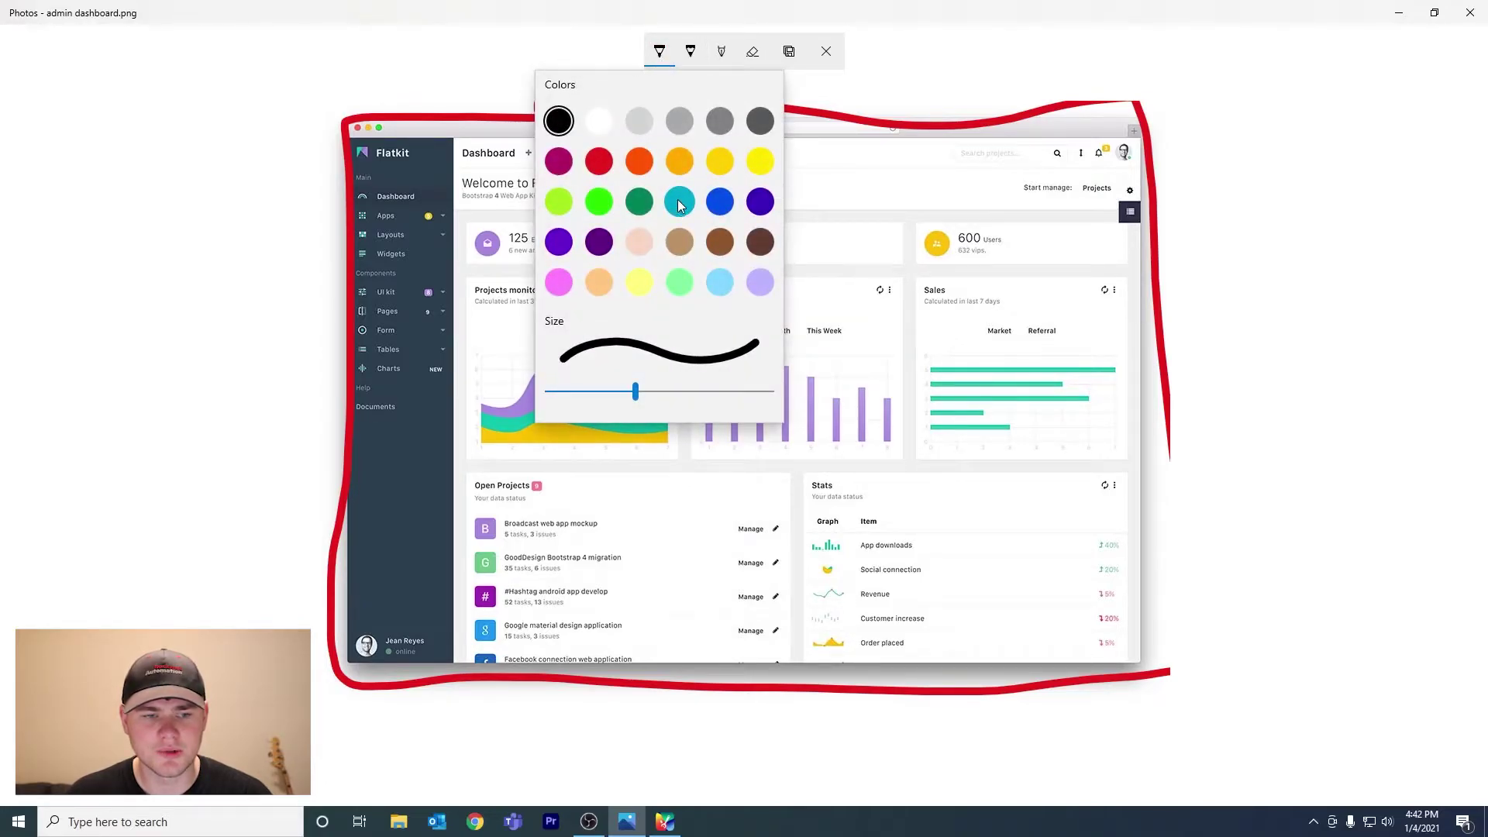
left_click(418, 239)
left_click_drag(408, 216, 417, 298)
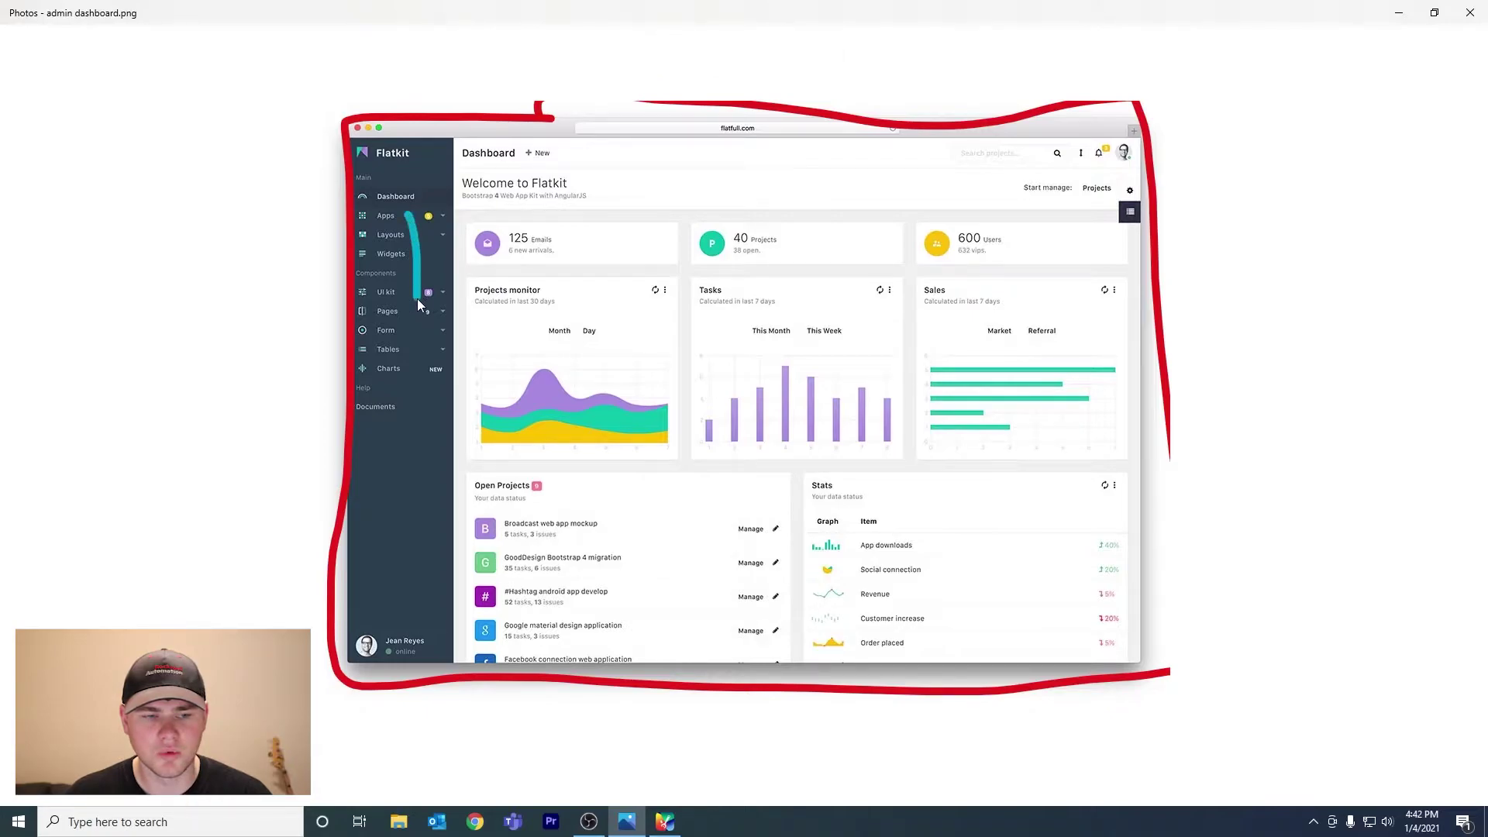
mouse_move(525, 153)
left_mouse_down()
mouse_move(717, 182)
mouse_move(706, 392)
mouse_move(946, 555)
left_mouse_up()
left_click_drag(848, 594, 1051, 604)
mouse_move(1034, 254)
left_mouse_down()
mouse_move(1066, 284)
mouse_move(1114, 287)
left_mouse_up()
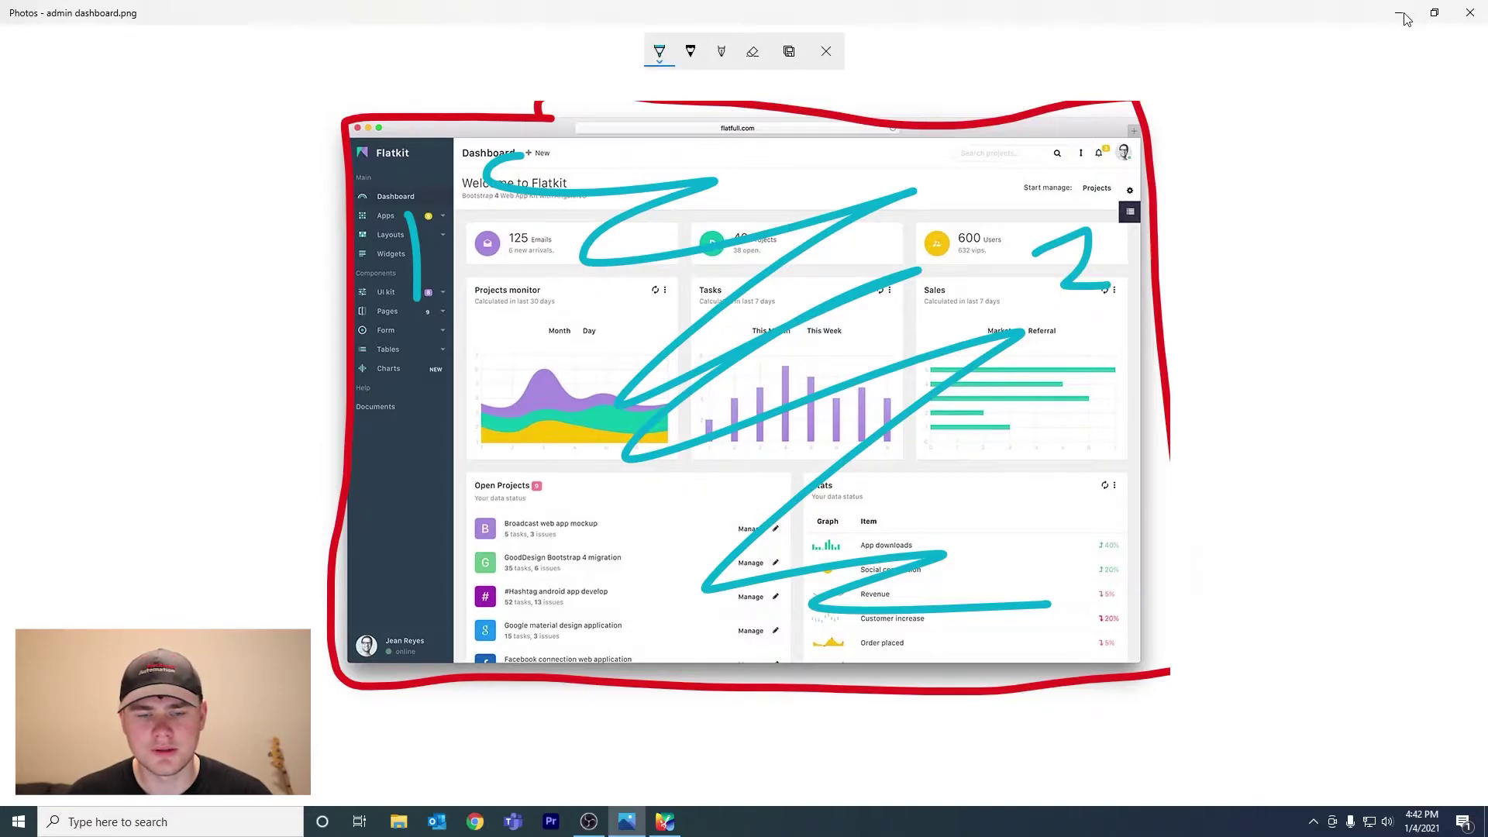
left_click(1404, 13)
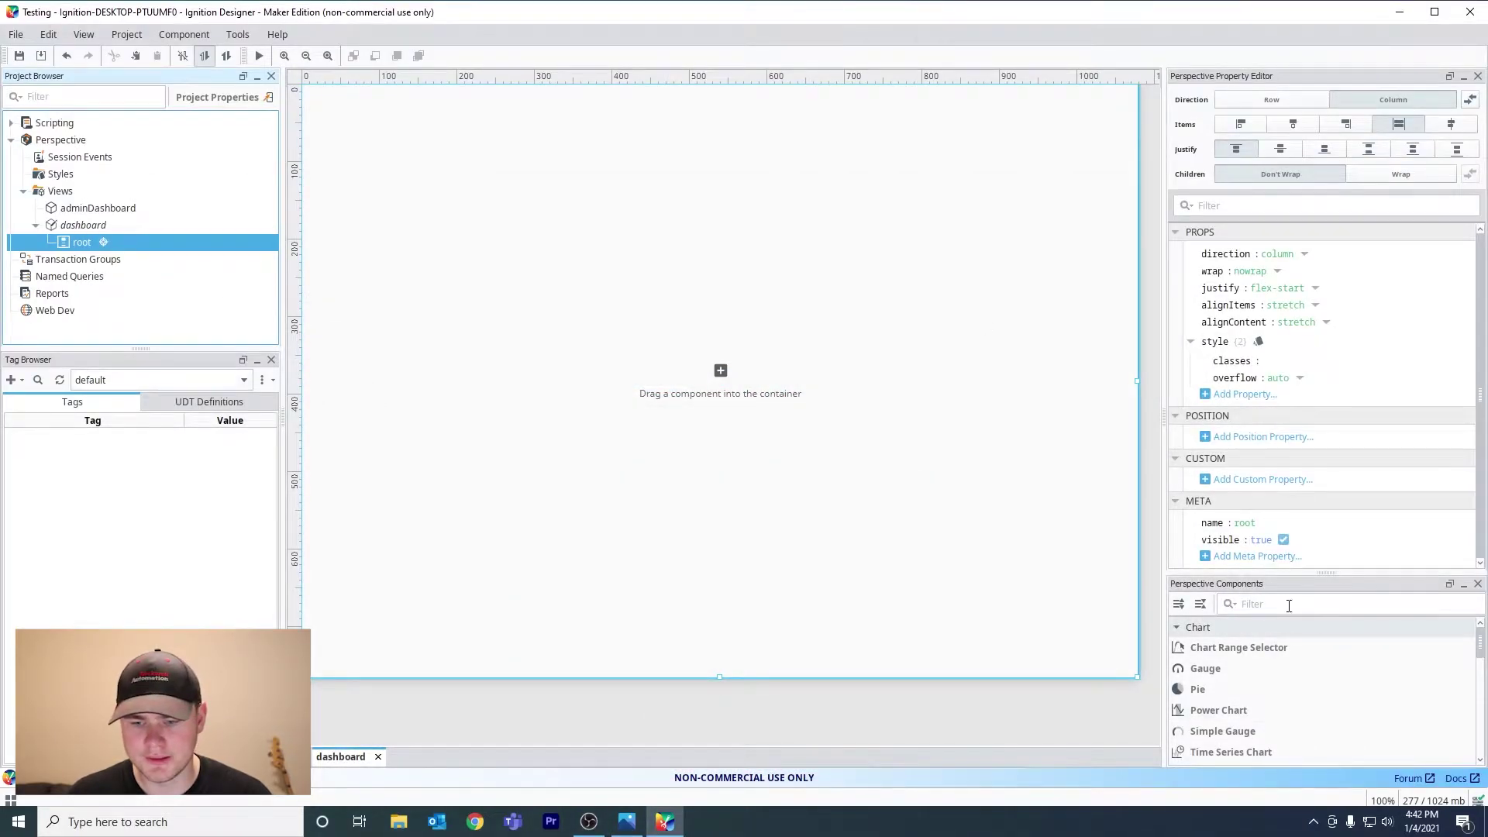
Filter the components for 'flex' and drop a Flex container into the dashboard's root.
left_click(1260, 608)
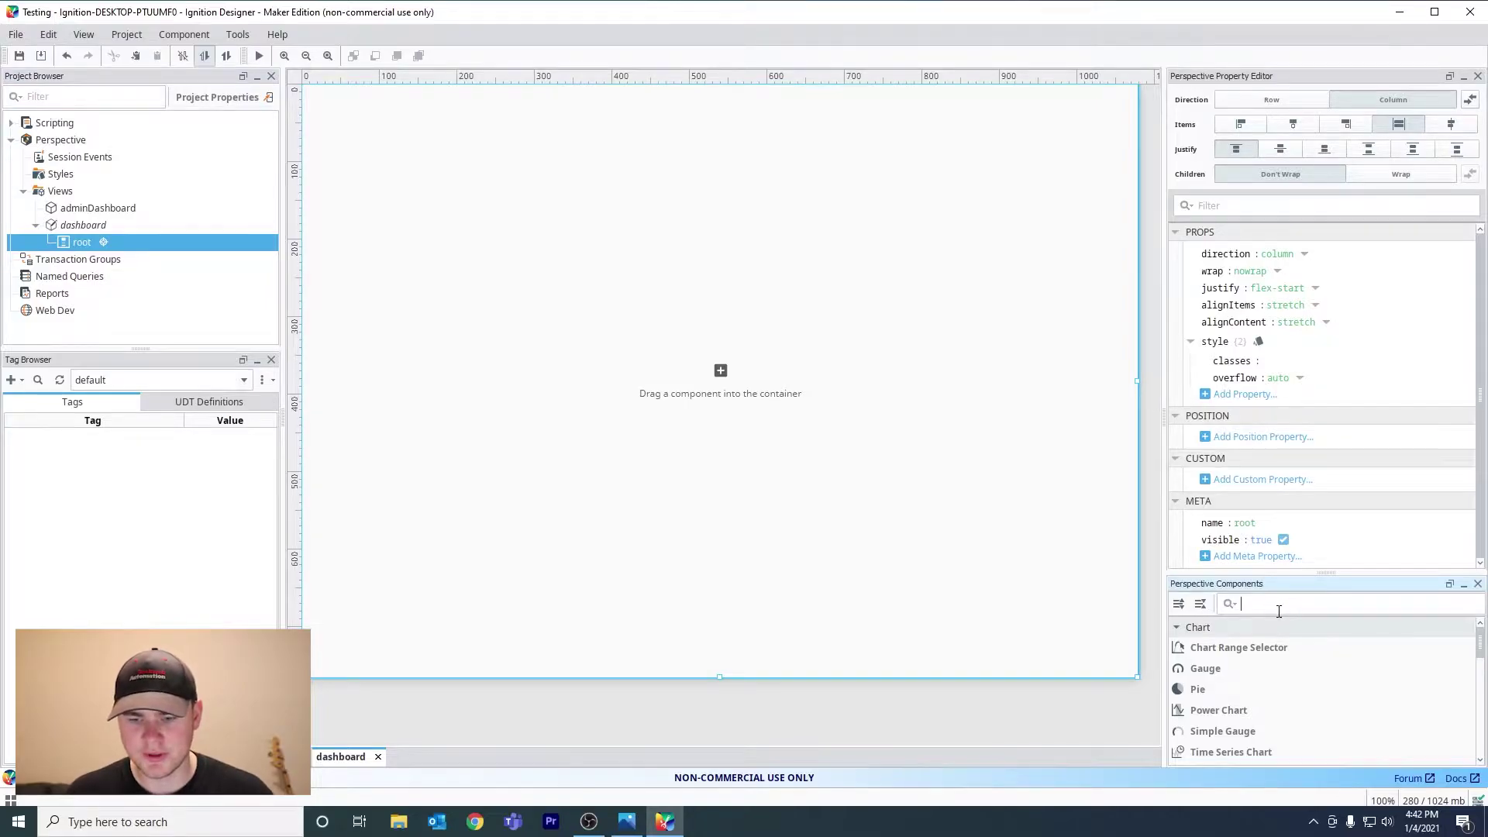
type("flex")
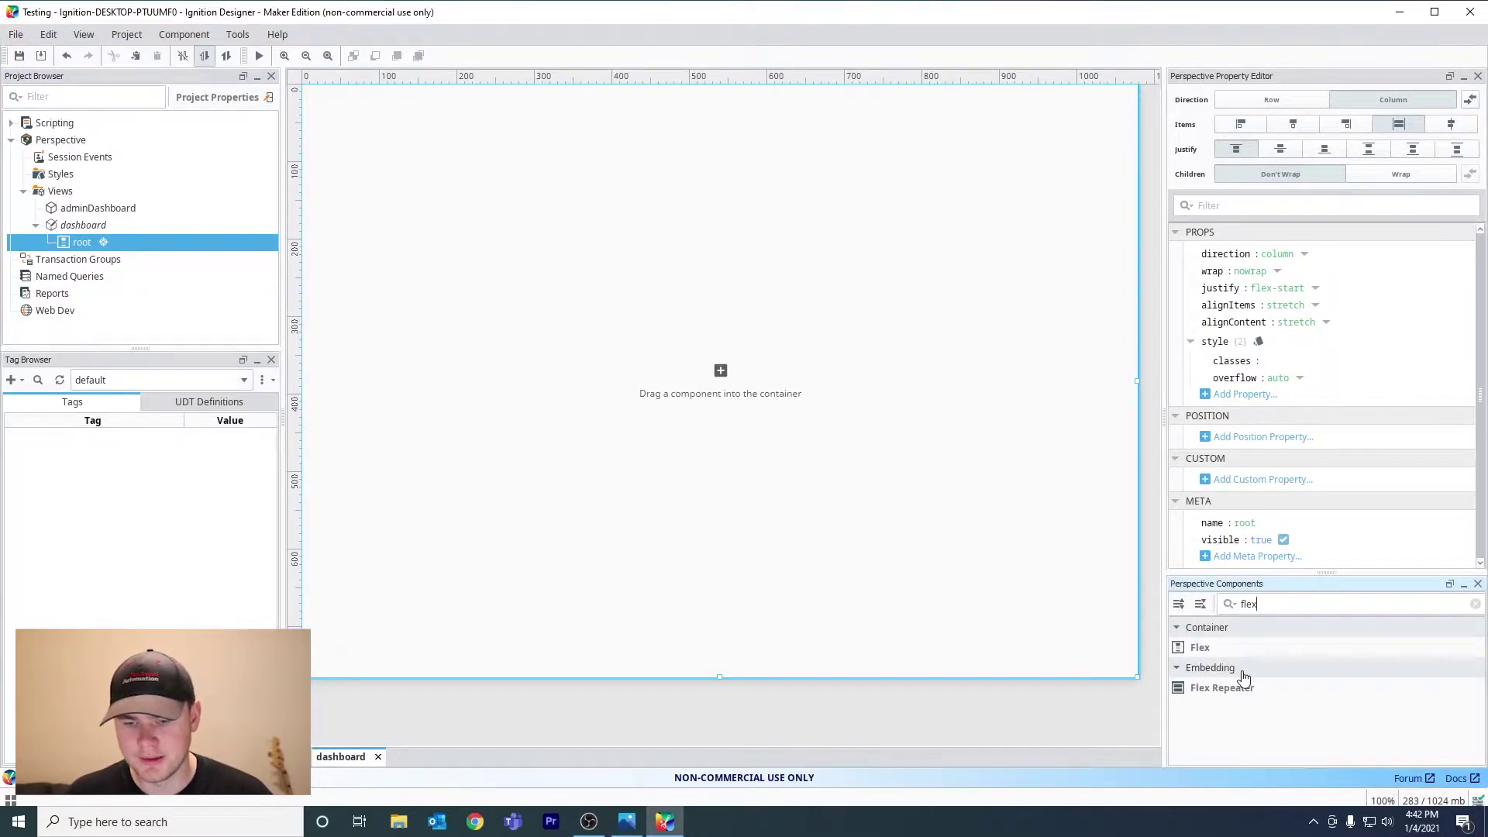
left_click_drag(366, 175, 459, 217)
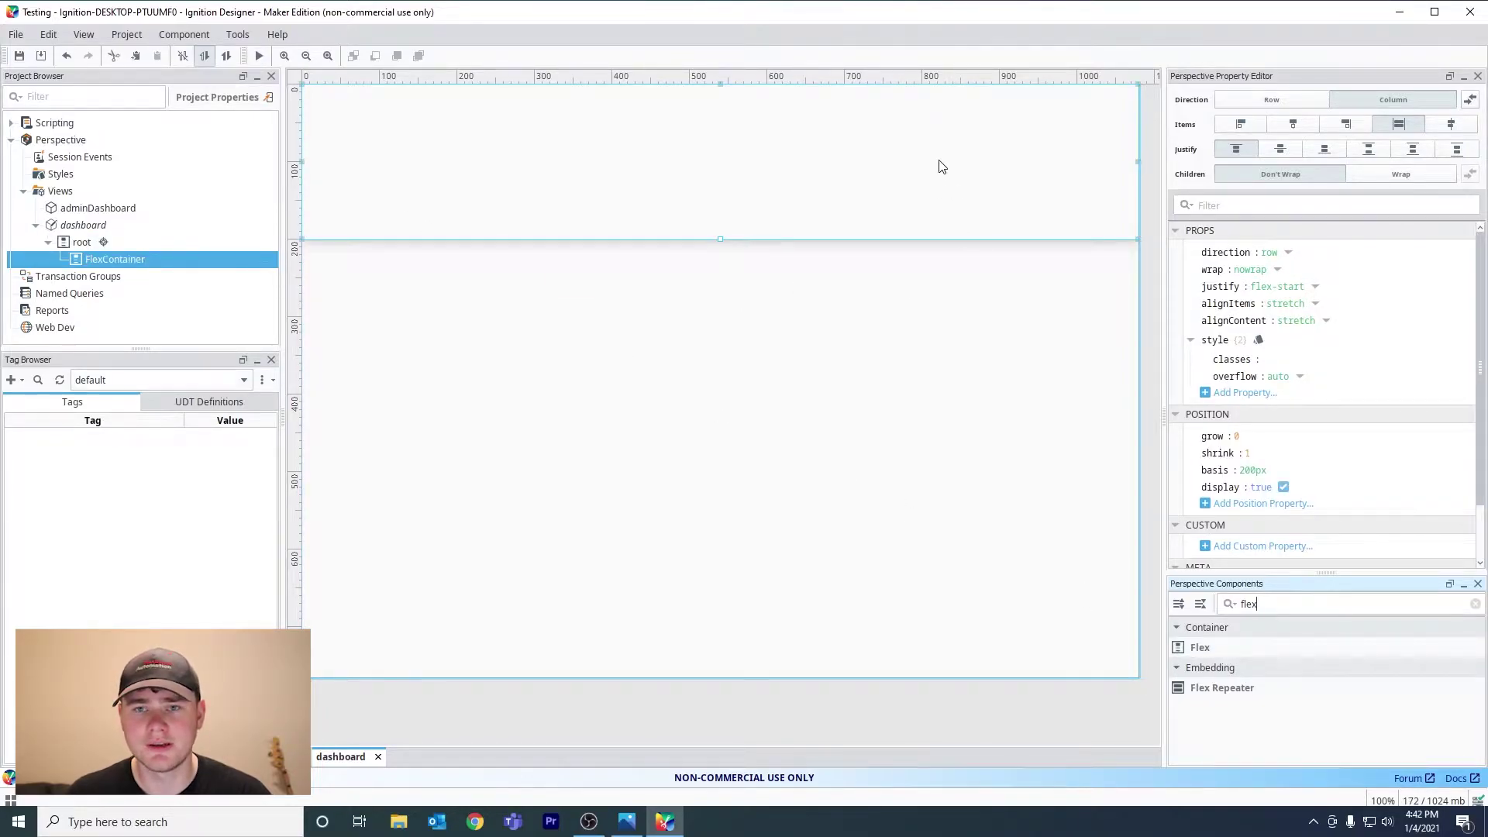
left_click(831, 416)
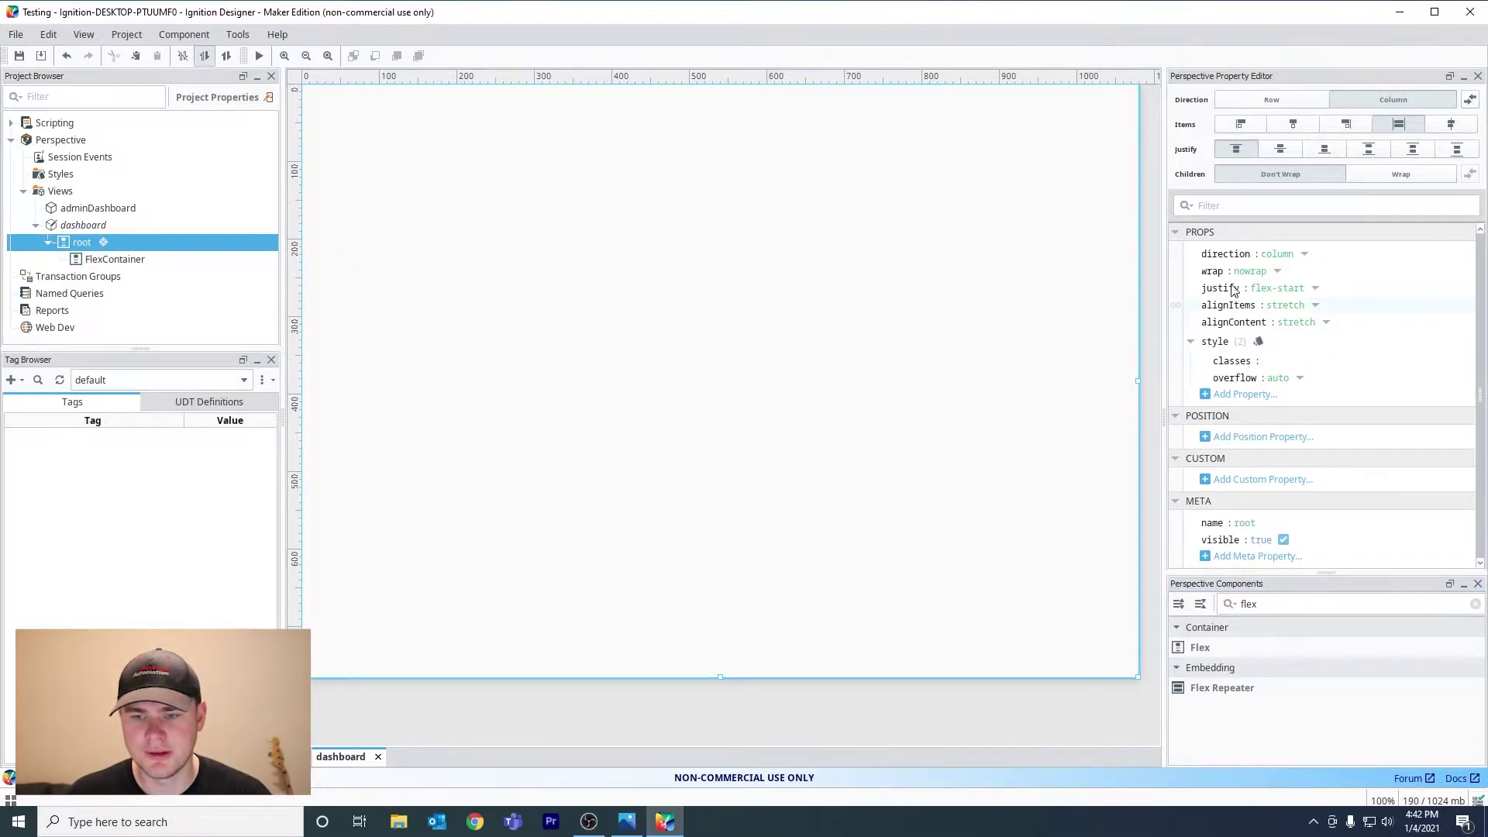
Set the root direction to row and give the FlexContainer shrink 0 with a 200px basis.
left_click(1305, 254)
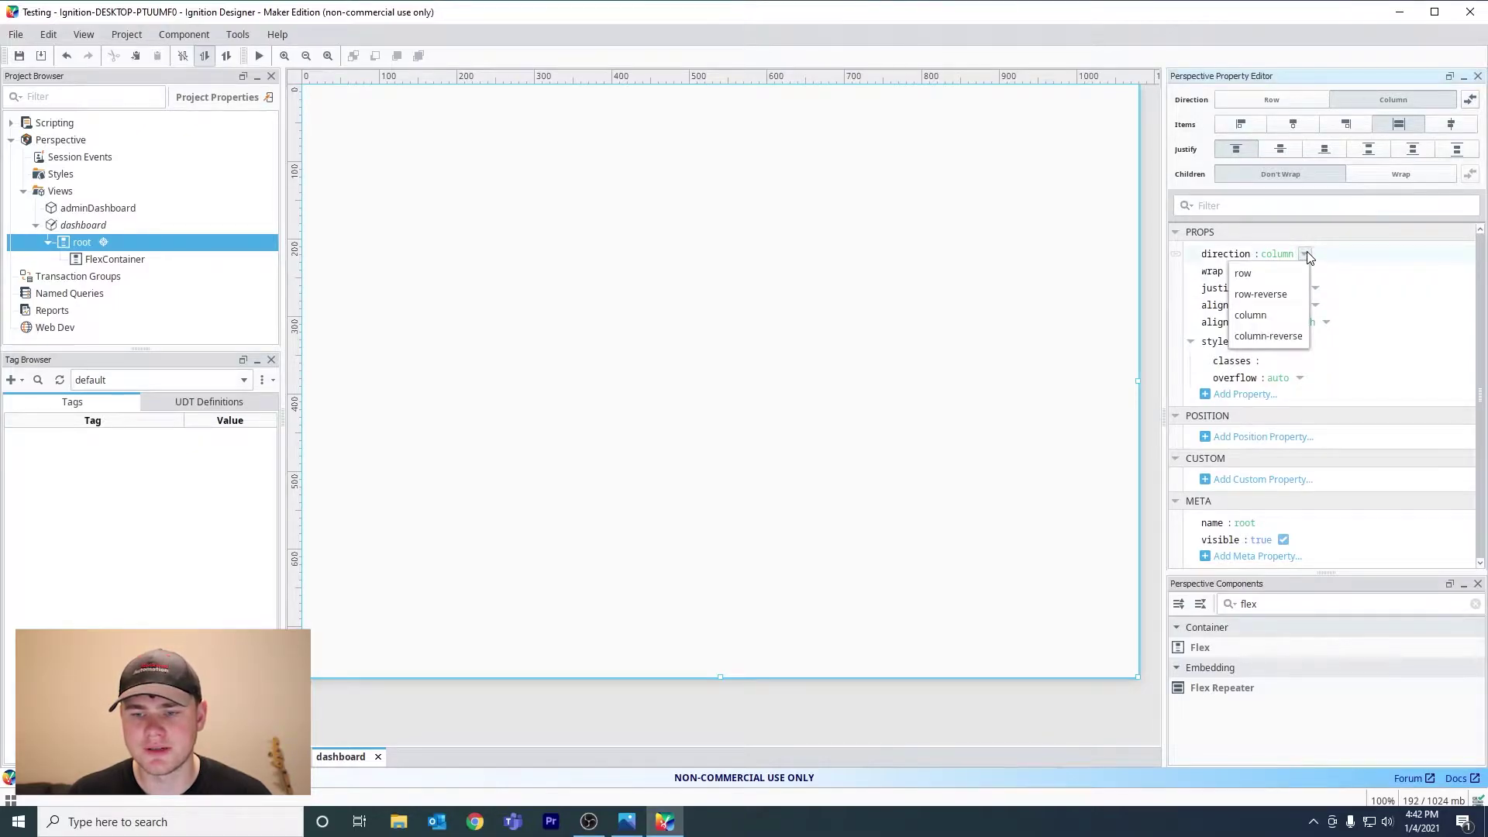
left_click(1275, 272)
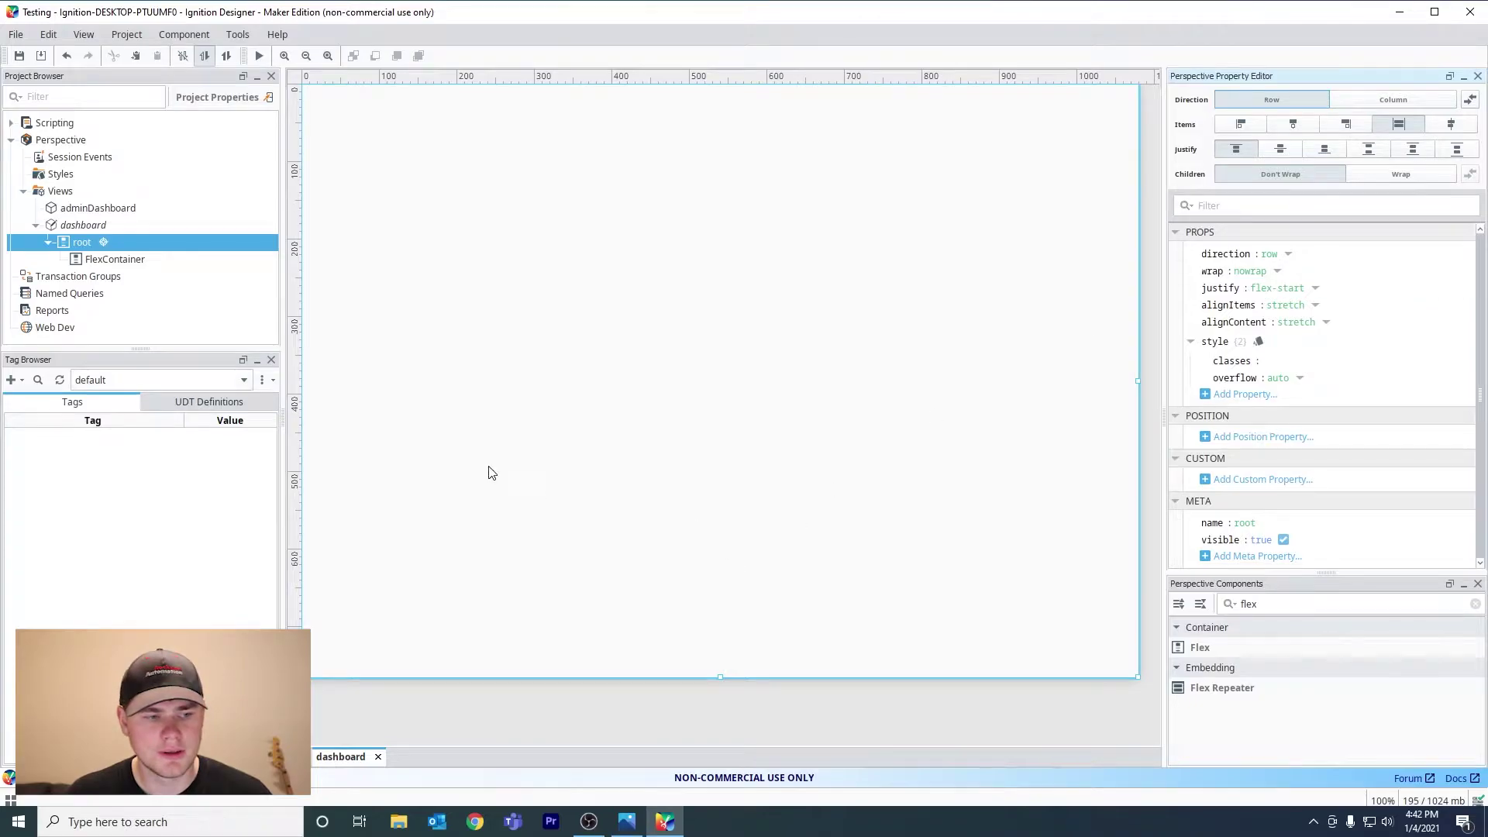
left_click(132, 259)
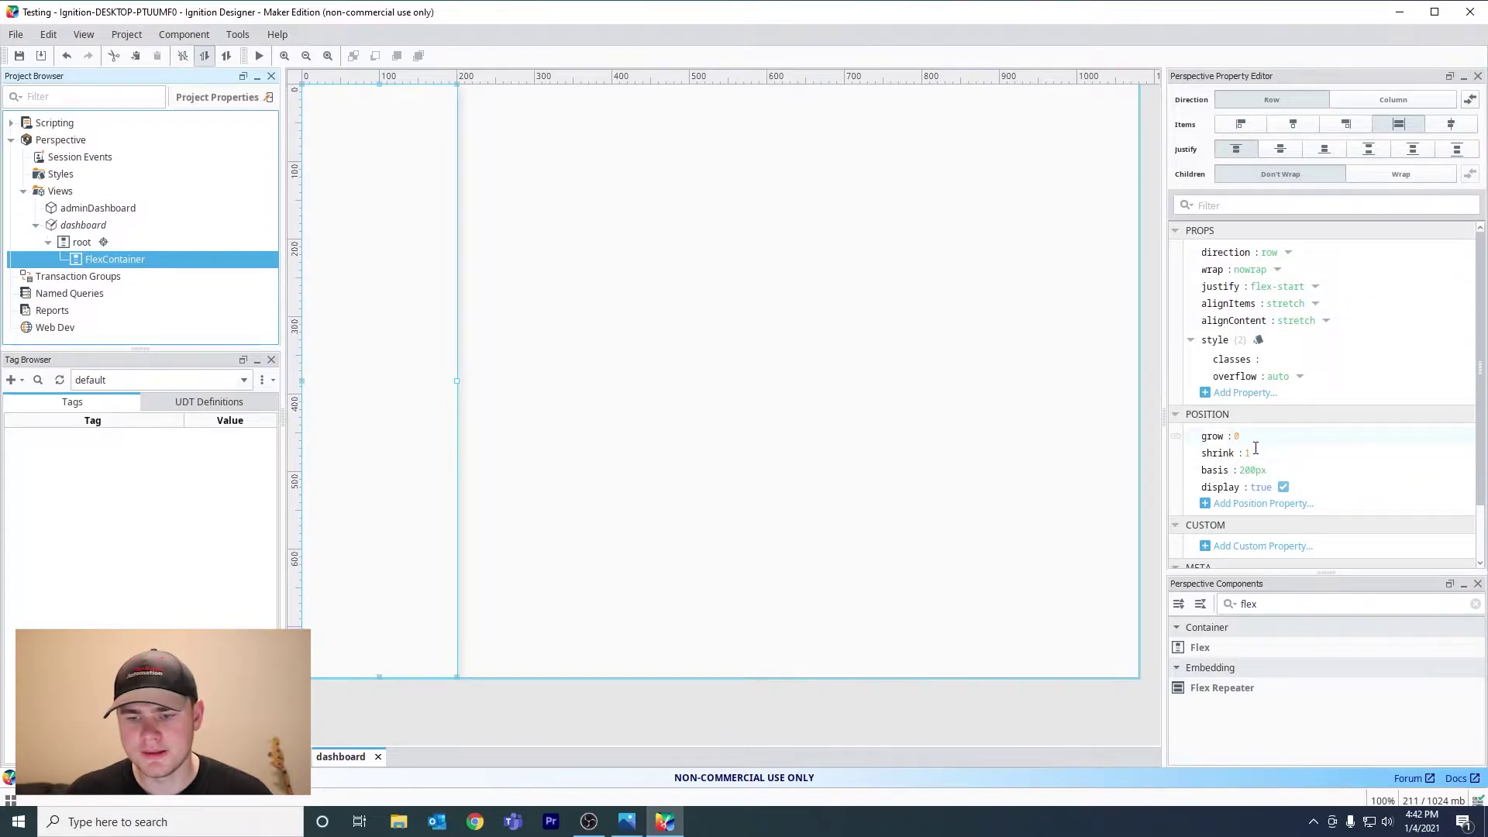
left_click(1271, 460)
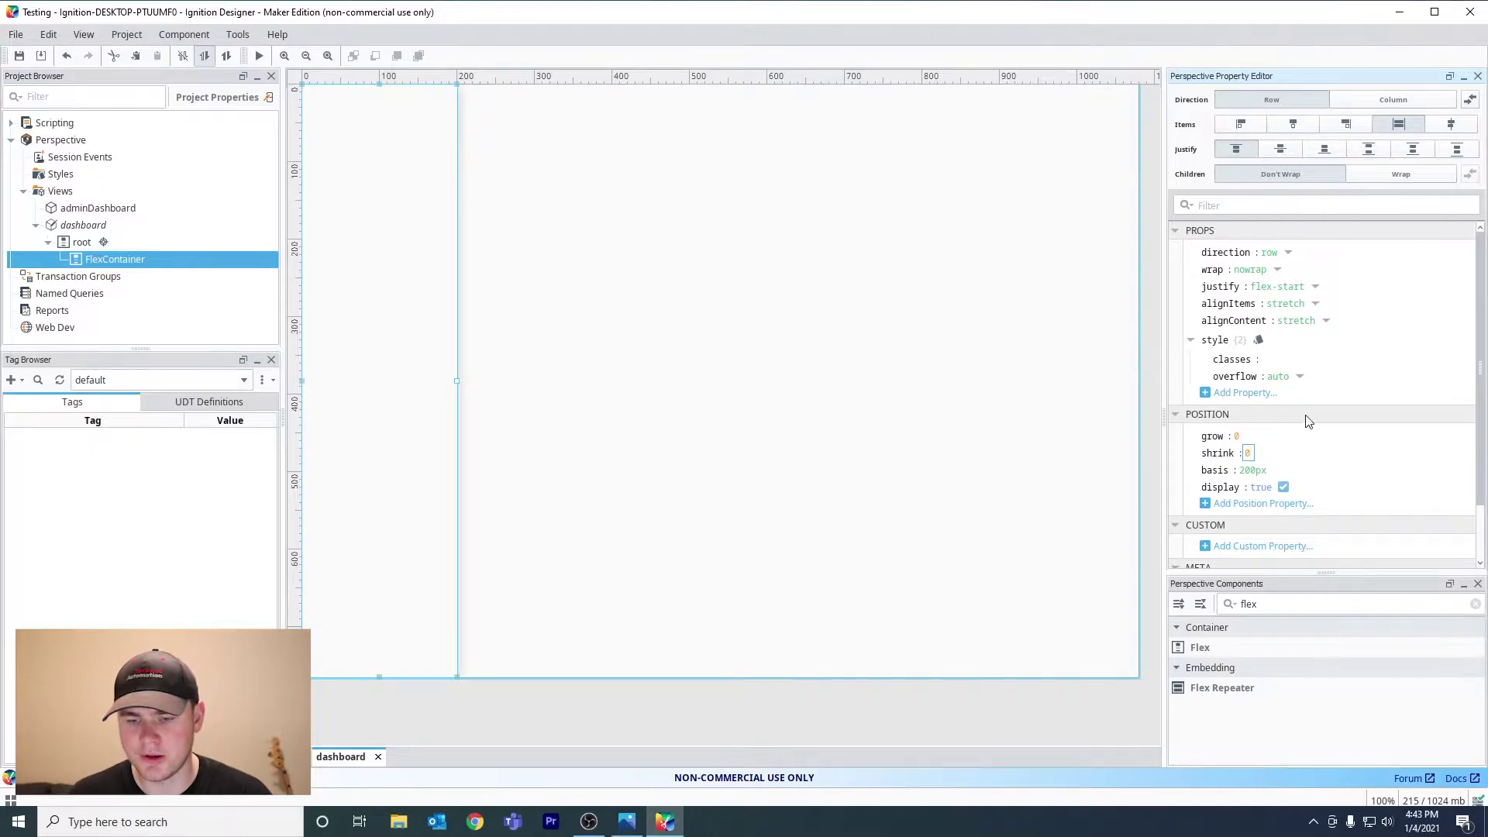
left_click(1248, 471)
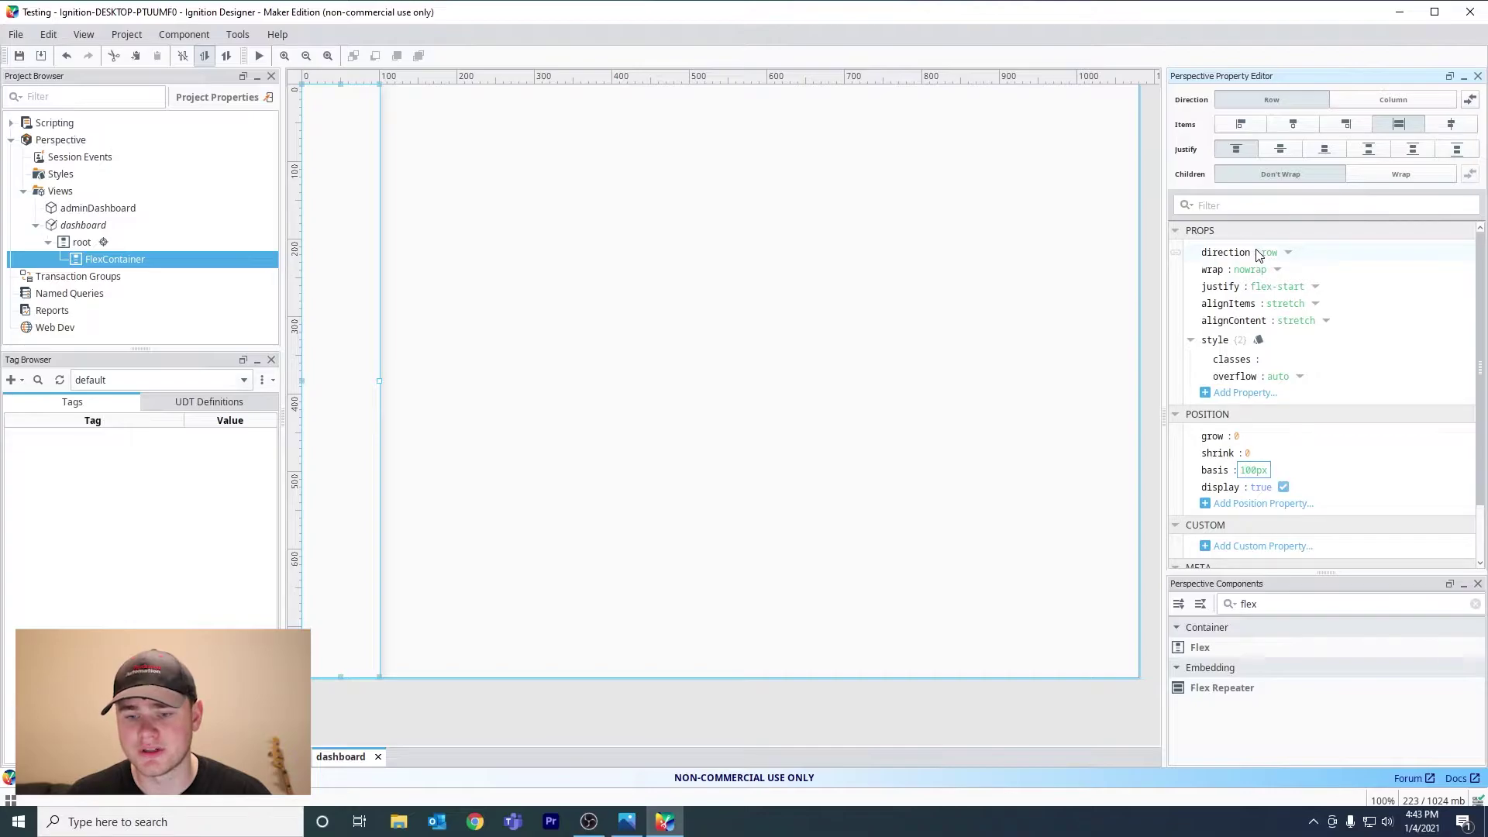
key("BackSpace")
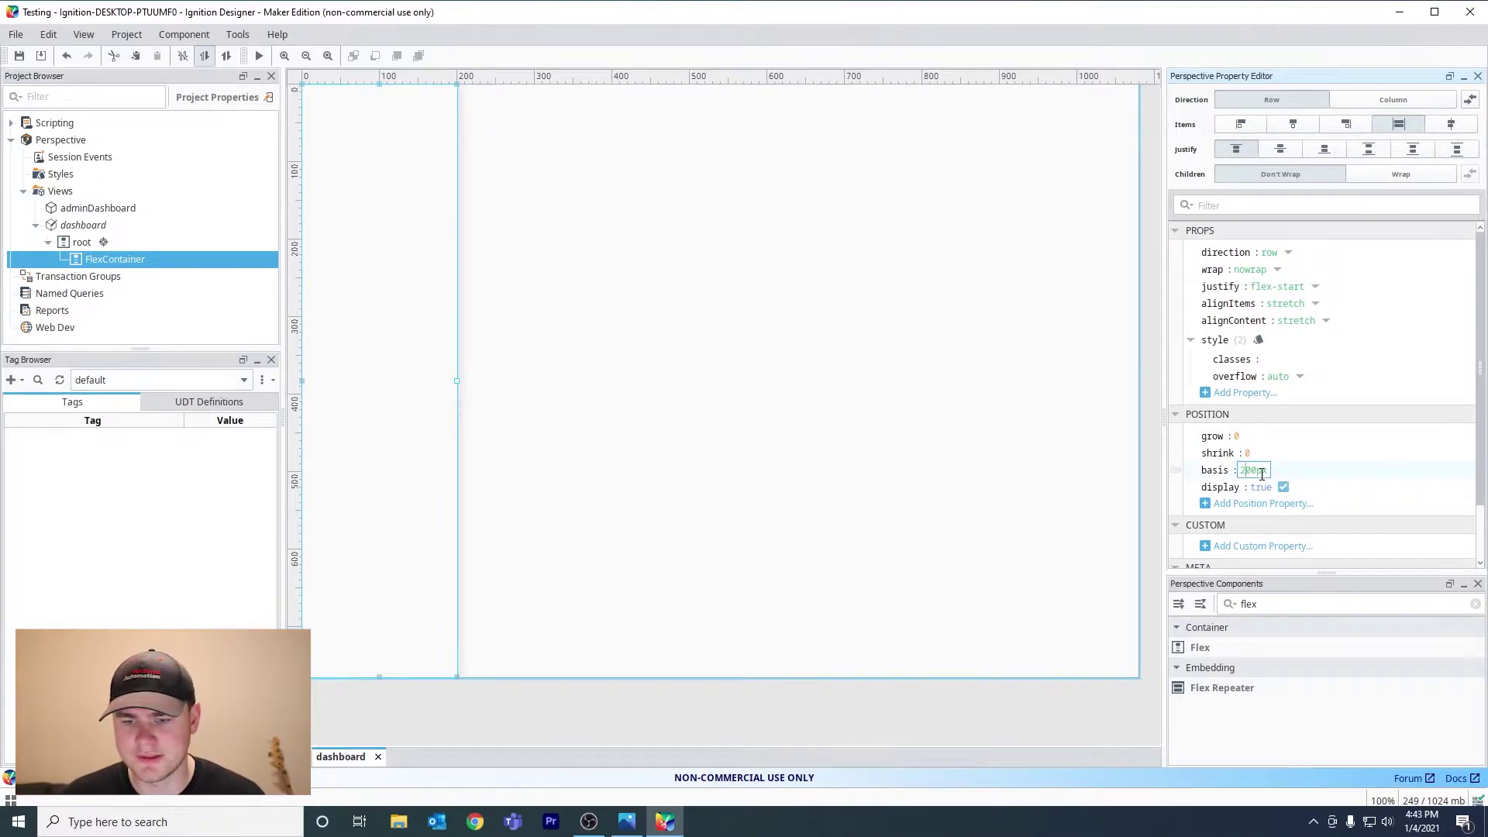
left_click(775, 312)
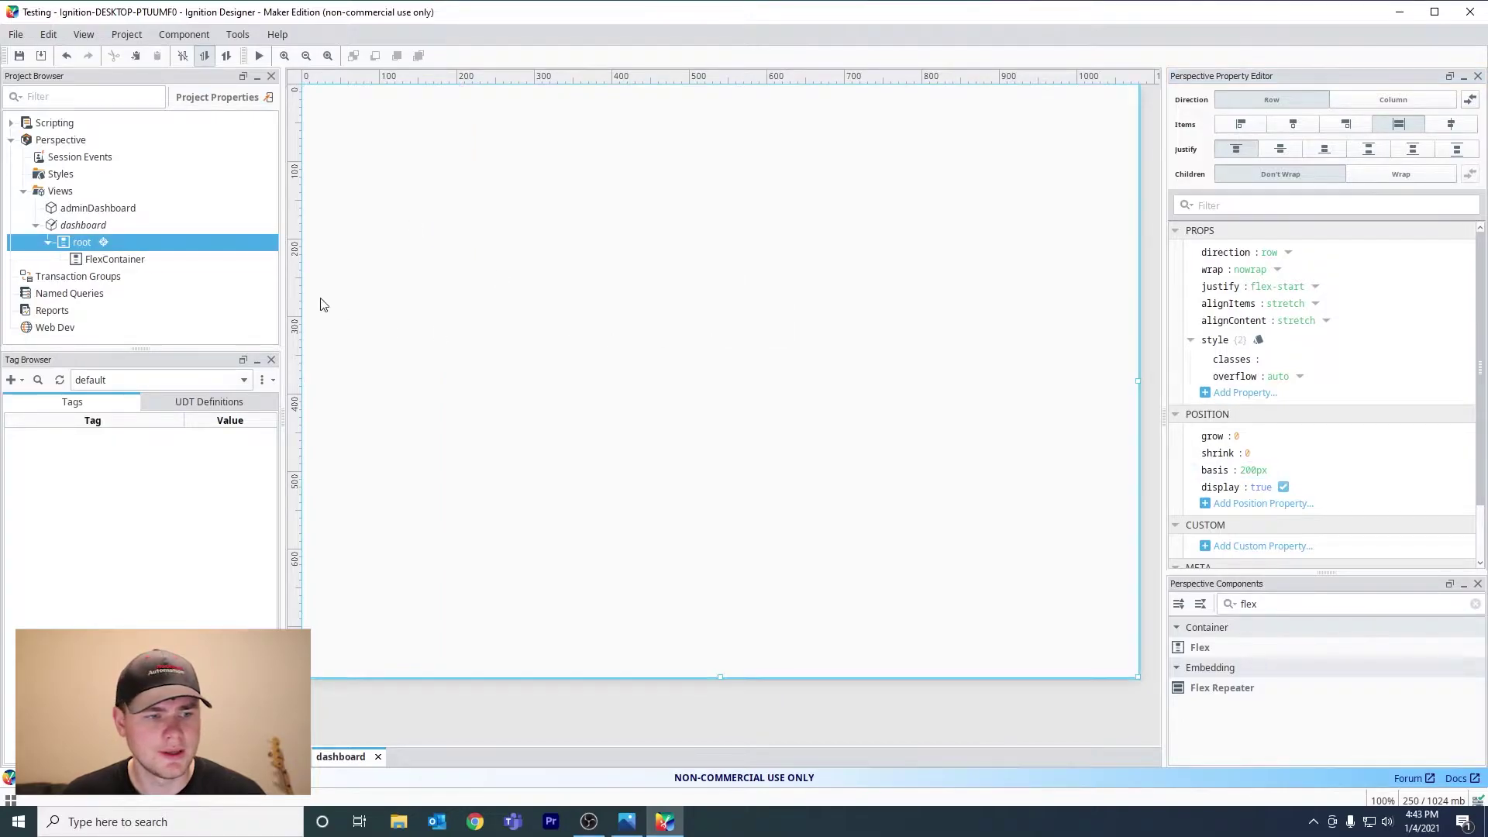
left_click(116, 261)
Rename the first FlexContainer to flexNav.
left_click(115, 243)
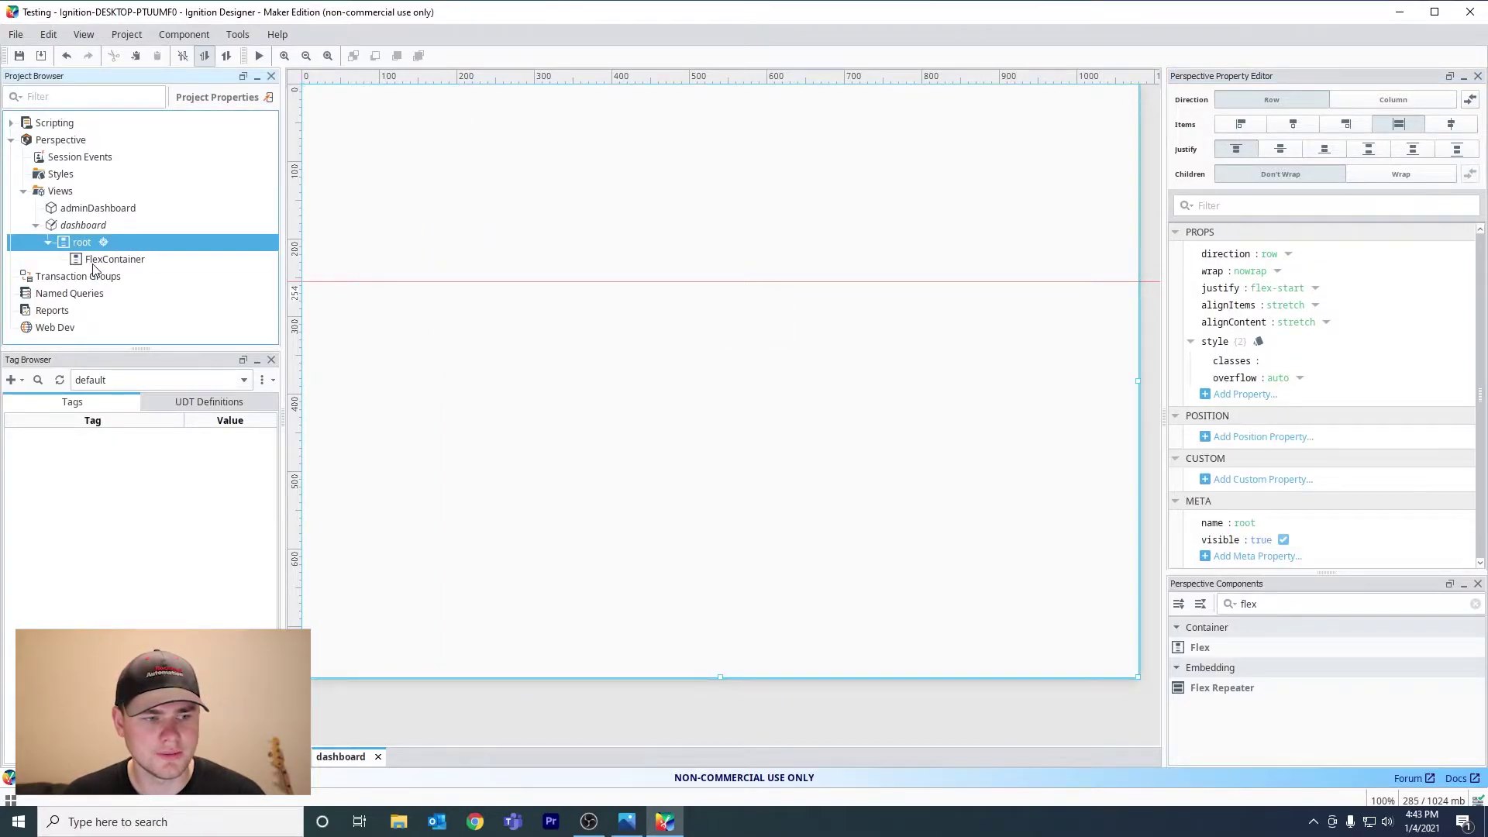
left_click(93, 263)
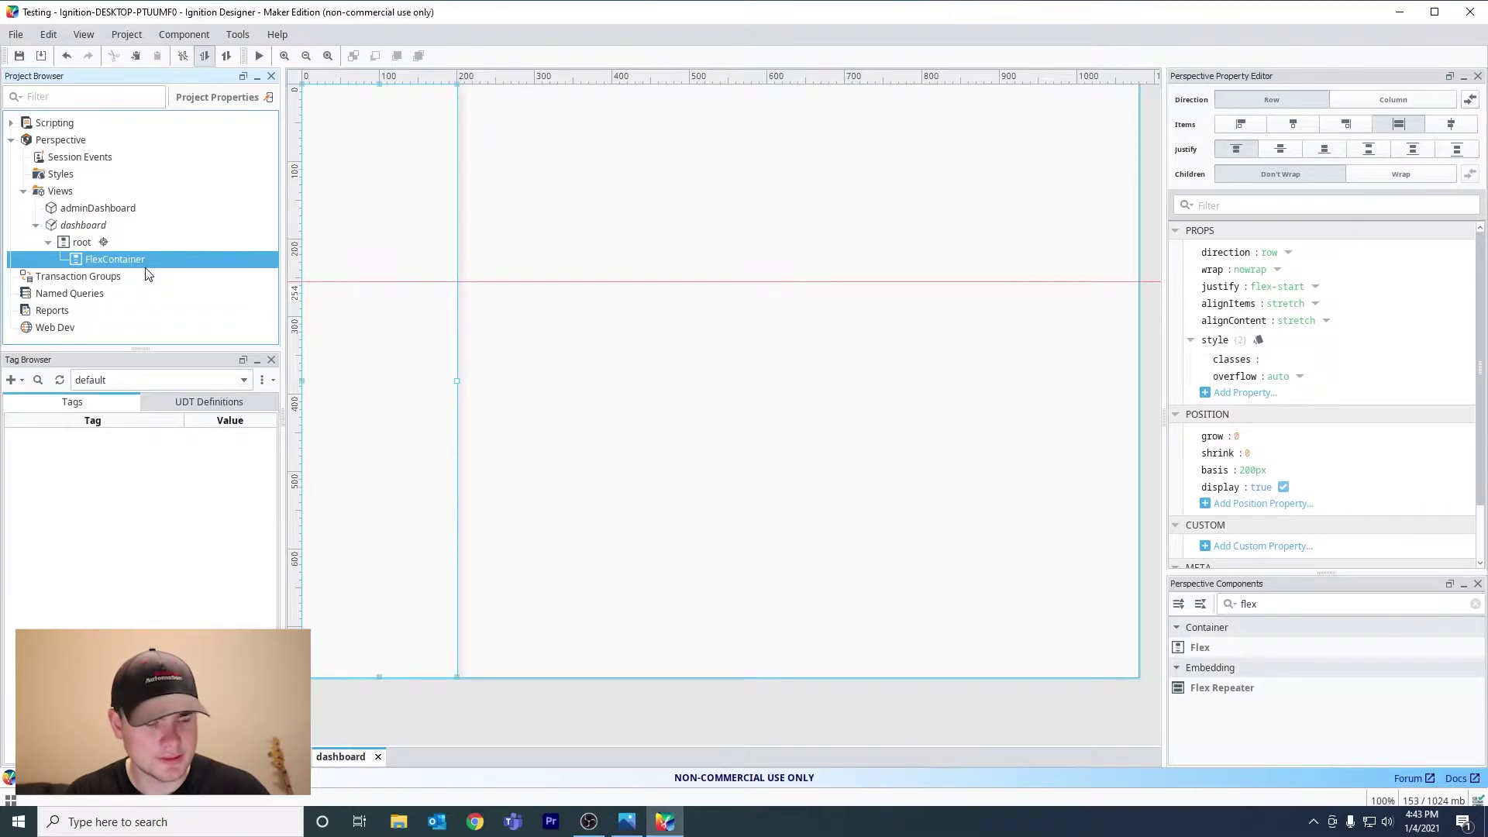
left_click(146, 268)
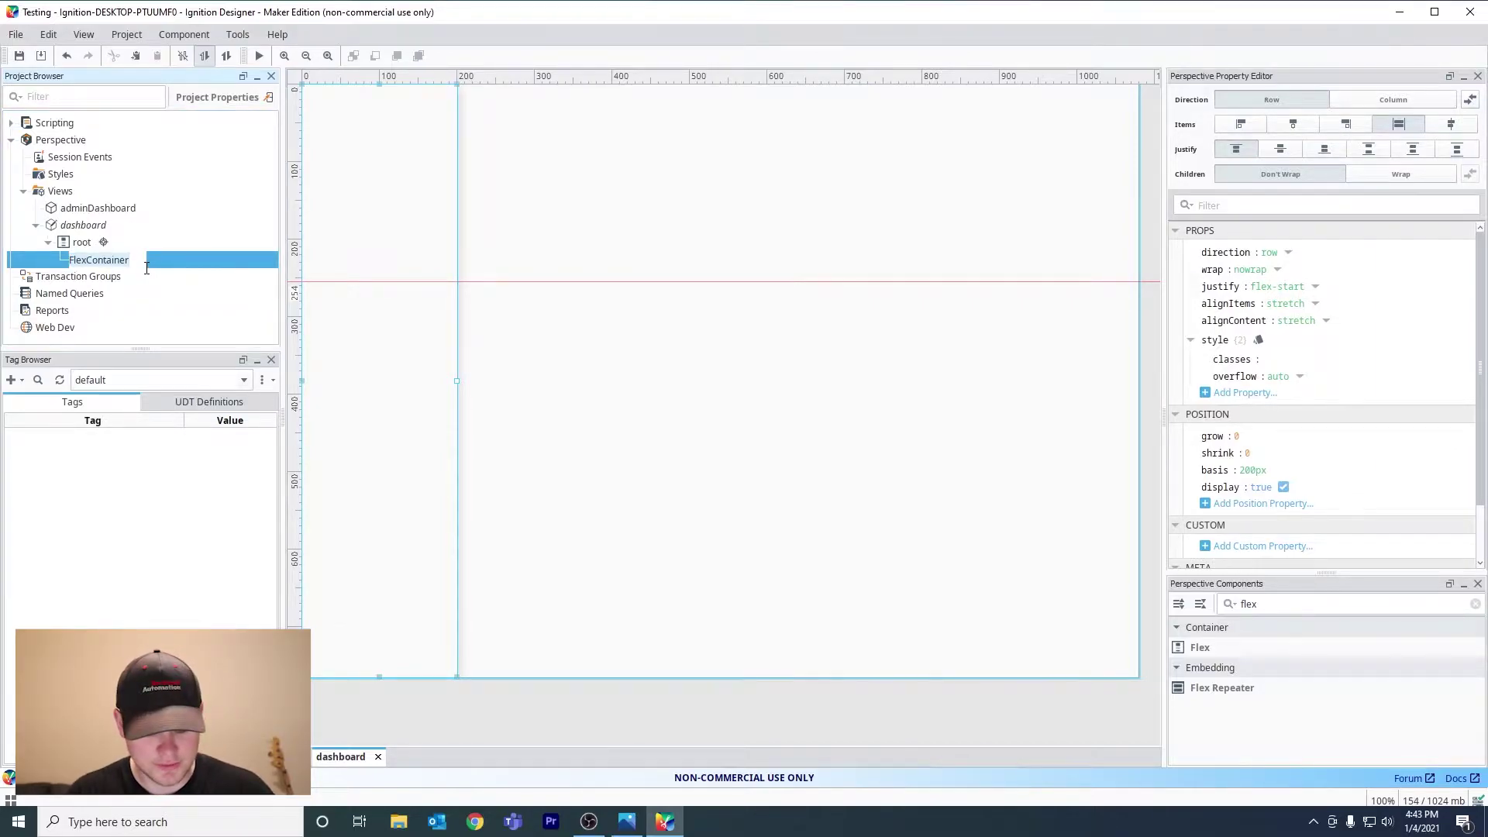
type("flexNav")
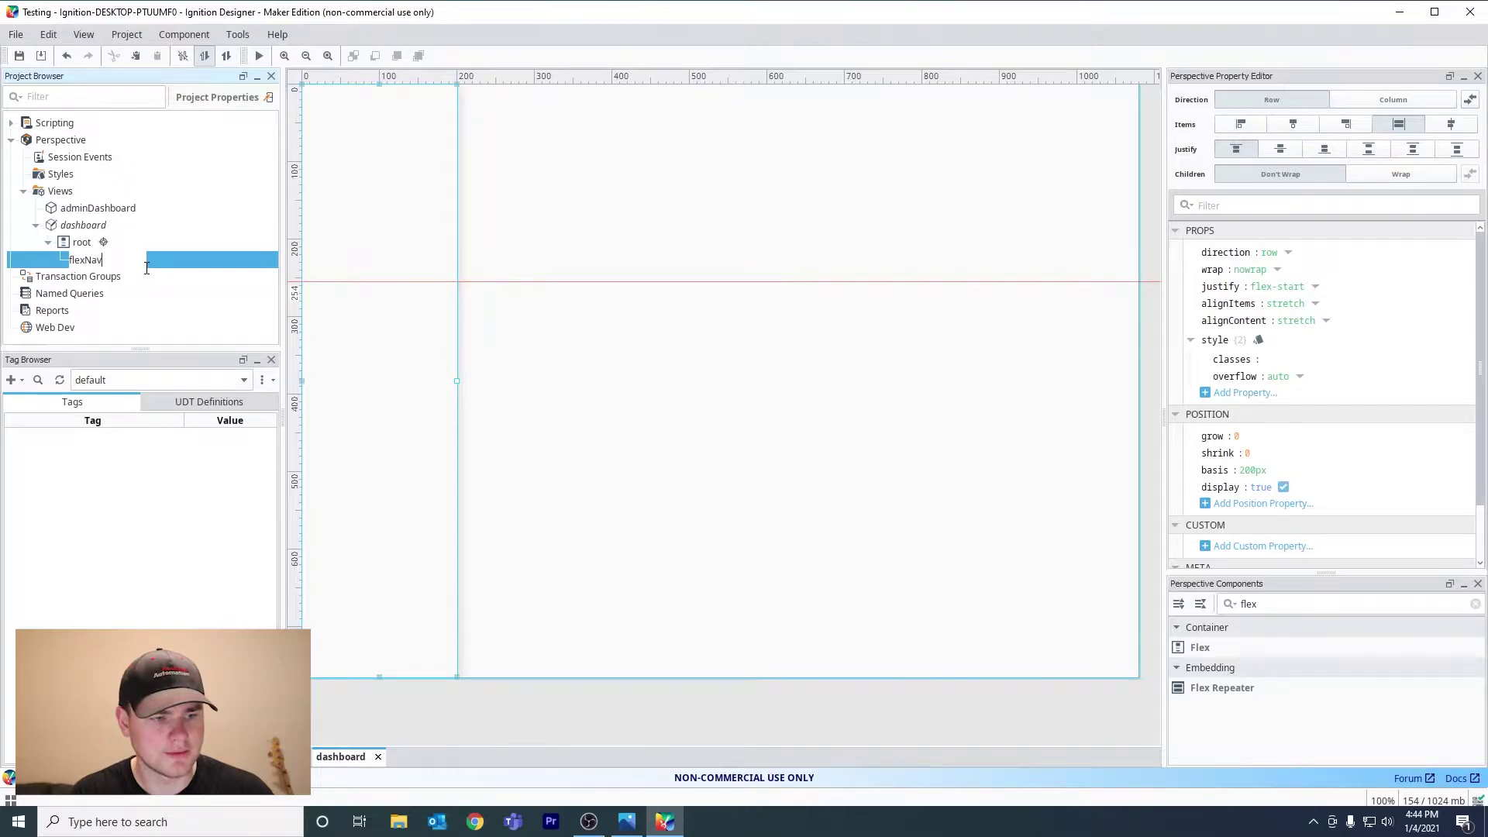
key("Return")
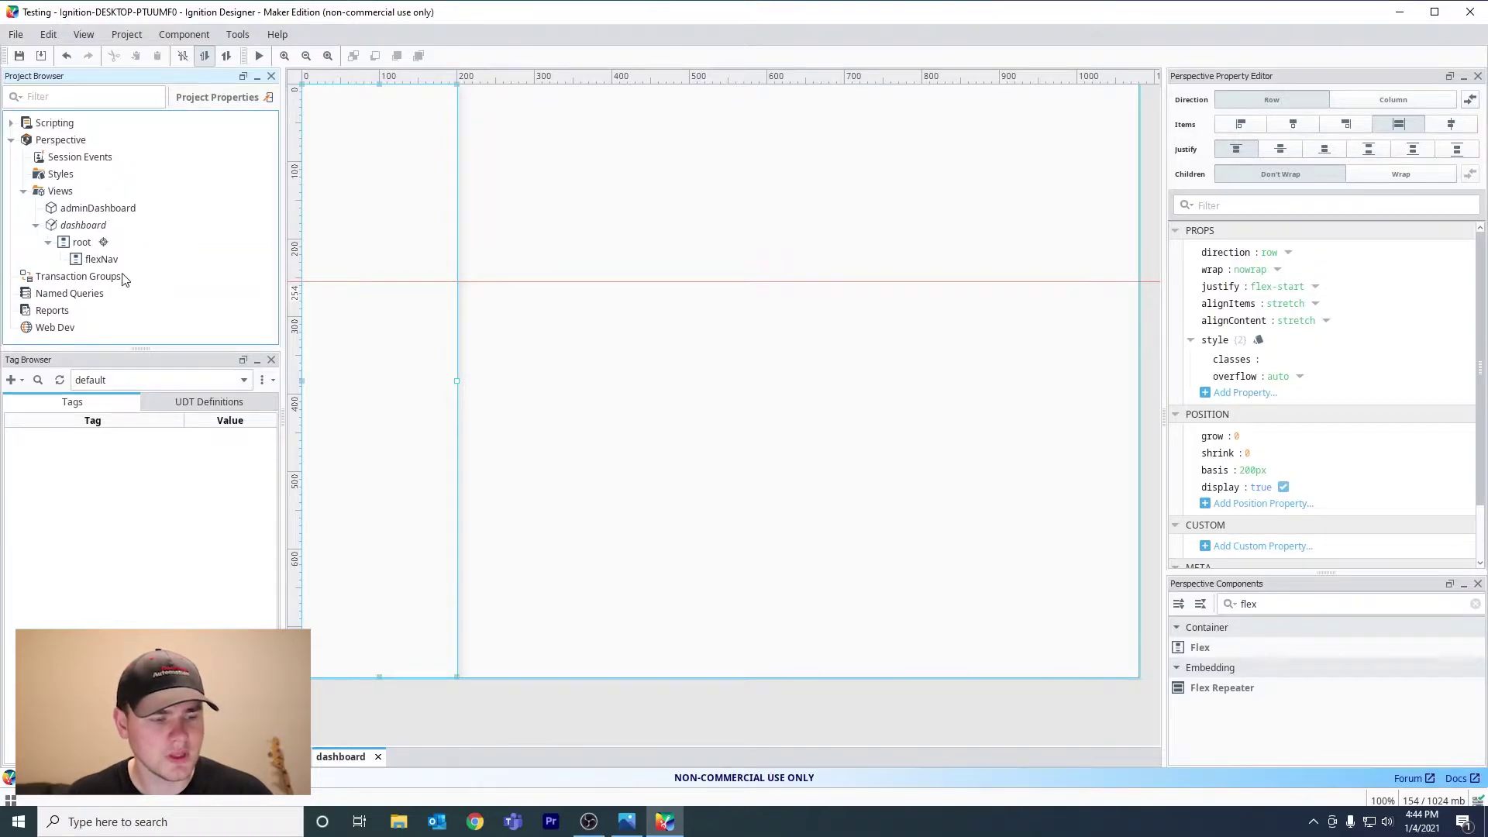
Add a second Flex container to the root with grow set to 1, then reopen the mock-up.
left_click(82, 241)
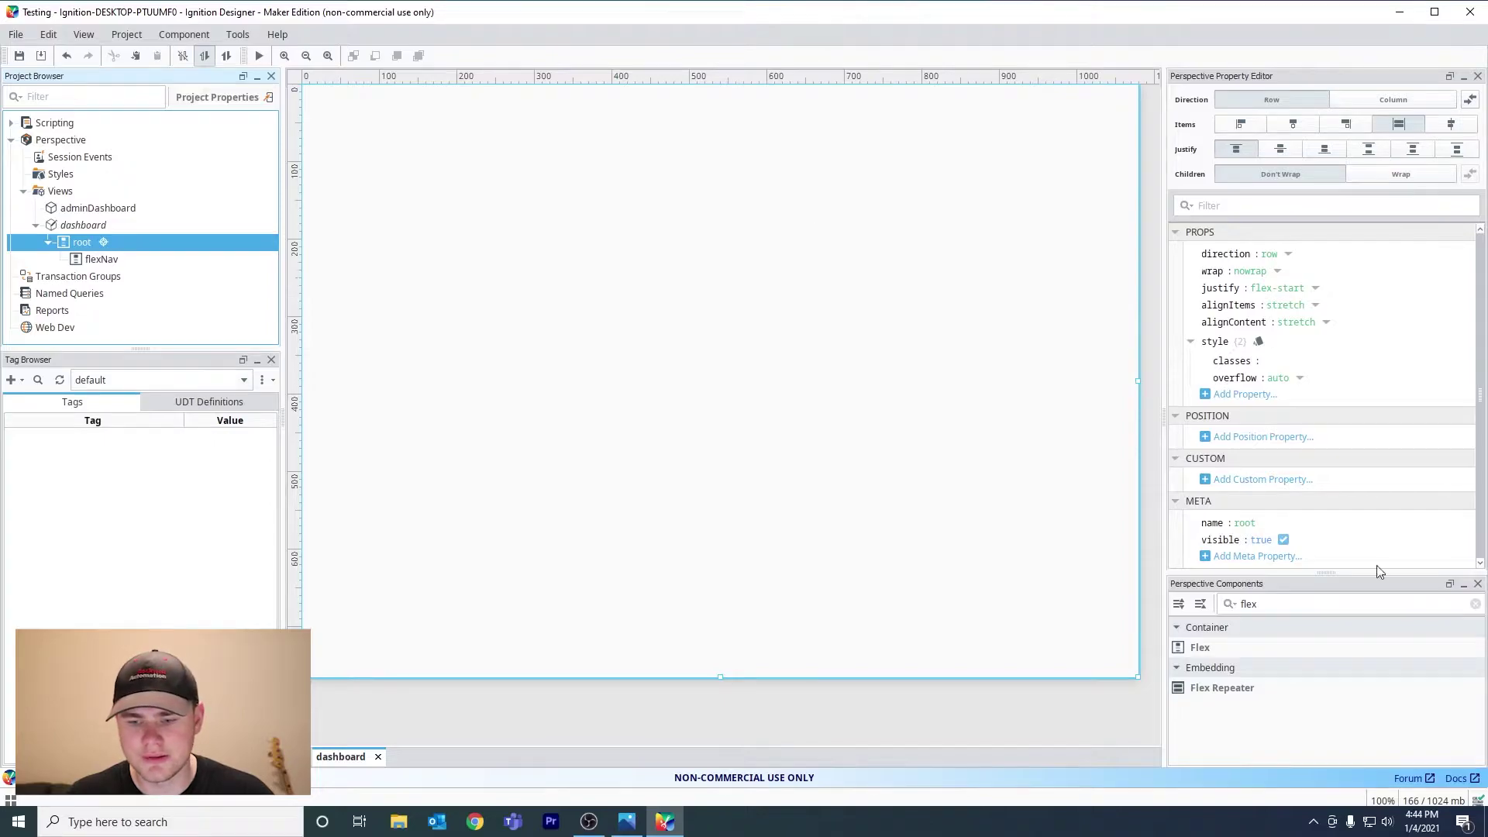
left_click(1246, 653)
left_click_drag(864, 344, 875, 343)
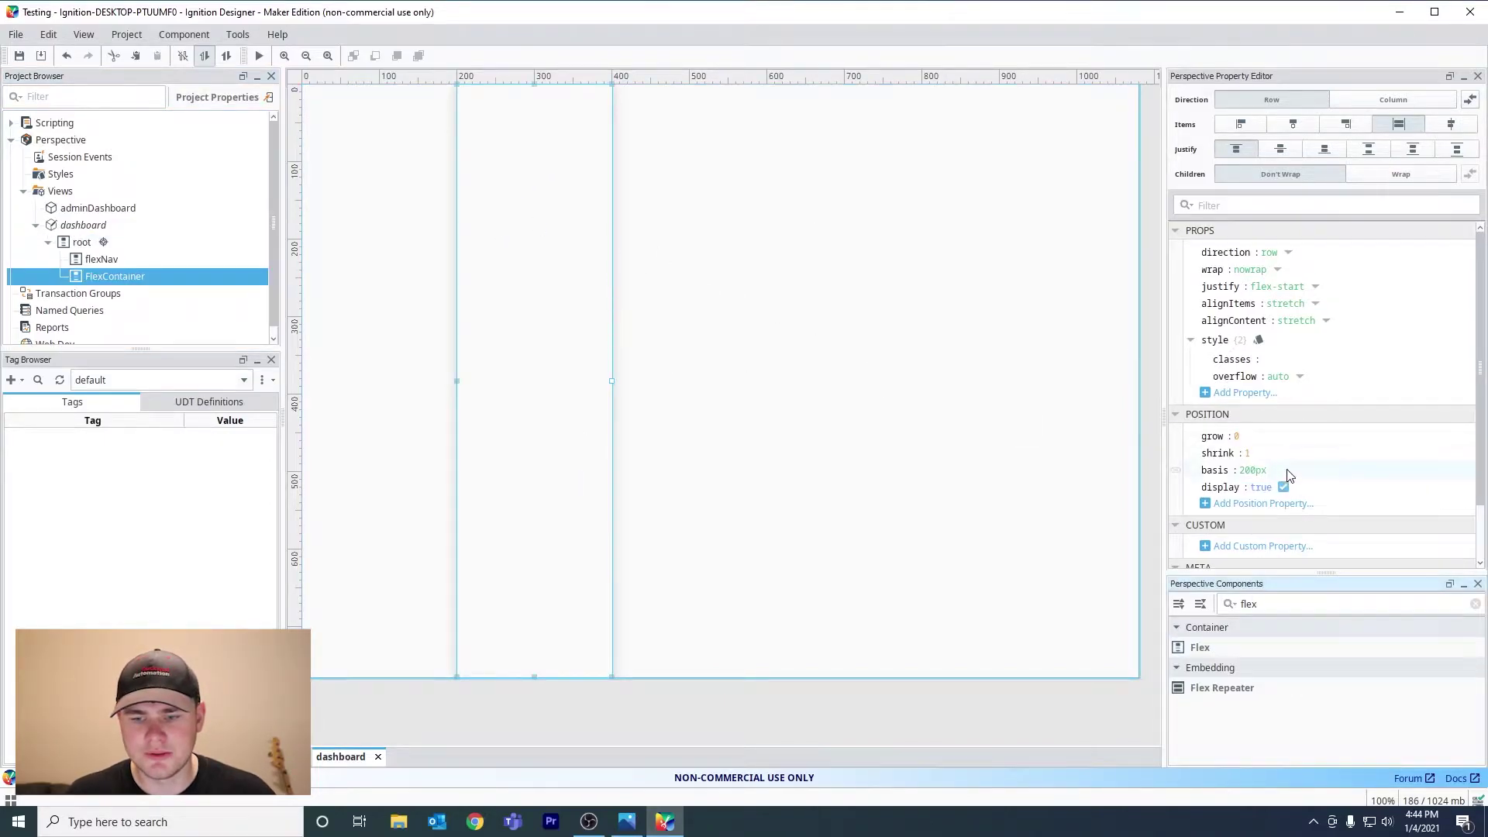
left_click(1238, 436)
type("1")
key("Return")
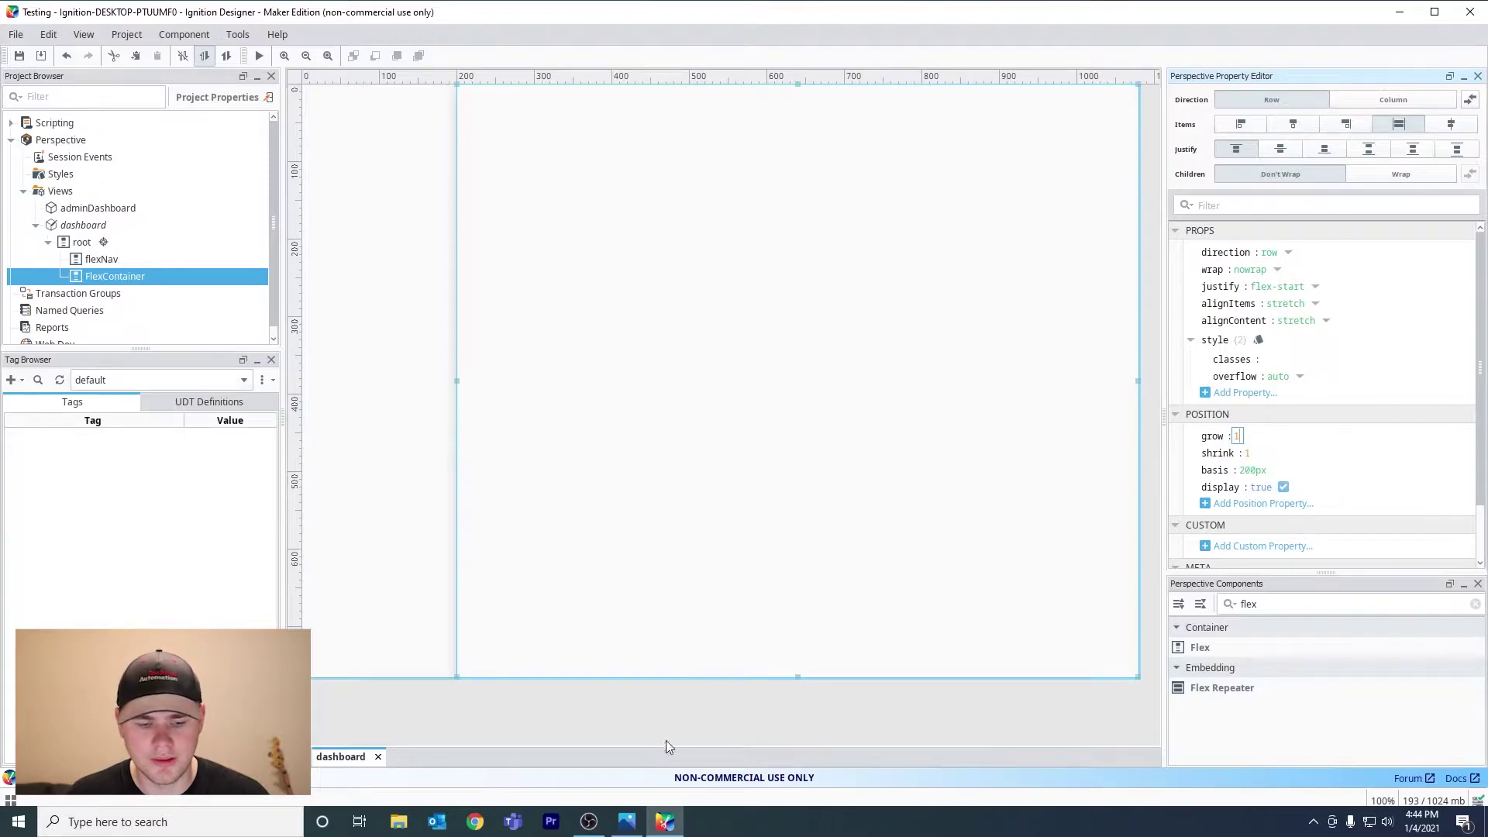
left_click(628, 823)
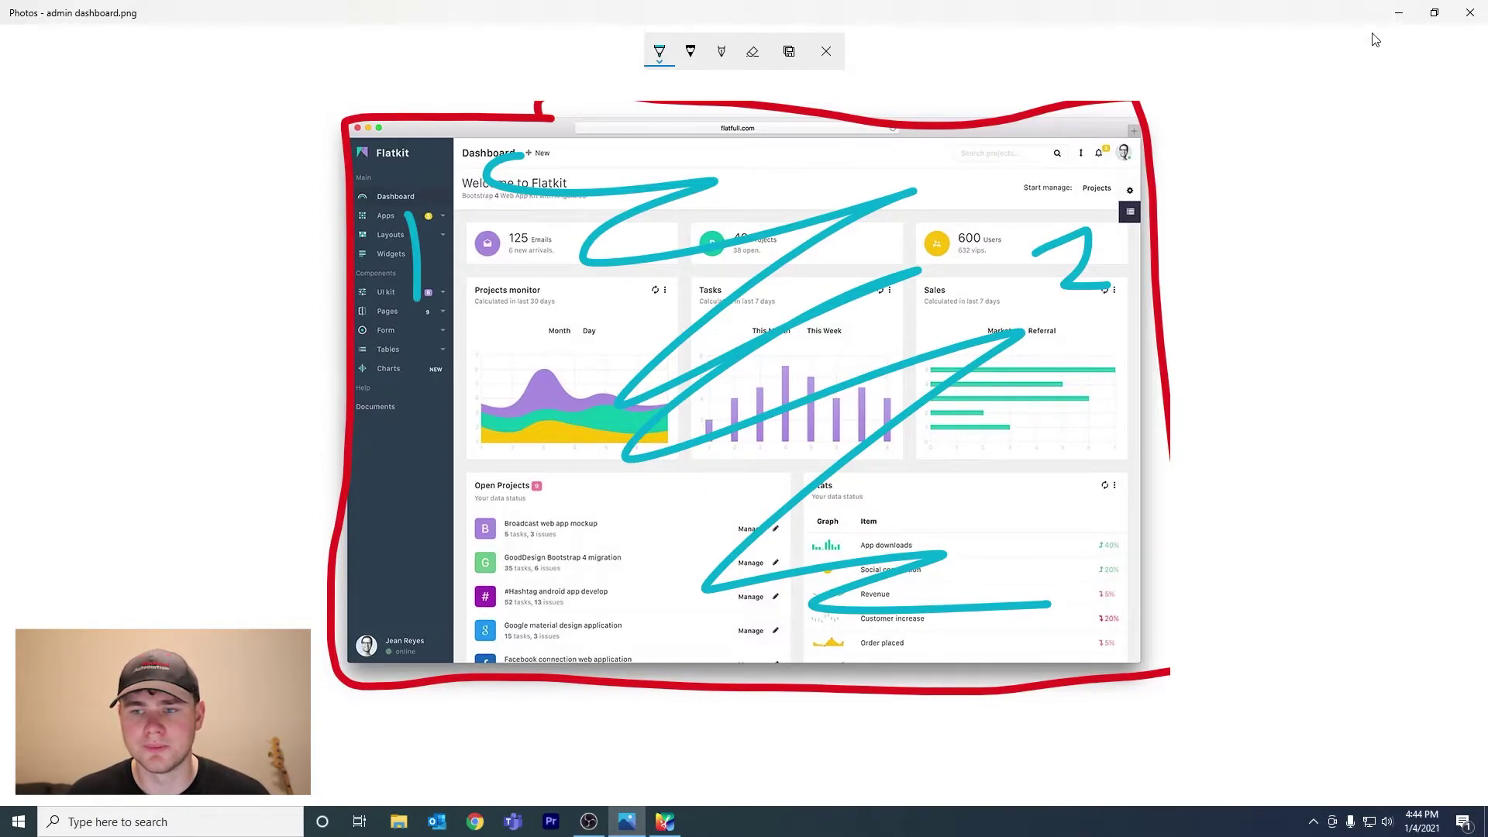
Back in the Designer, add a background-color style of #F7F7F7 to flexNav.
left_click(1399, 13)
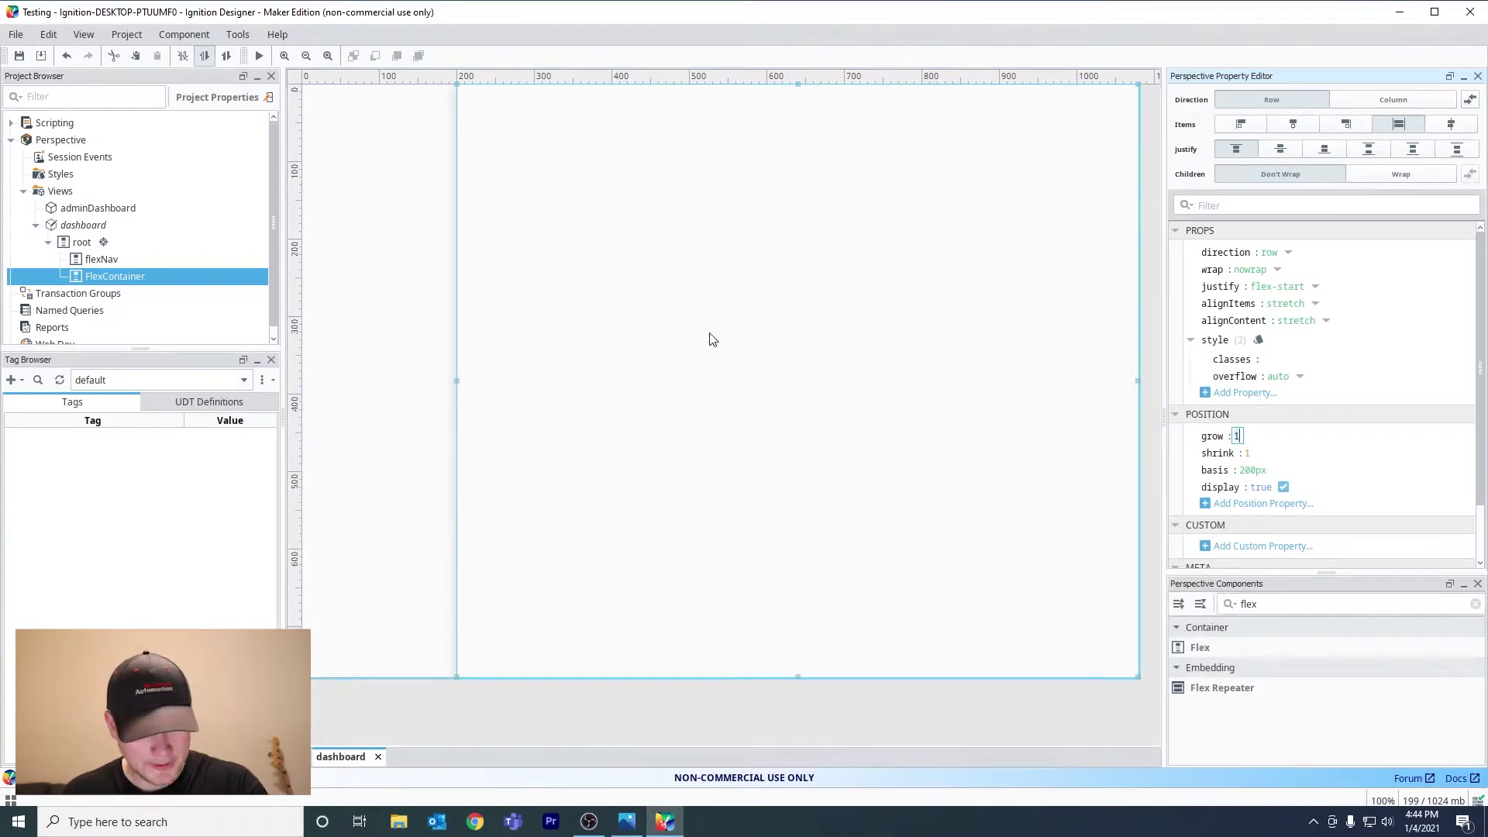
left_click(391, 311)
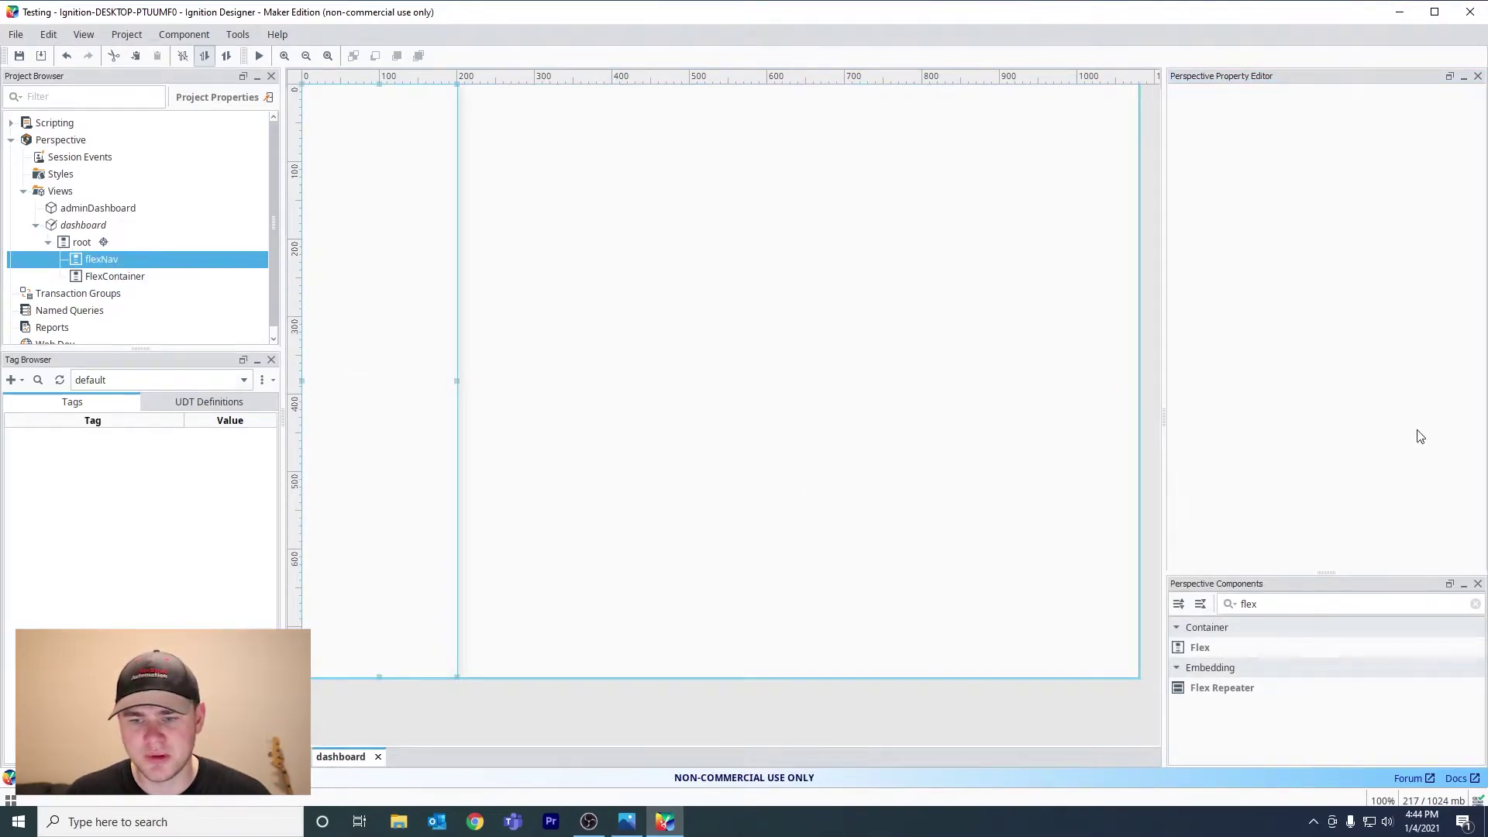
left_click(1279, 339)
left_click(1299, 360)
type("back")
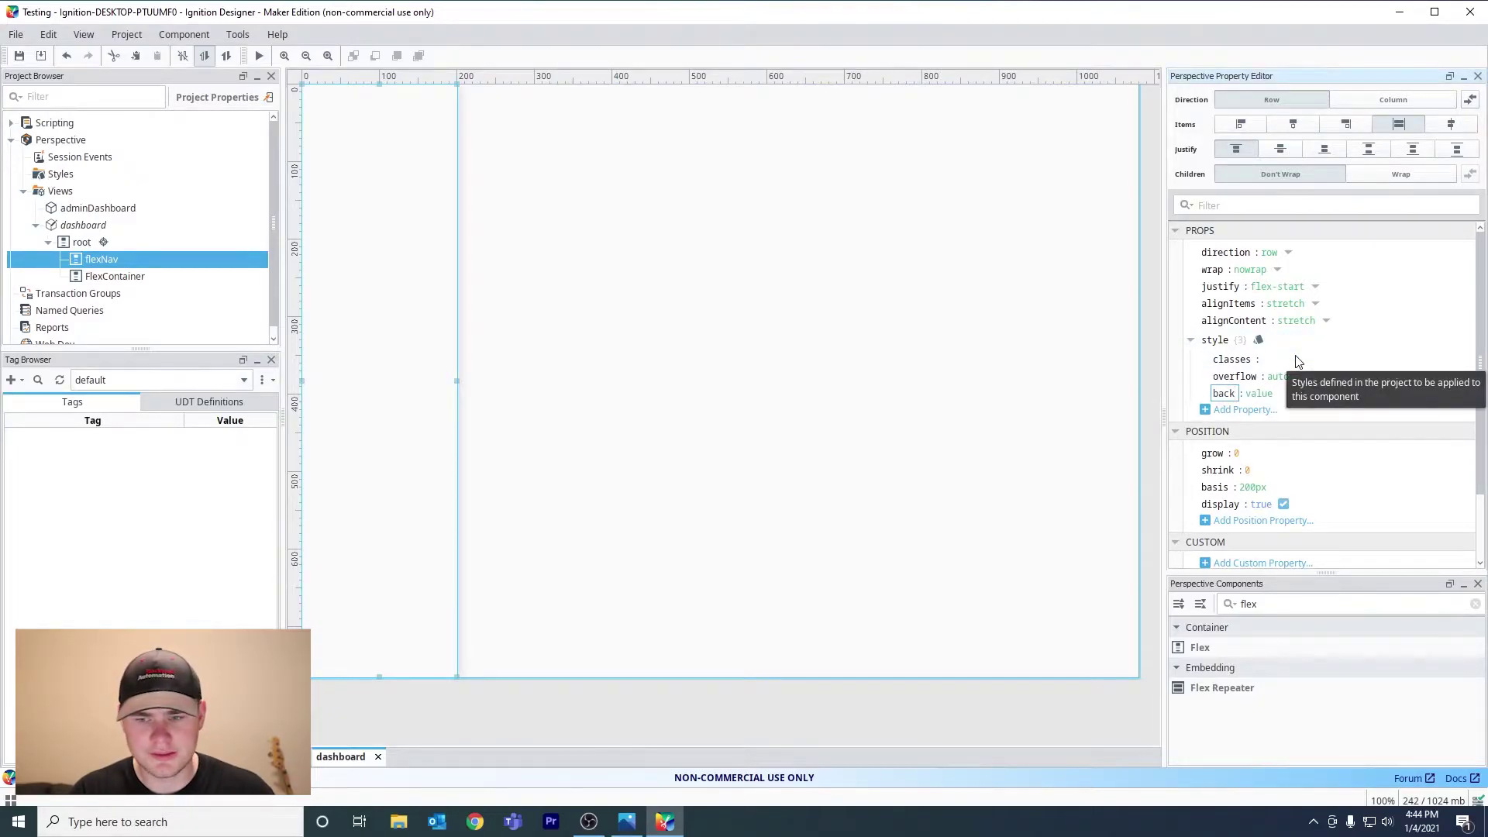
type("groun")
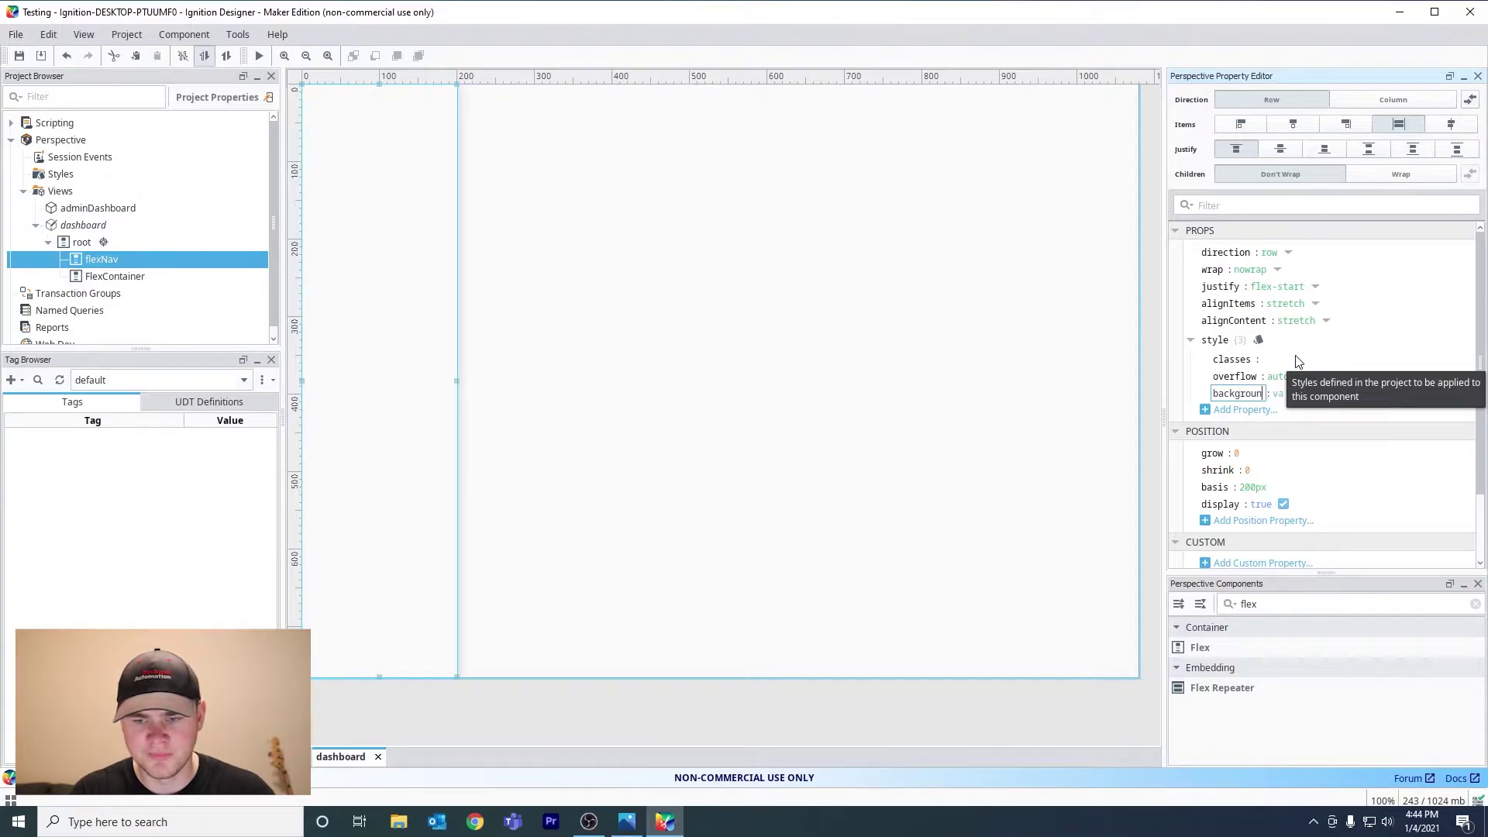
type("d-color")
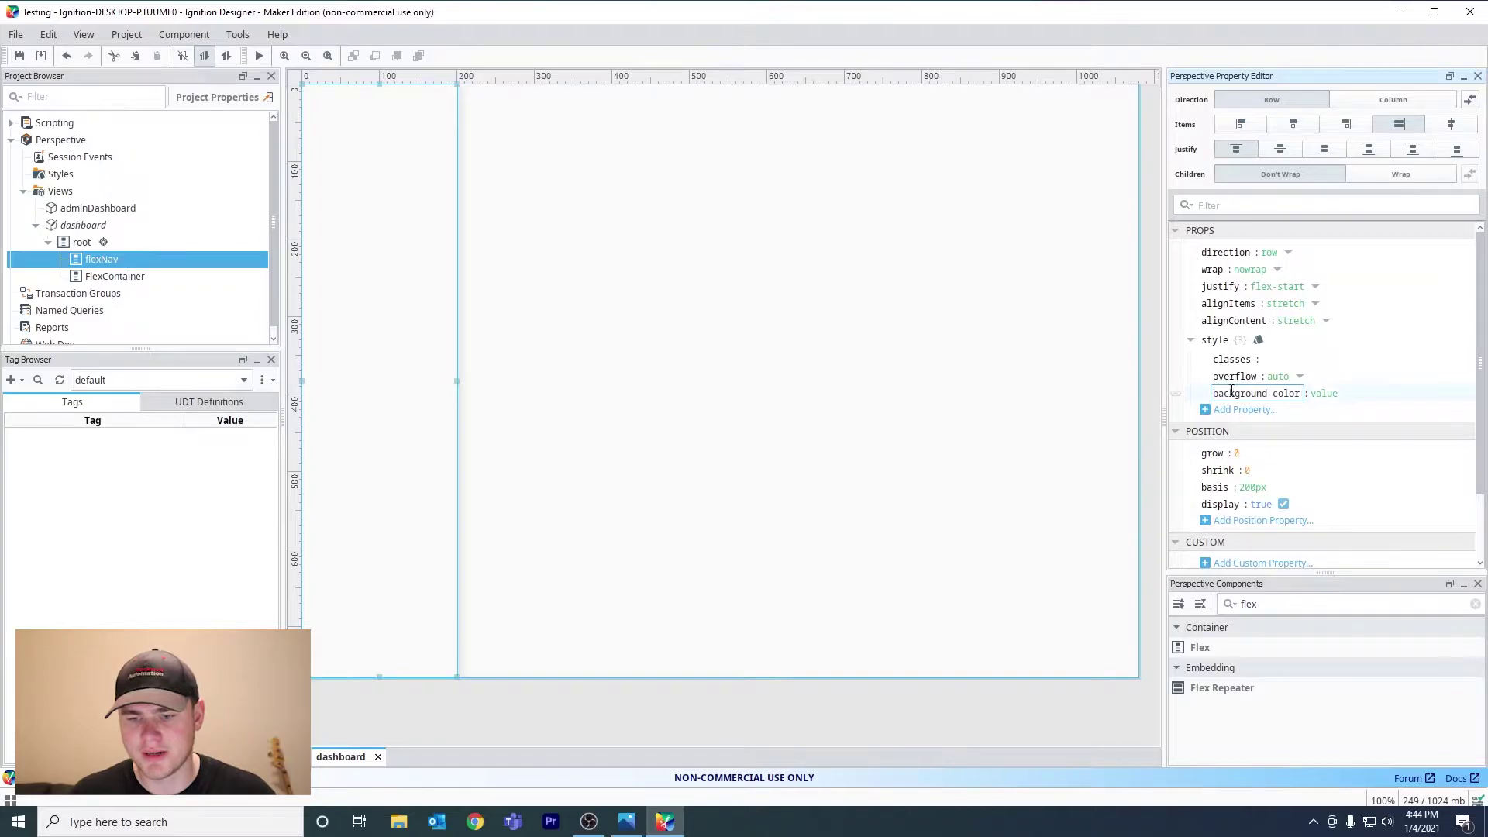
key("Return")
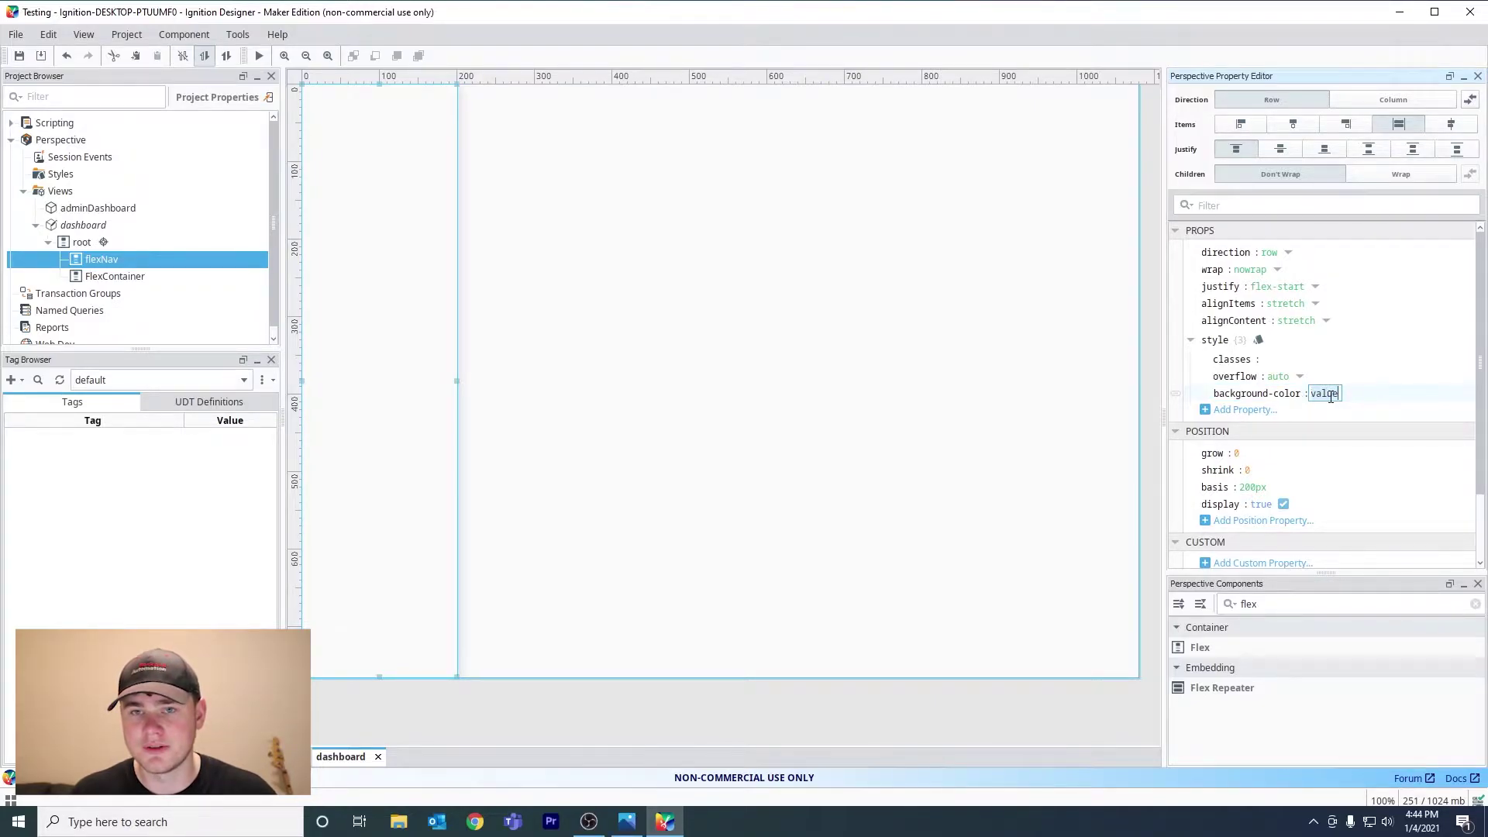
type("#")
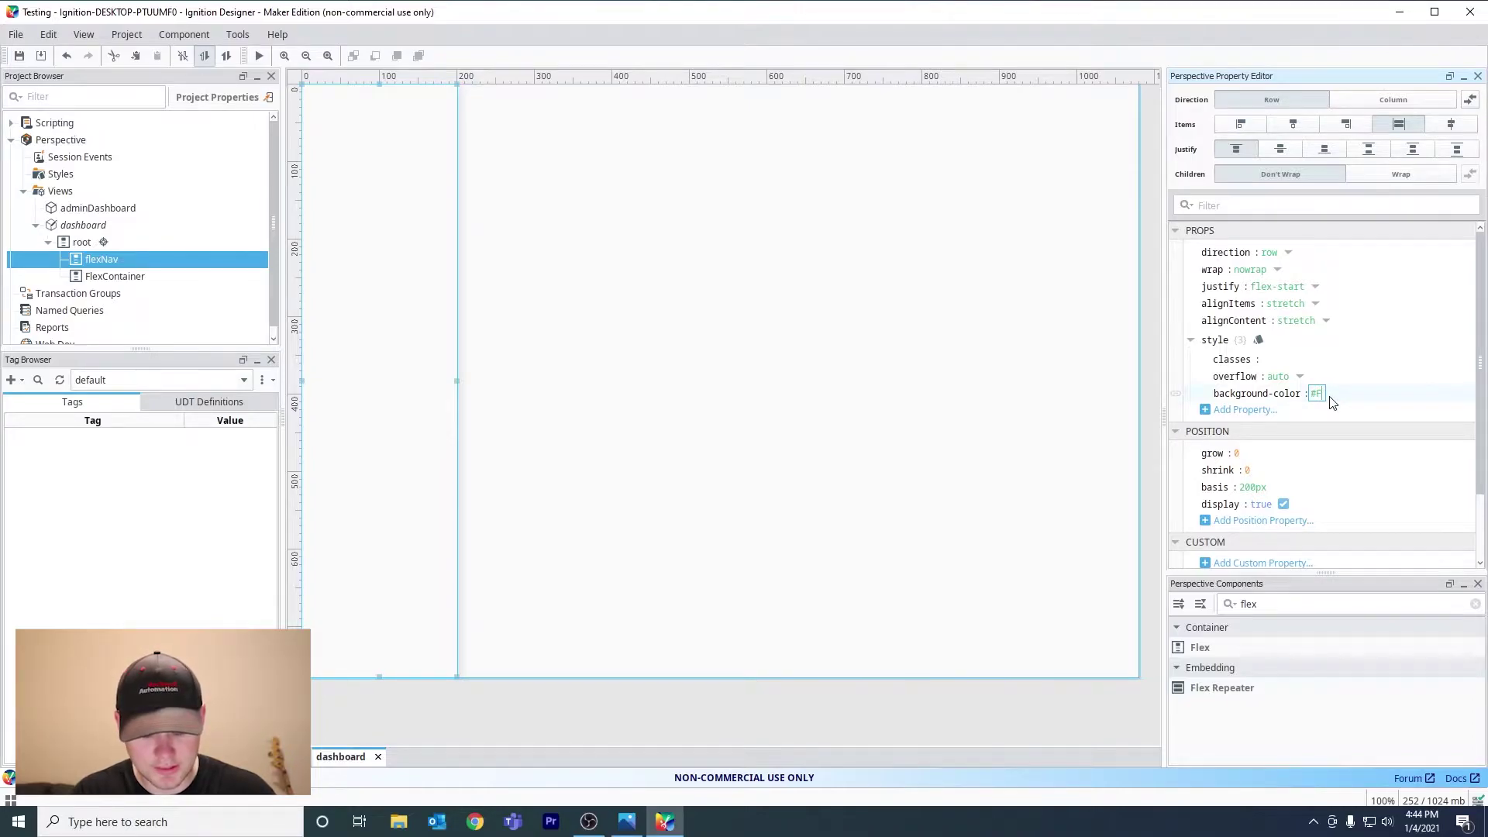
type("F7F7")
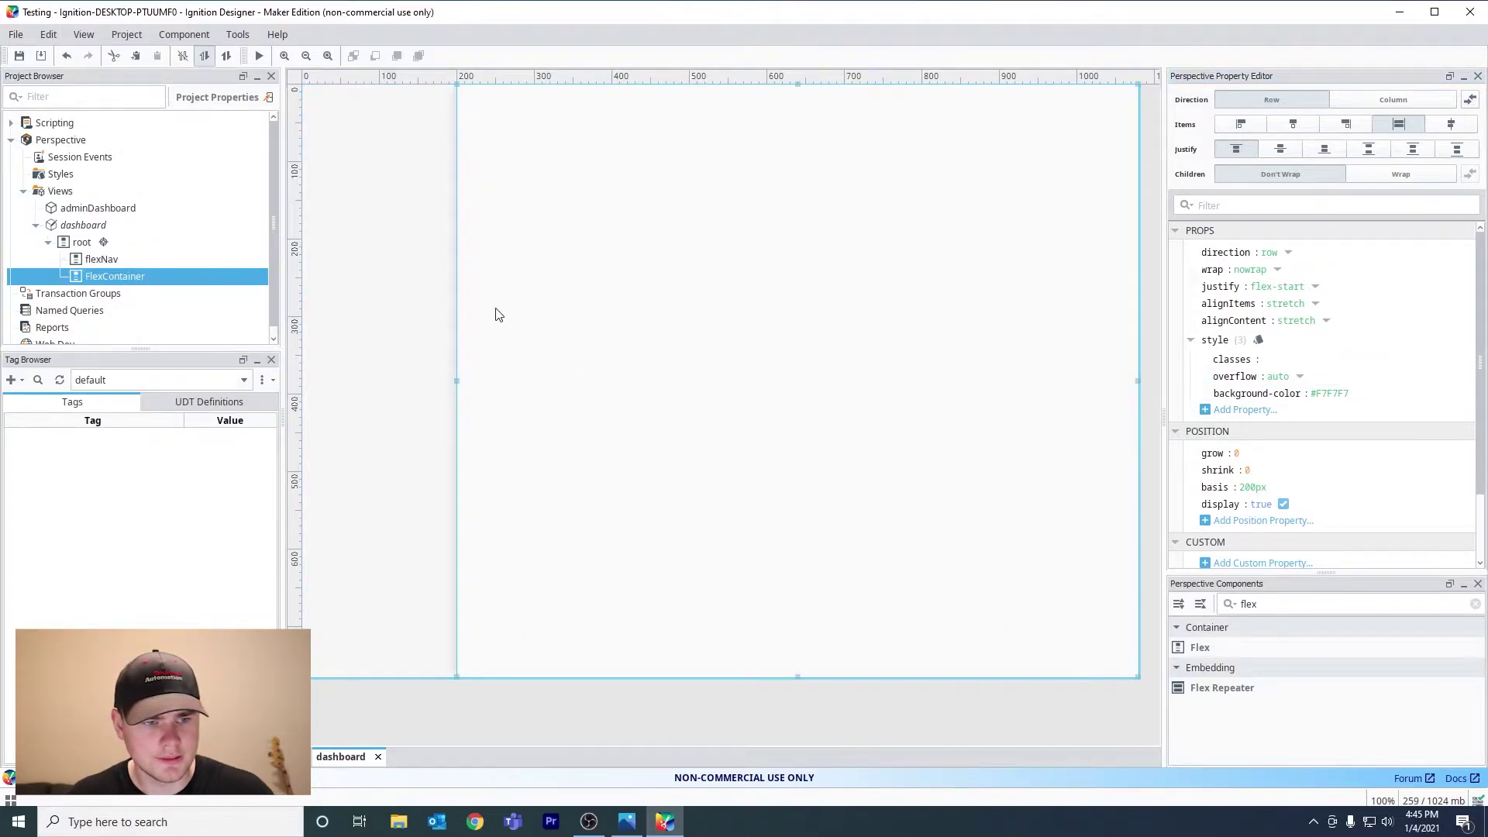
left_click(417, 265)
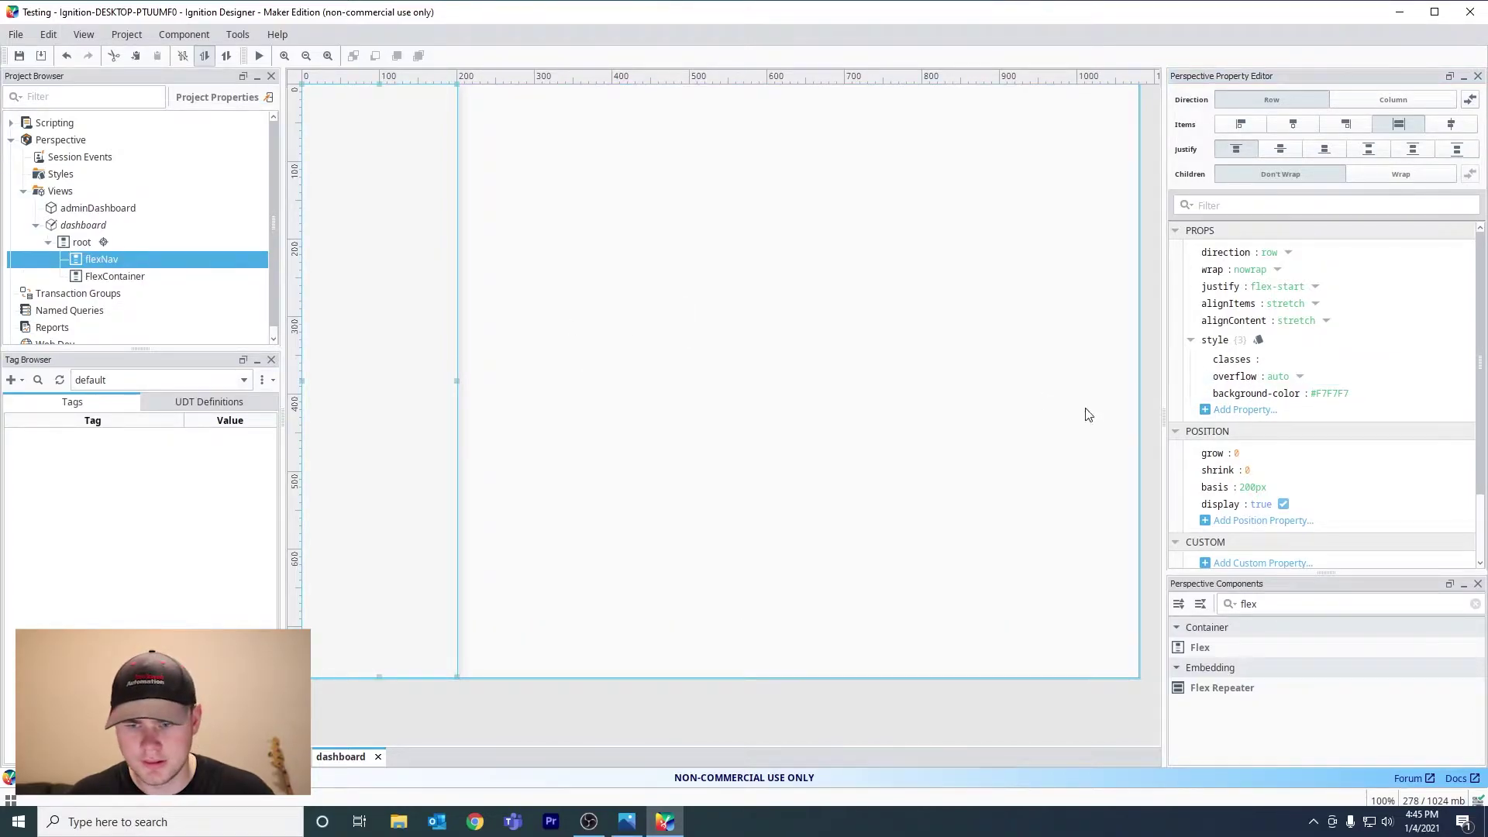
Correct the background-color property name and change its value to black.
left_click(1357, 395)
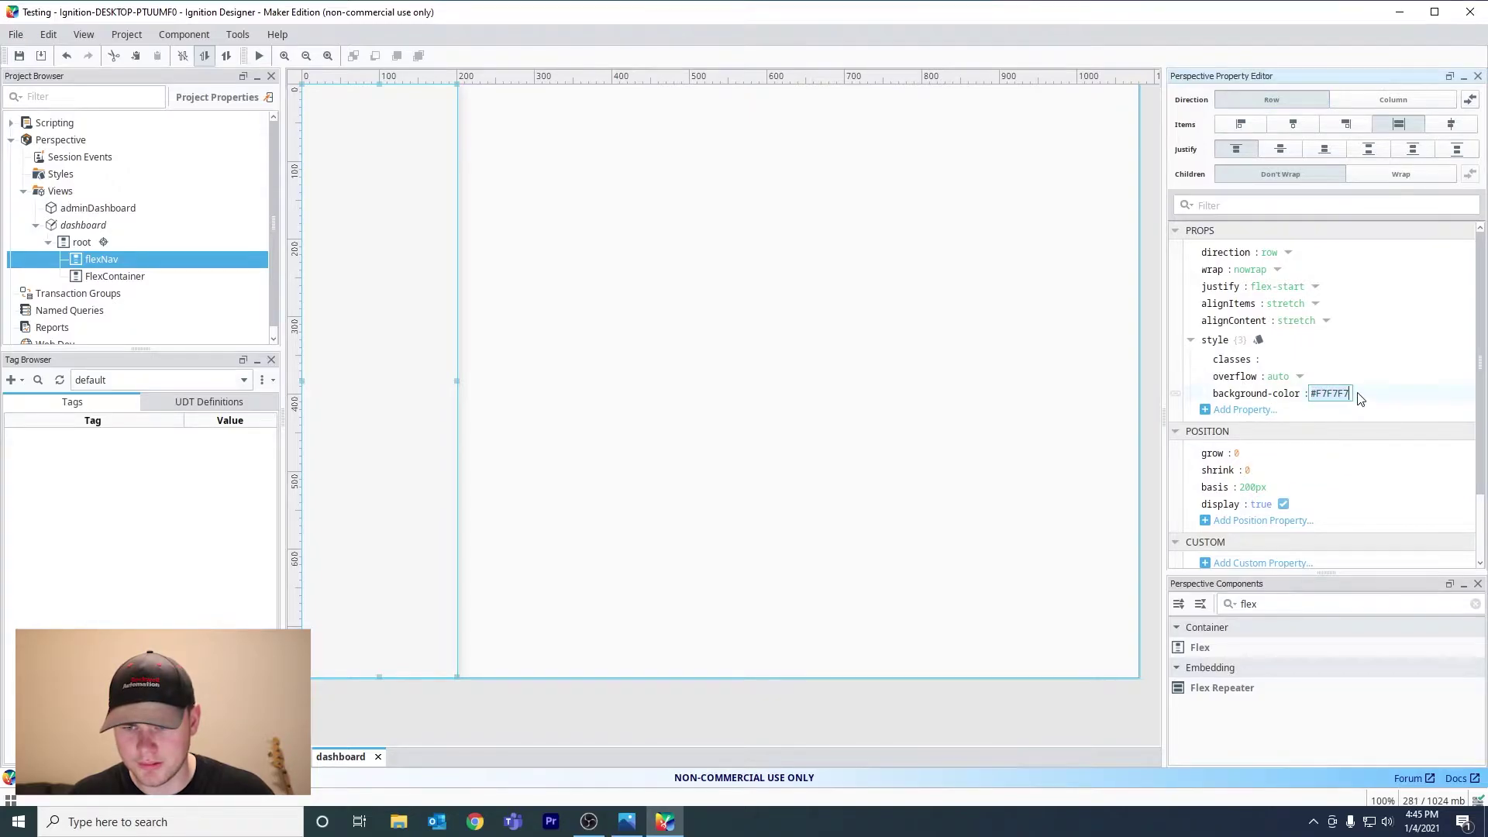
left_click(1297, 395)
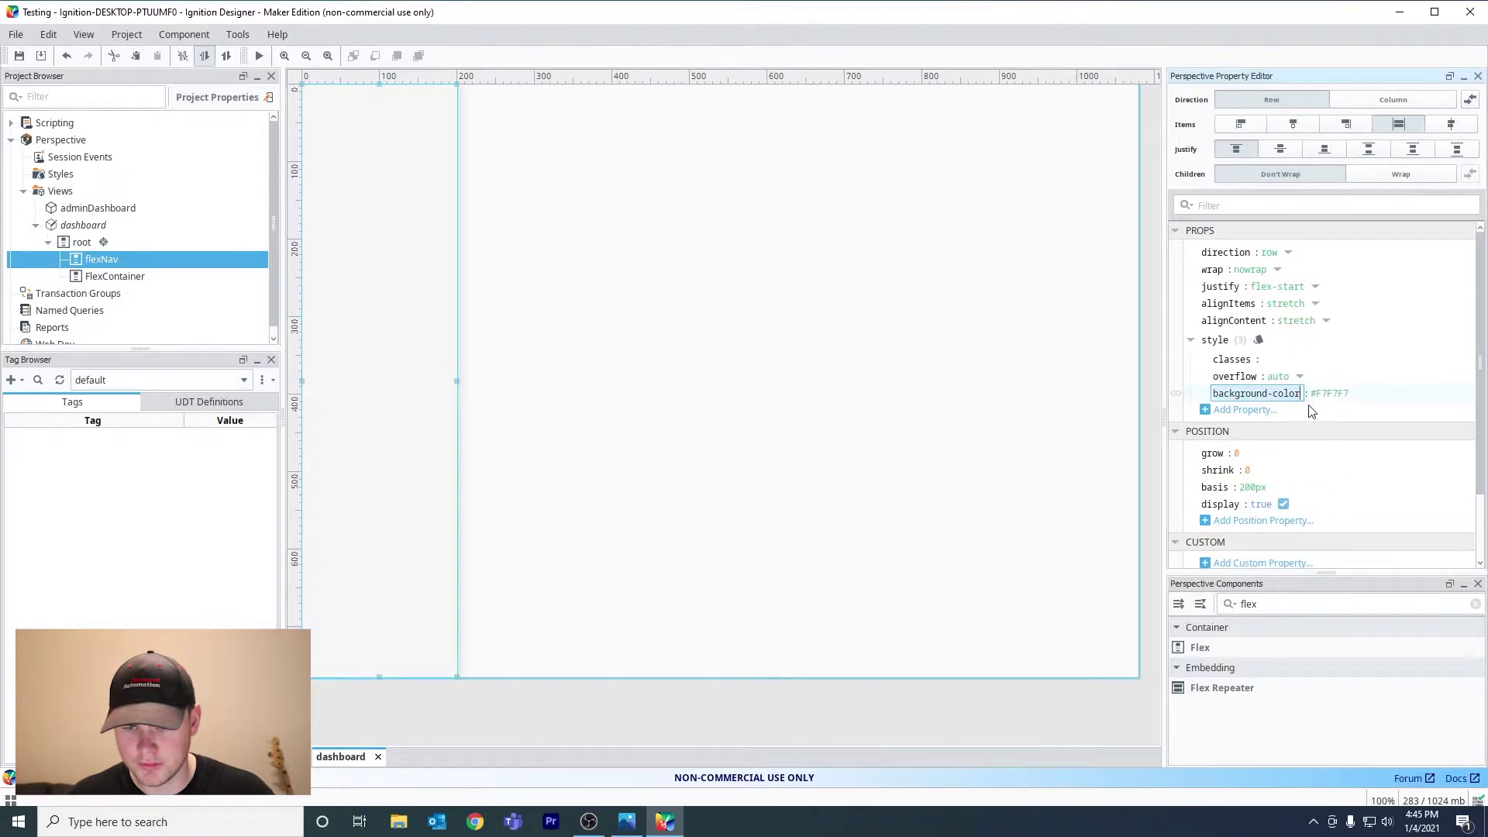
key("BackSpace")
key("BackSpace")
key("BackSpace")
key("BackSpace")
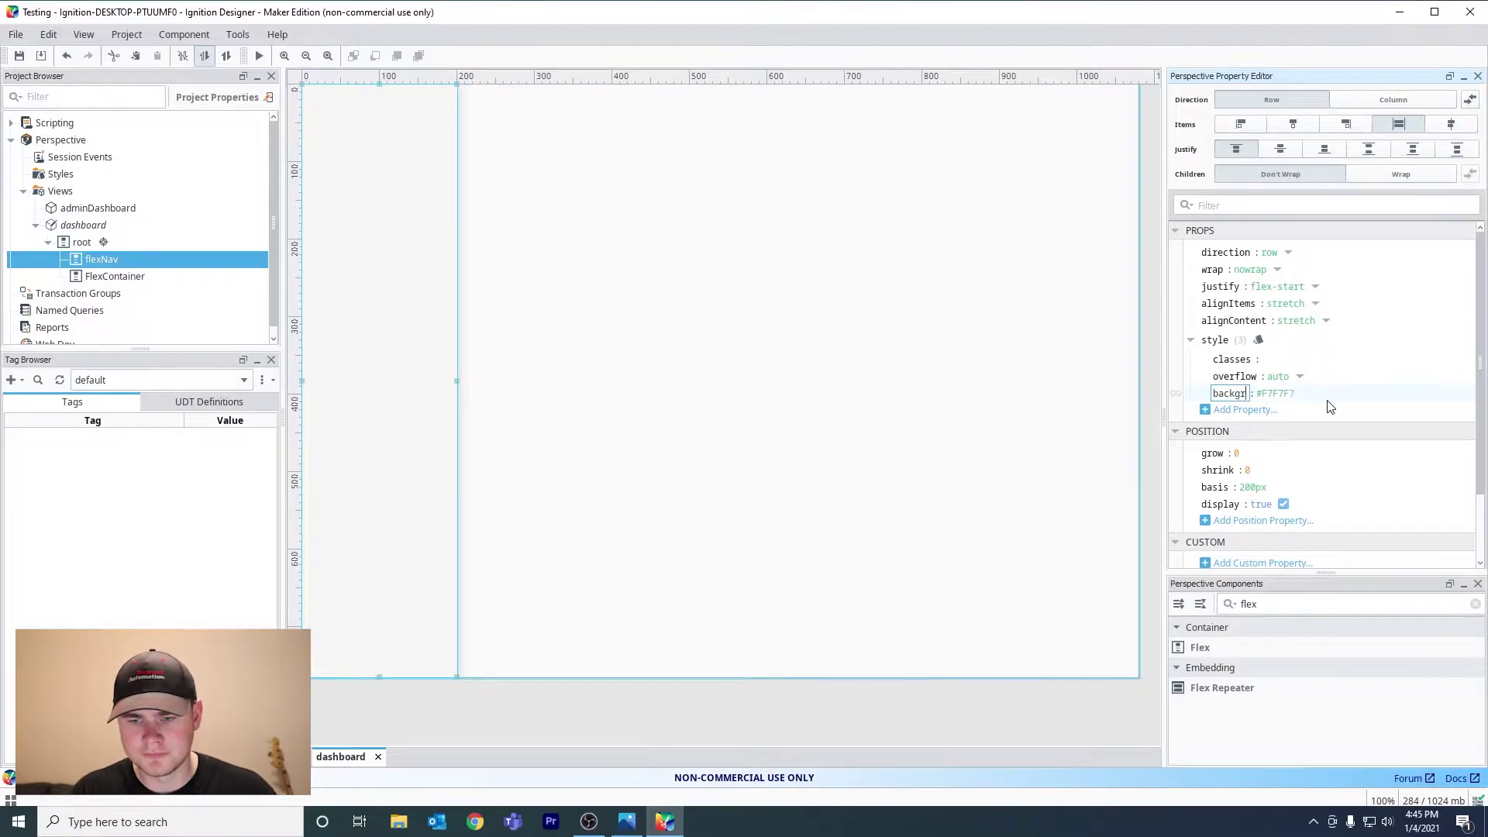
type("olor")
key("Tab")
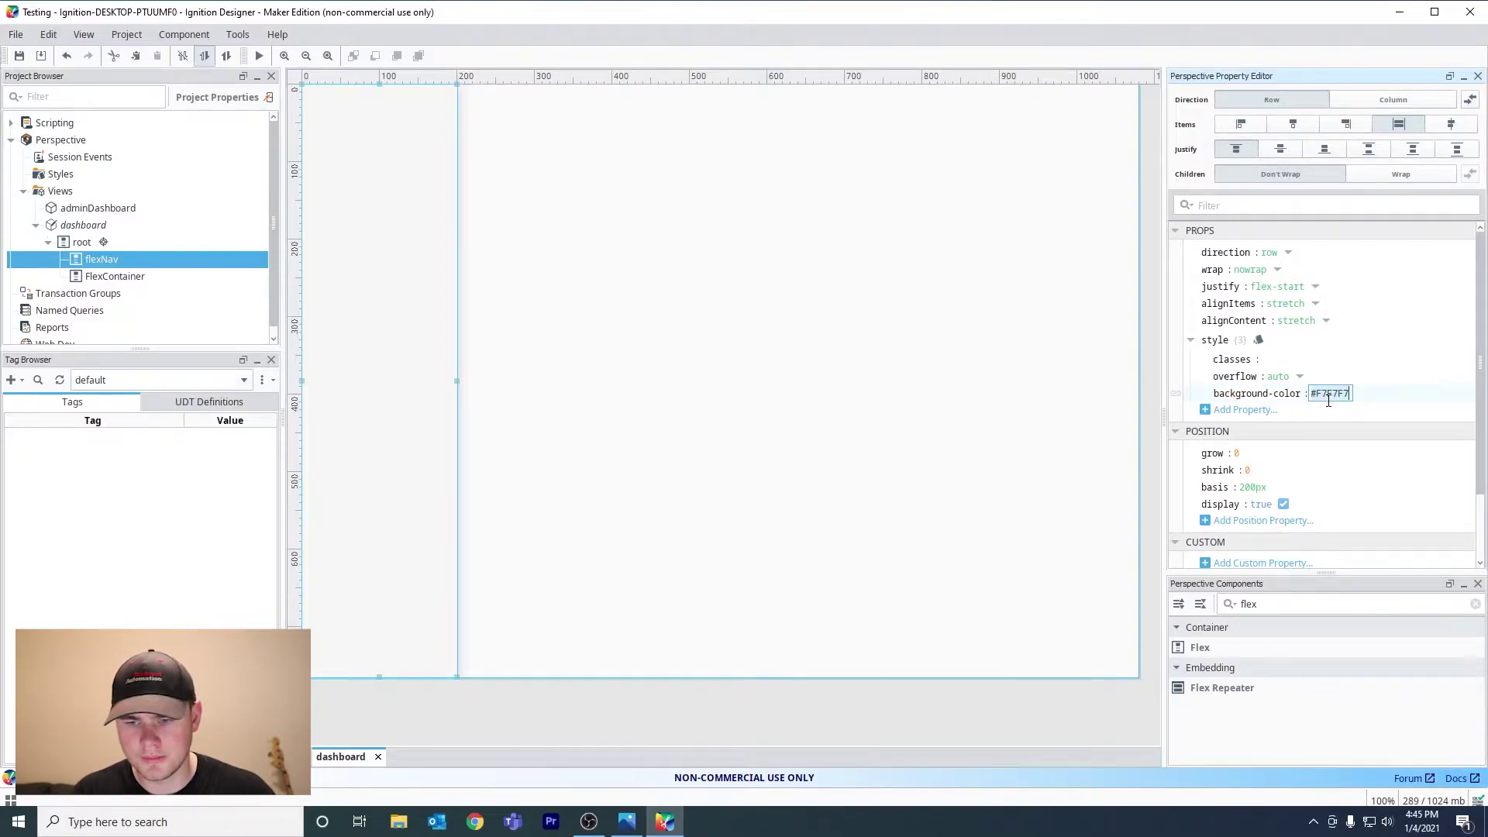
type("black")
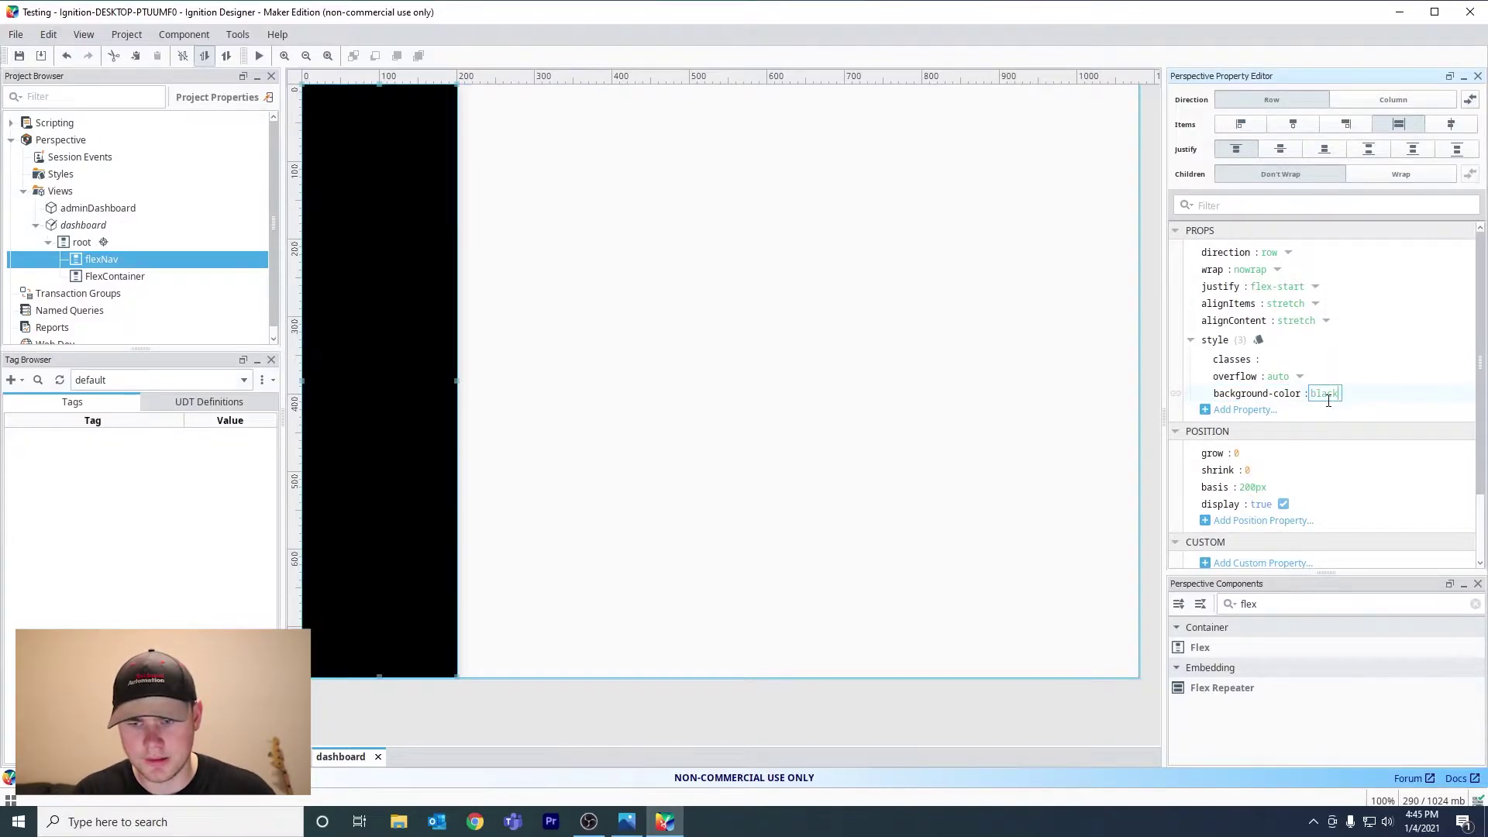
left_click(797, 359)
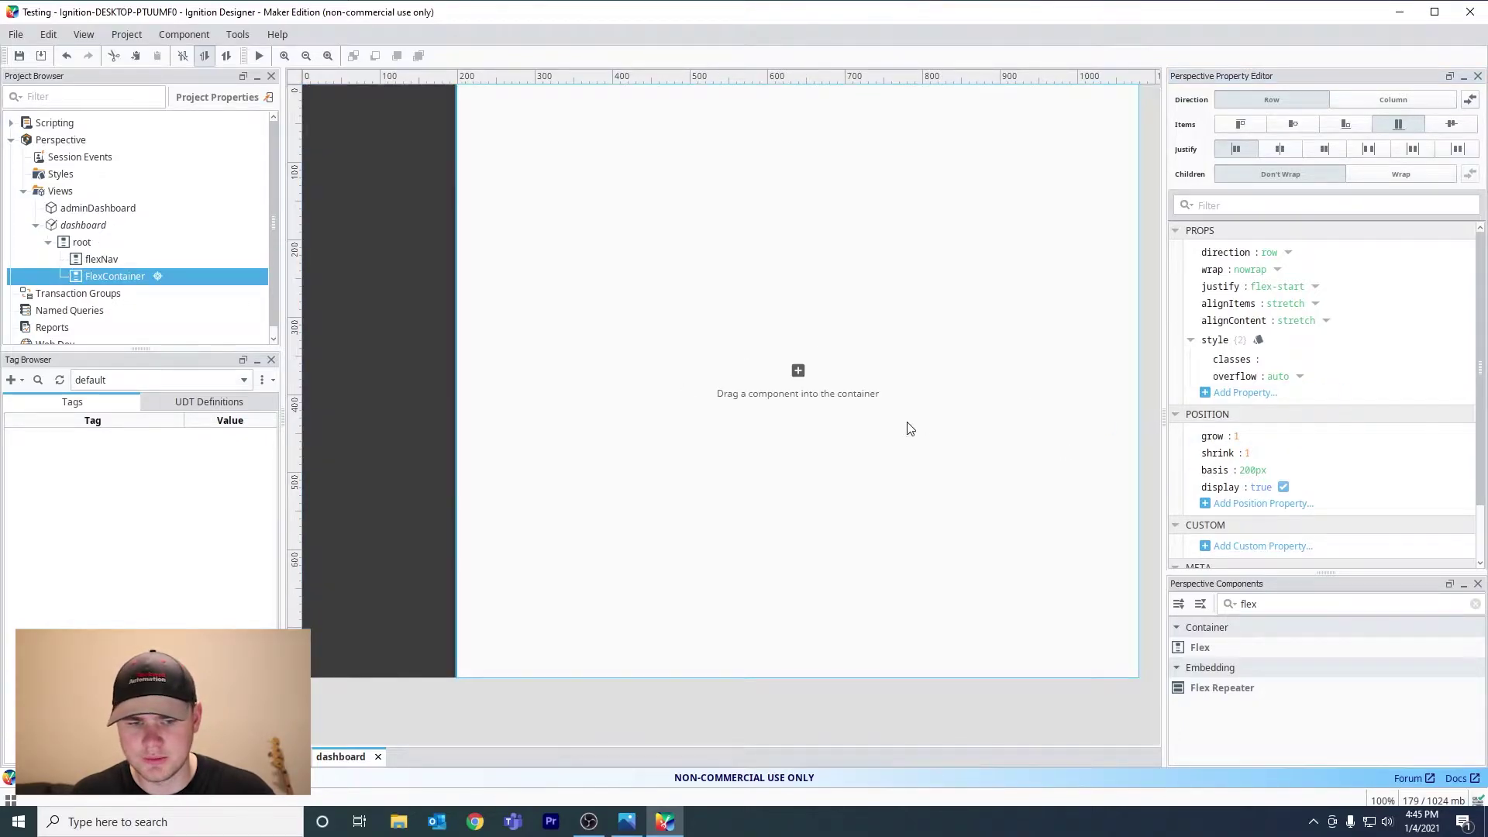
Save the project and launch a Perspective session on the /admin page, accepting the personal-use notice.
key("ctrl+s")
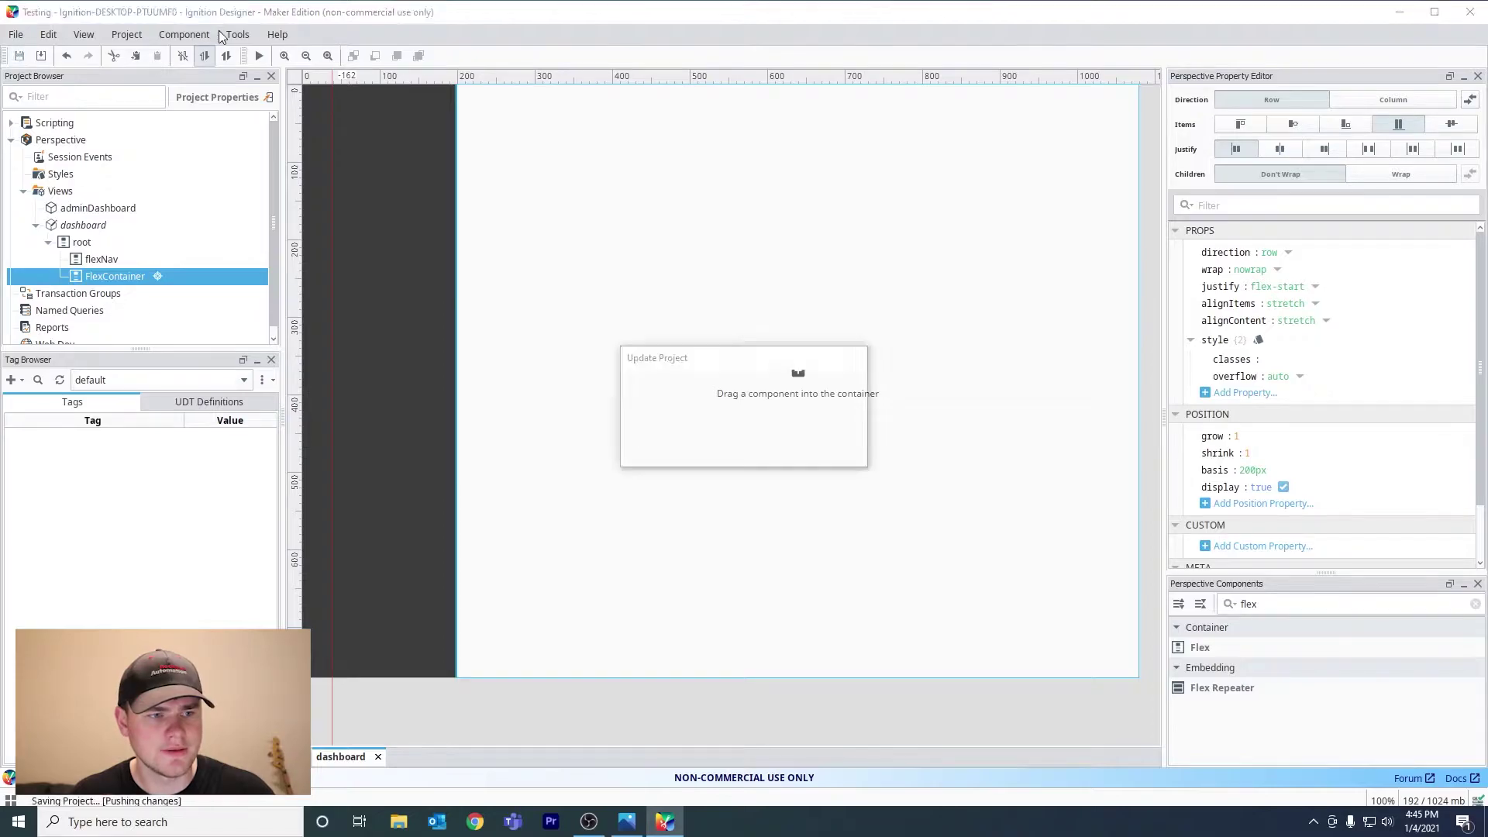
left_click(235, 34)
mouse_move(302, 166)
left_click(485, 166)
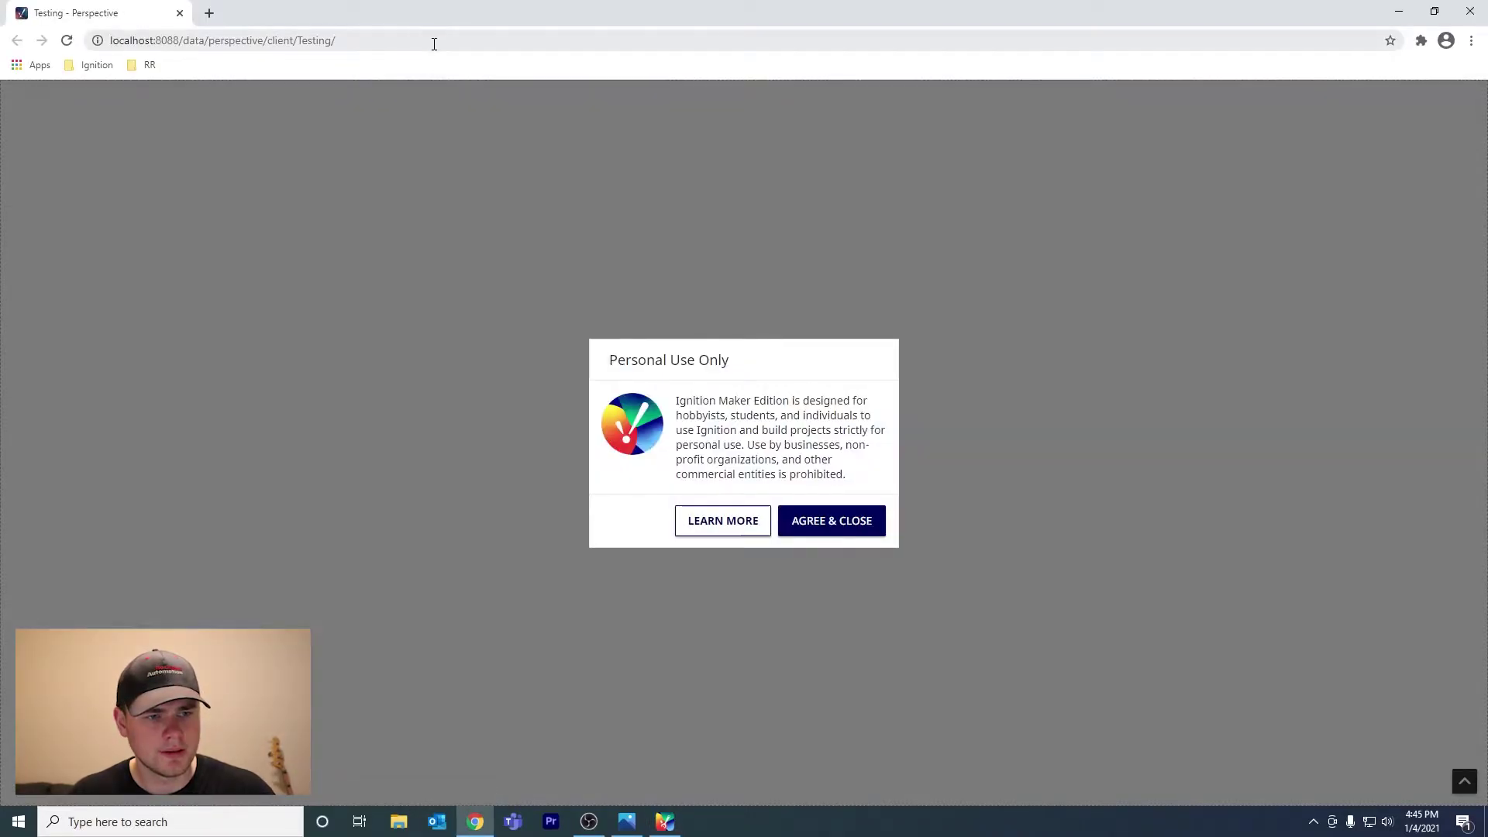
left_click(434, 43)
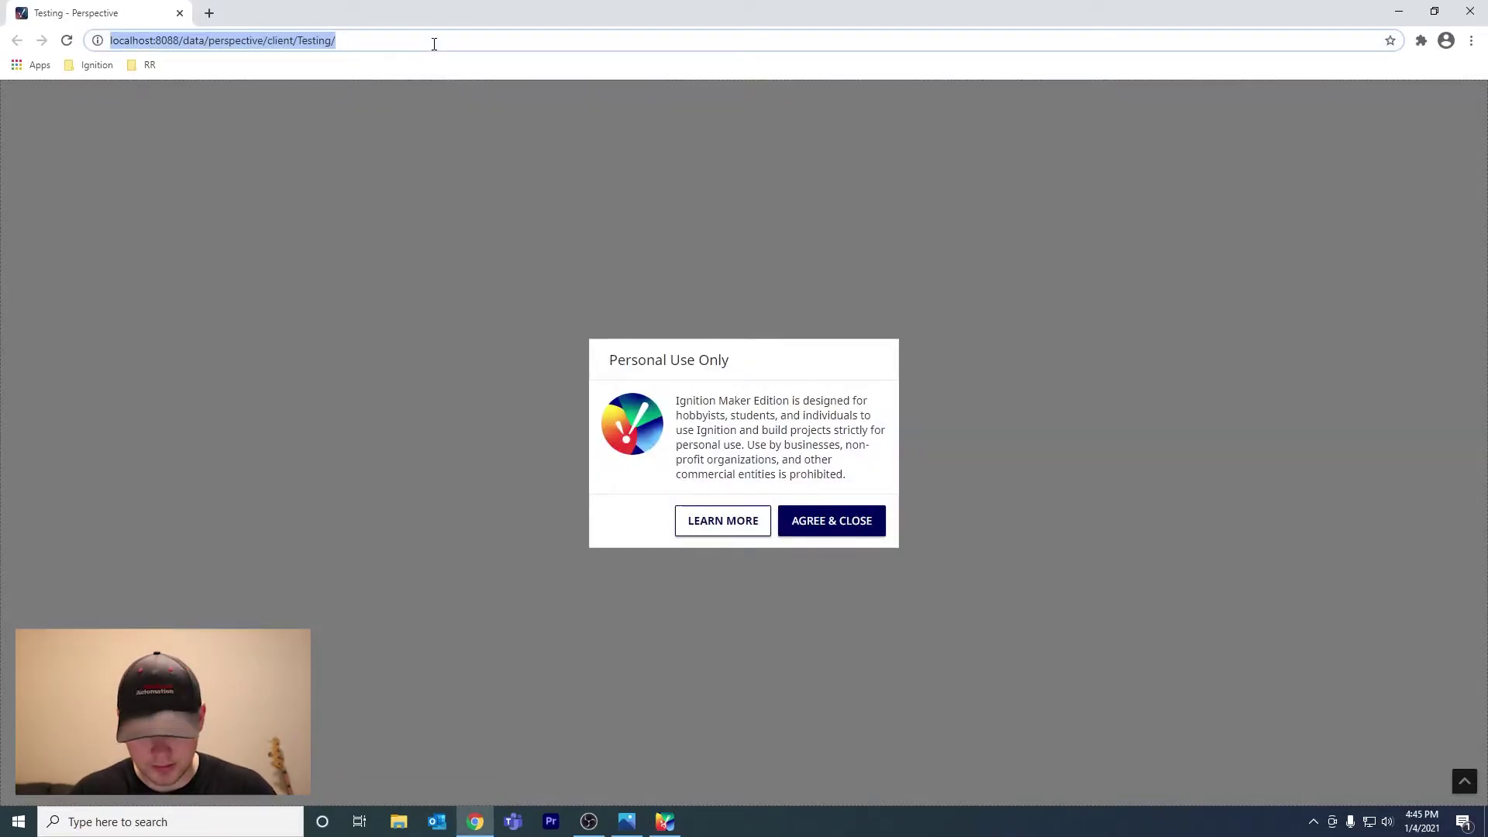
left_click(435, 43)
type("admin")
key("Return")
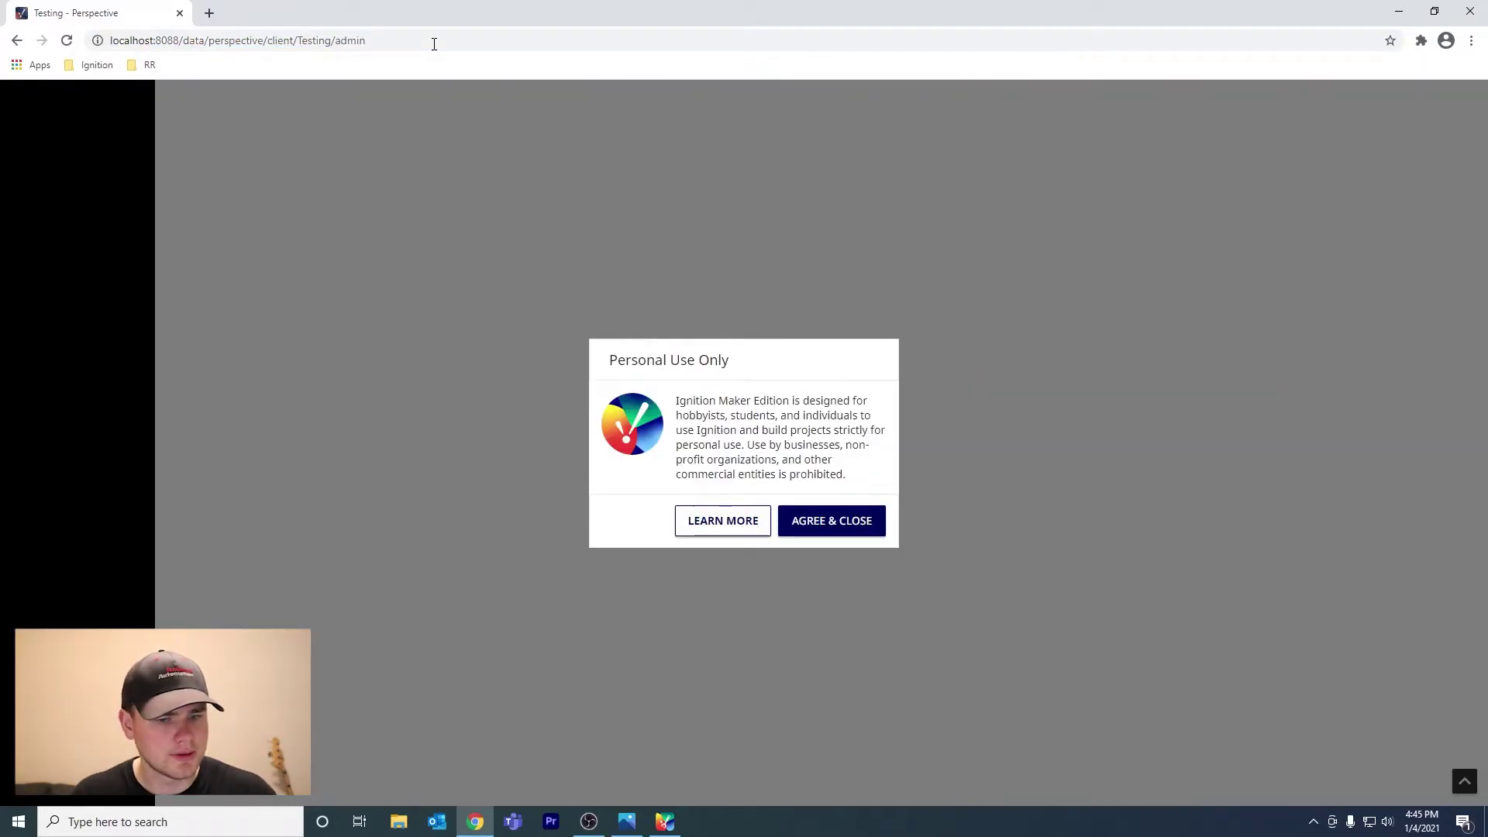
left_click(837, 521)
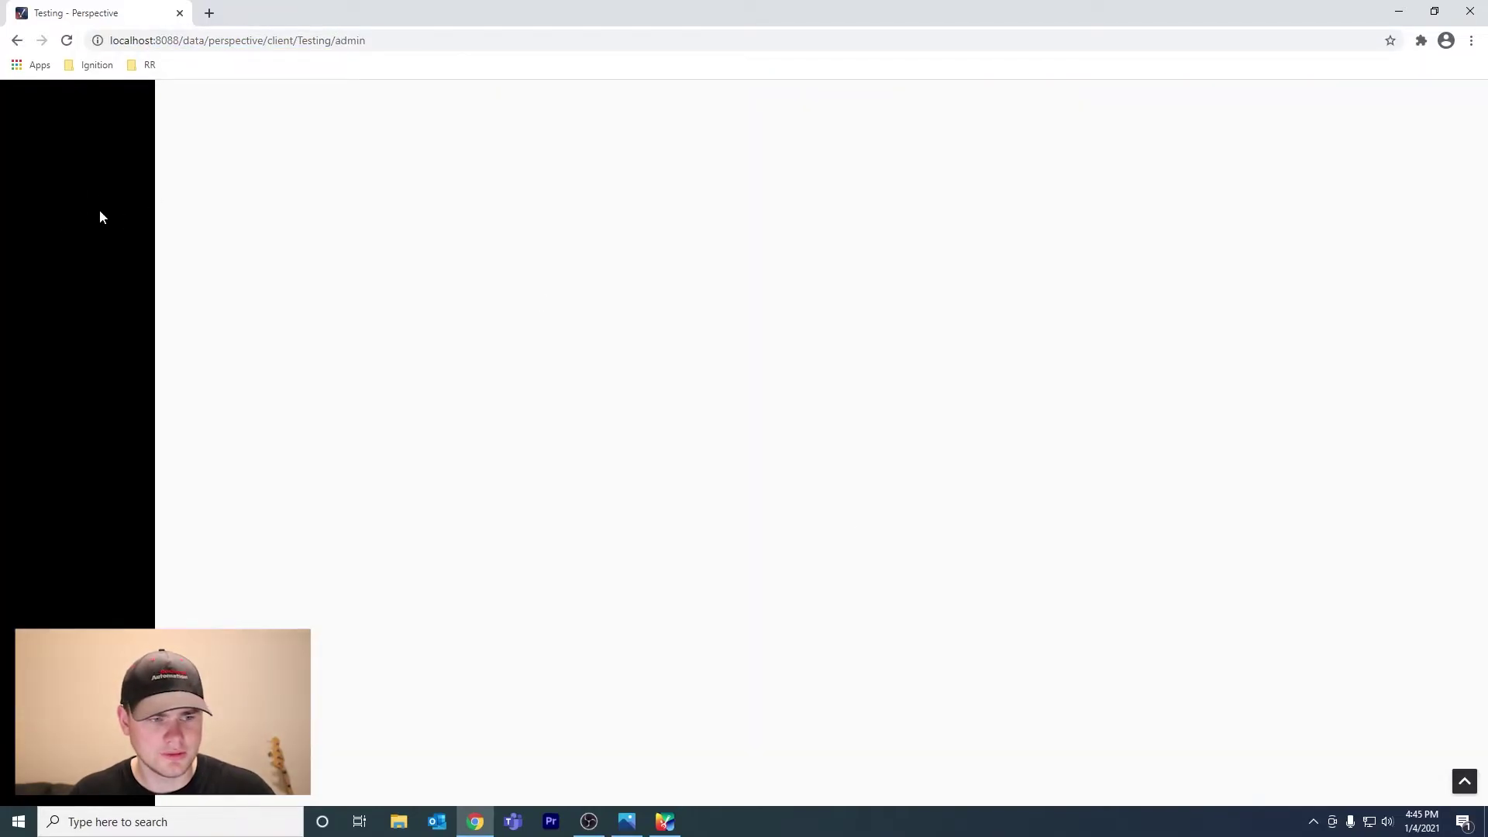
Resize and maximize the Chrome window to check the layout adapts, then return to Designer.
left_click_drag(1098, 7, 978, 56)
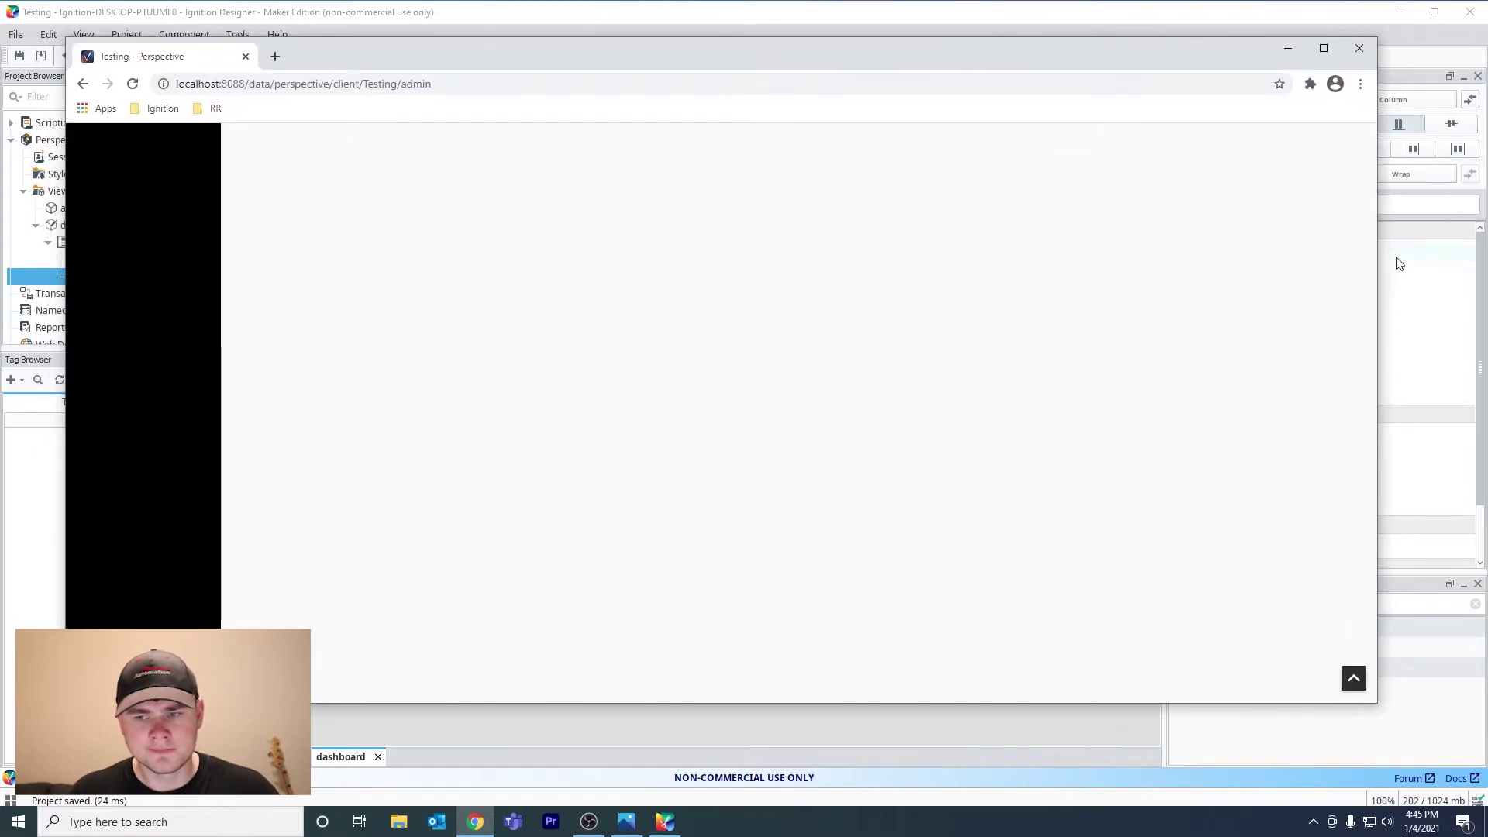
left_click_drag(1379, 247, 1400, 327)
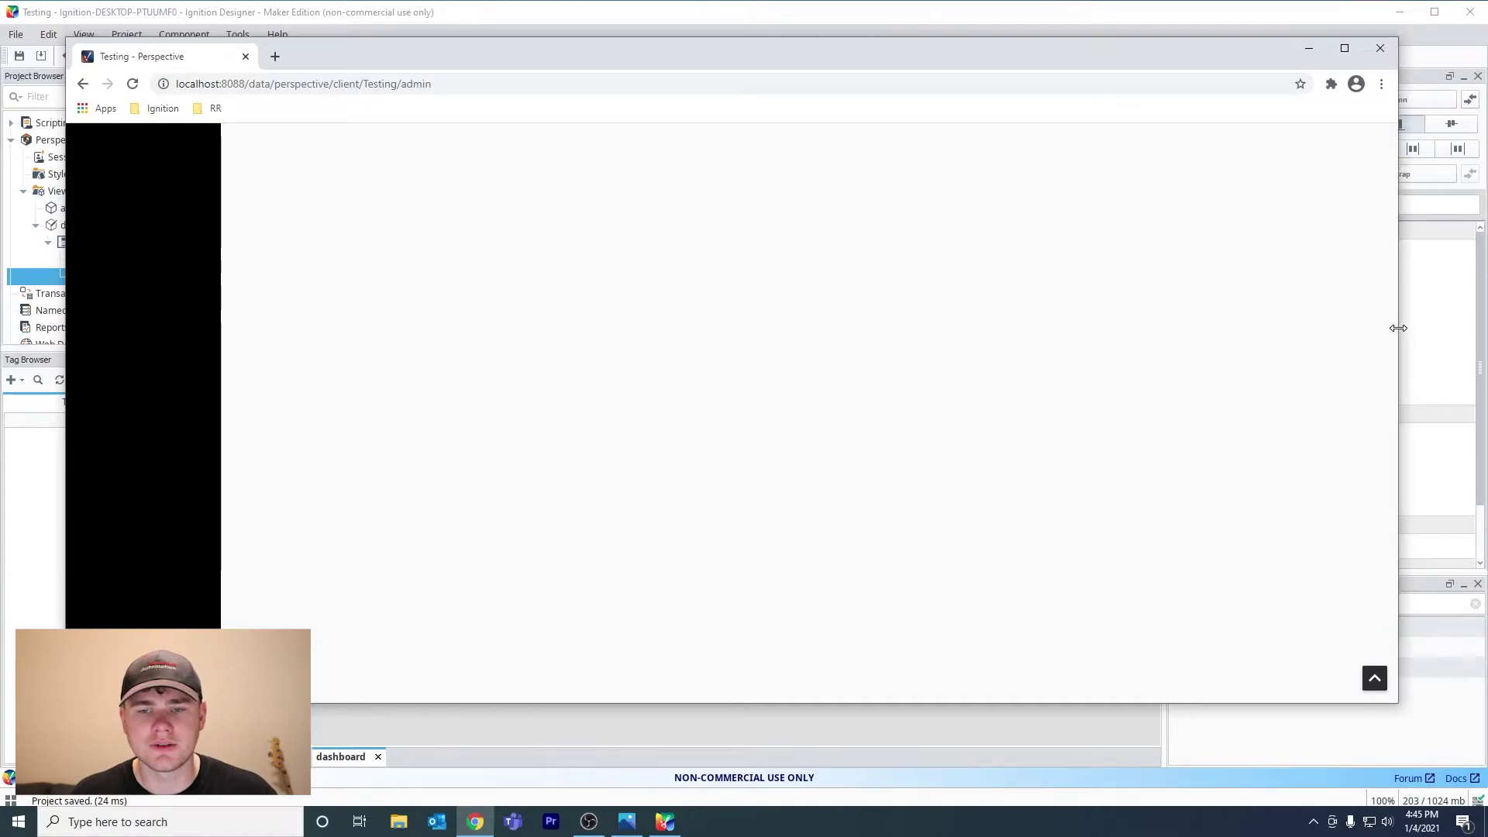
left_click_drag(932, 59, 933, 45)
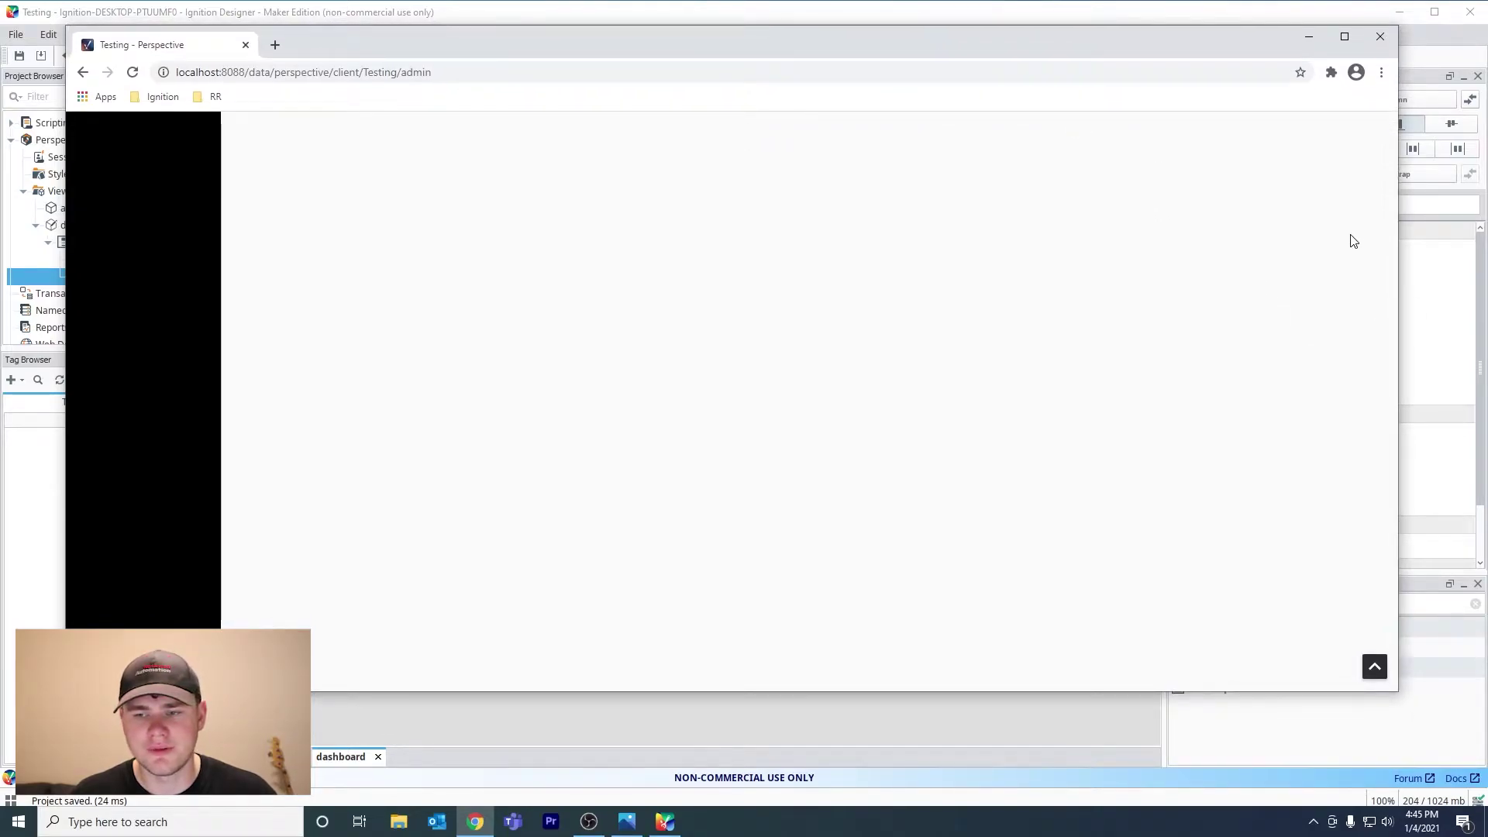
left_click_drag(1398, 242, 1318, 225)
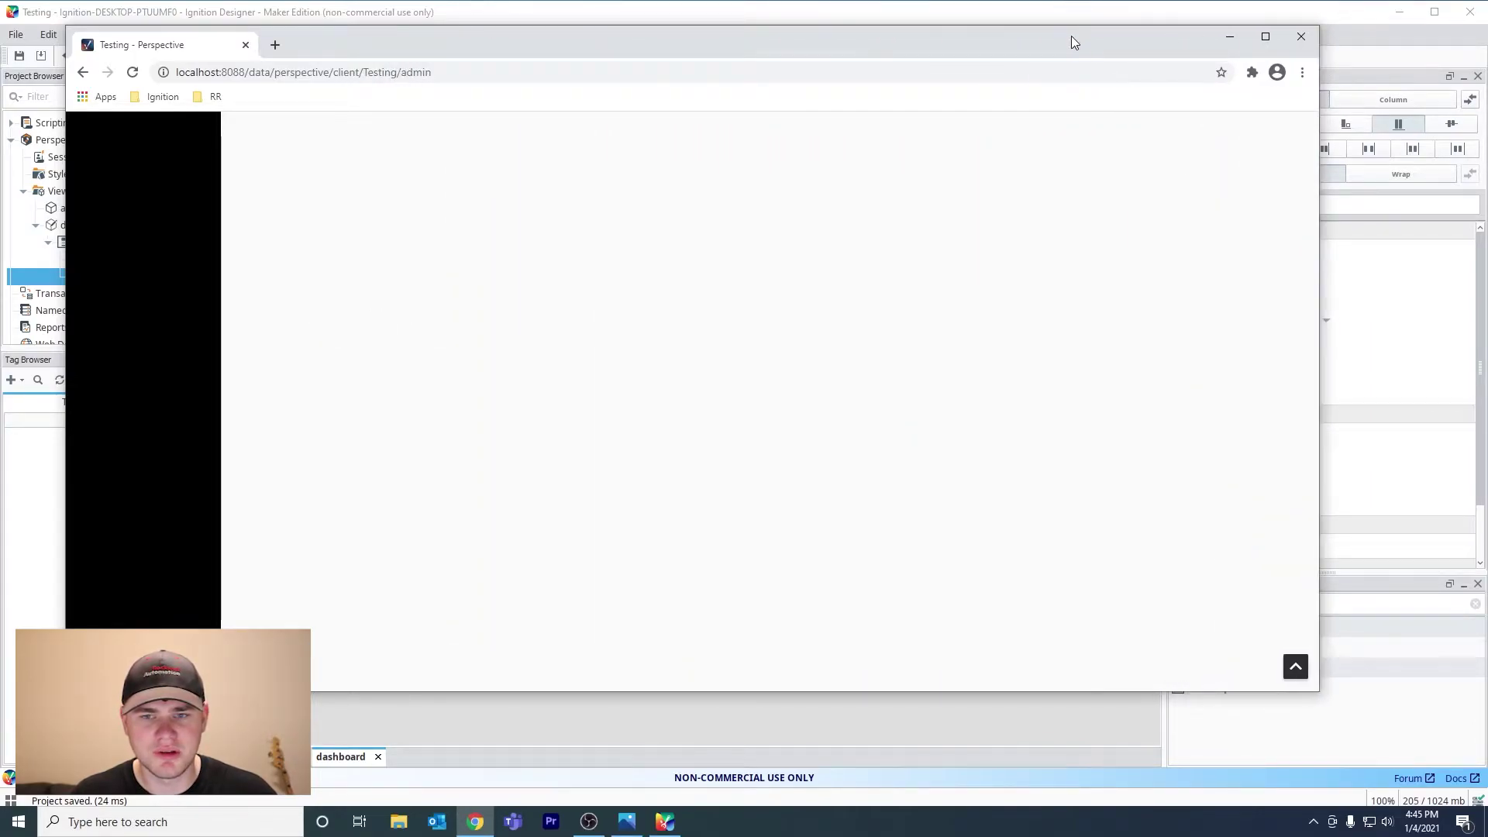
left_click_drag(1072, 35, 1101, 87)
double_click(1101, 87)
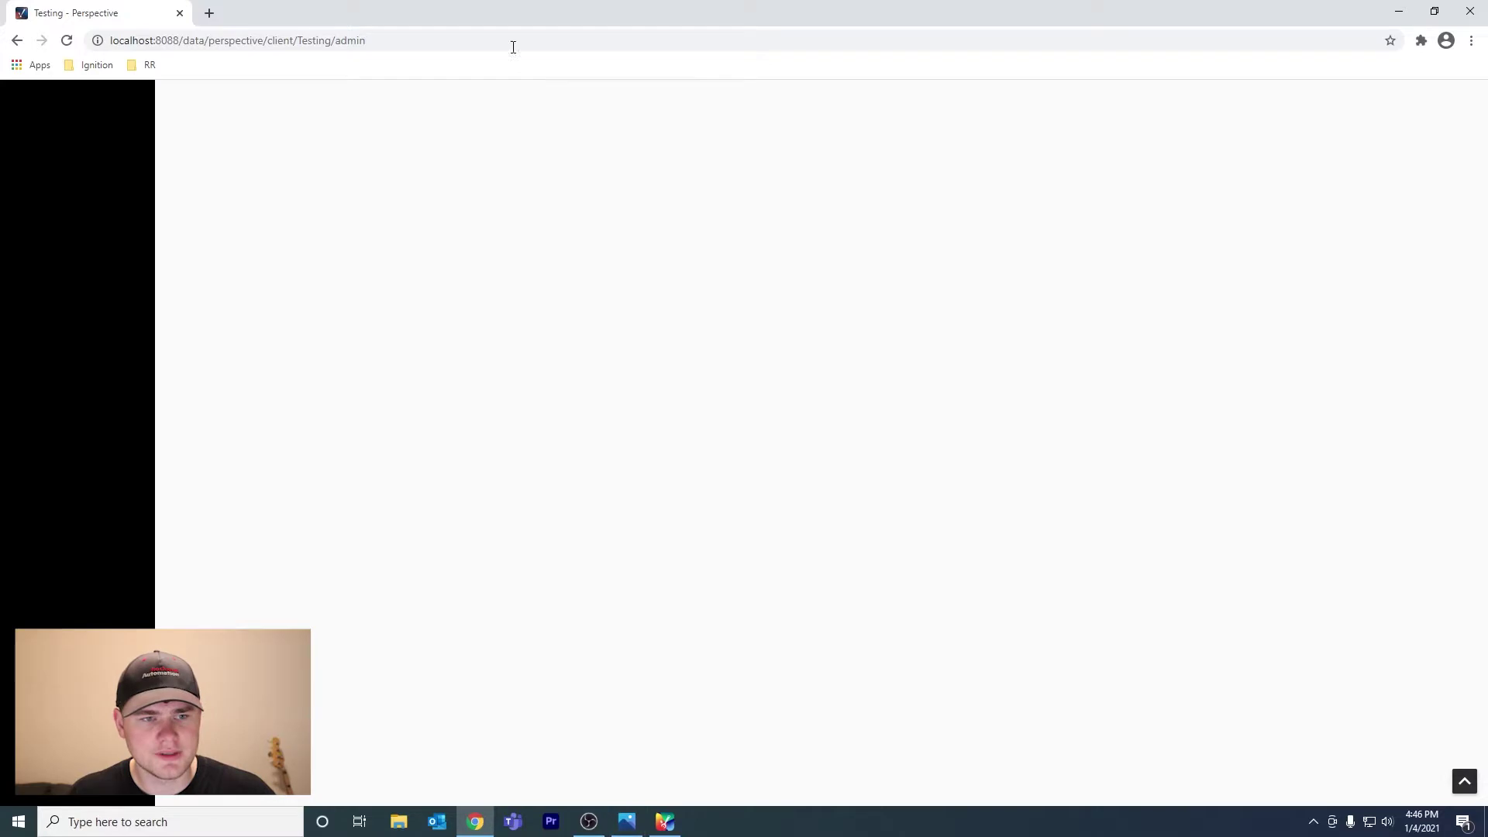
left_click_drag(552, 20, 599, 75)
left_click_drag(1265, 339, 1319, 333)
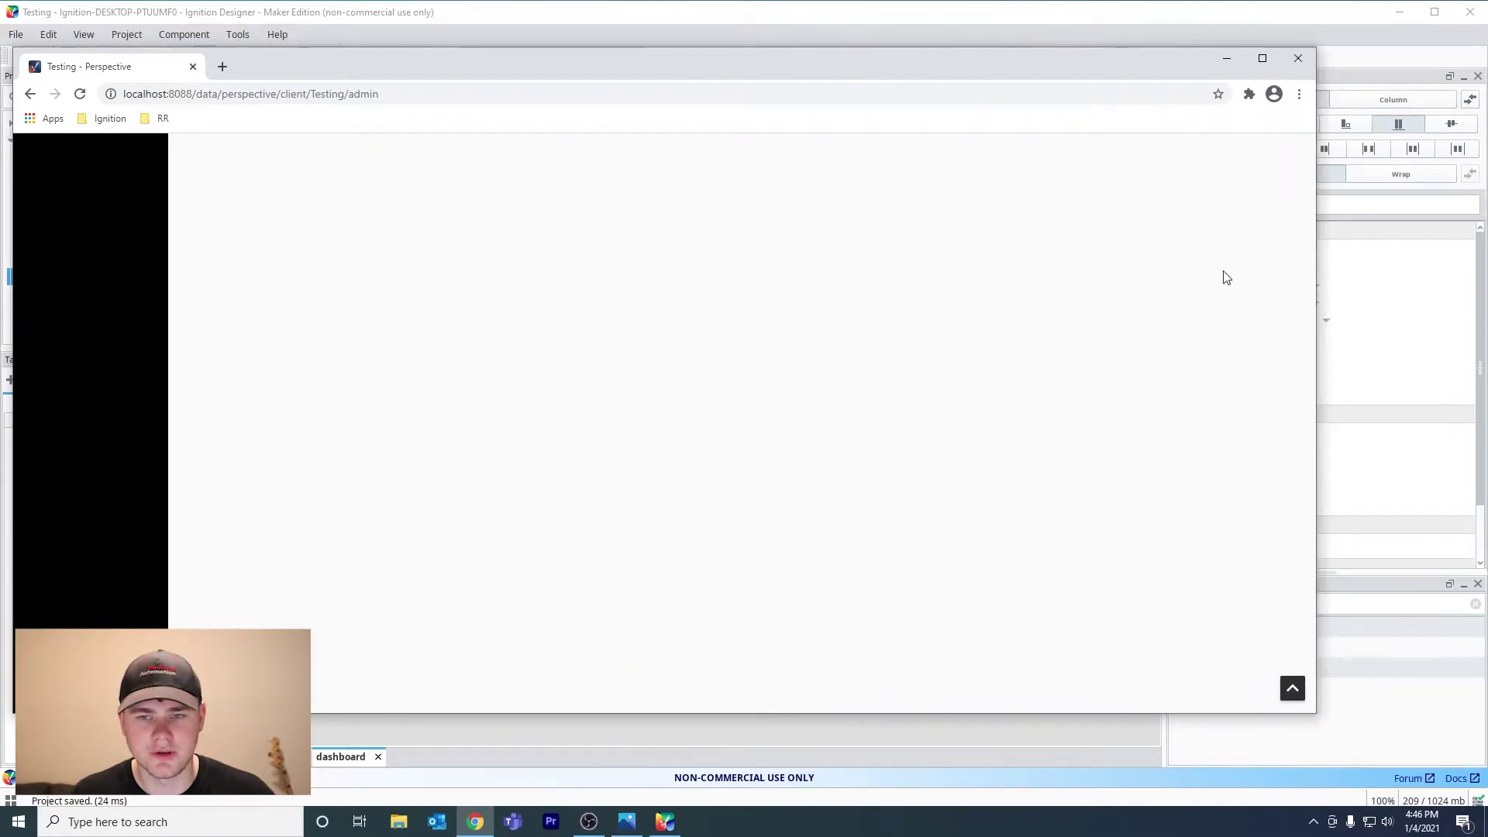
left_click_drag(1034, 63, 1073, 5)
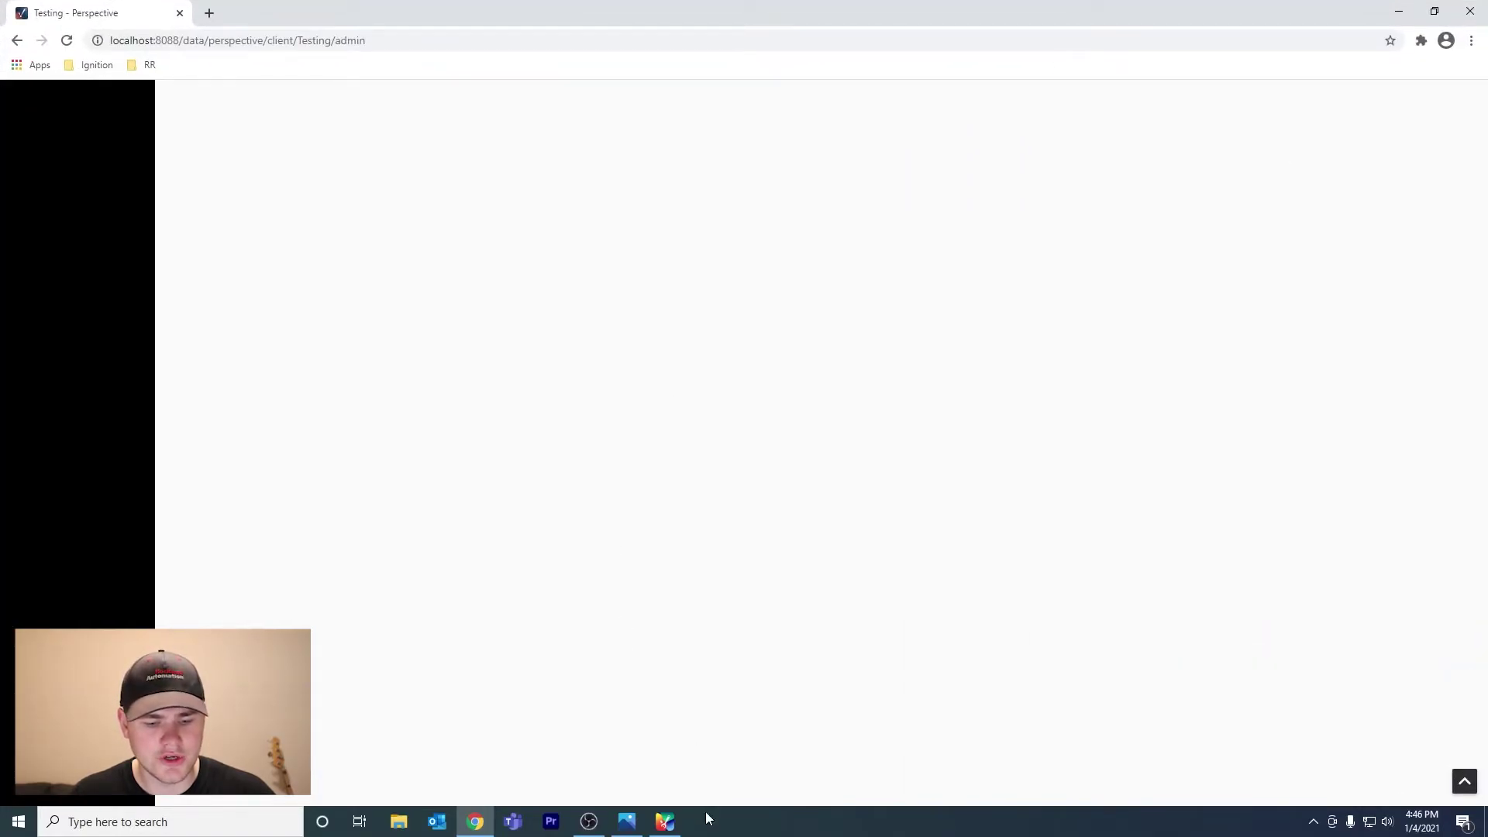
left_click(667, 817)
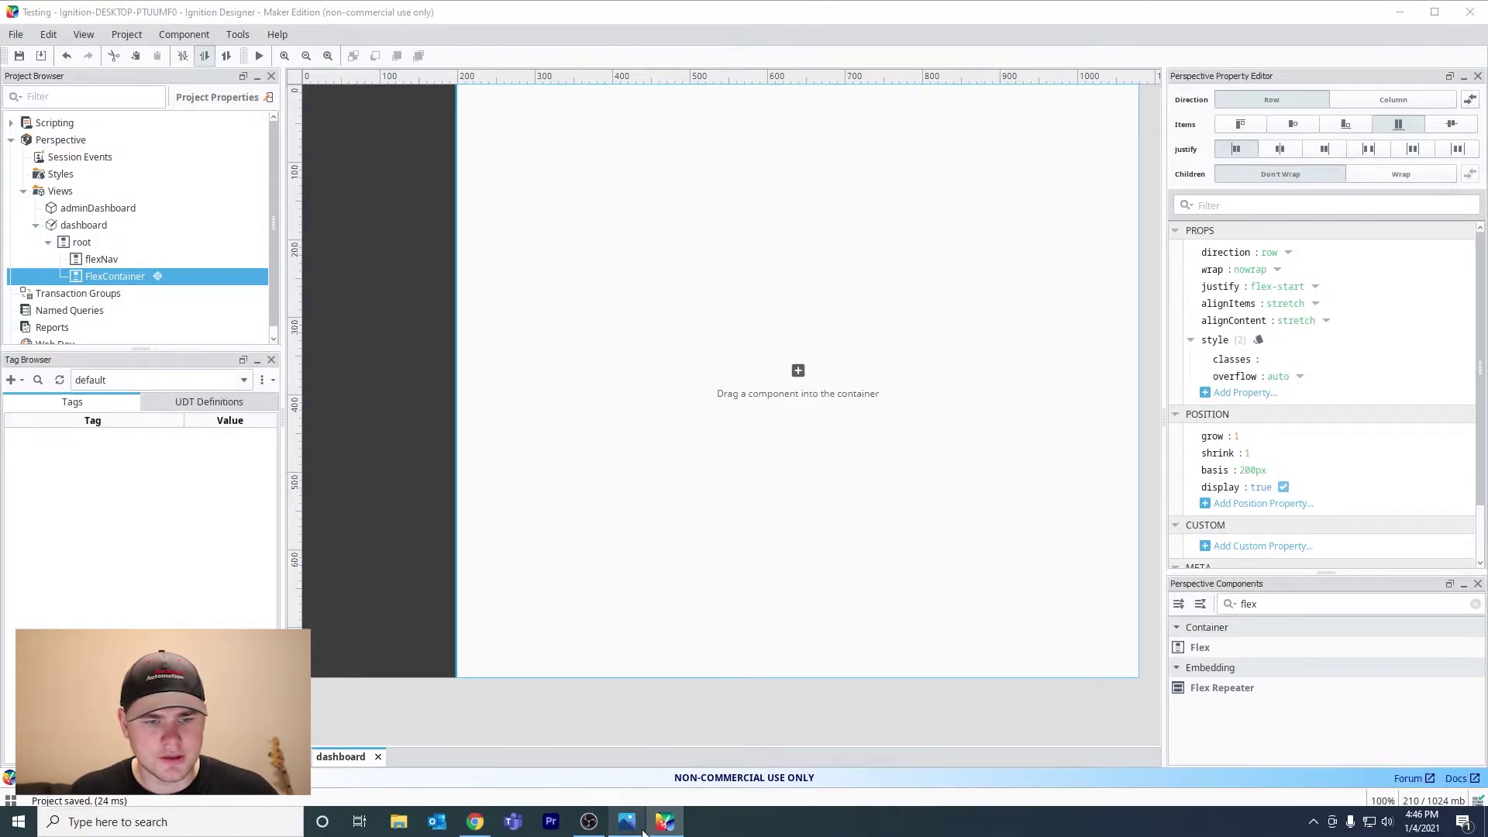
Reopen the annotated reference and scribble a thin grey pencil line across the Tasks and Sales cards.
left_click(627, 821)
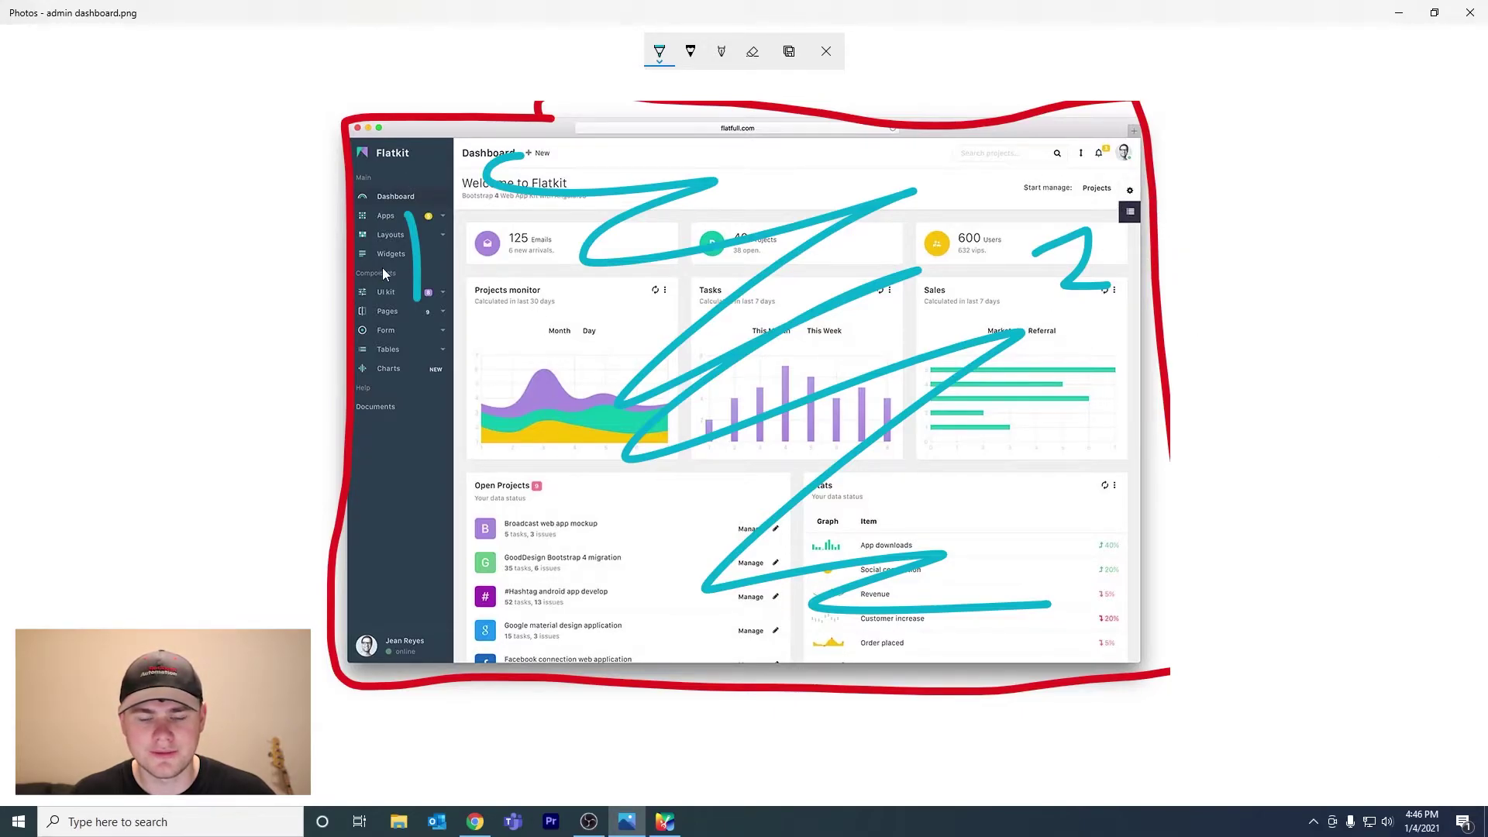
left_click(691, 52)
mouse_move(1101, 349)
left_mouse_down()
mouse_move(742, 320)
mouse_move(893, 298)
mouse_move(734, 308)
mouse_move(870, 377)
left_mouse_up()
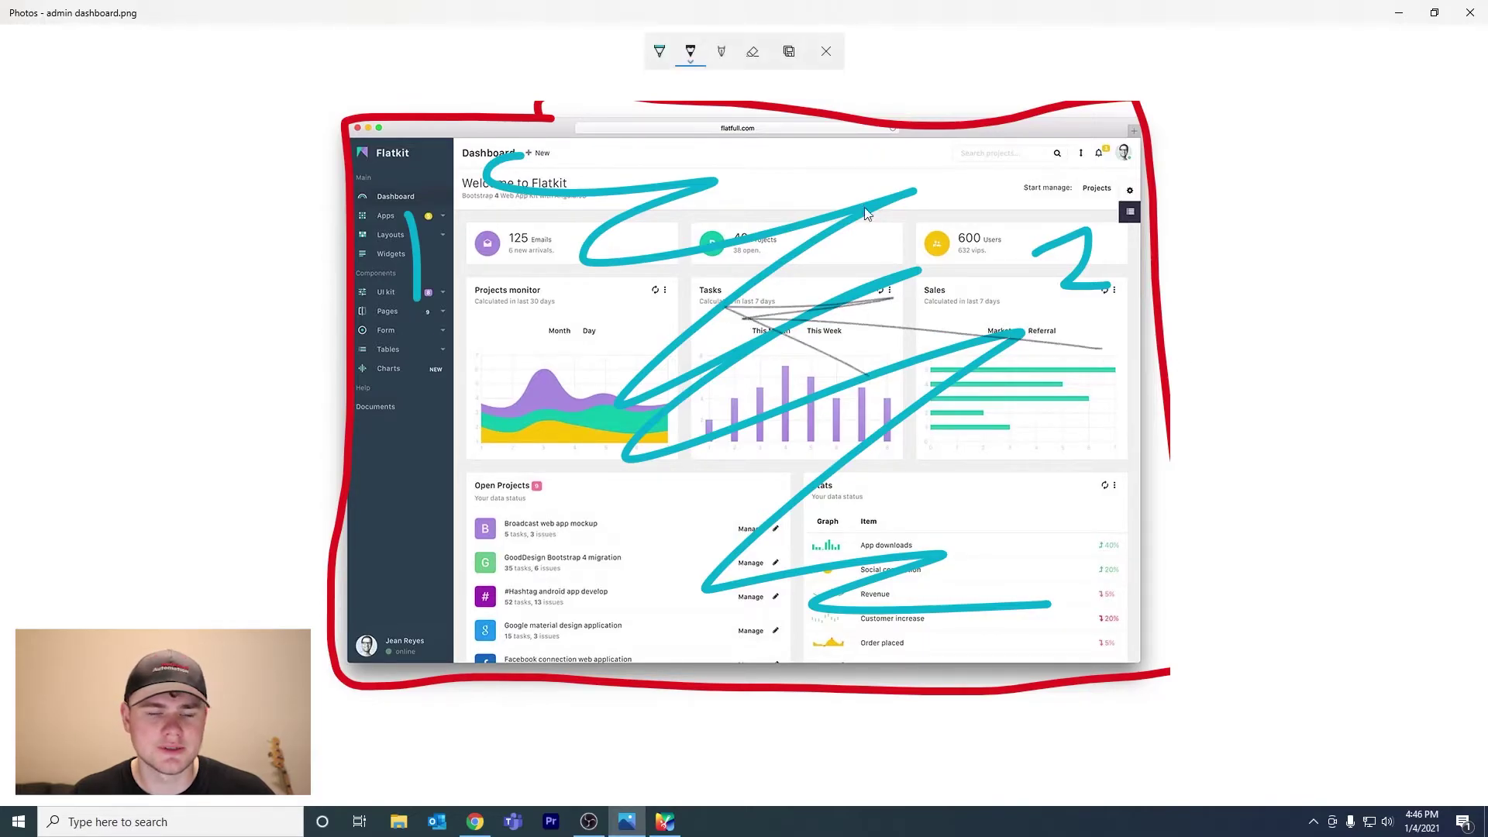
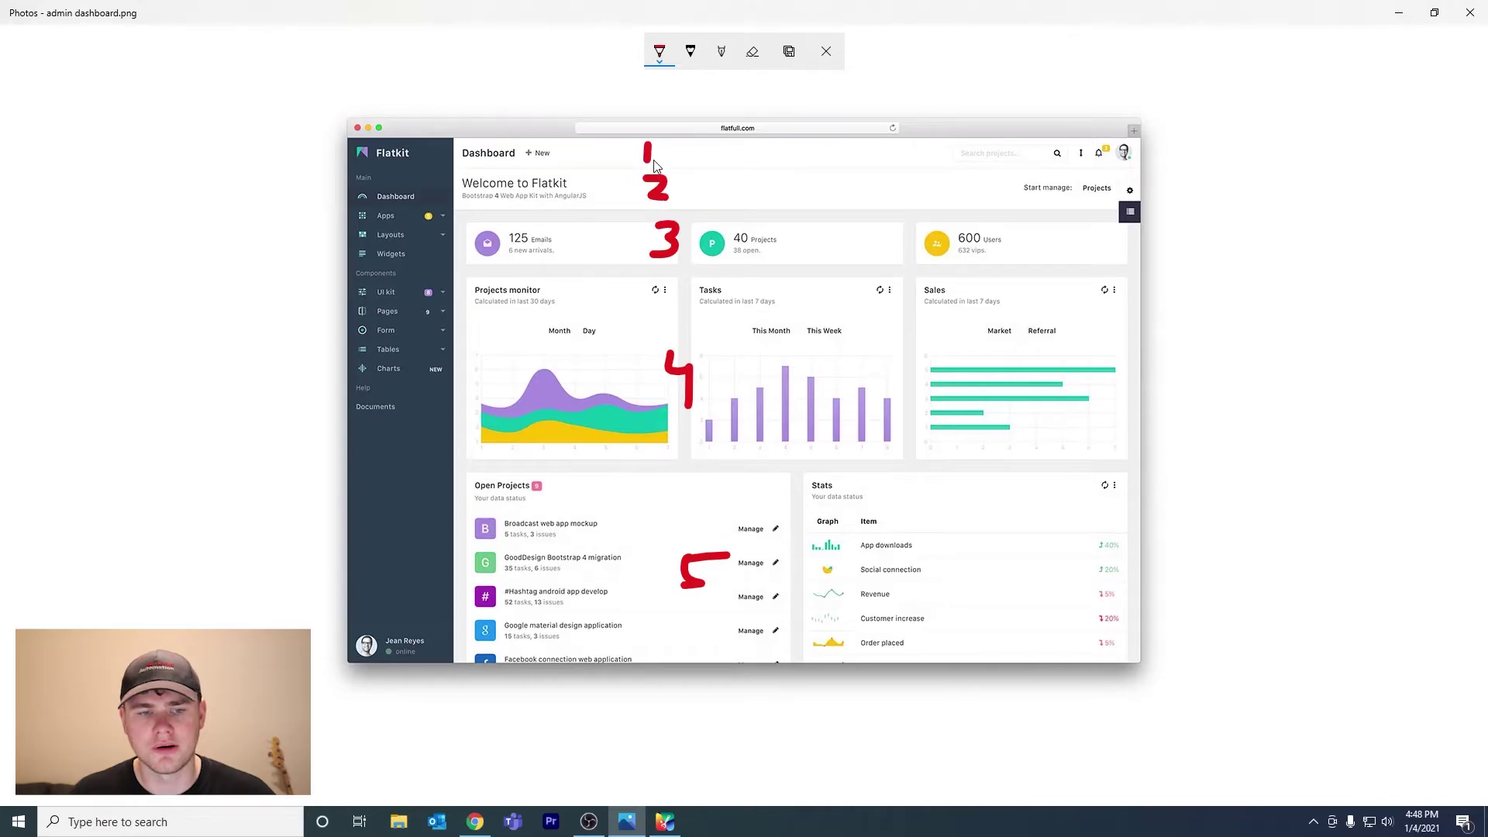
Minimize the Flatkit admin dashboard reference image to get back to Ignition Designer.
left_click(1398, 13)
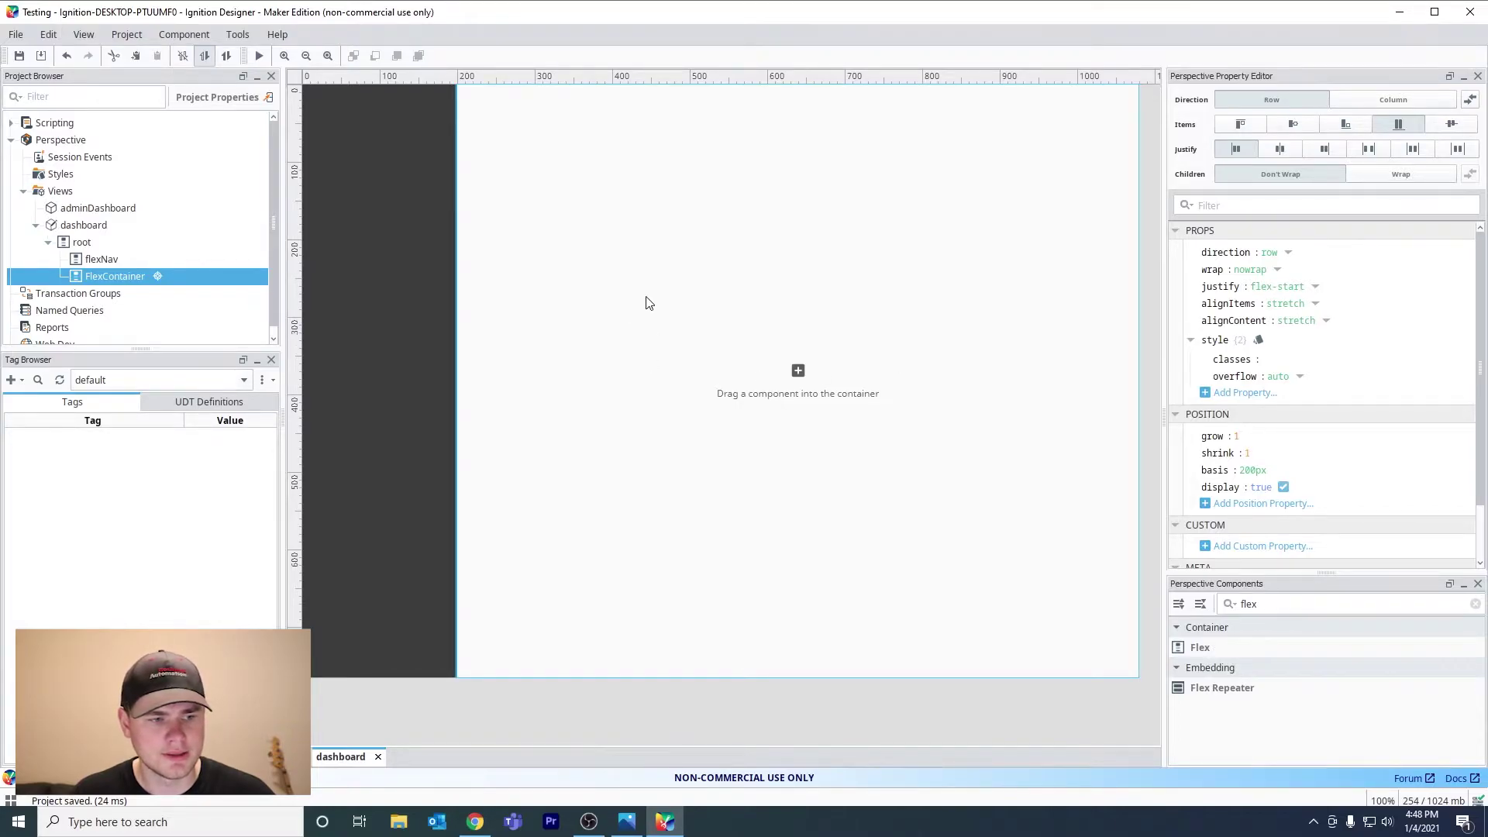
Rename the new flex container to flexContent.
left_click(116, 282)
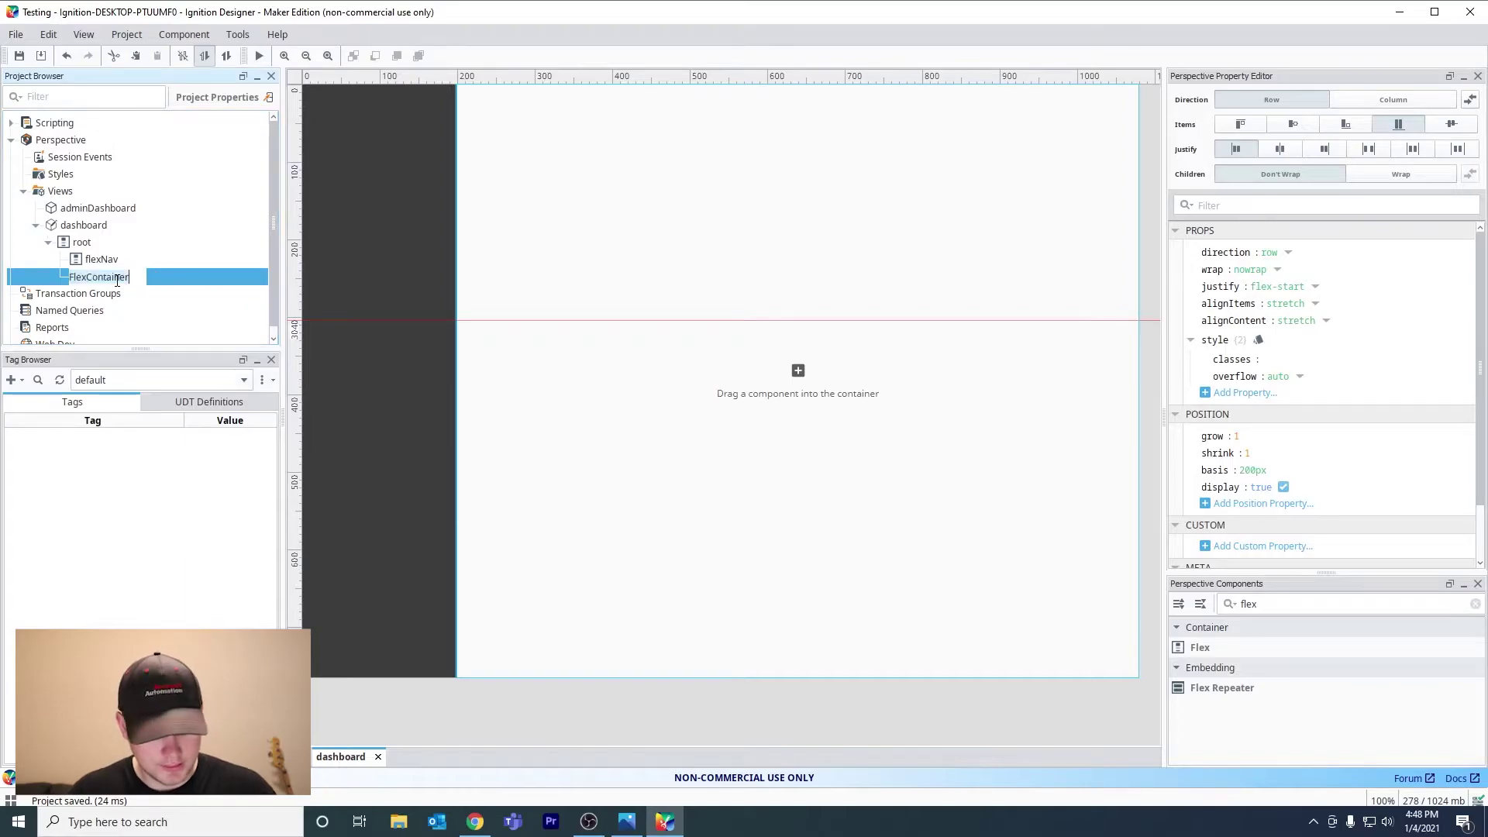
type("fle")
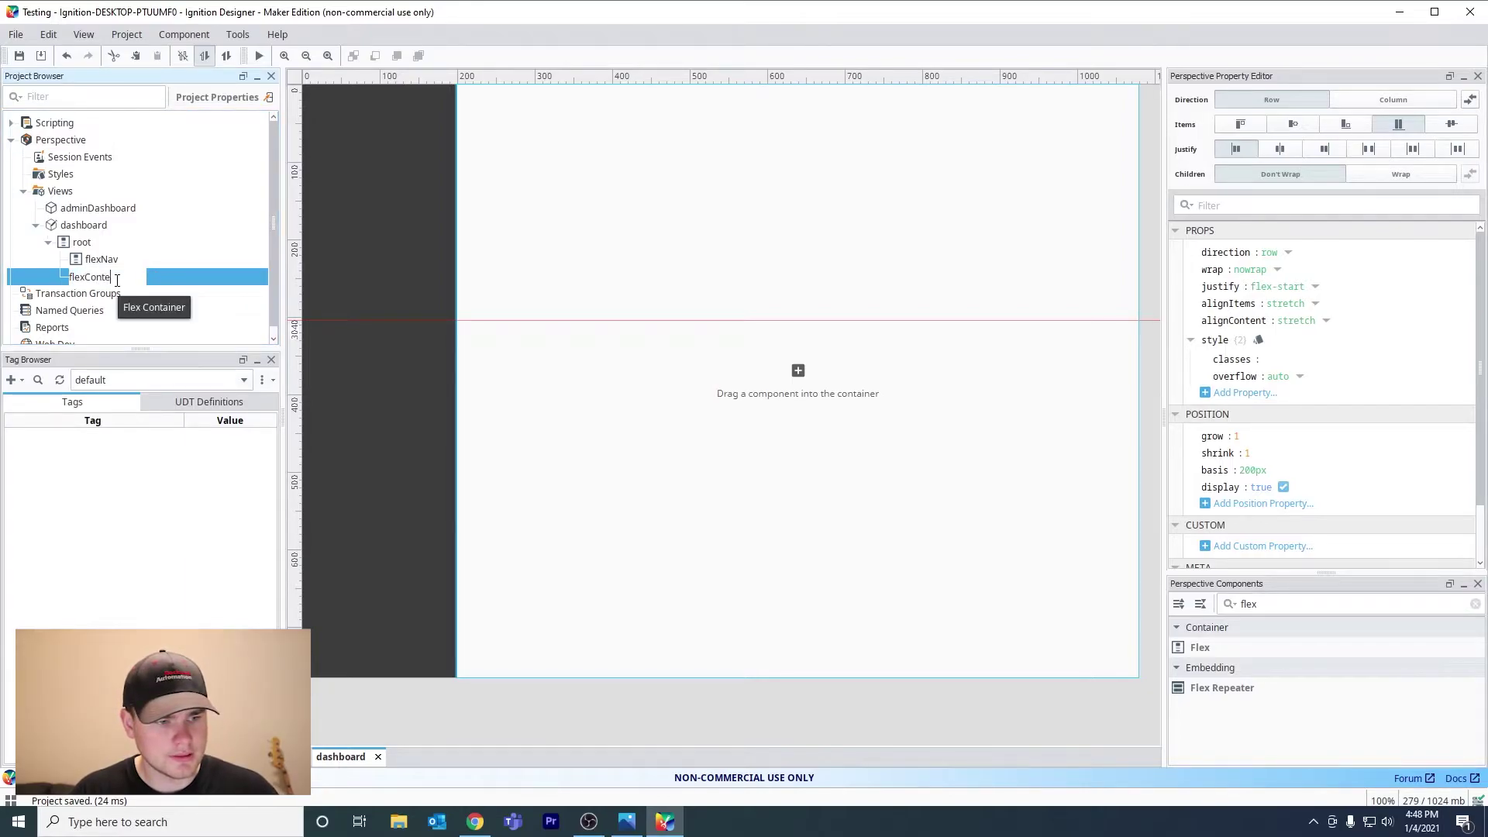
key("Return")
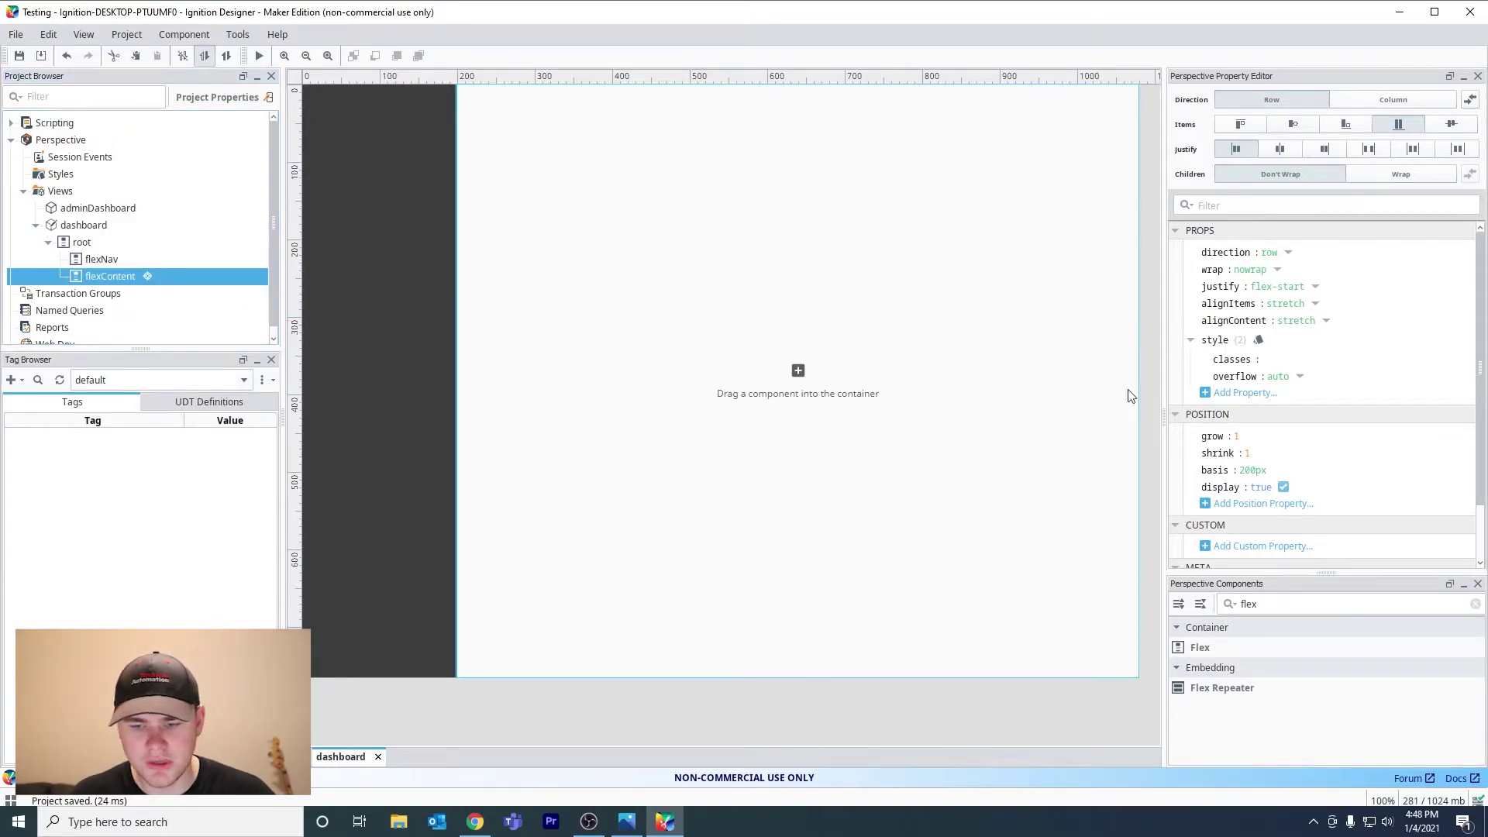
Drop a Flex container into flexContent and set its direction to column.
left_click_drag(1202, 647, 1013, 282)
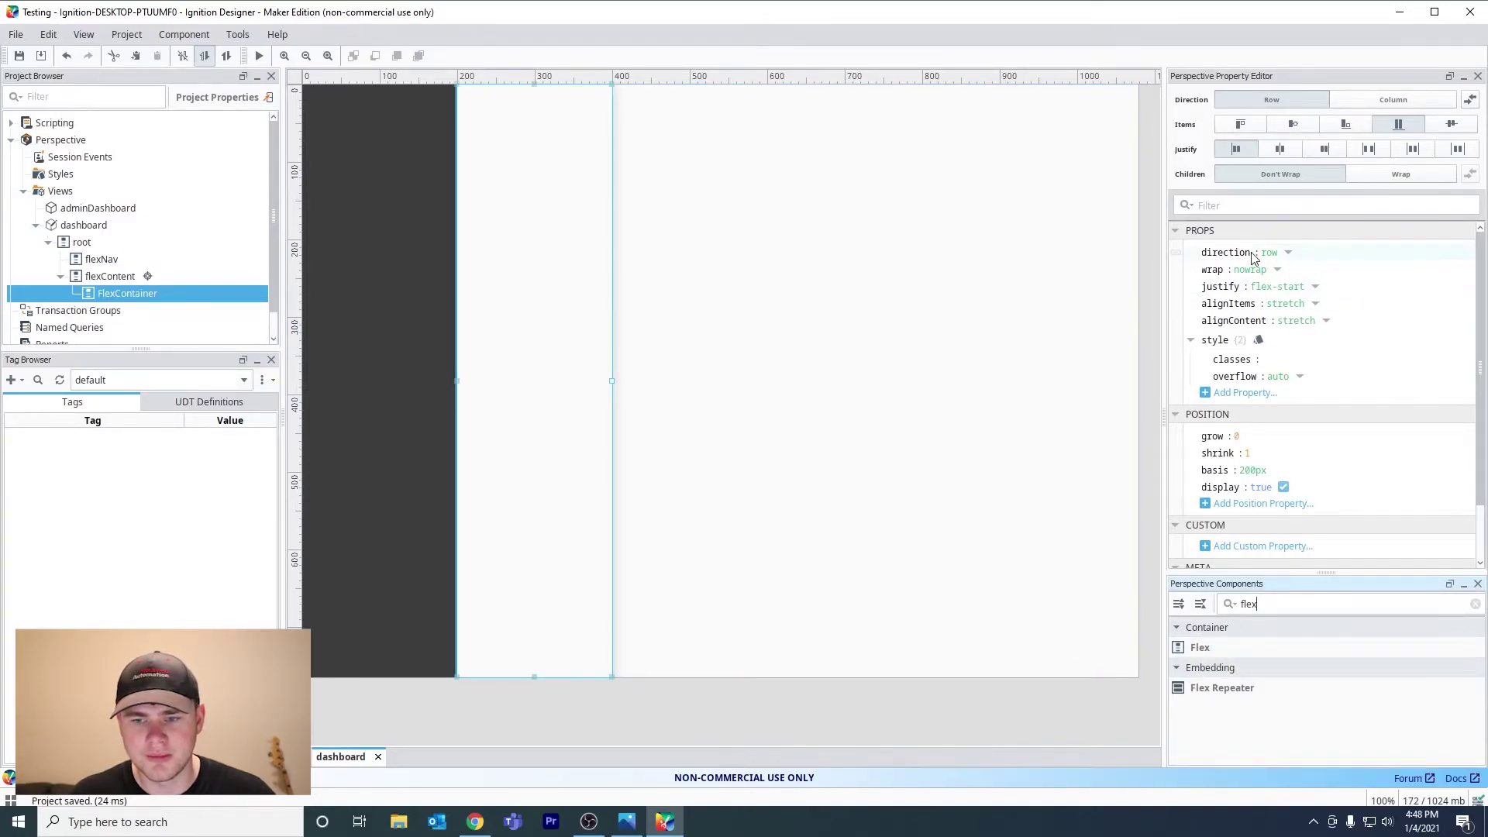
left_click(1288, 252)
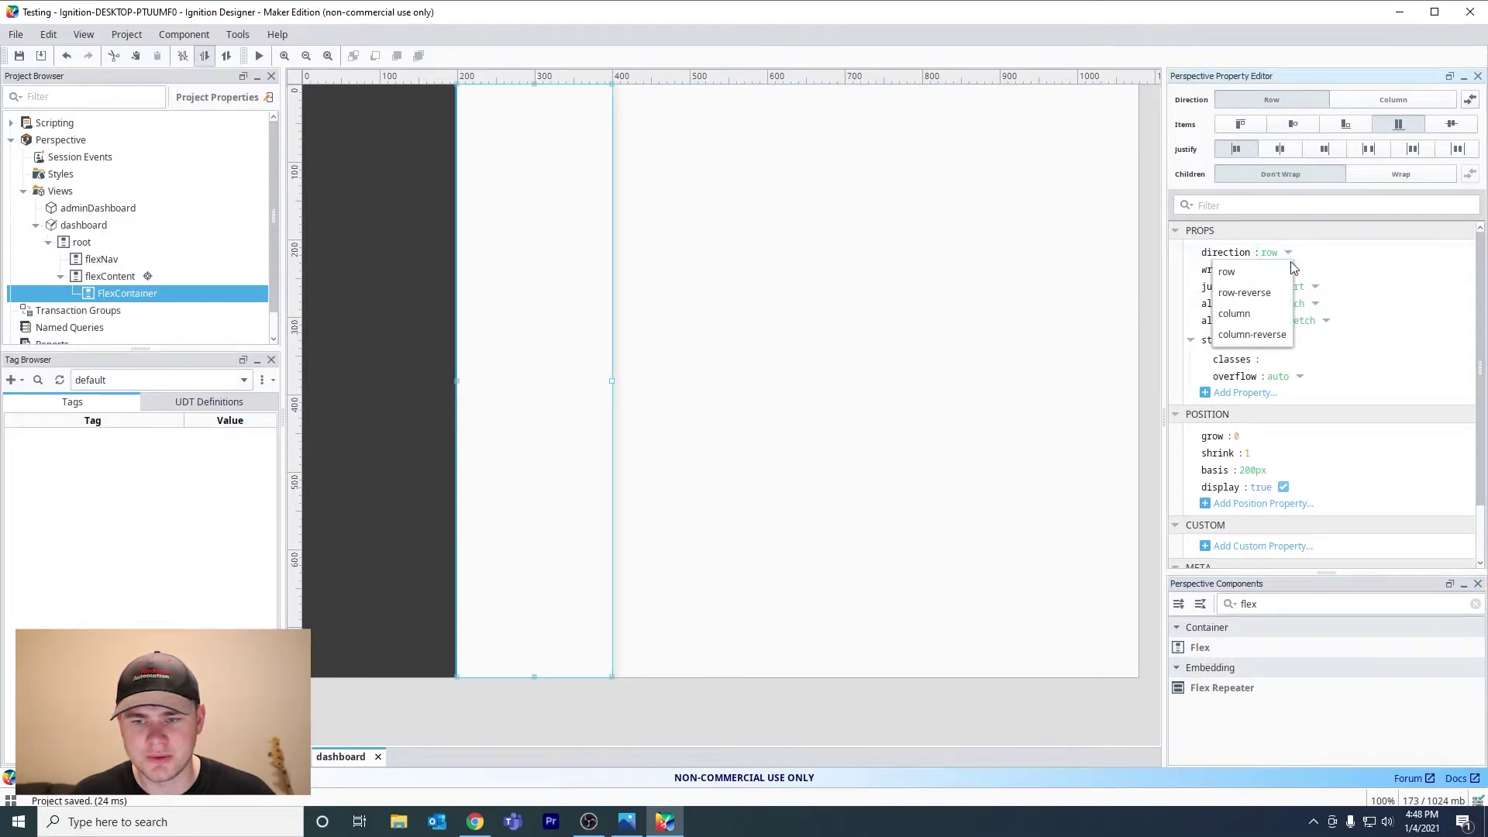
left_click(1266, 314)
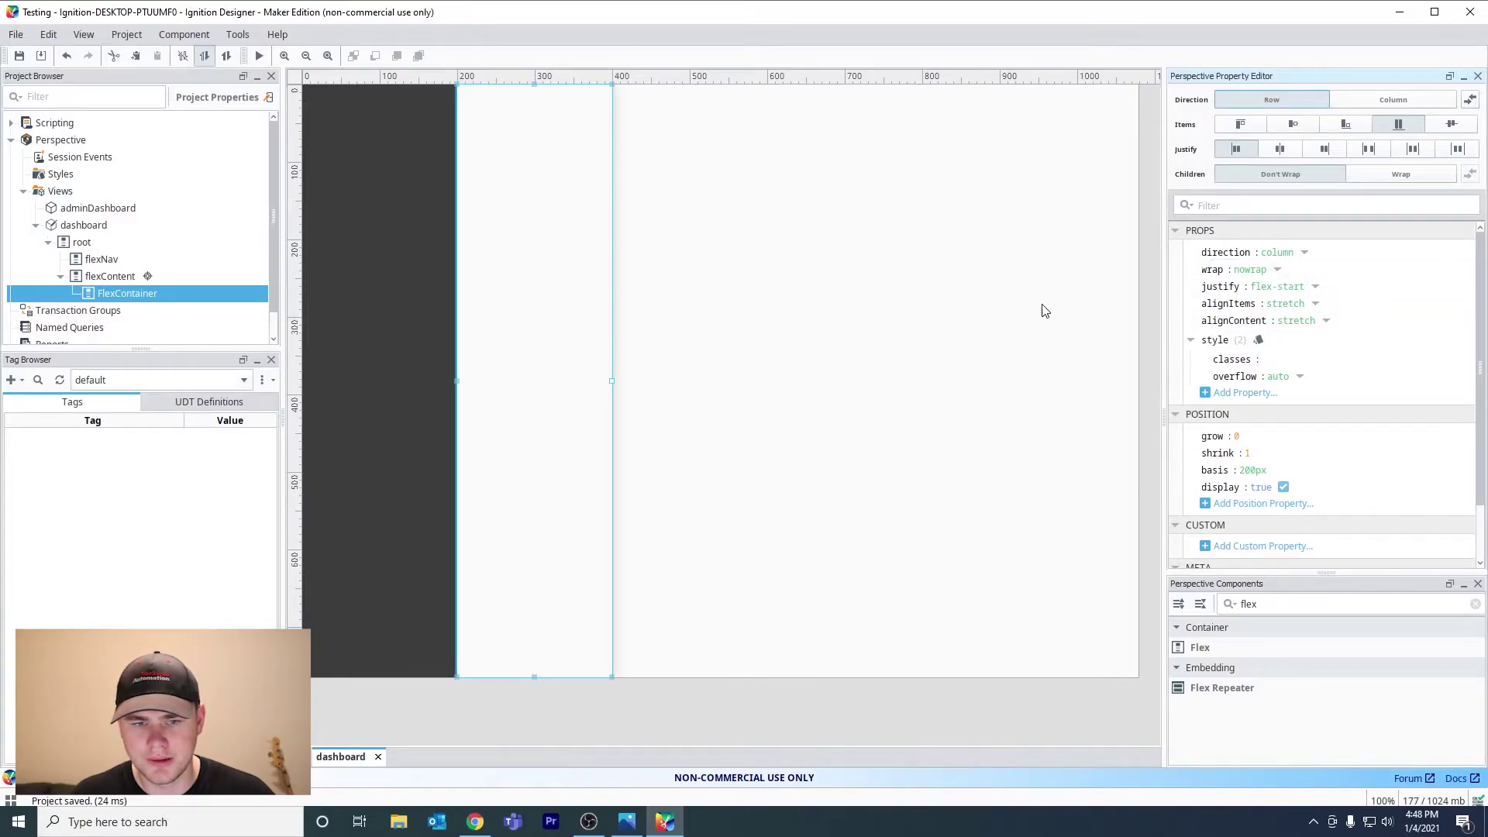
Set flexContent's own direction to column as well.
left_click(854, 351)
left_click(148, 292)
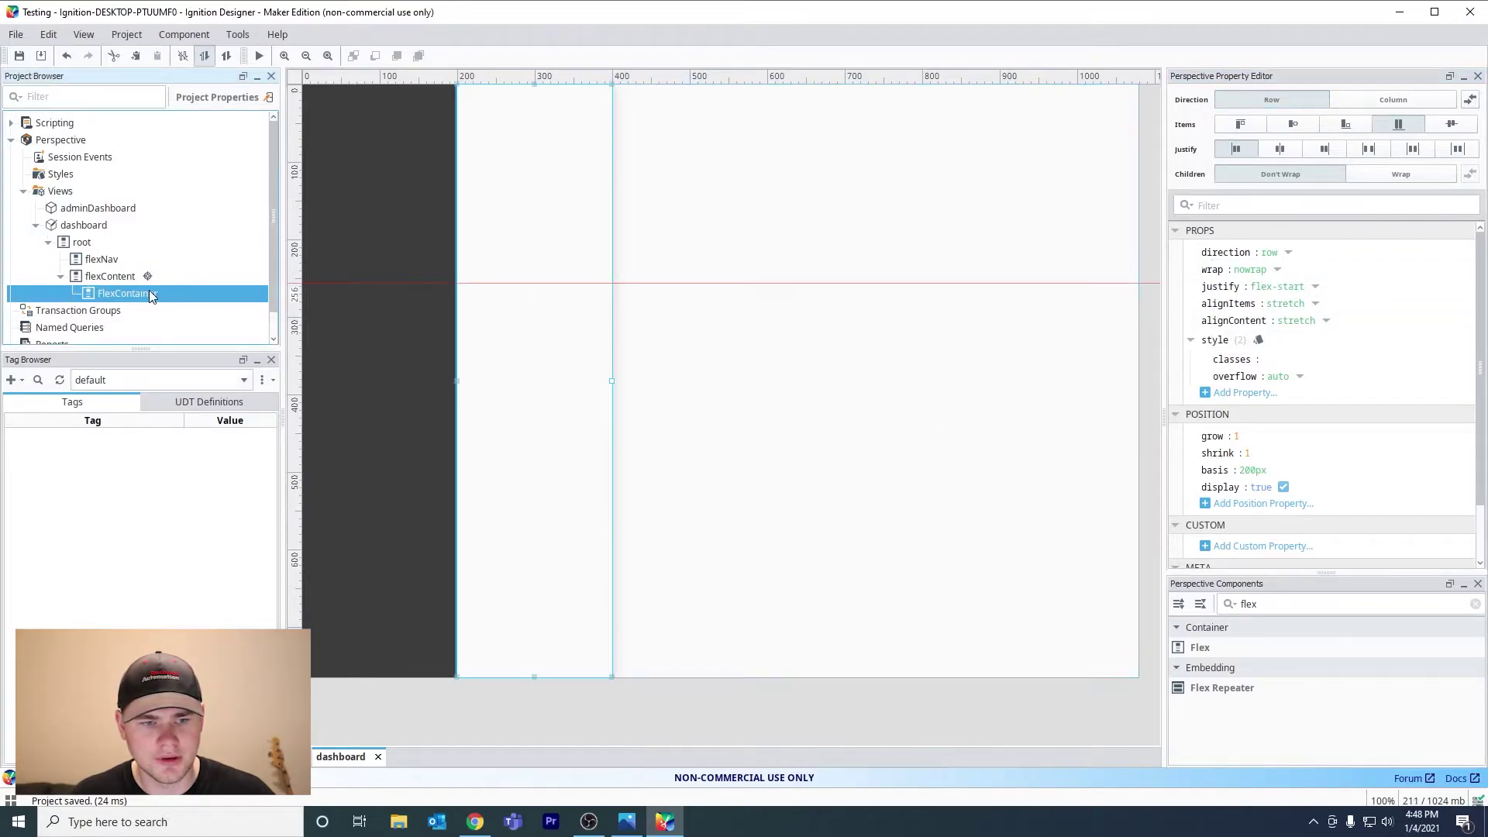
left_click(979, 346)
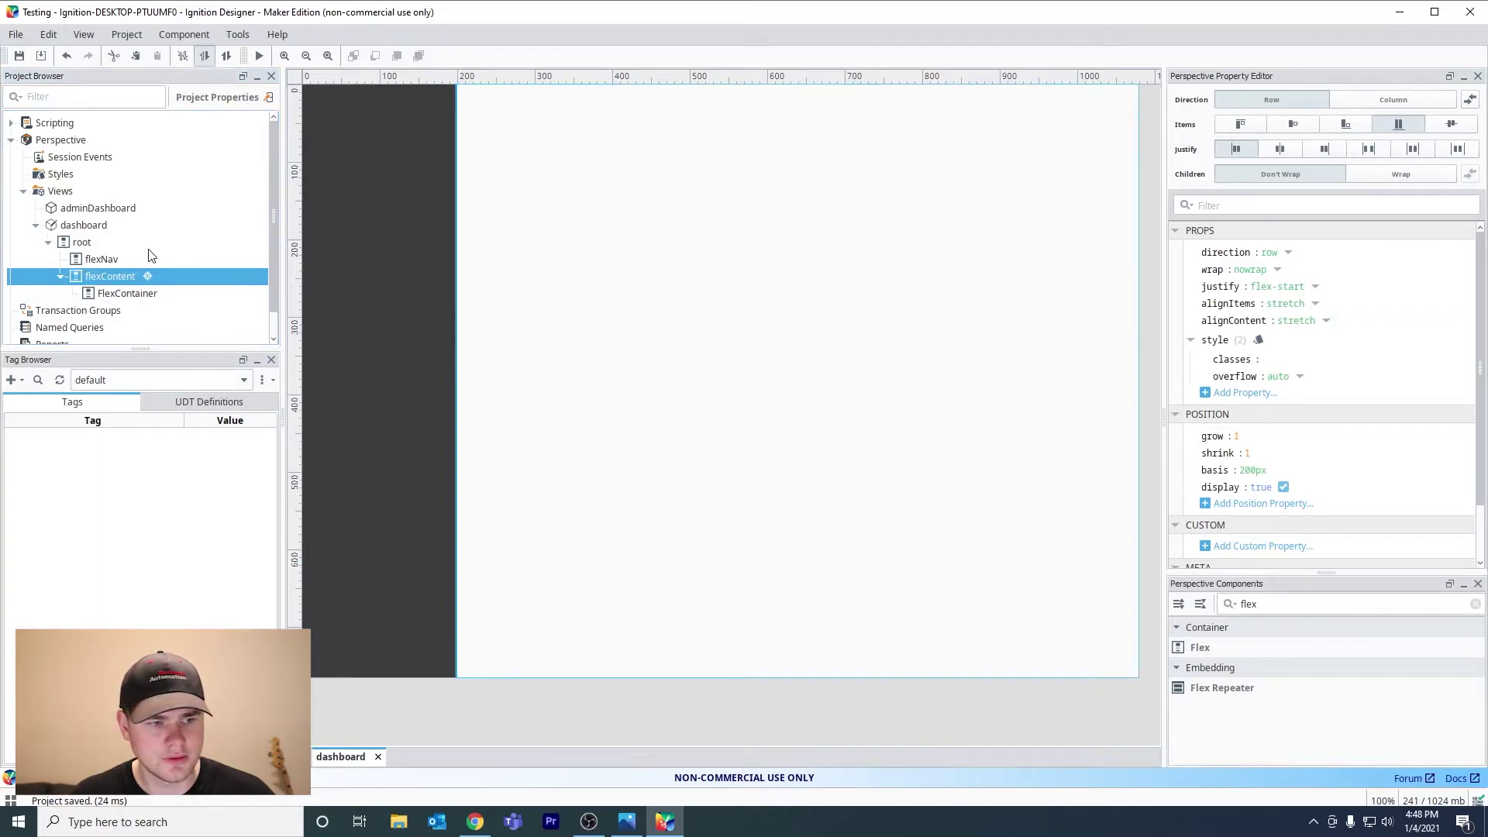
left_click(1288, 252)
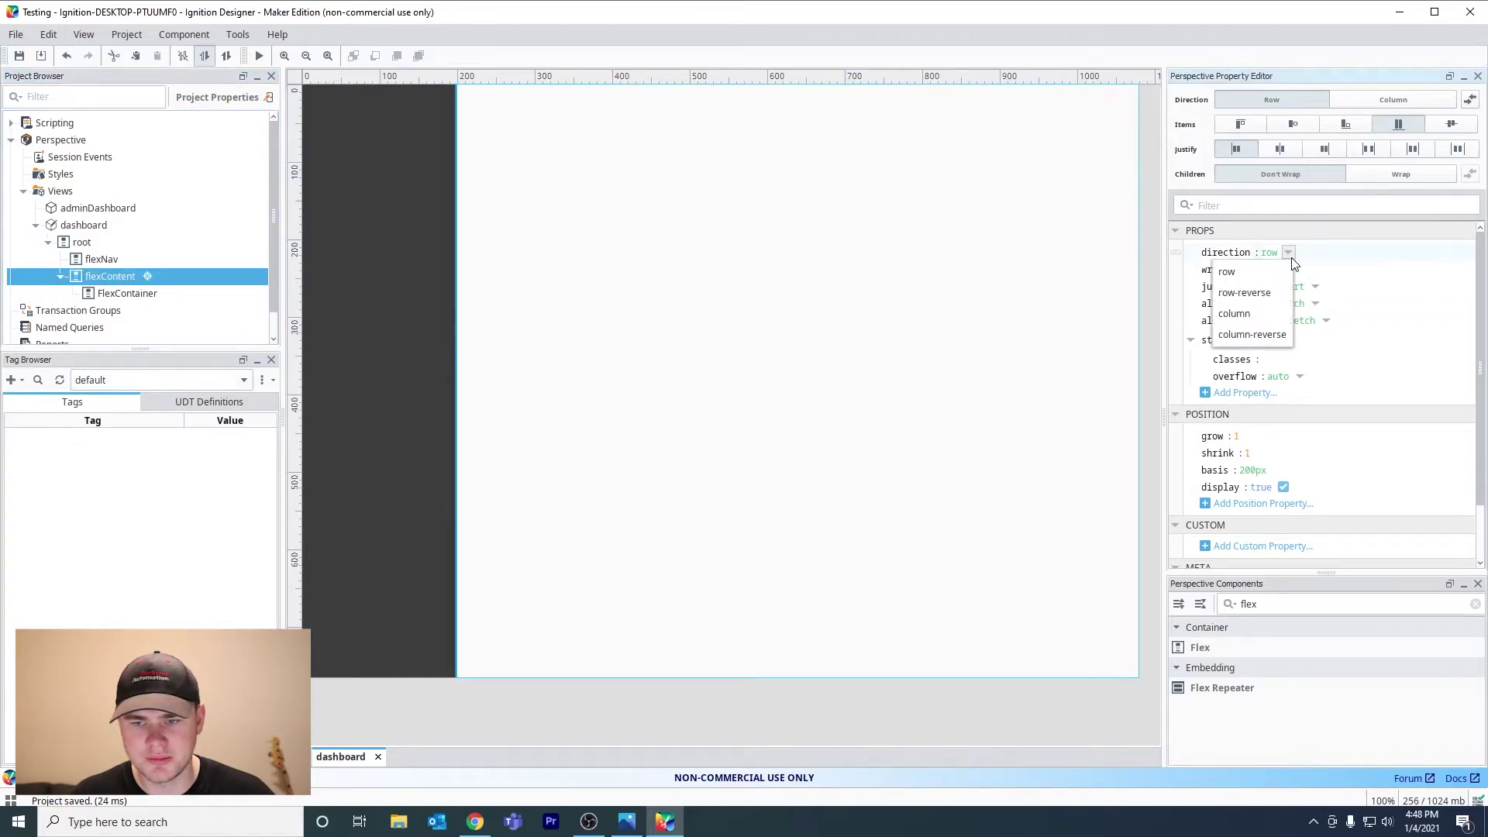
left_click(1265, 314)
left_click(145, 296)
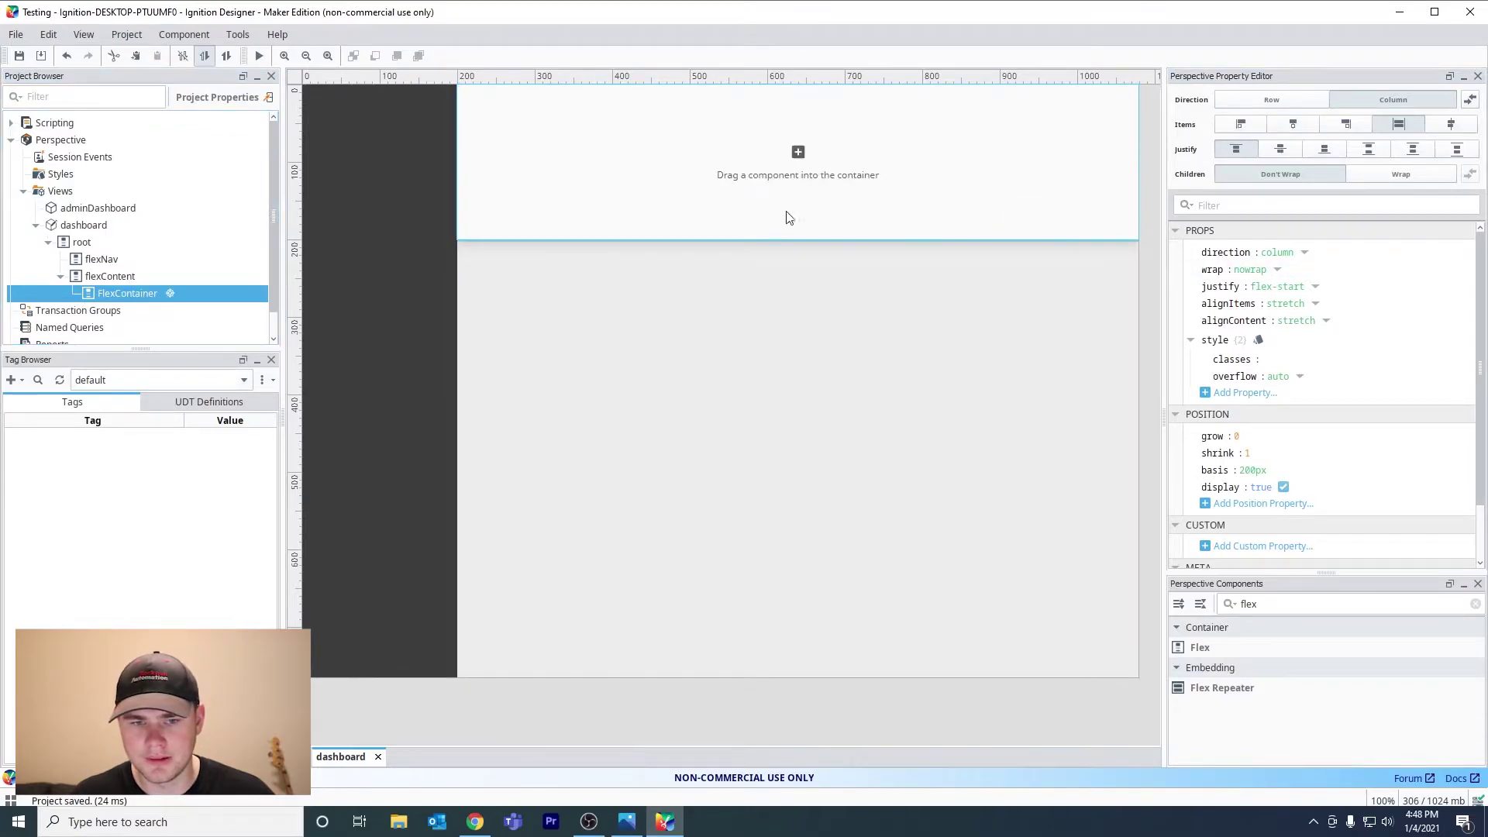
Change the inner flex container's direction to row.
left_click(1304, 253)
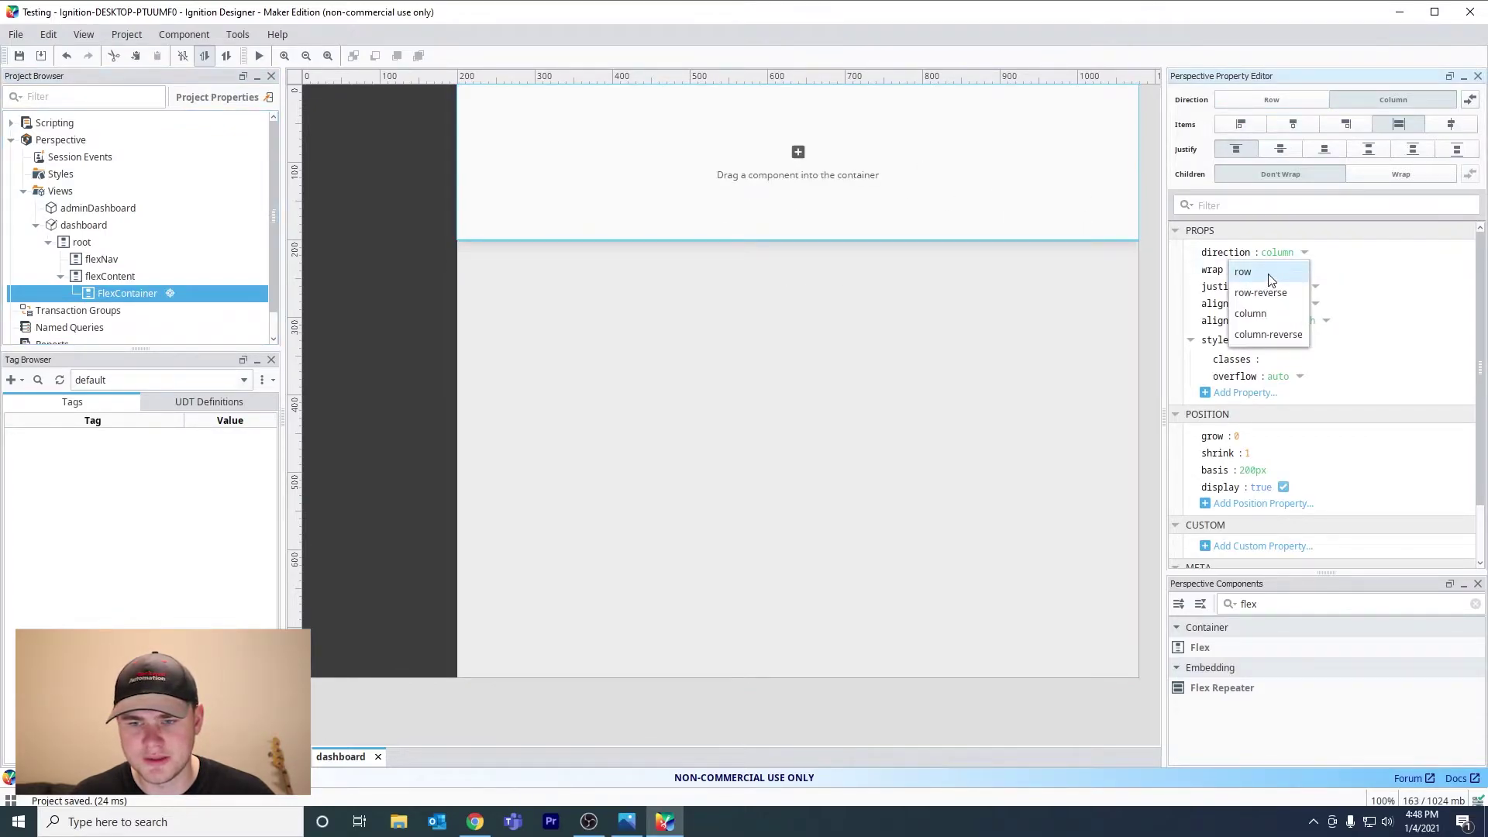
left_click(1271, 268)
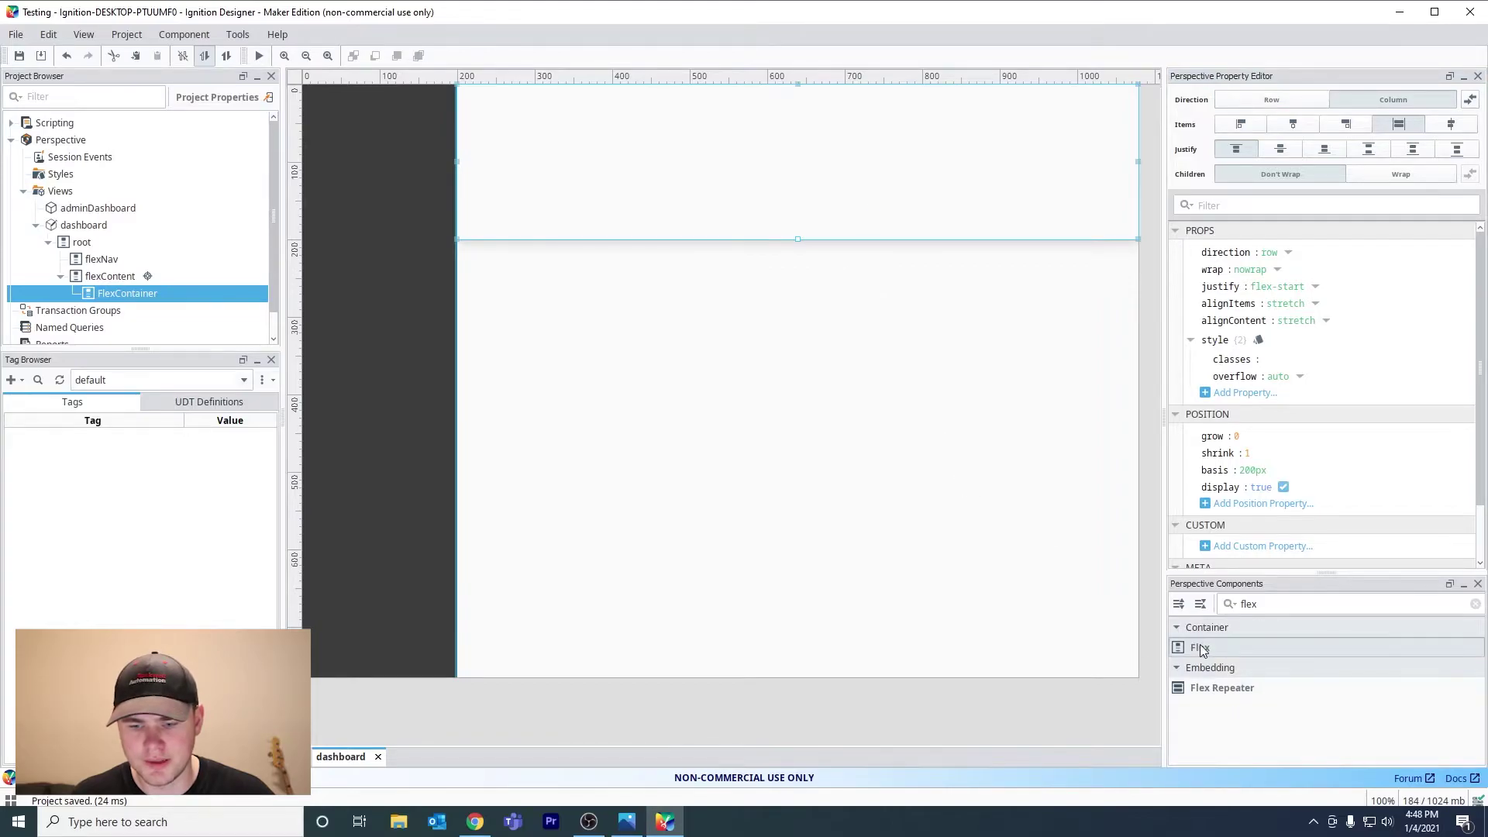
left_click(971, 393)
left_click(955, 177)
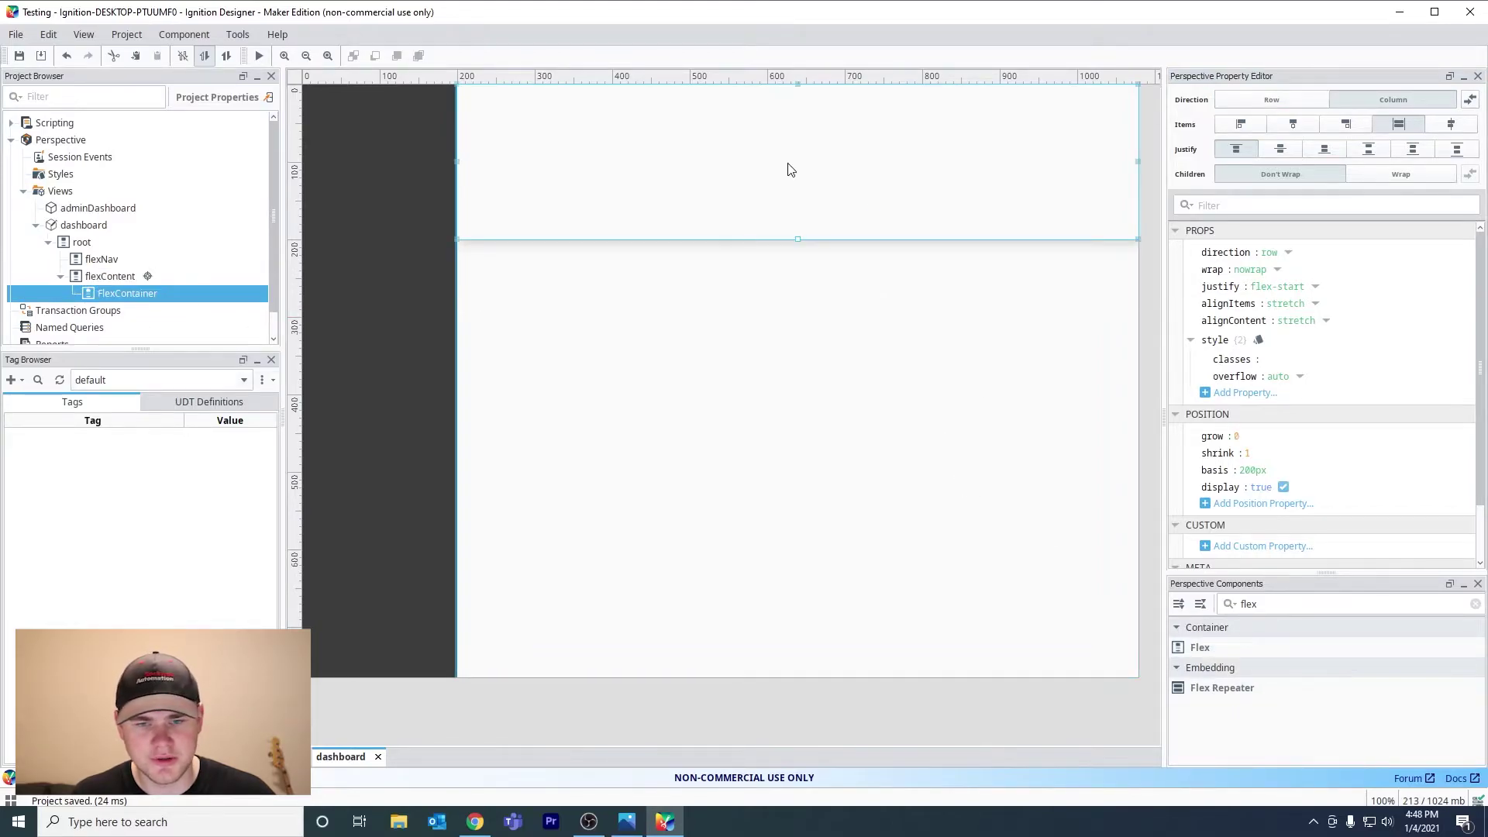
Add four more Flex containers inside flexContent.
left_click(1201, 648)
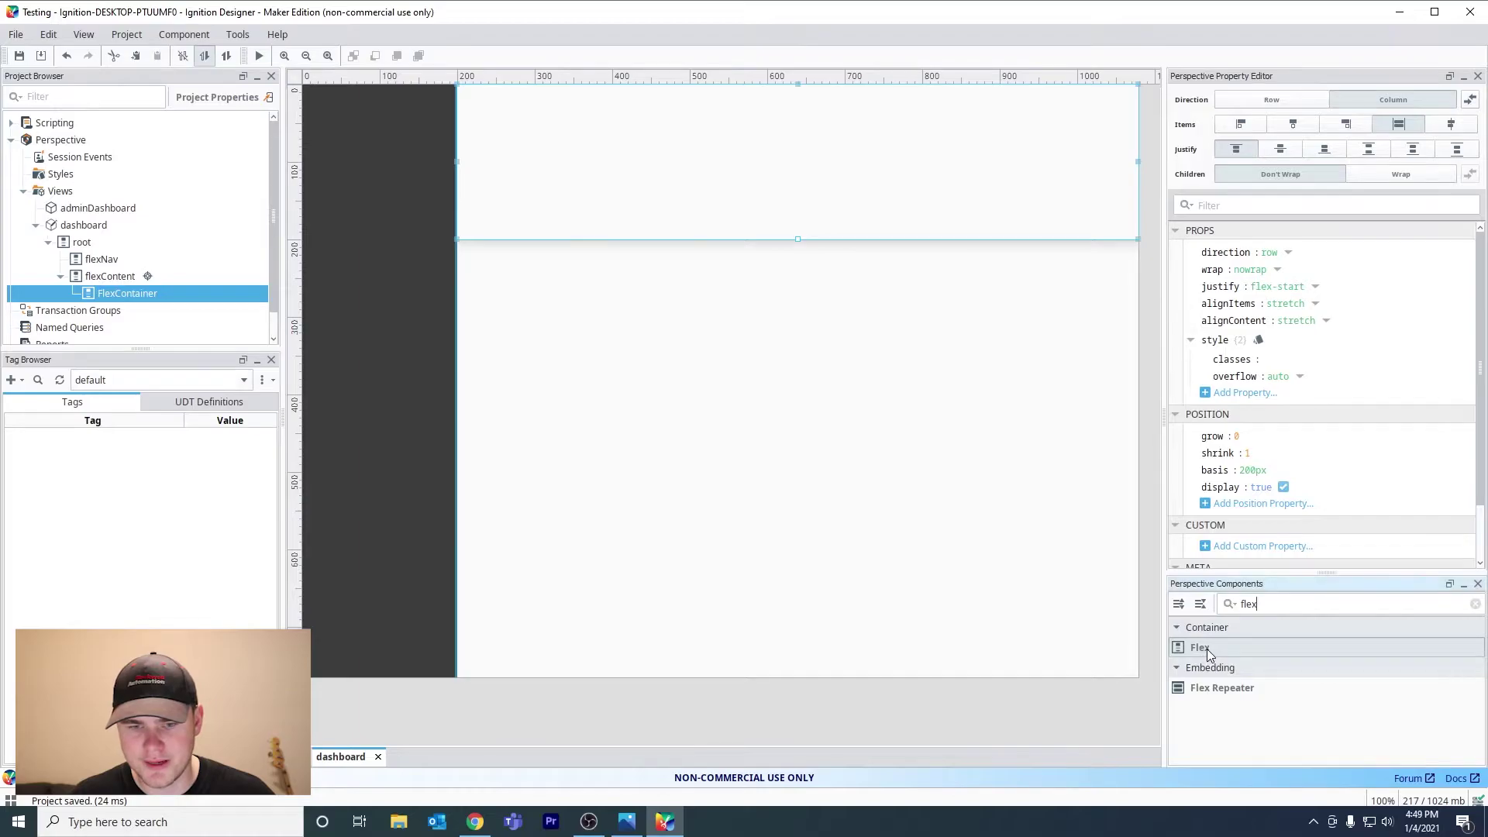
left_click(918, 346)
left_click(1202, 648)
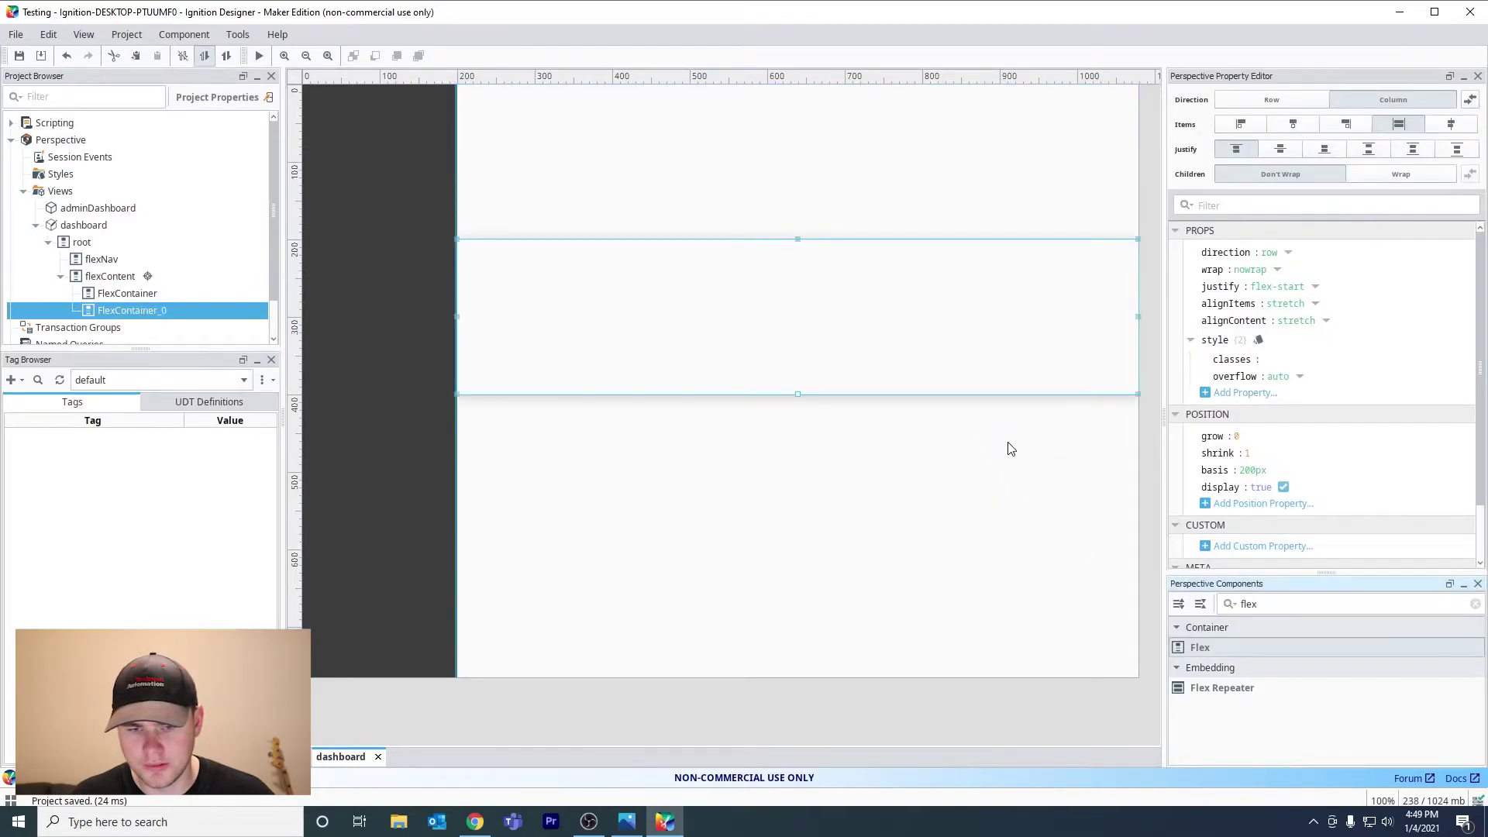
left_click(1008, 448)
left_click(1222, 655)
left_click(1008, 587)
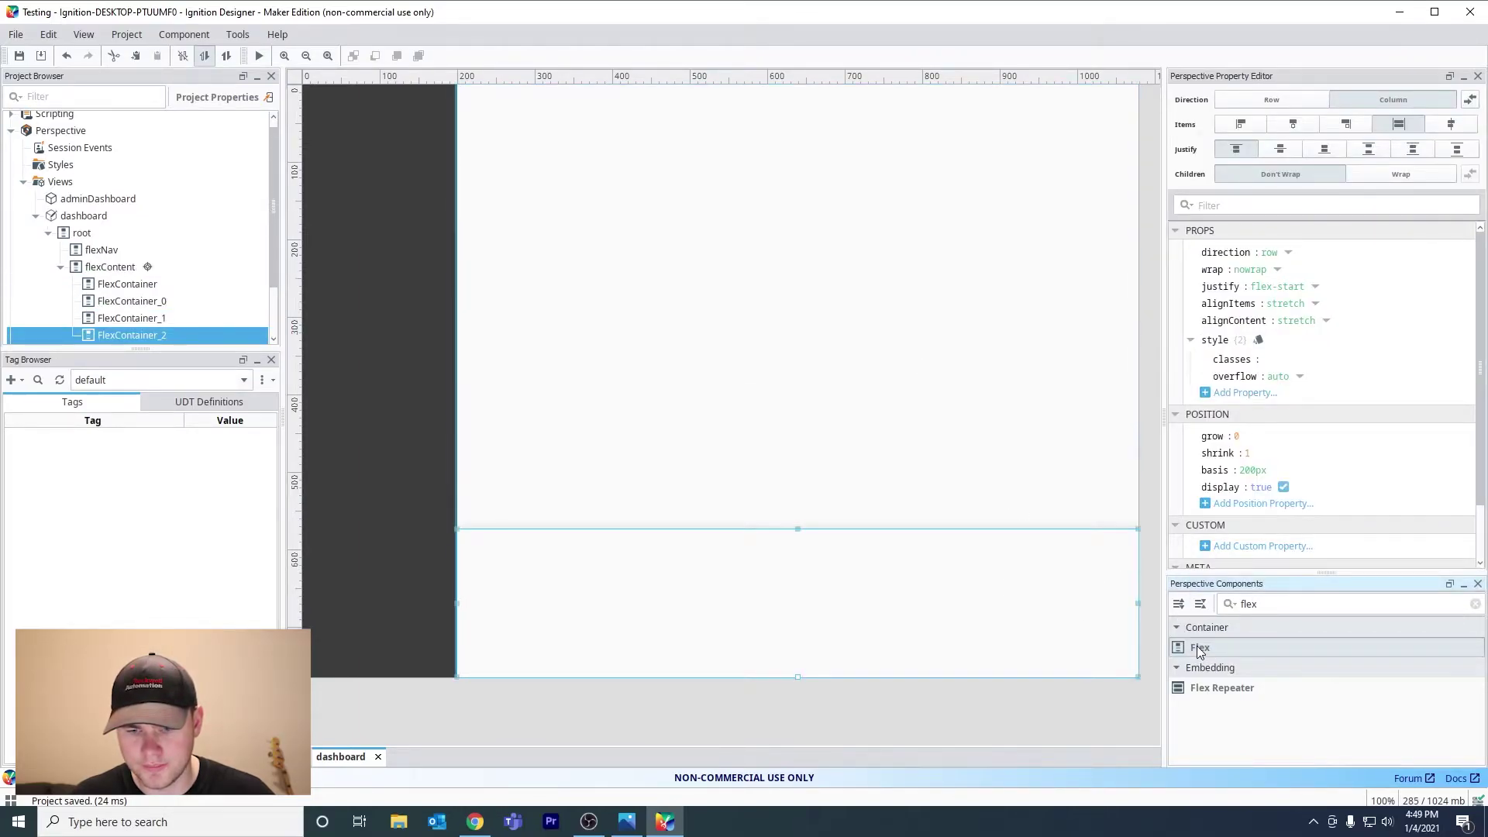
left_click(934, 442)
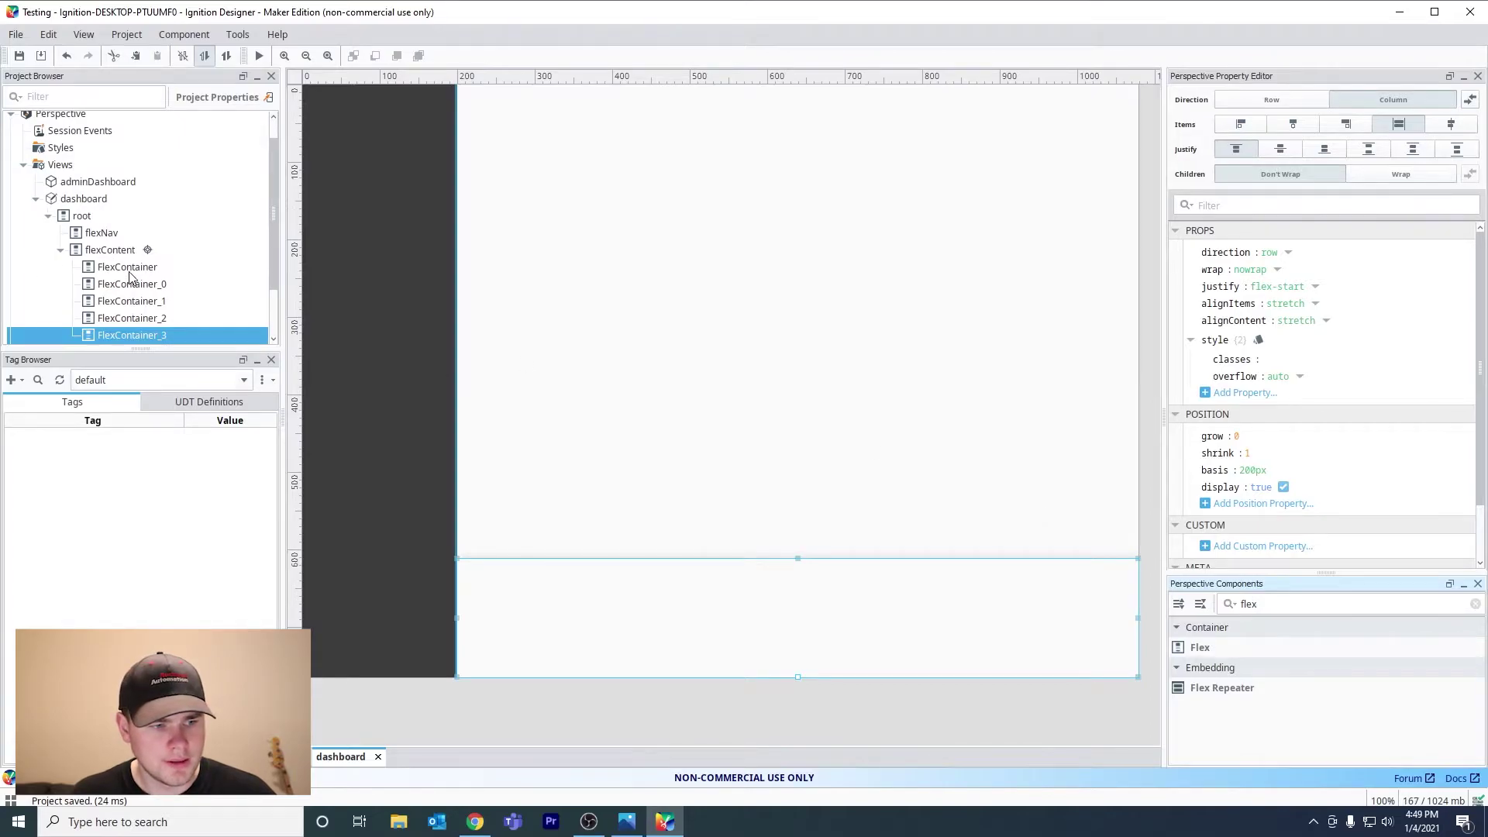
Give the top flex container shrink 0 and a 50px basis.
left_click(127, 274)
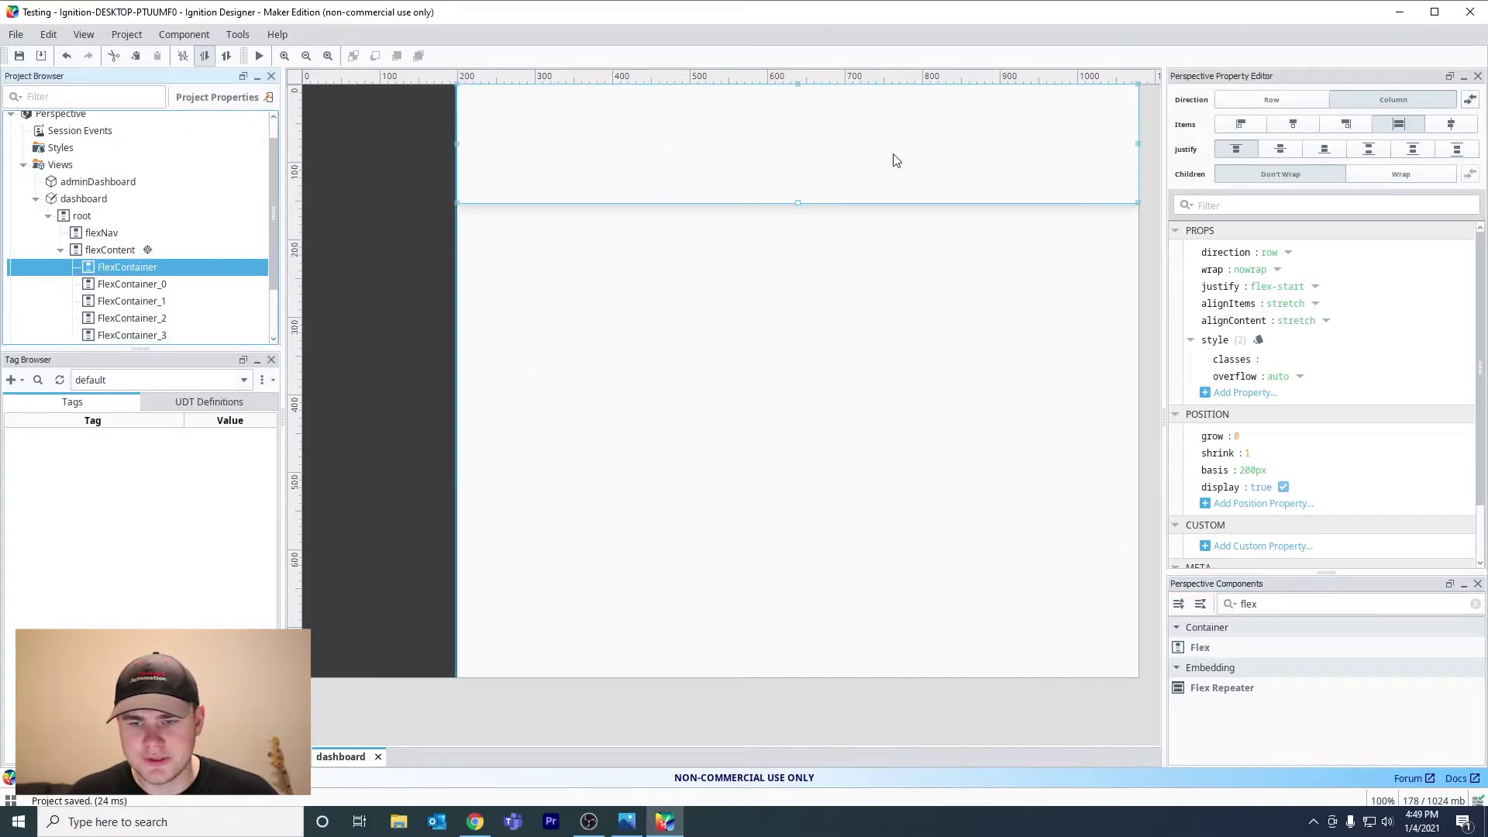
left_click(1290, 454)
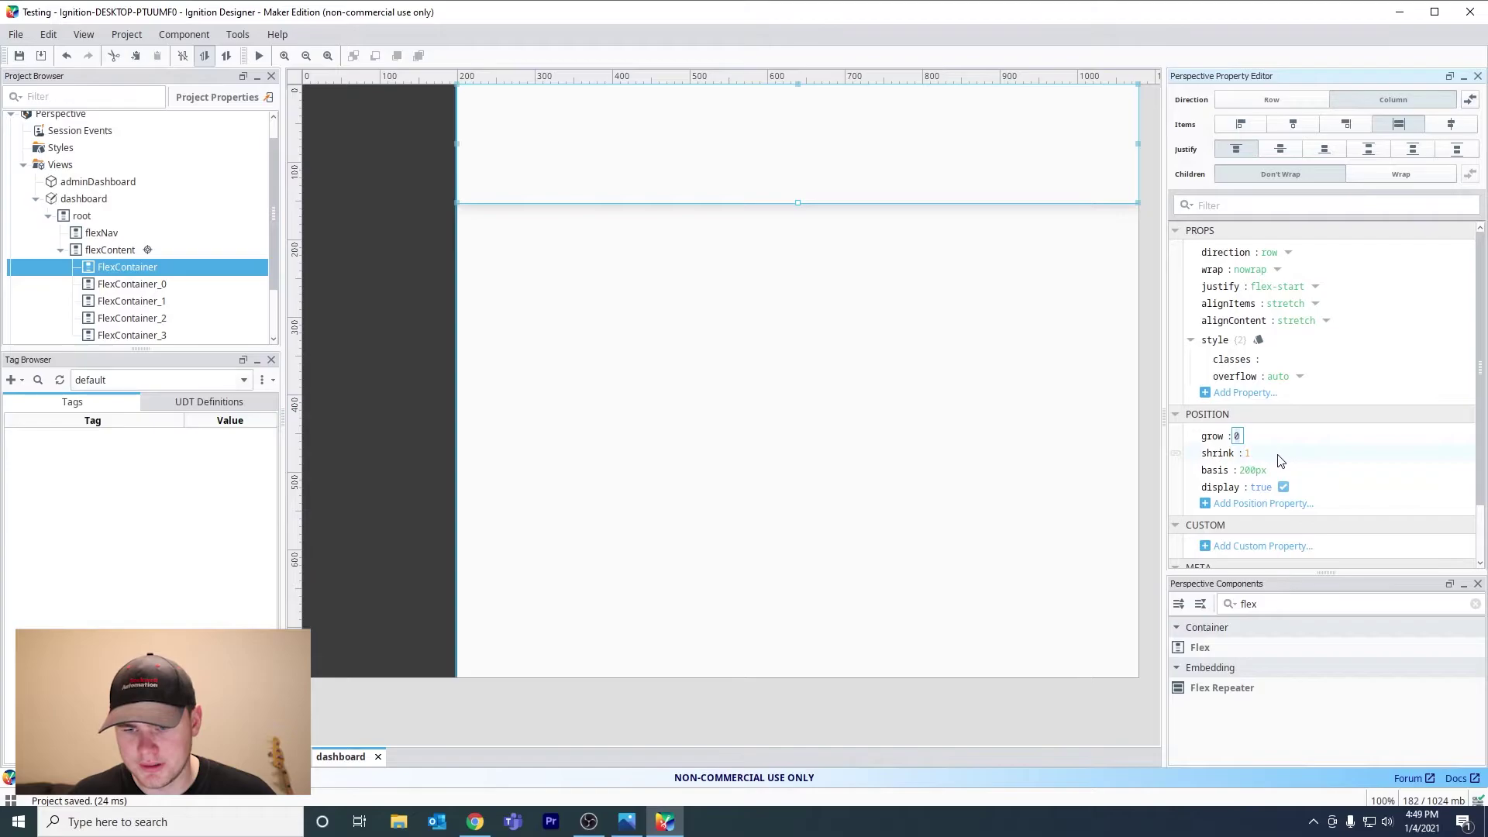
left_click(1287, 455)
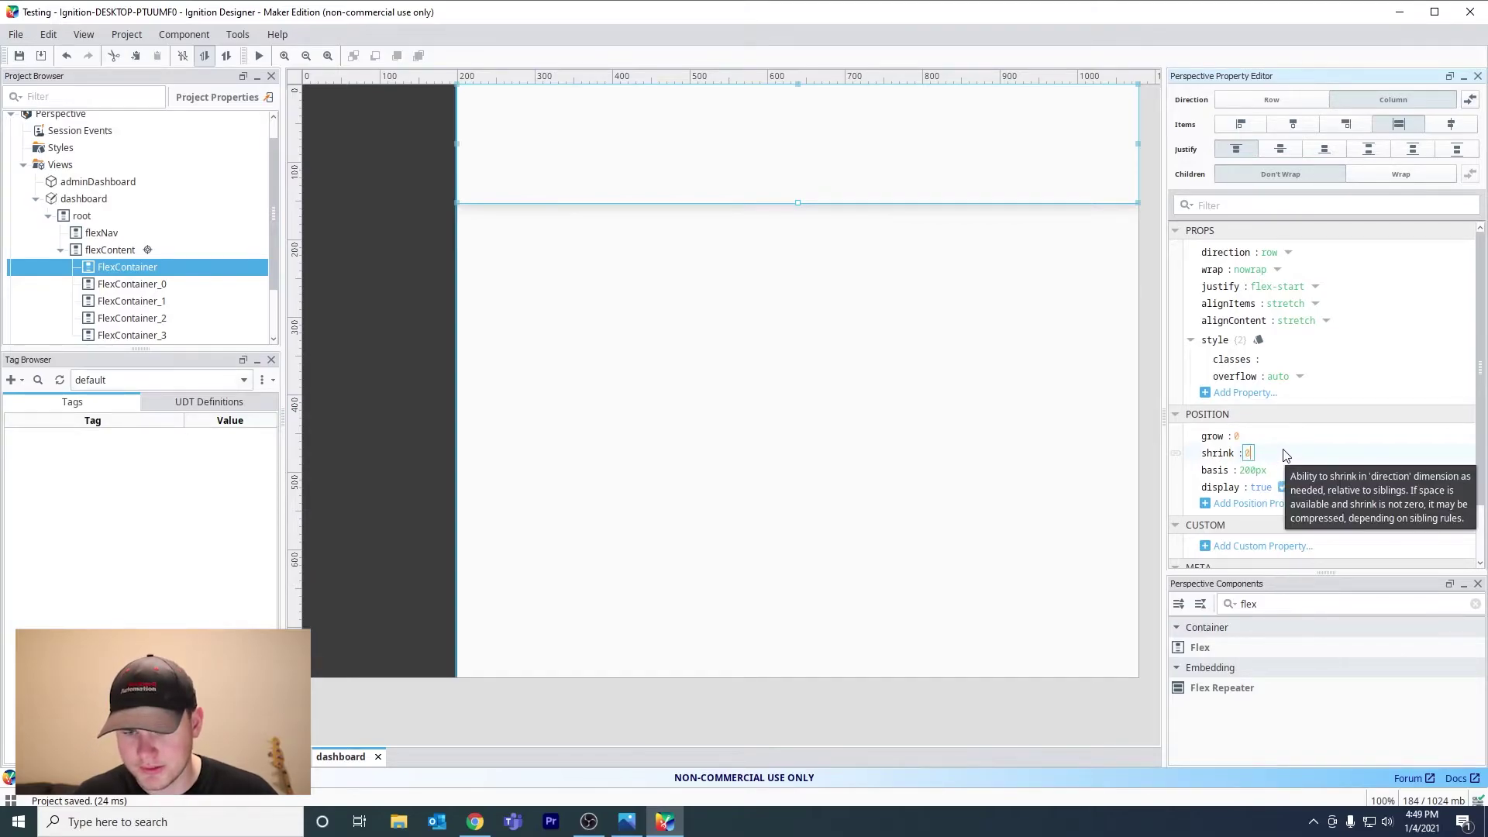
type("0")
key("Return")
left_click(1252, 471)
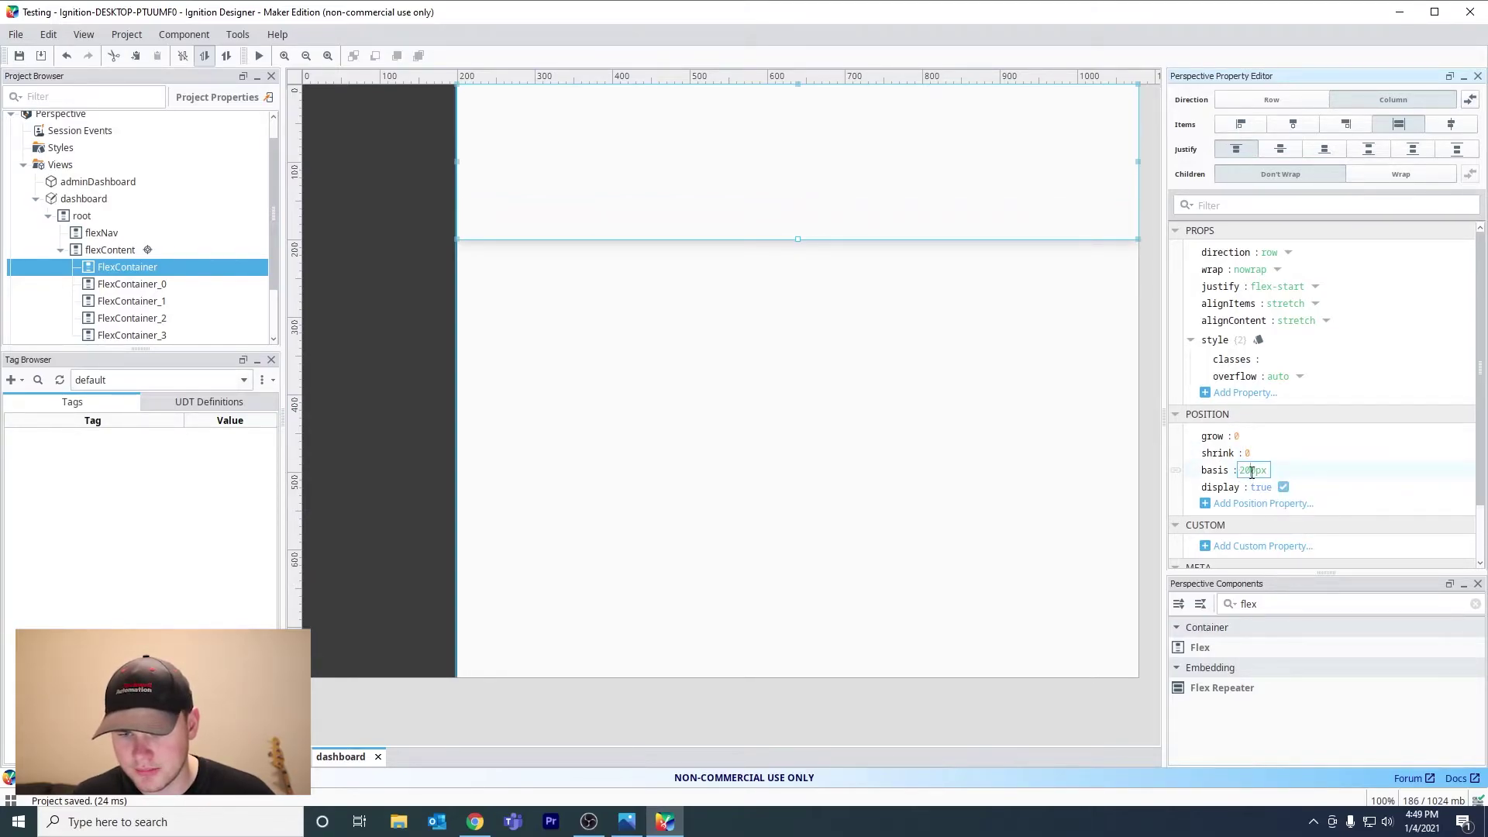
type("5")
key("Return")
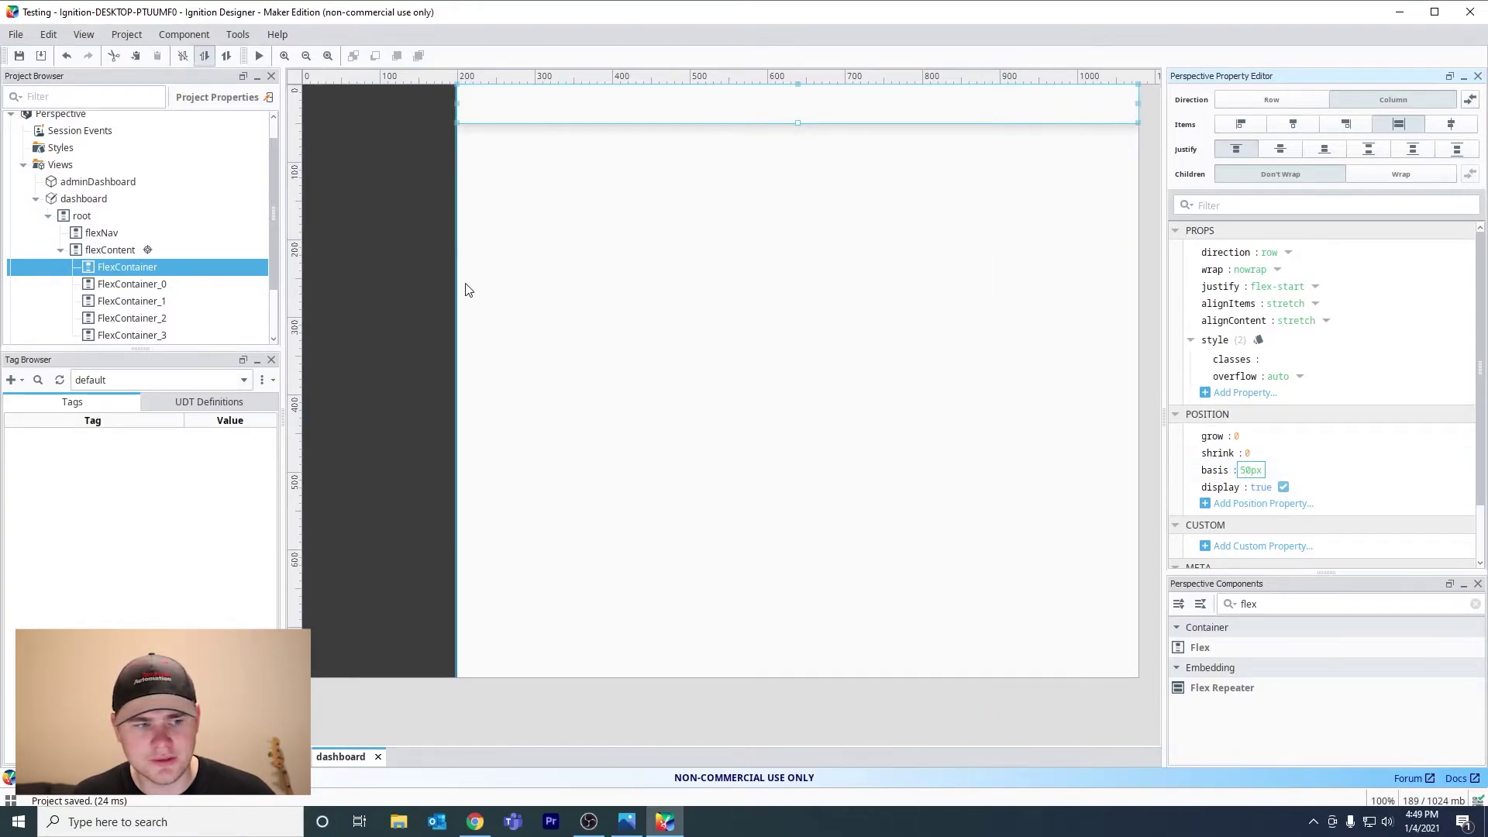
Give the second flex container shrink 0 and a smaller basis.
left_click(90, 252)
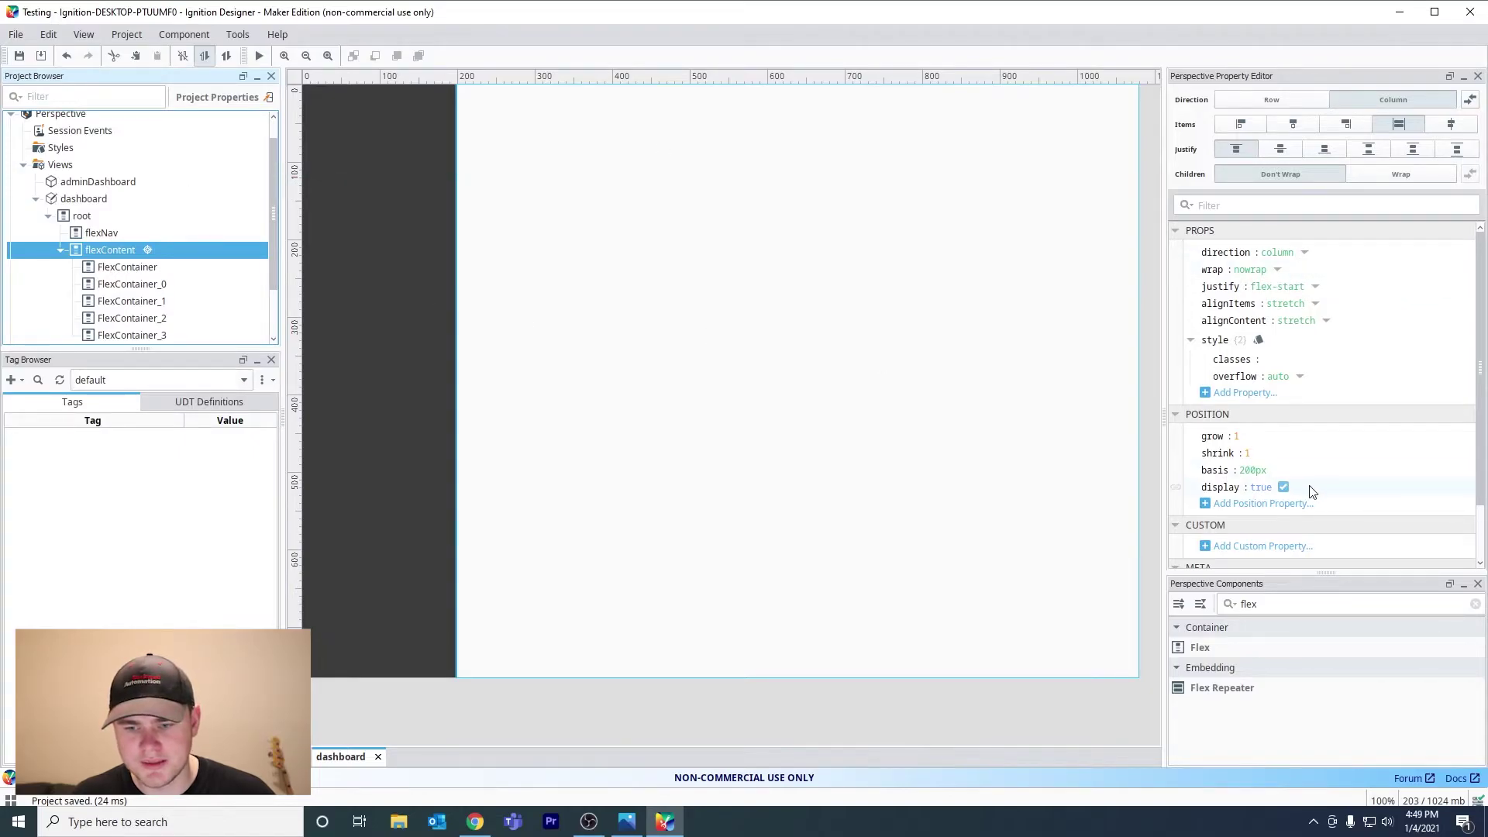
left_click(148, 268)
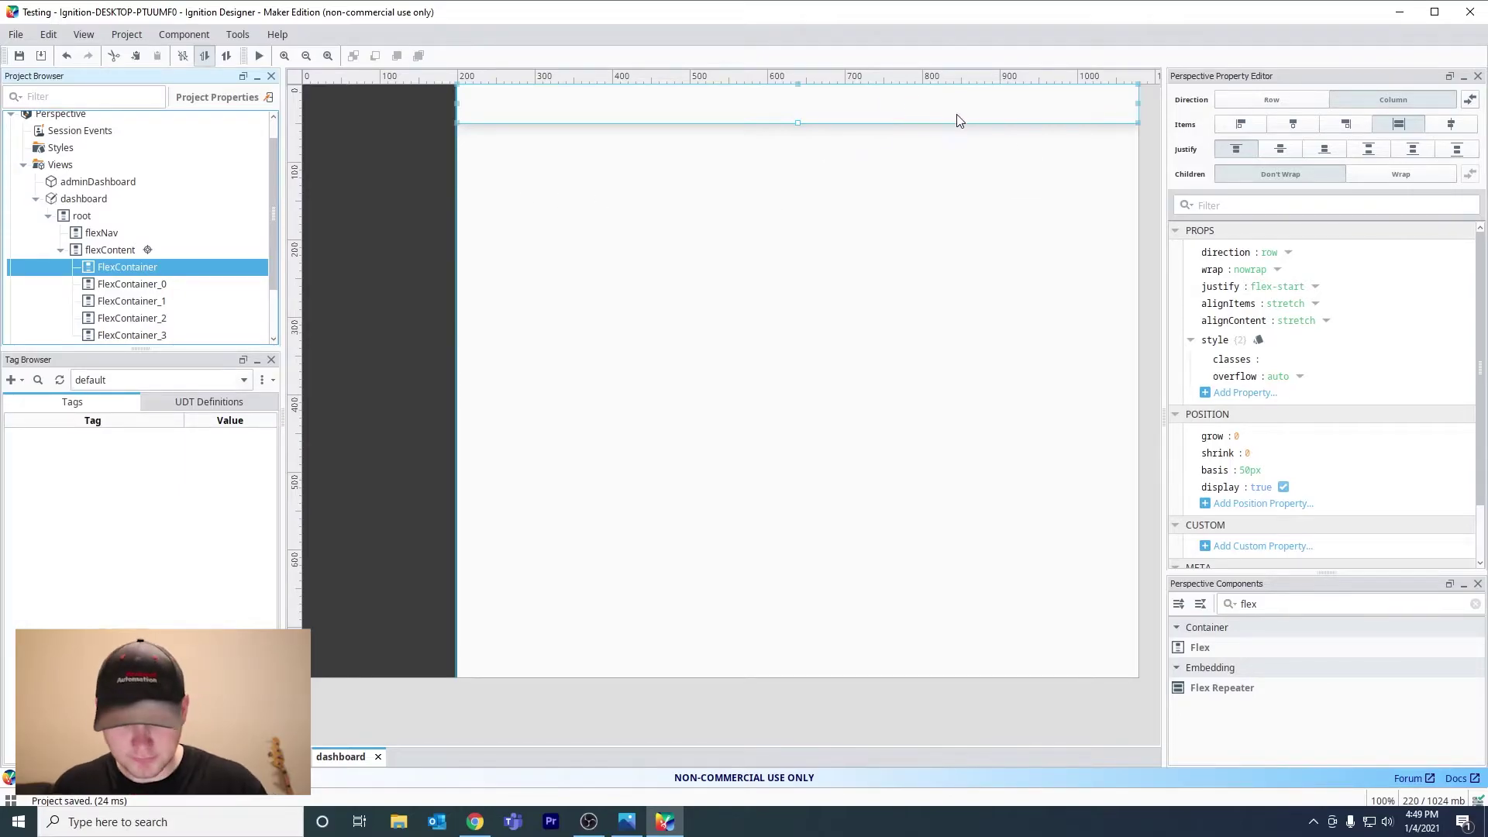
left_click(705, 198)
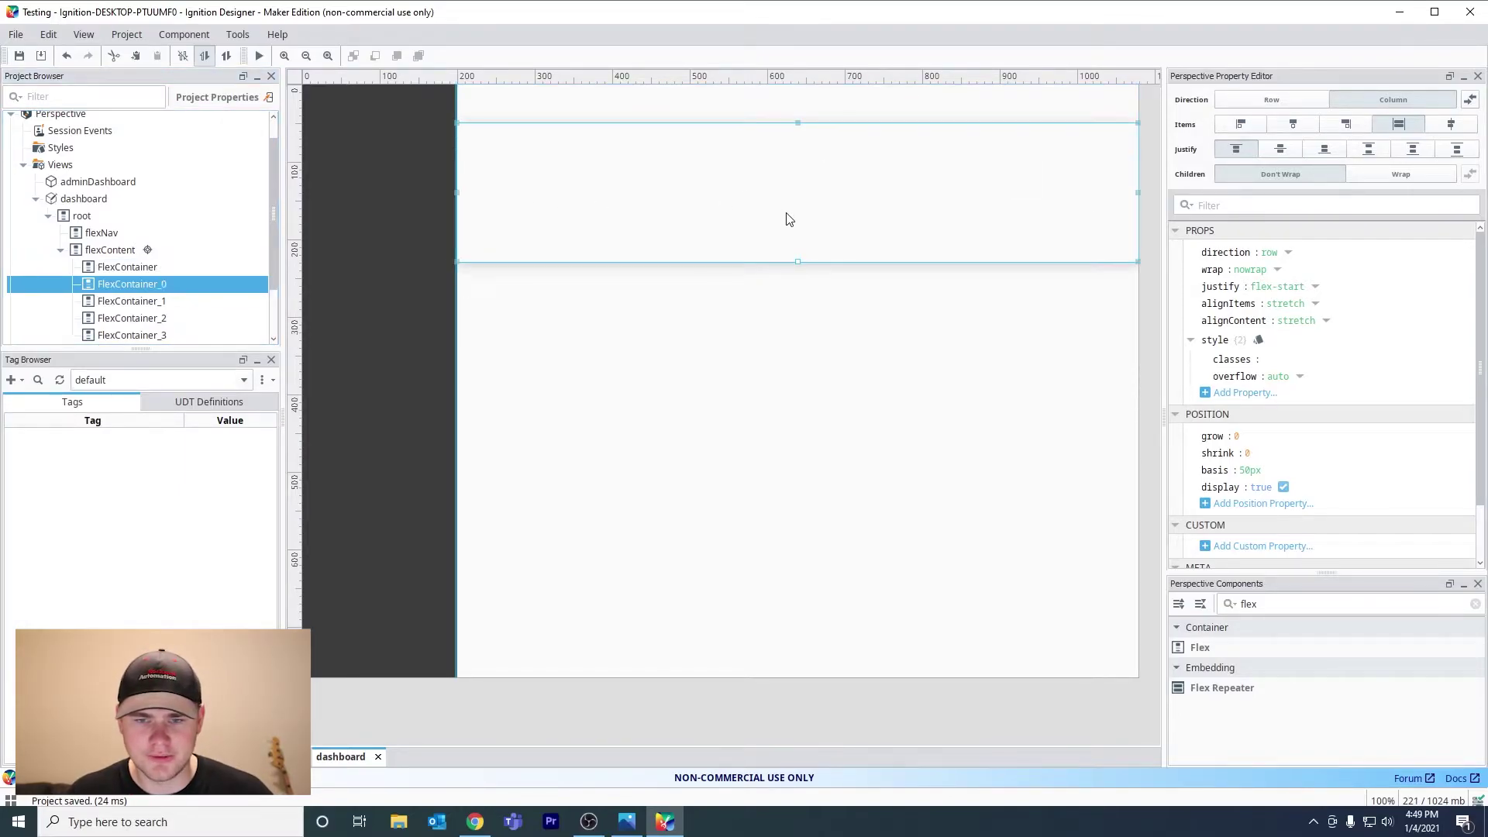
left_click(1268, 455)
type("0")
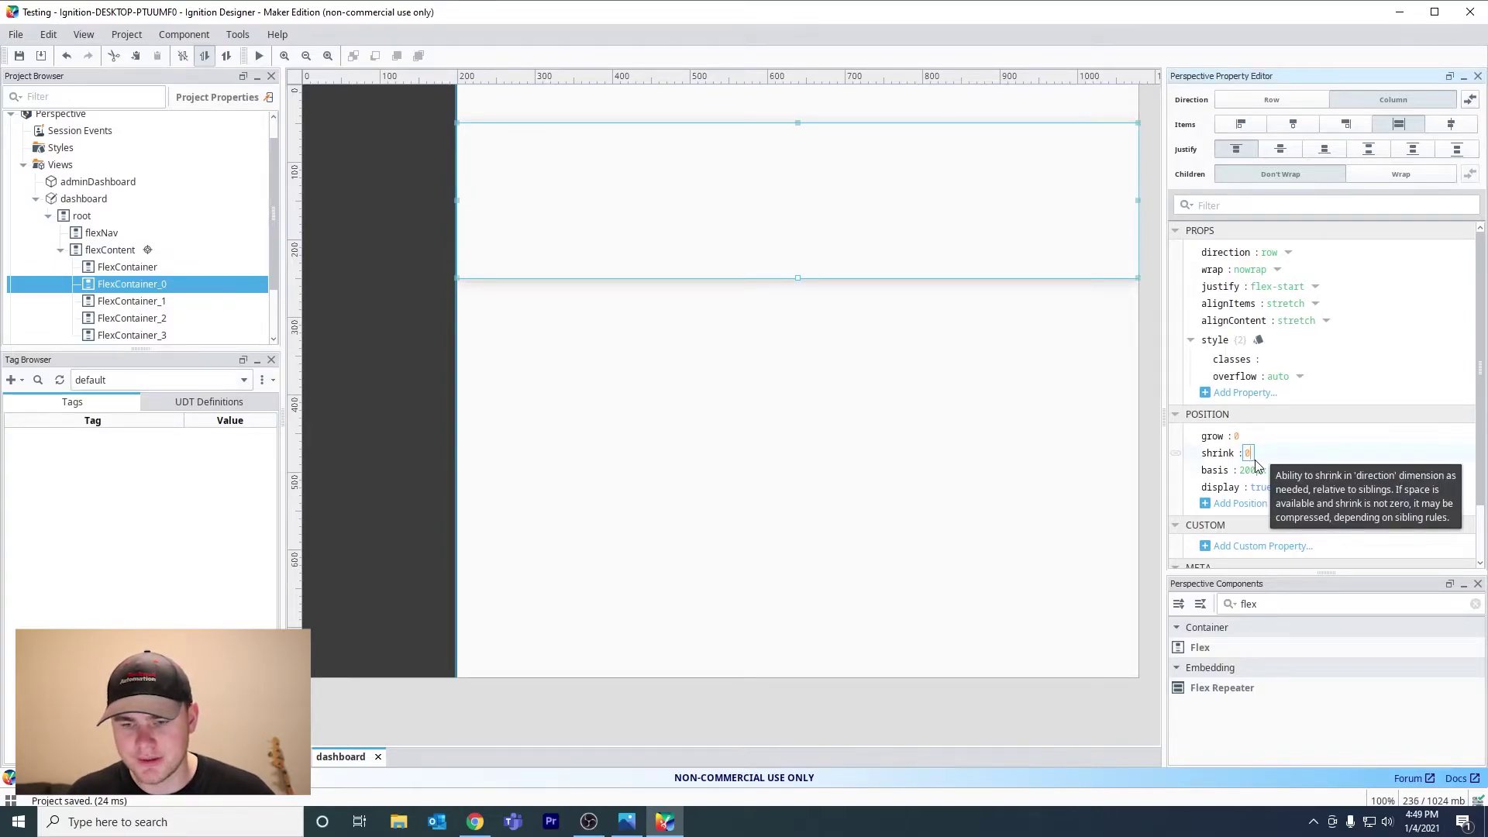
left_click(1255, 470)
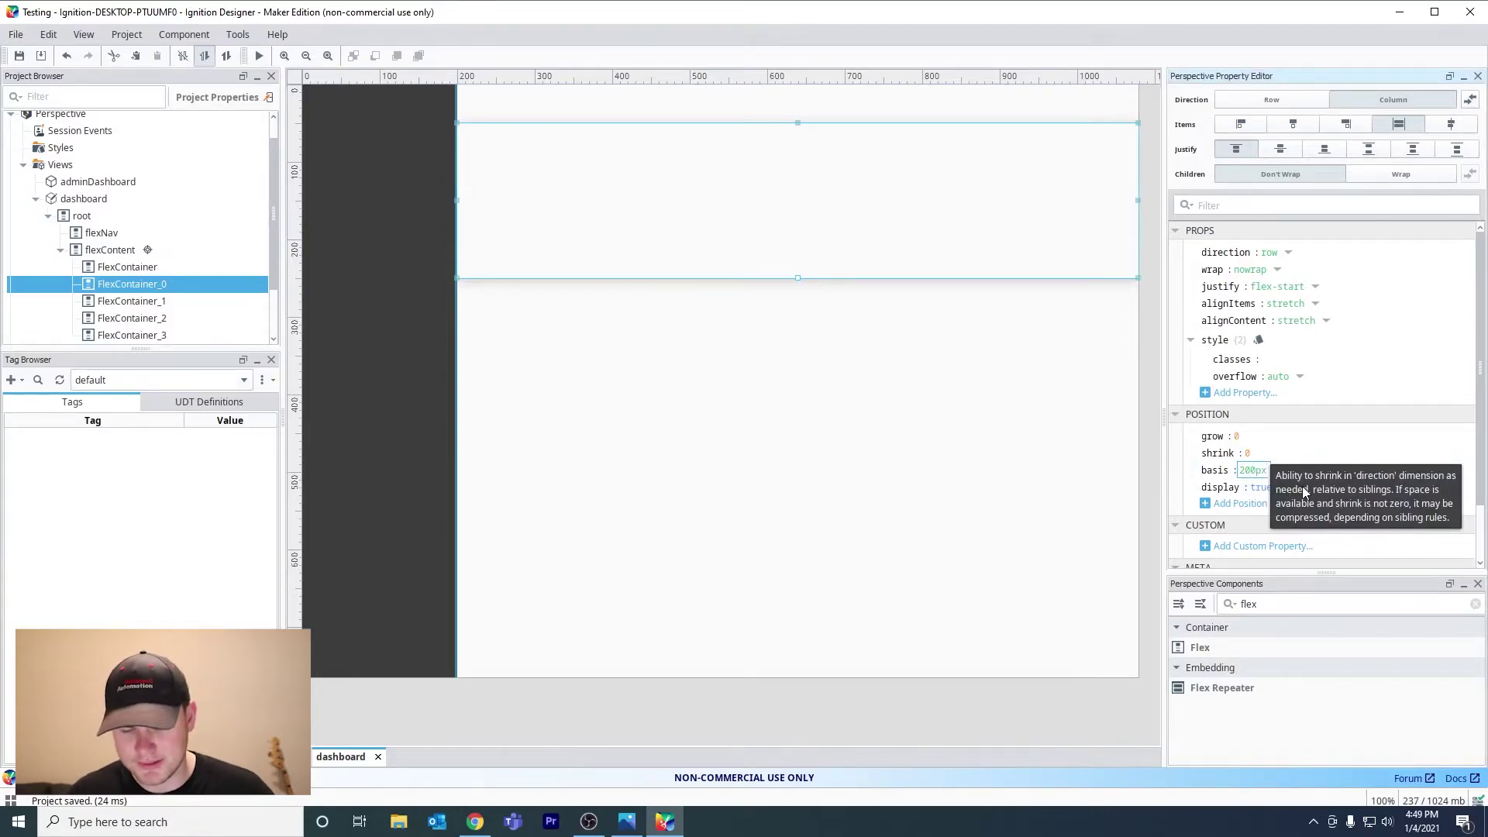
type("0")
key("Return")
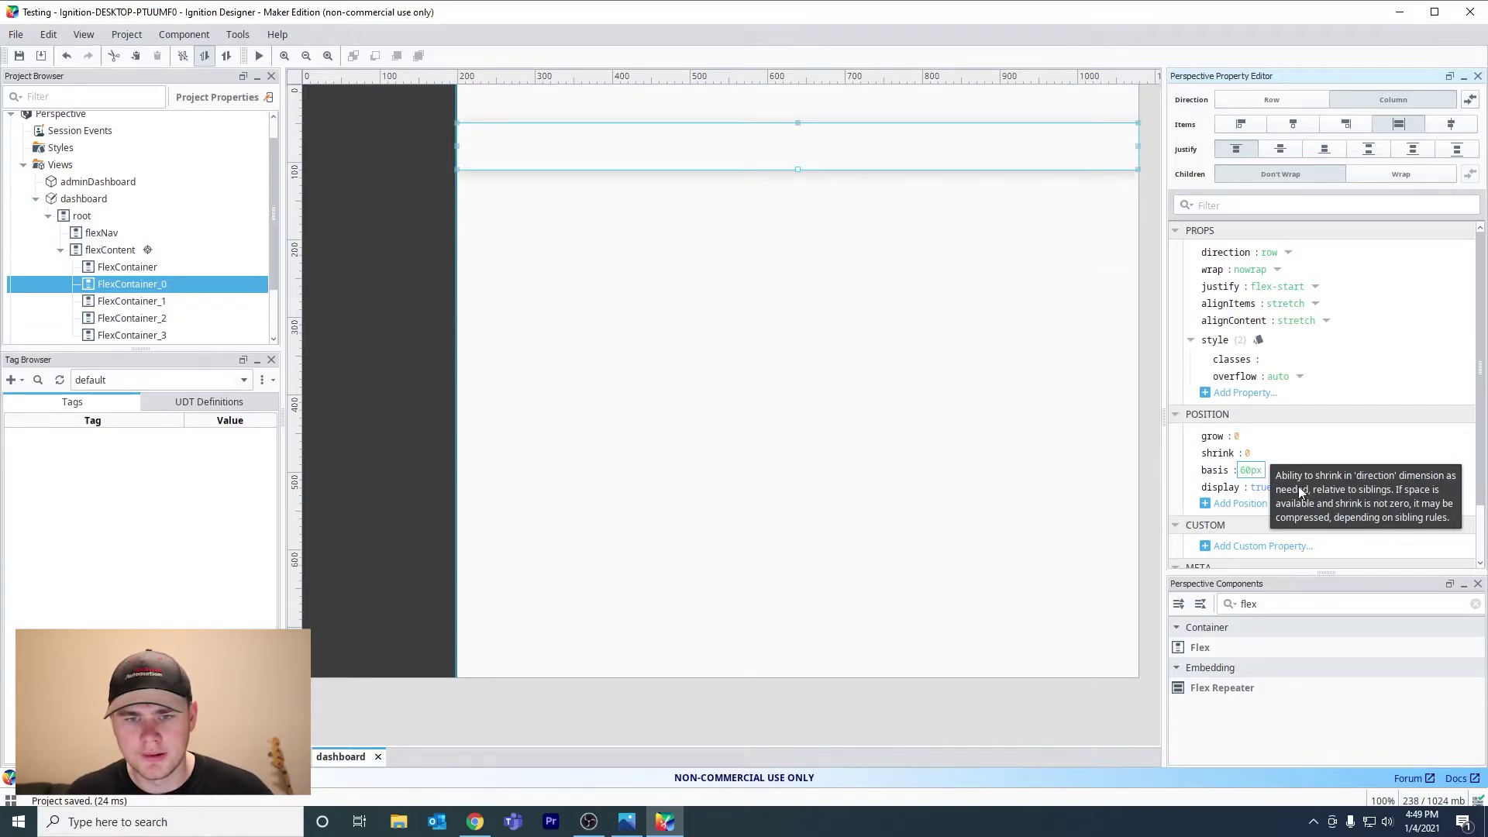
Reselect the top flex container to begin adding a style property.
left_click(923, 142)
left_click(928, 144)
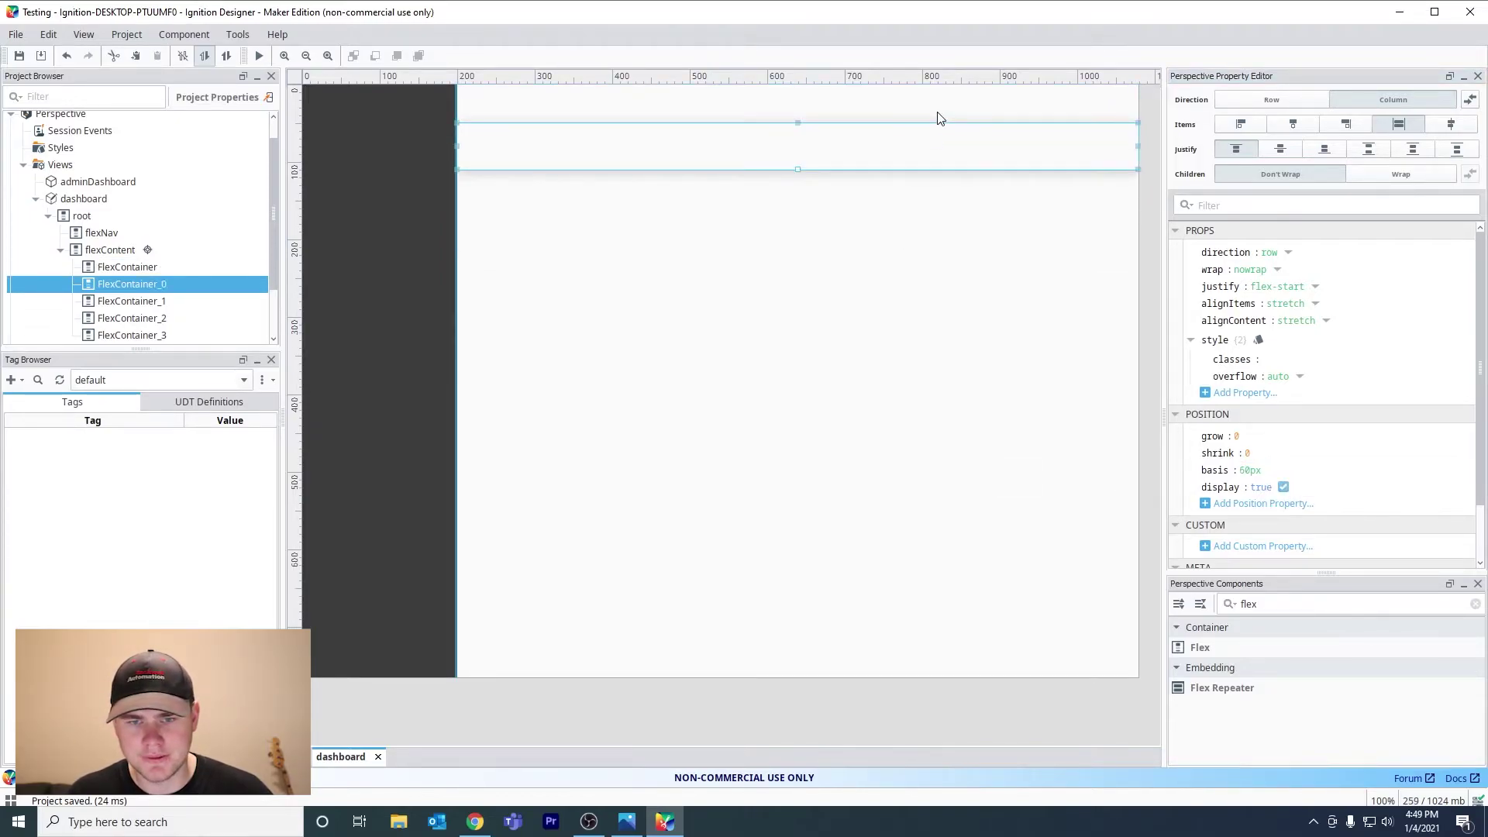
left_click(936, 116)
left_click(1279, 340)
Add style background-color = green to the top FlexContainer row.
left_click(1290, 352)
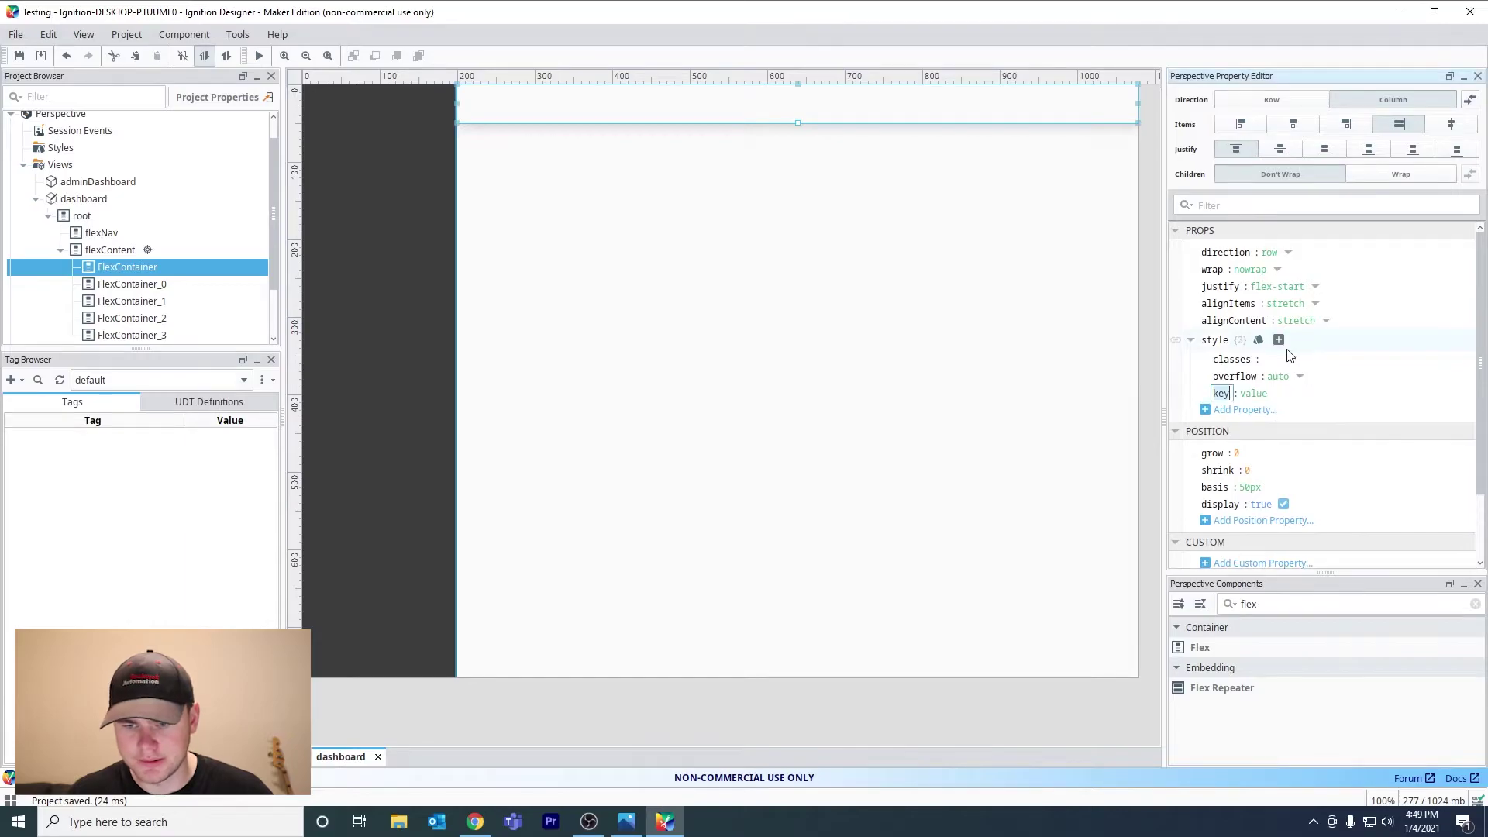
type("backgroun")
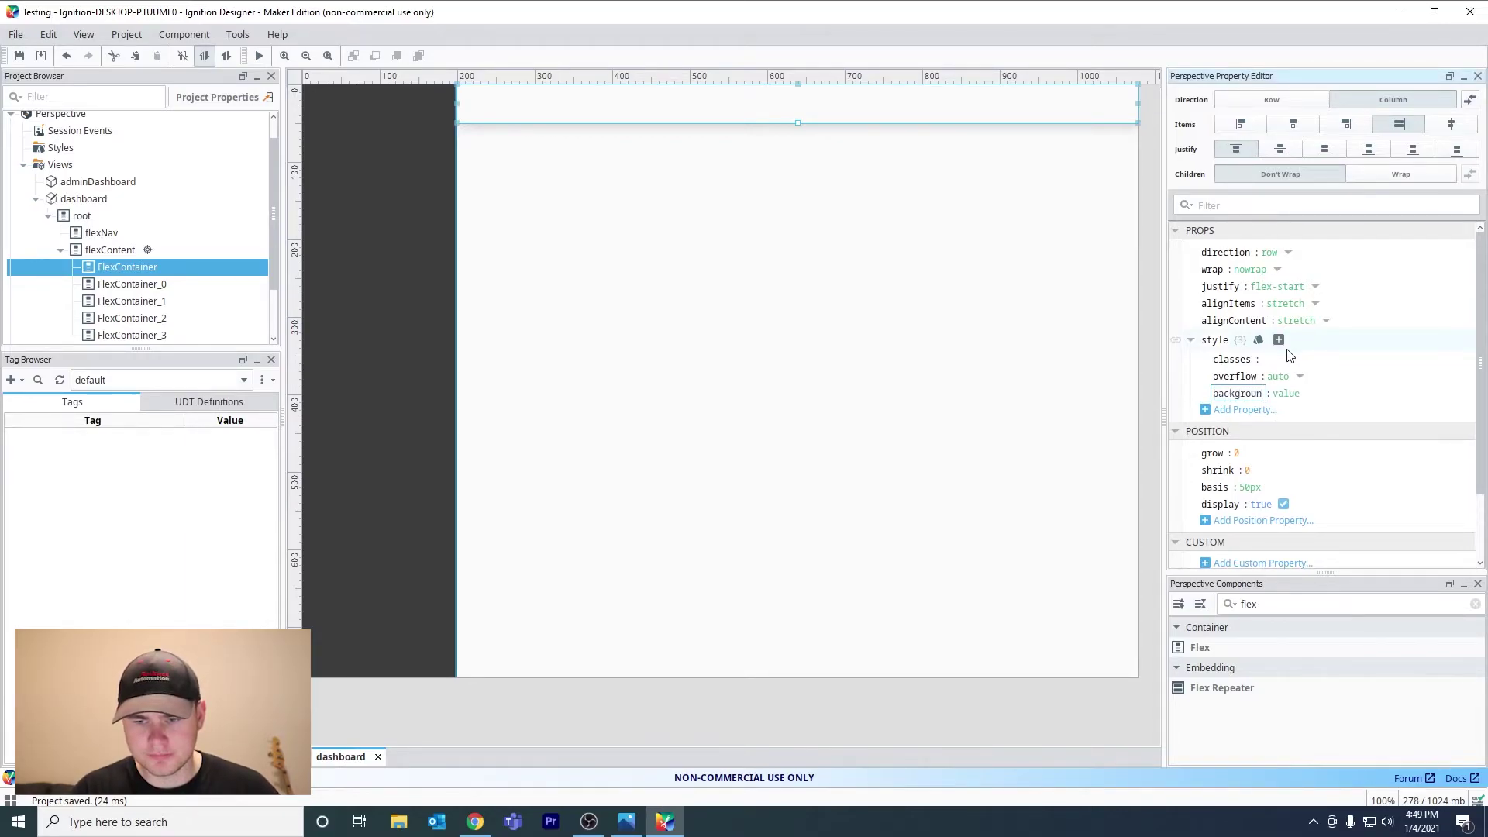
type("d-color")
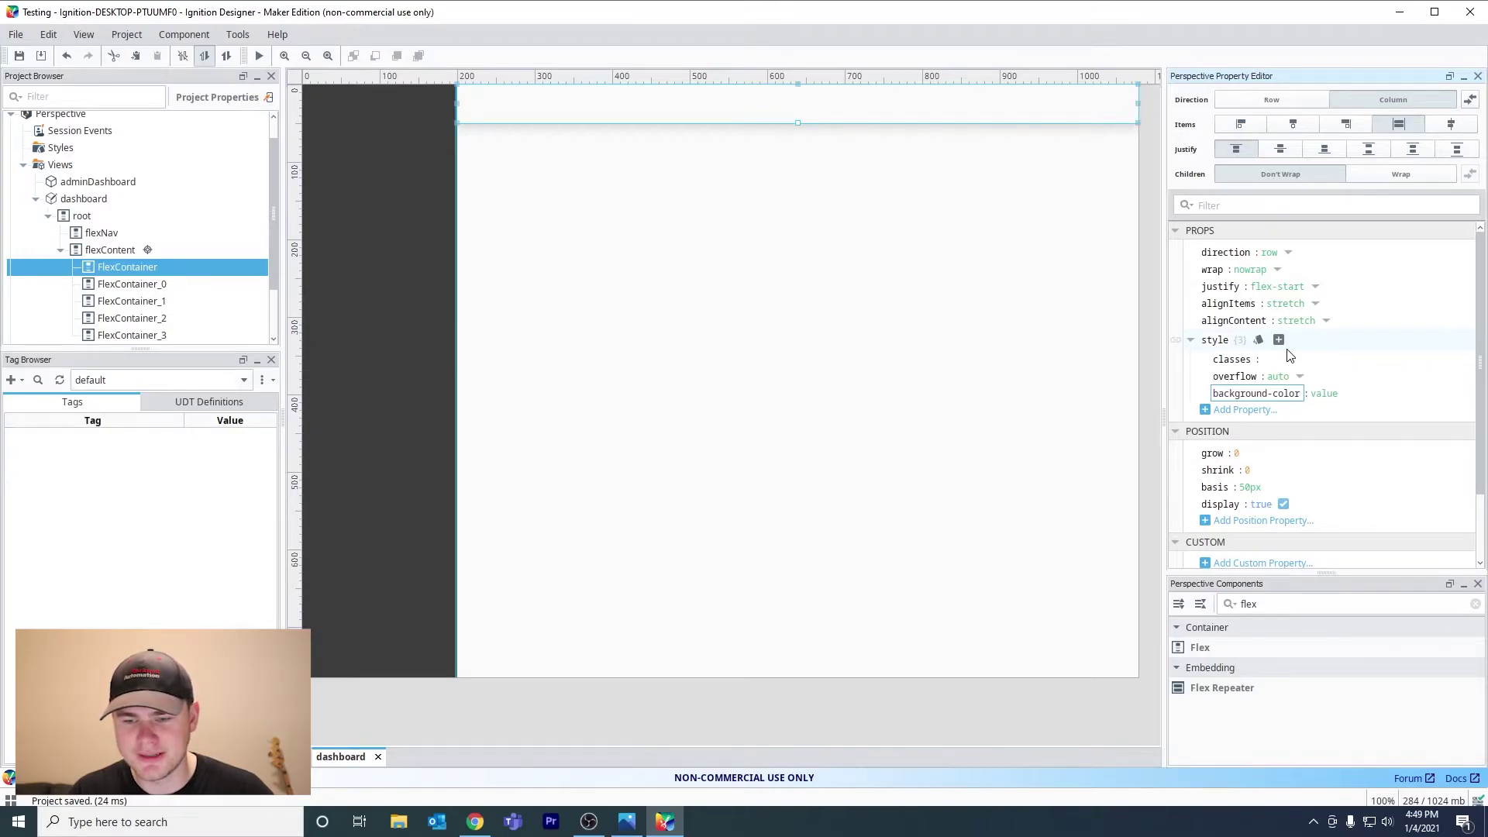
key("Tab")
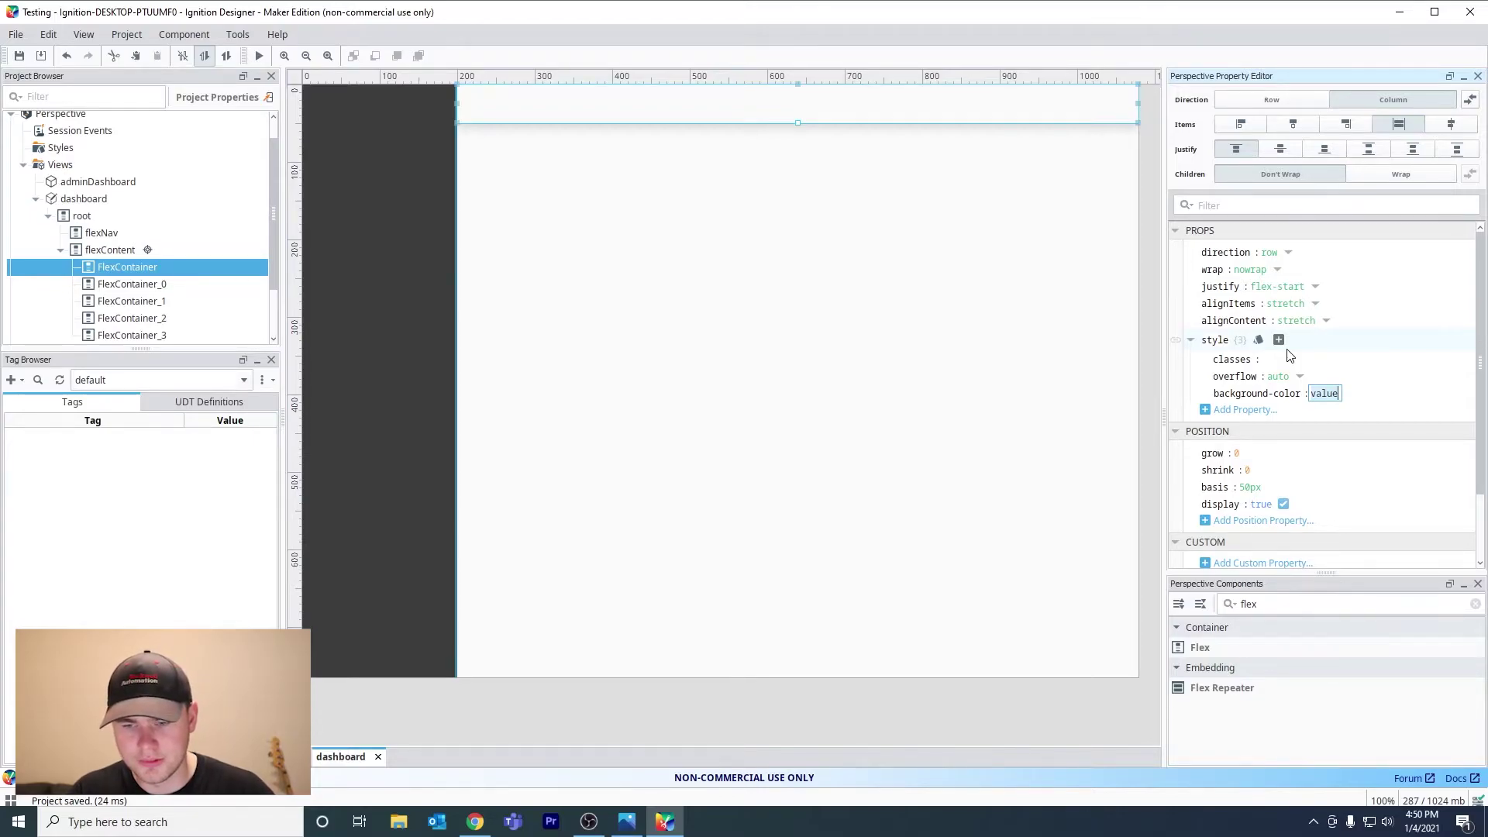
type("green")
key("Return")
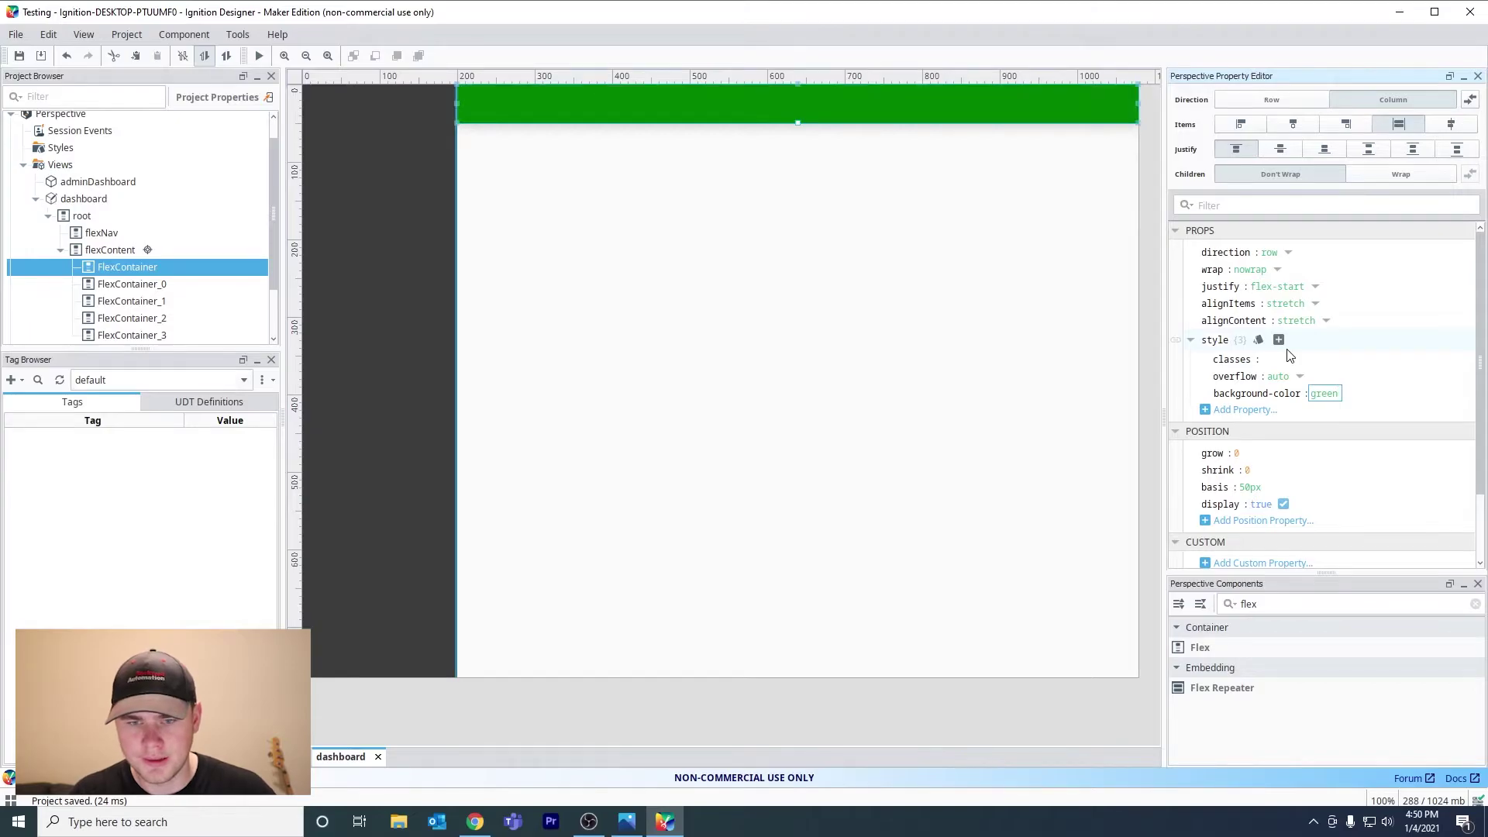
Add style backgroundColor = blue to FlexContainer_0, the second row.
left_click(1039, 155)
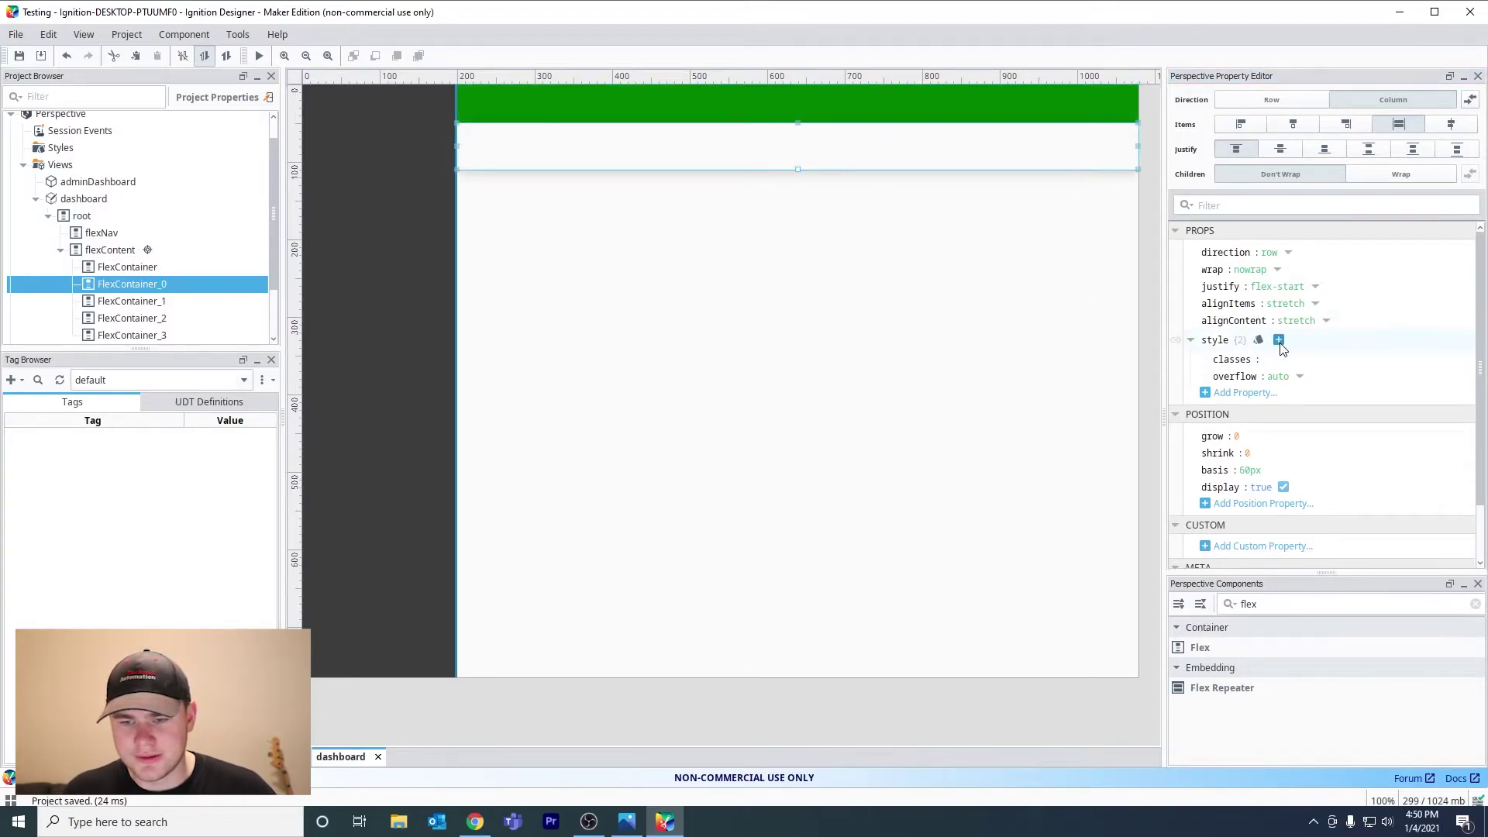
left_click(1279, 339)
left_click(1298, 352)
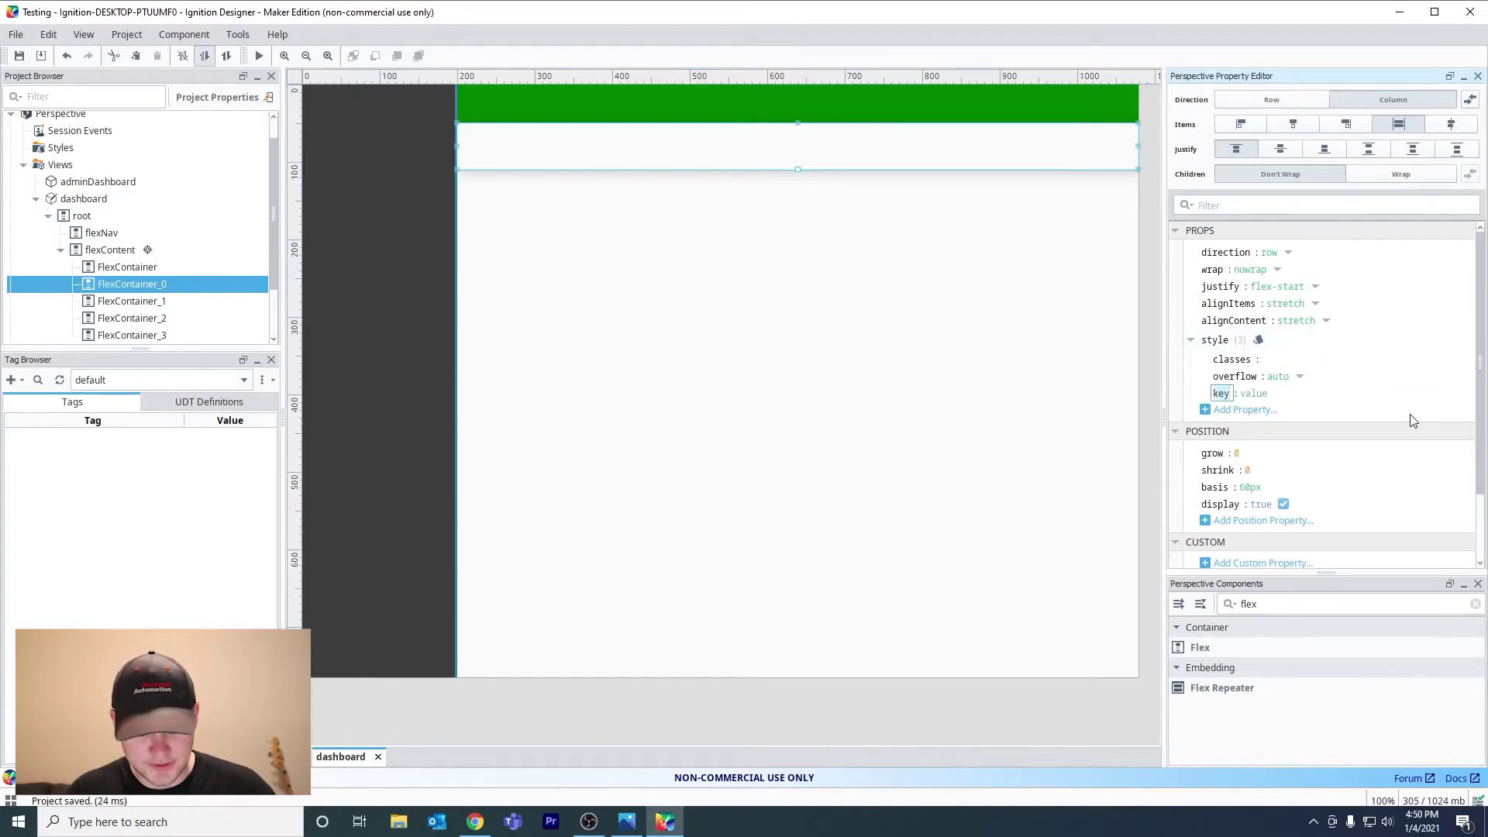
type("backgroun")
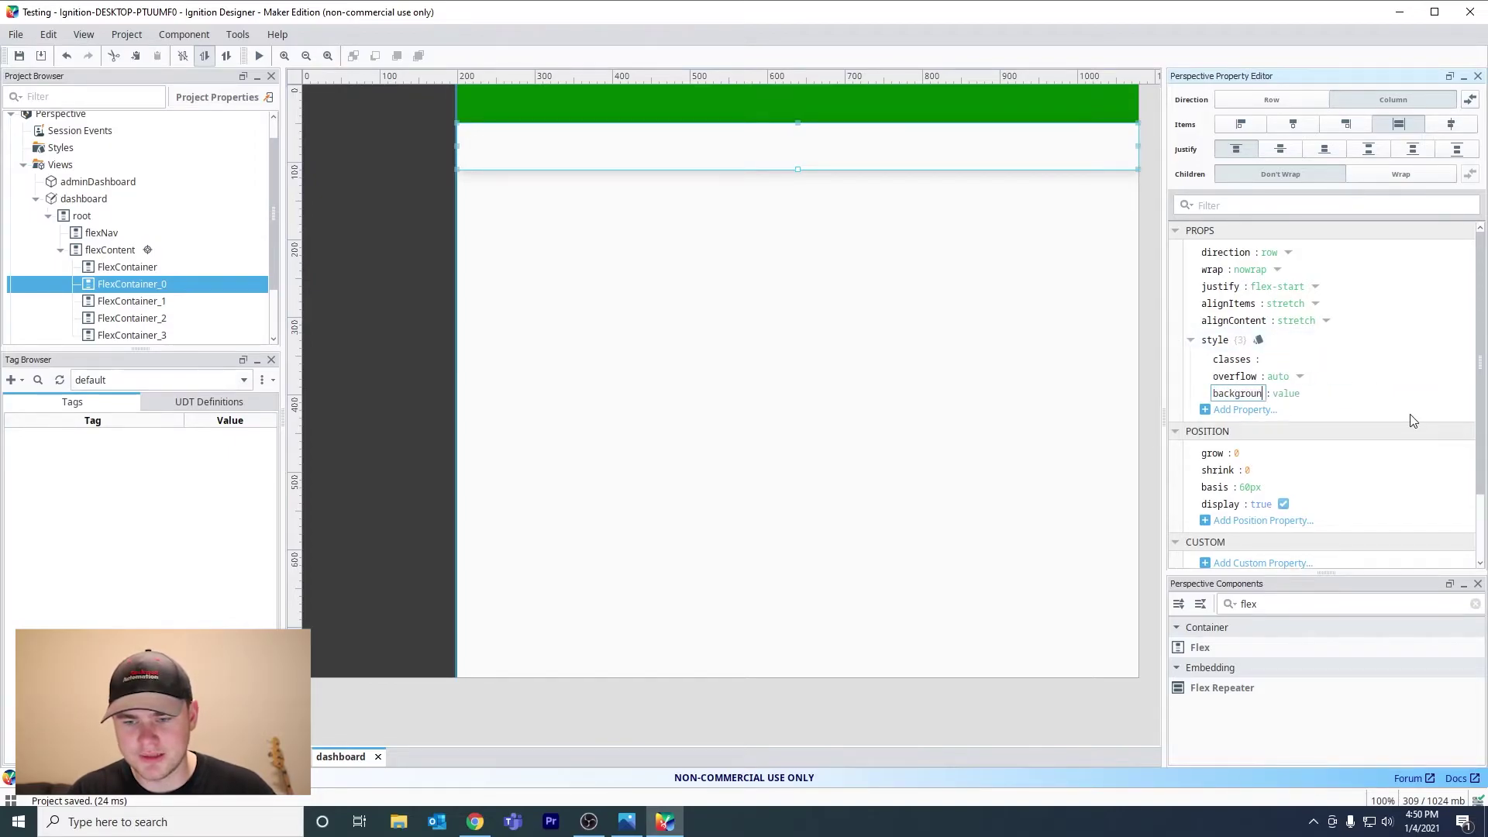
type("dColor")
key("Return")
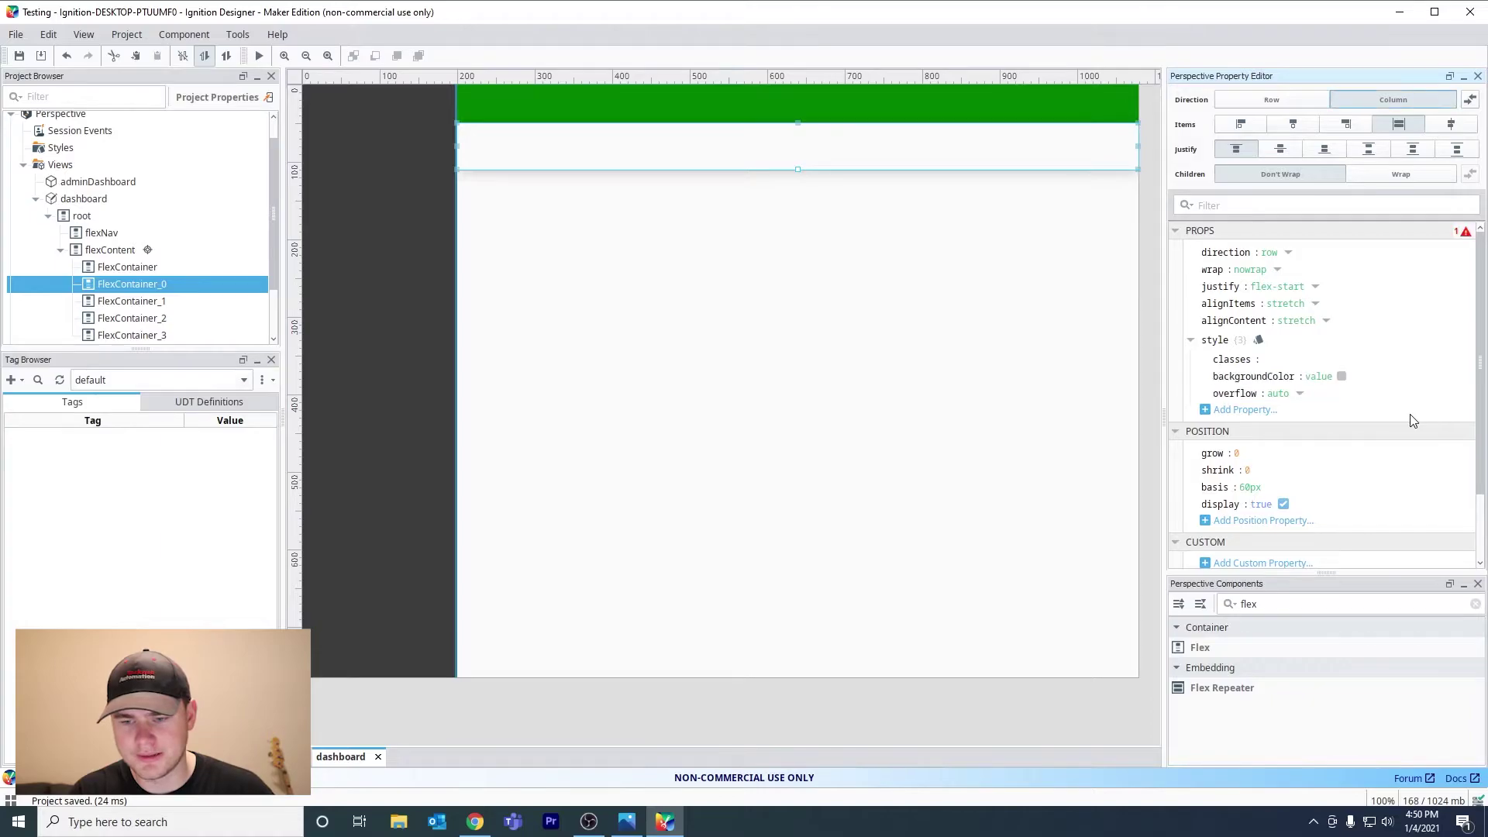
left_click(1317, 378)
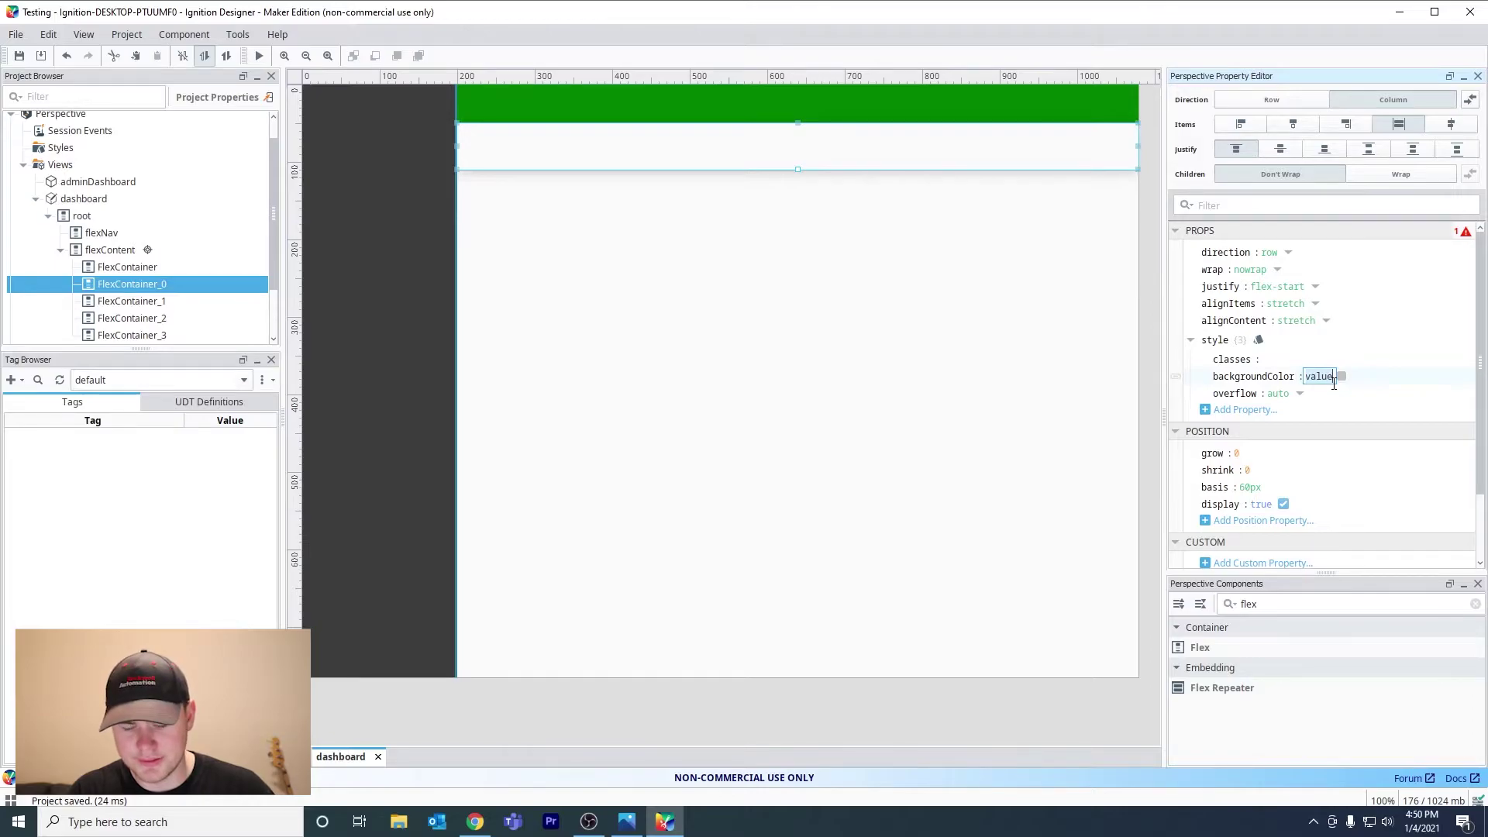
type("blue")
key("Return")
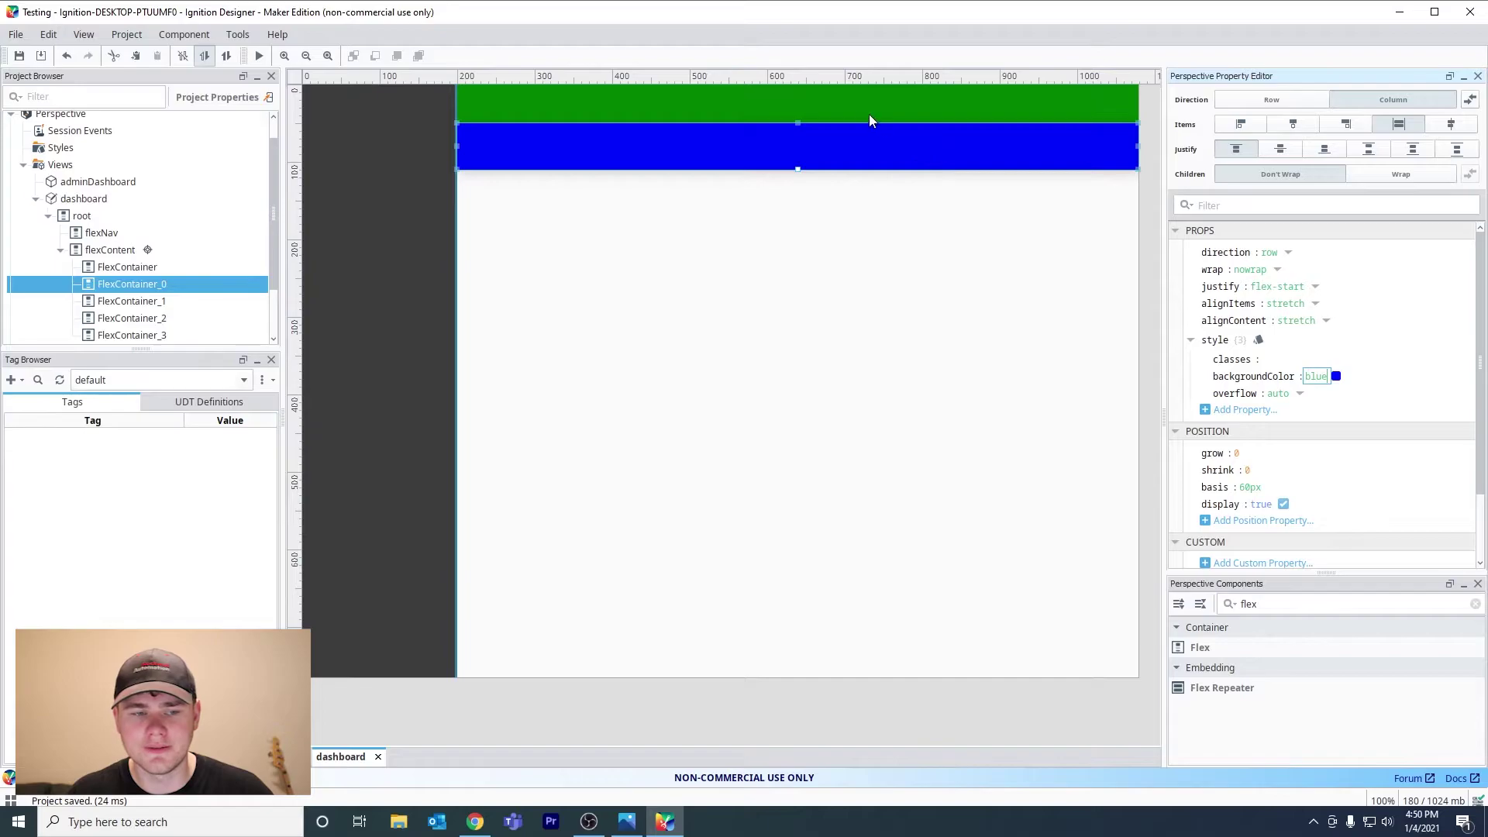
left_click(936, 232)
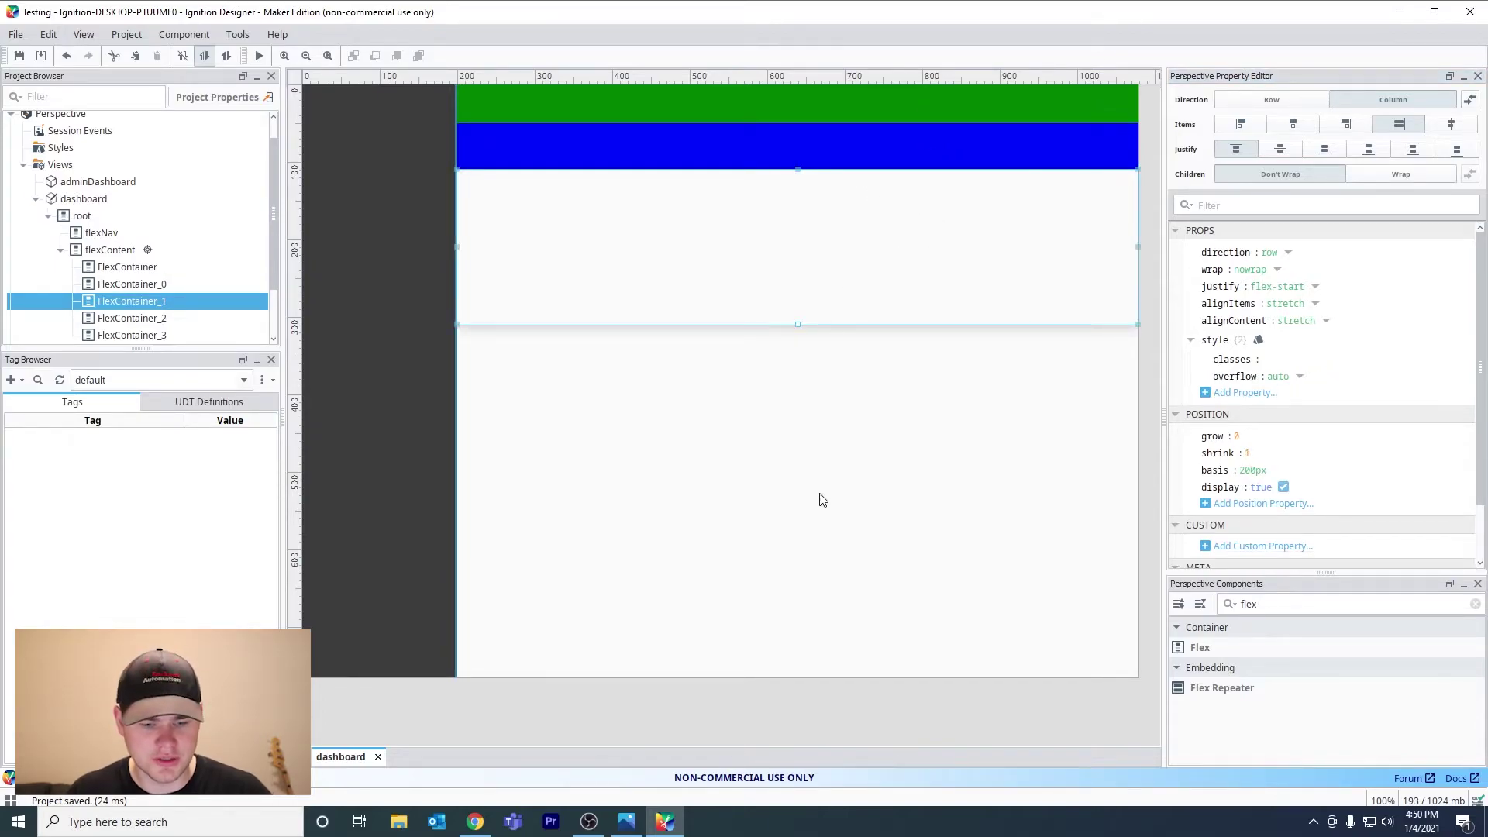
Glance at the reference dashboard image, then return to Ignition Designer.
left_click(483, 826)
left_click(627, 822)
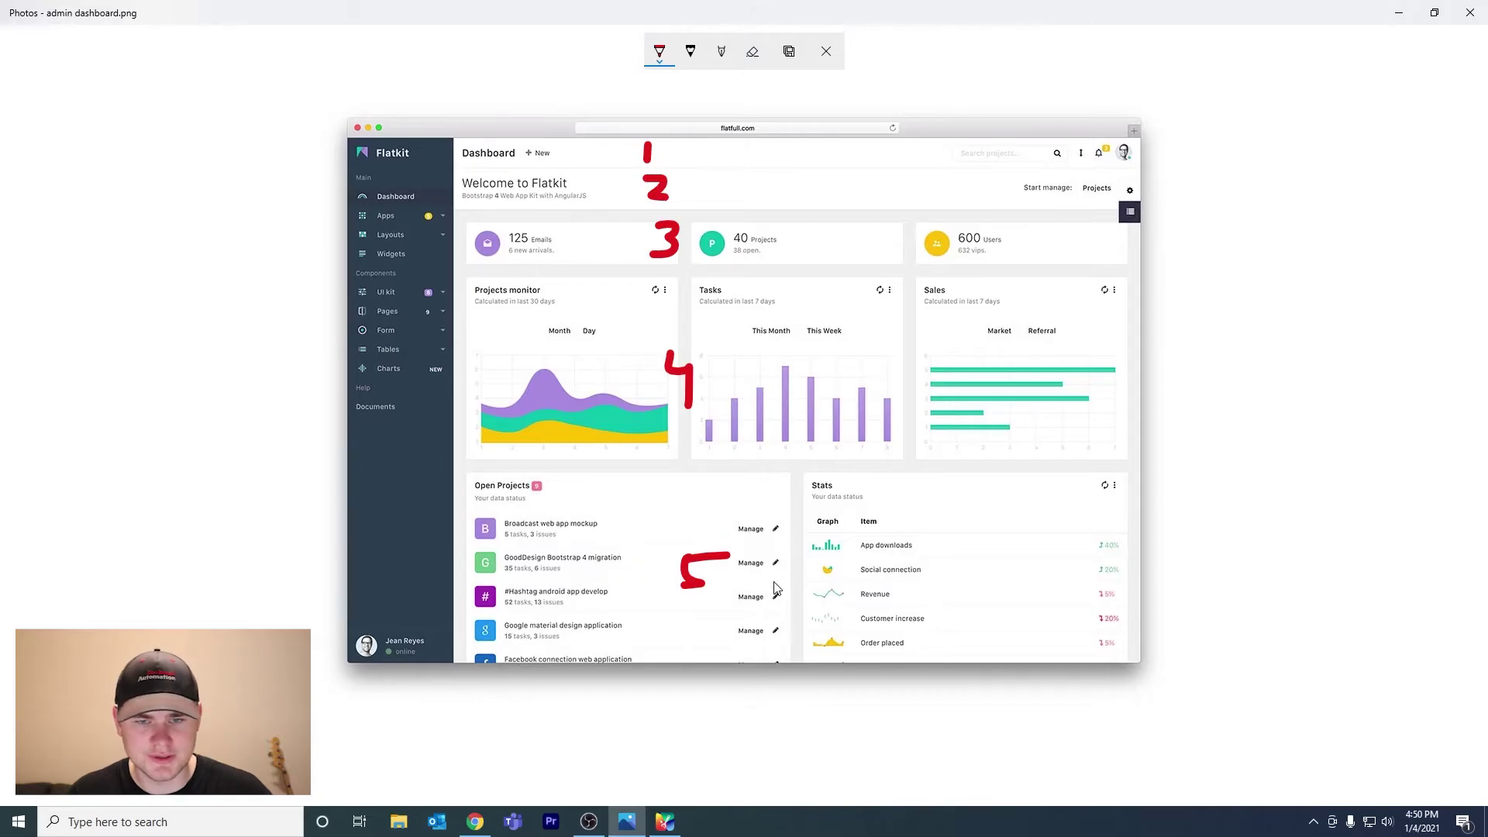
left_click(1399, 13)
left_click(665, 822)
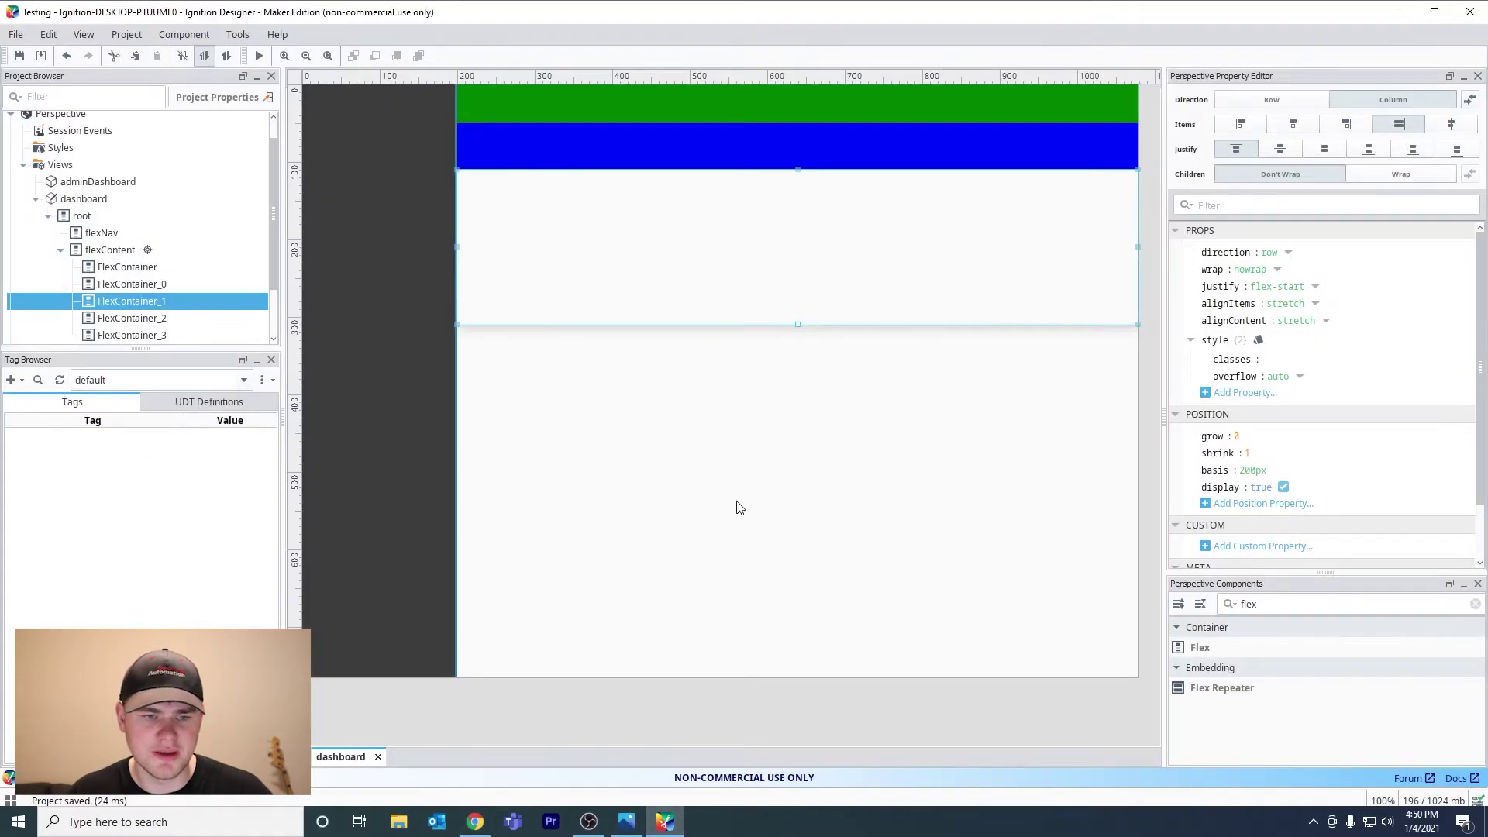
Set FlexContainer_1's shrink to 0 and basis to 100px.
left_click(1250, 452)
type("0")
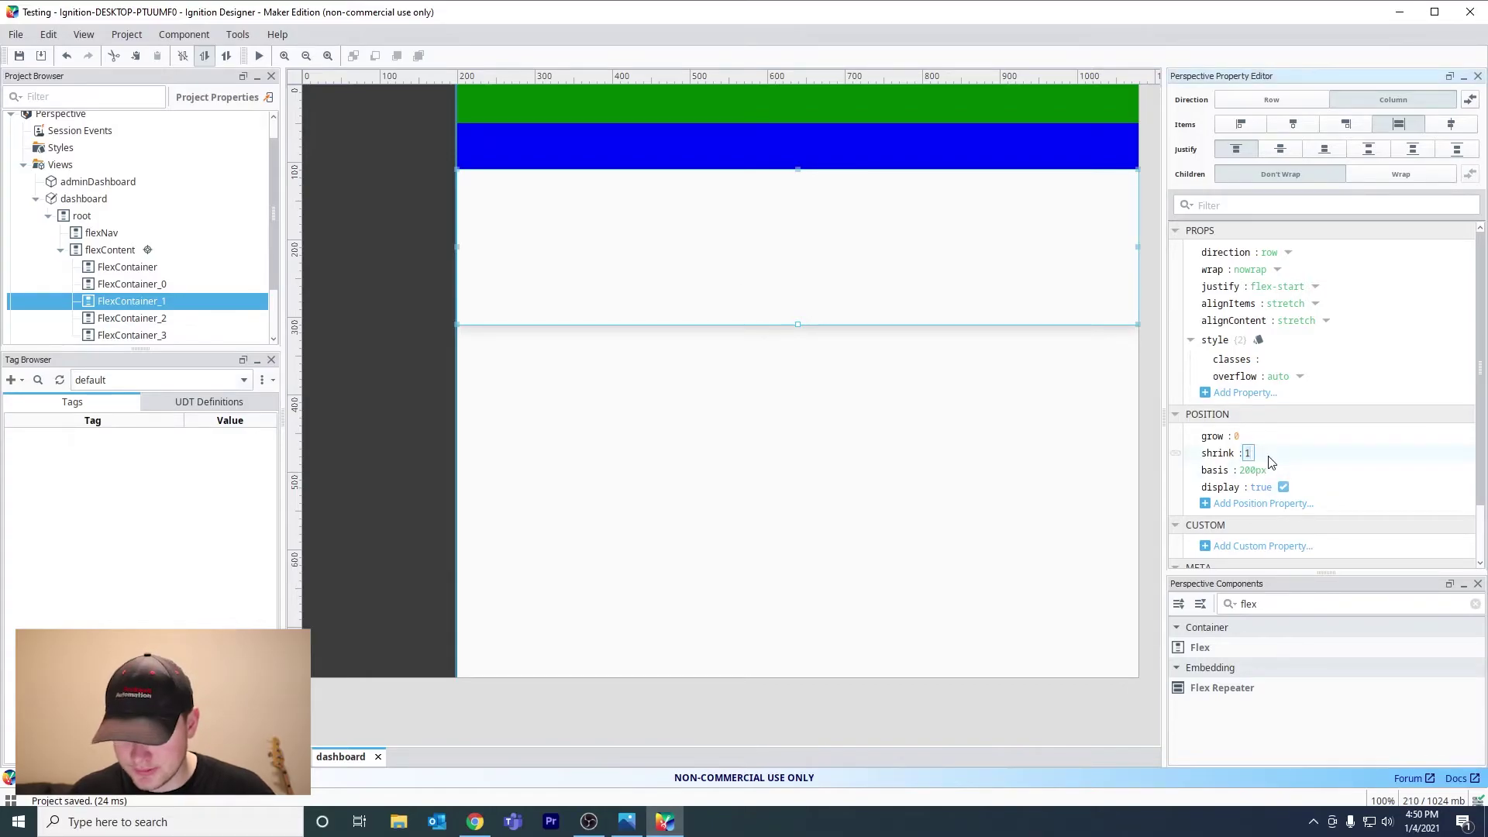
left_click(1251, 470)
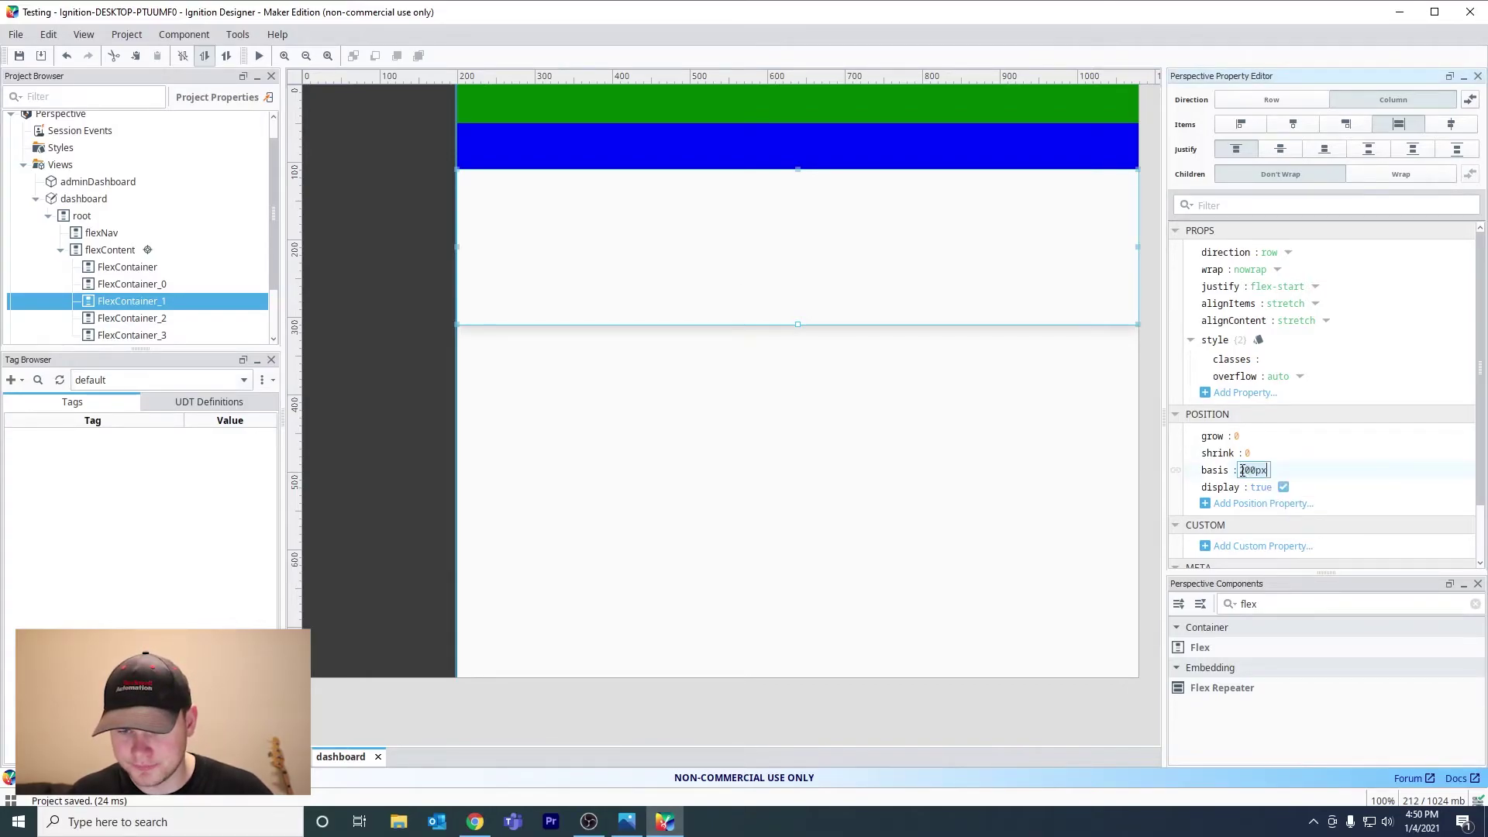
key("BackSpace")
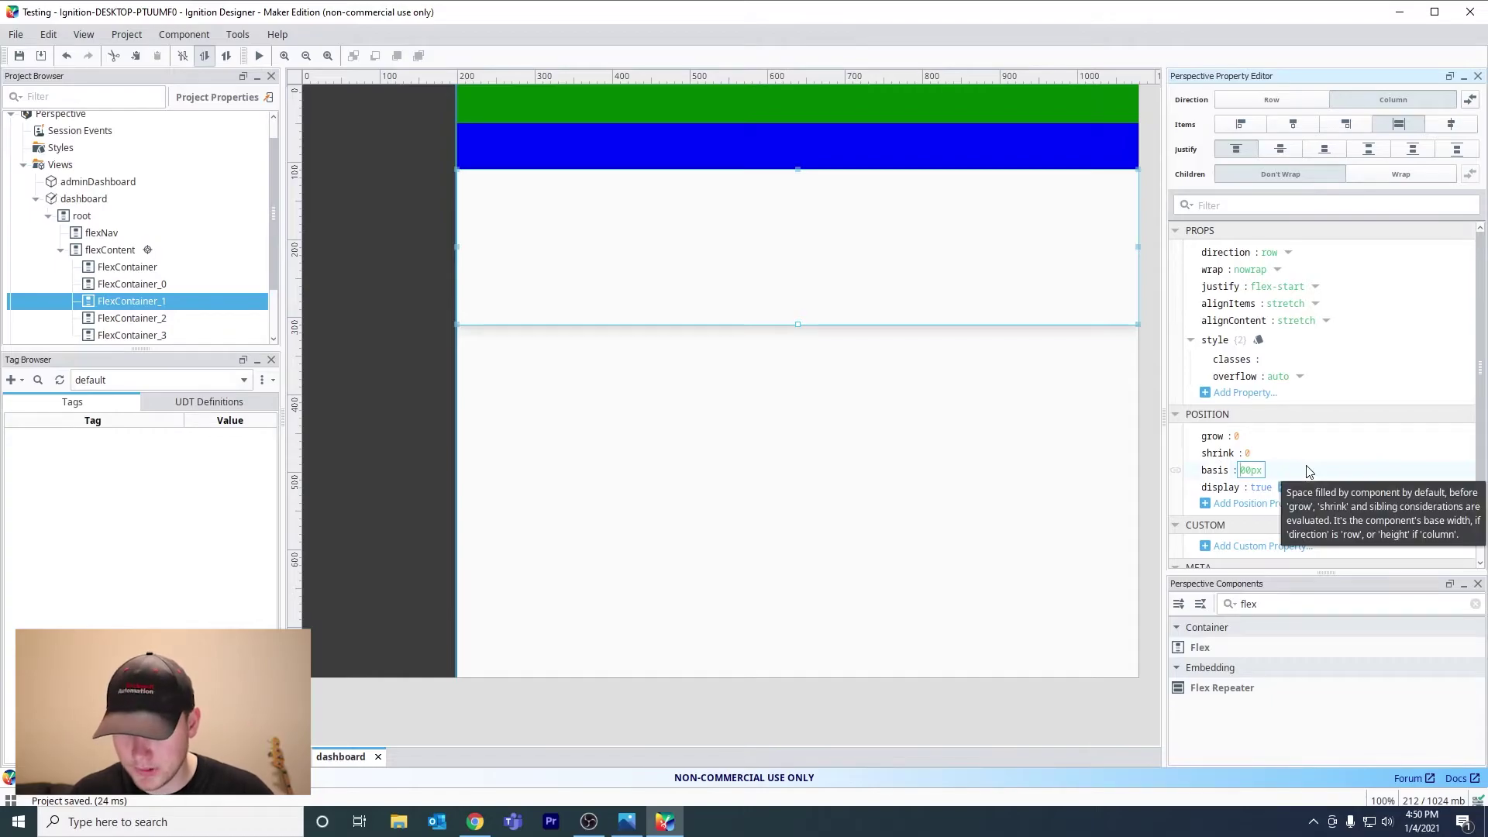
type("1")
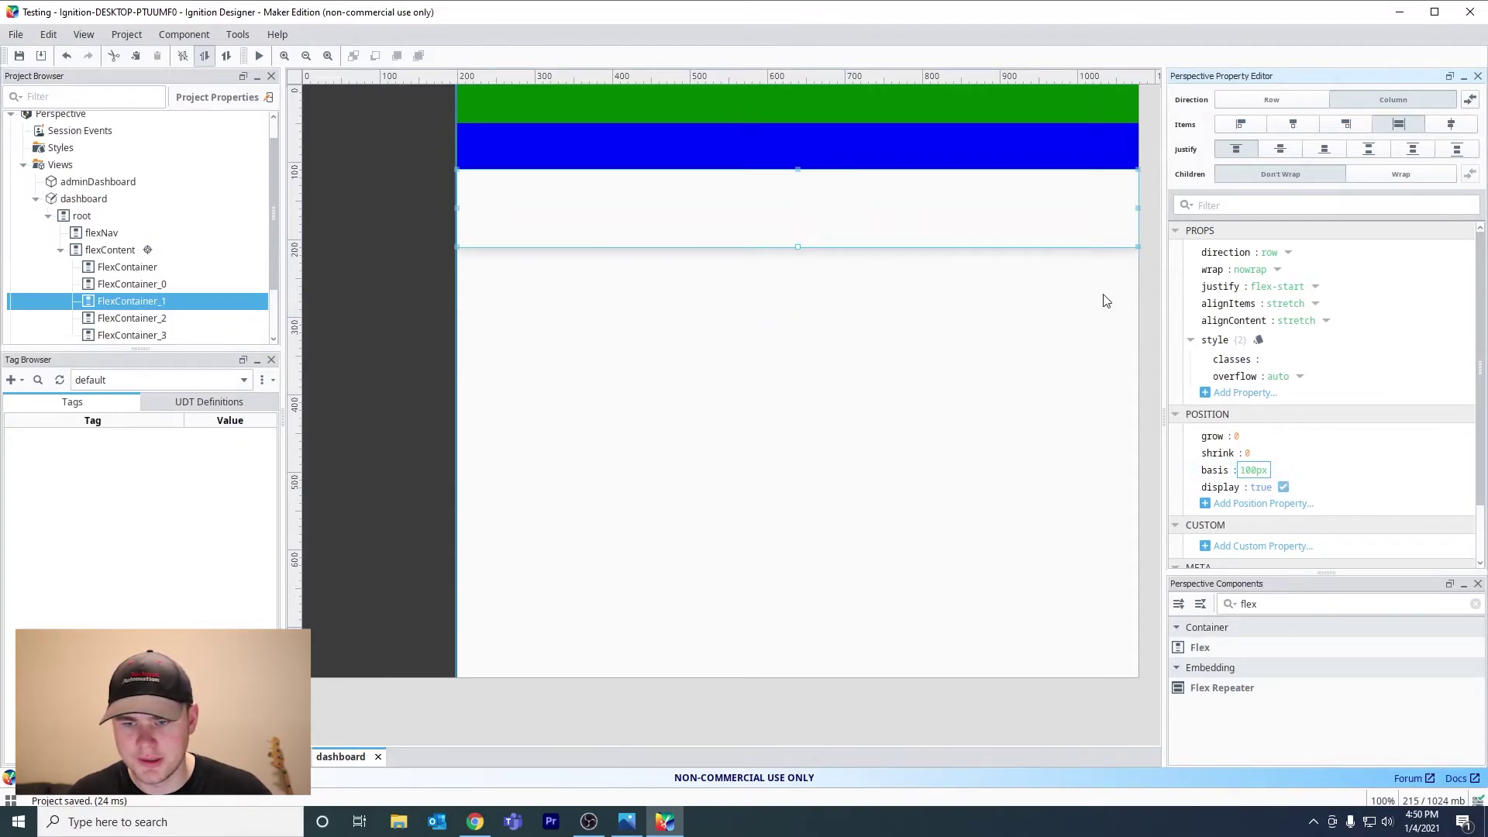
key("Return")
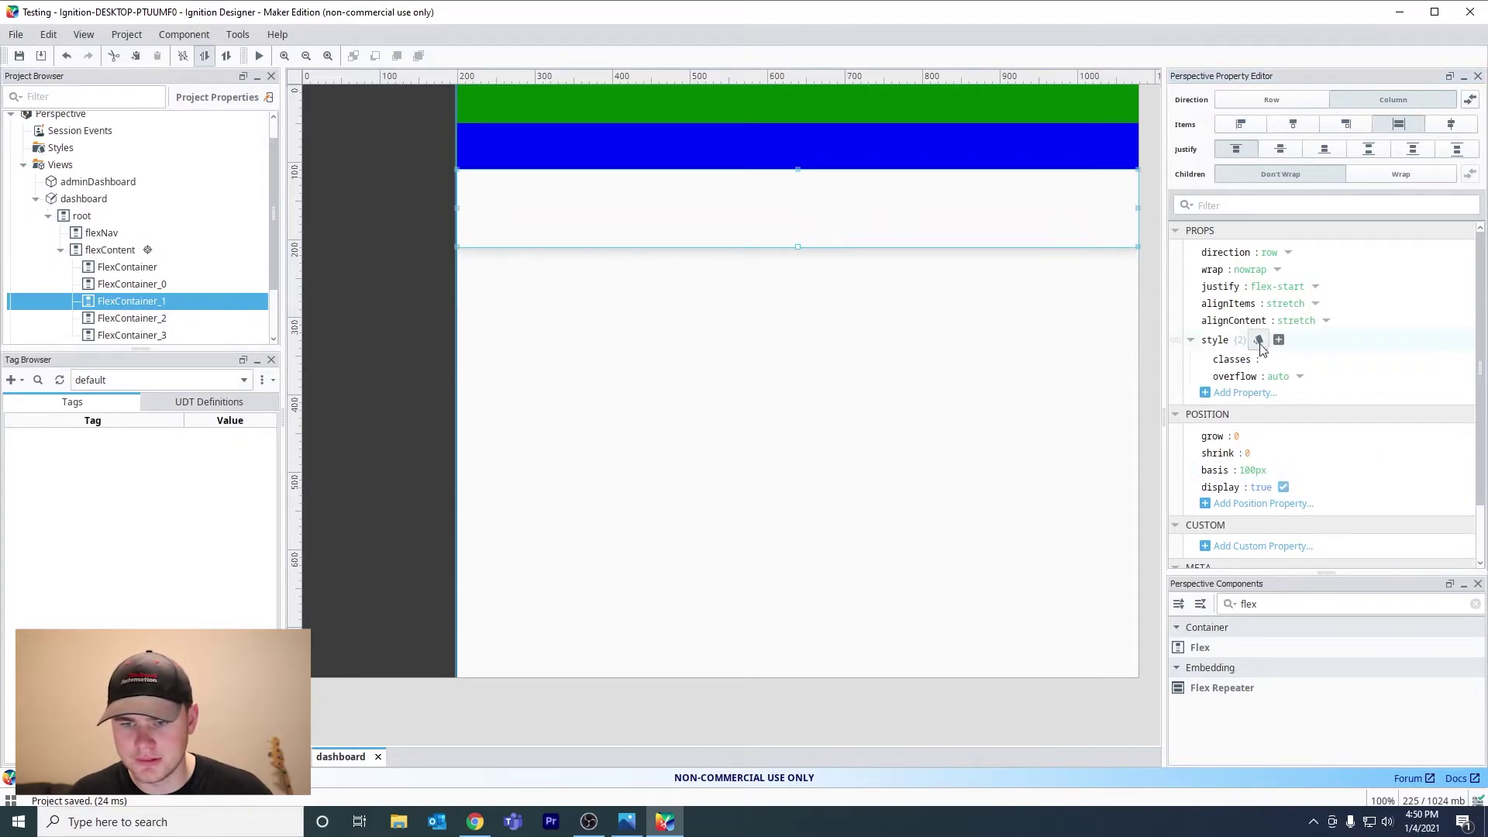
Add style background-color = pink to FlexContainer_1, fixing the misspelled property name.
left_click(1280, 342)
left_click(1296, 357)
type("ba")
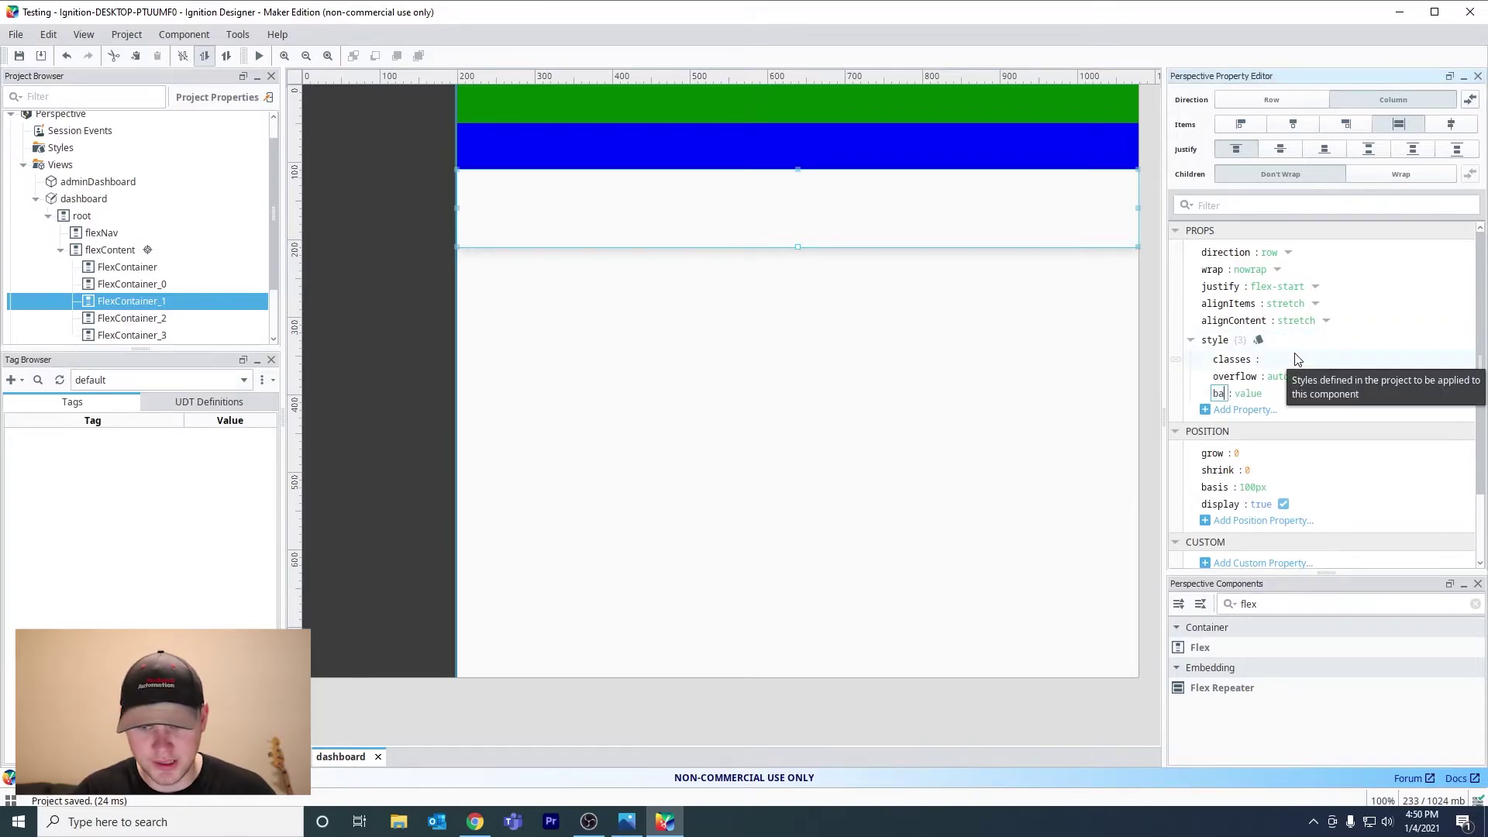
type("ckground-co")
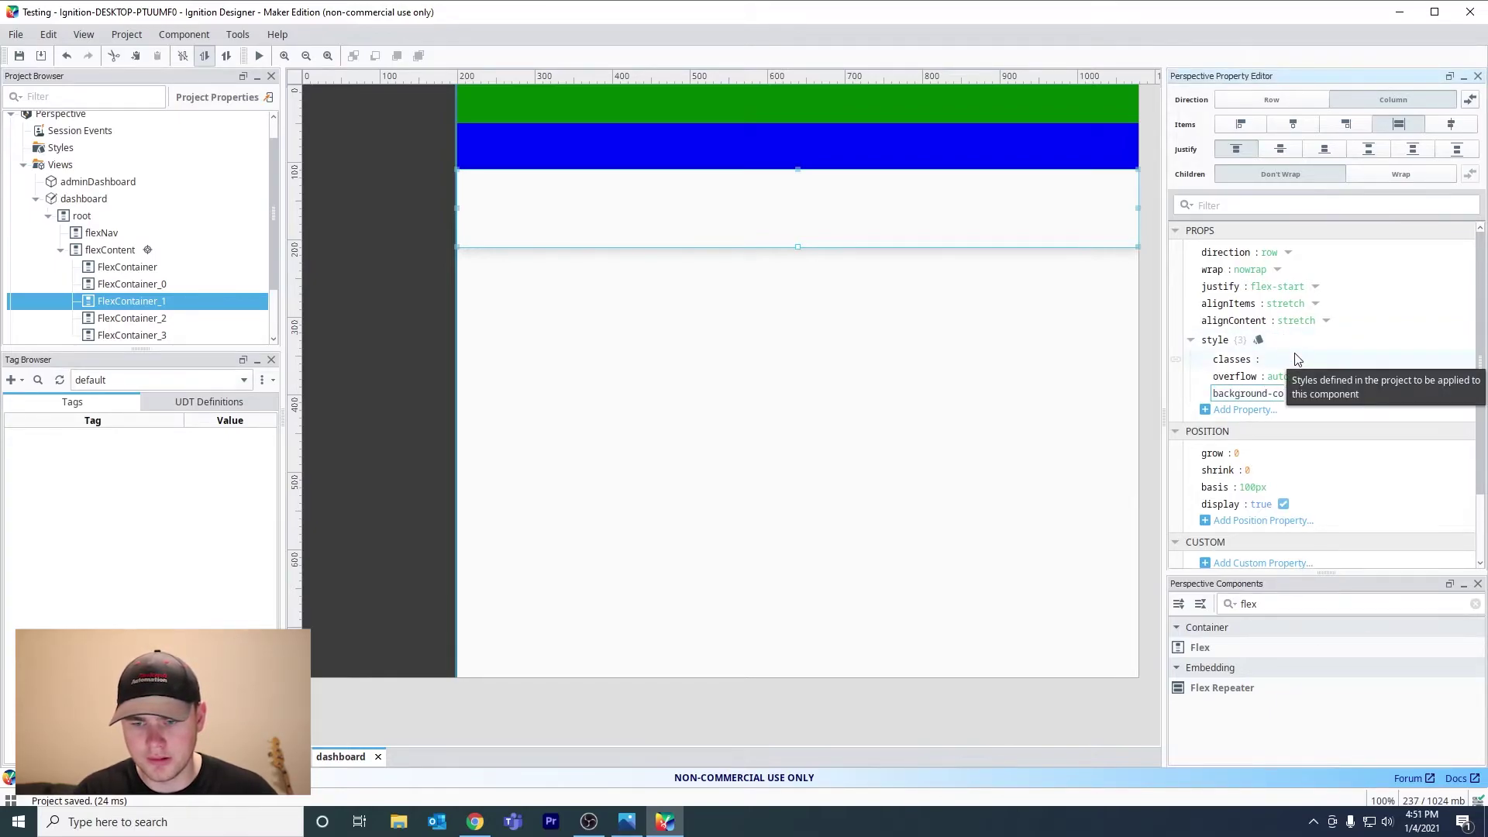
type("lro")
key("Return")
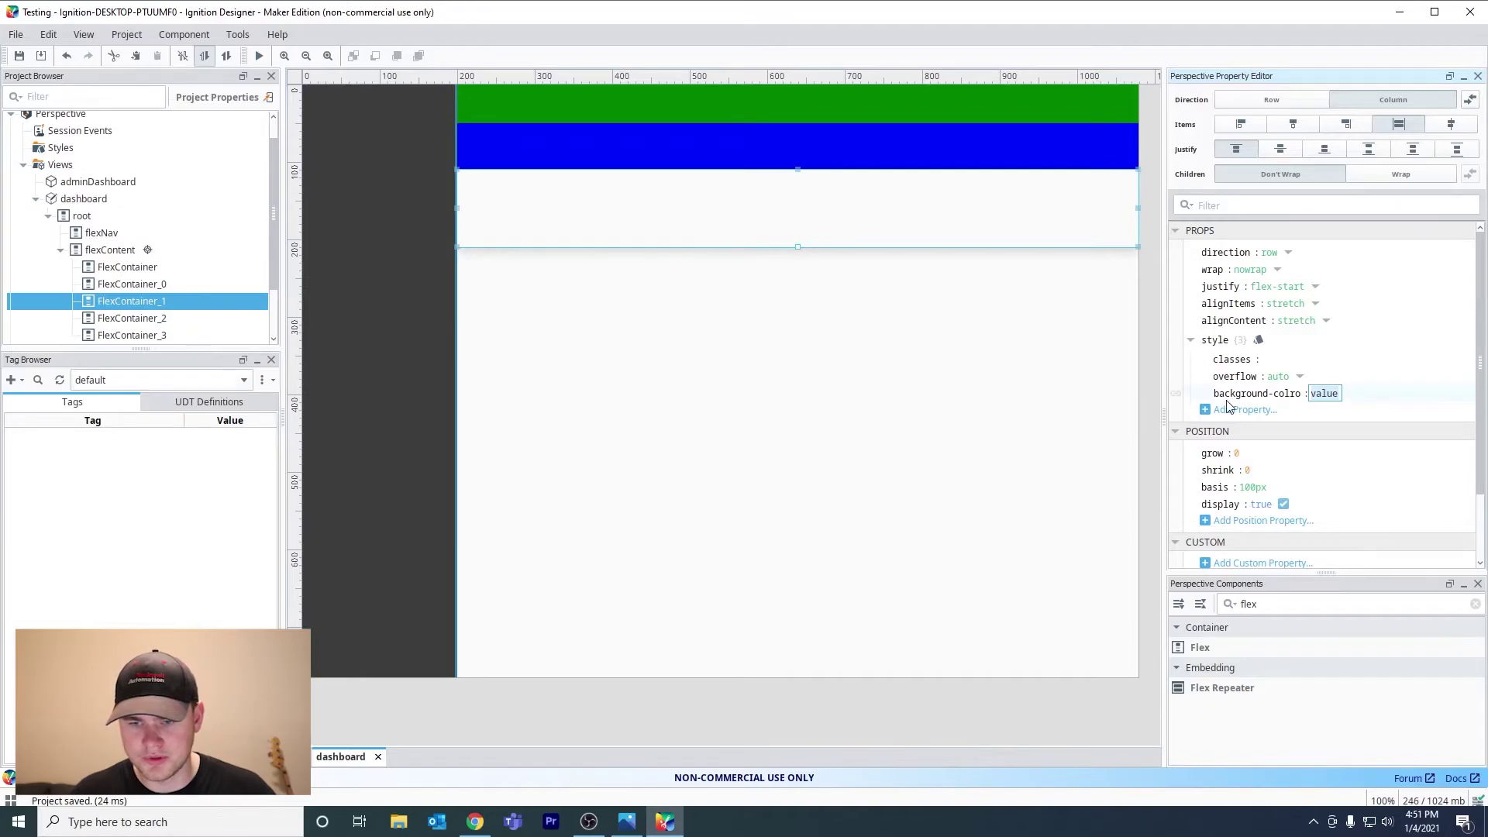
double_click(1274, 395)
key("BackSpace")
key("BackSpace")
key("BackSpace")
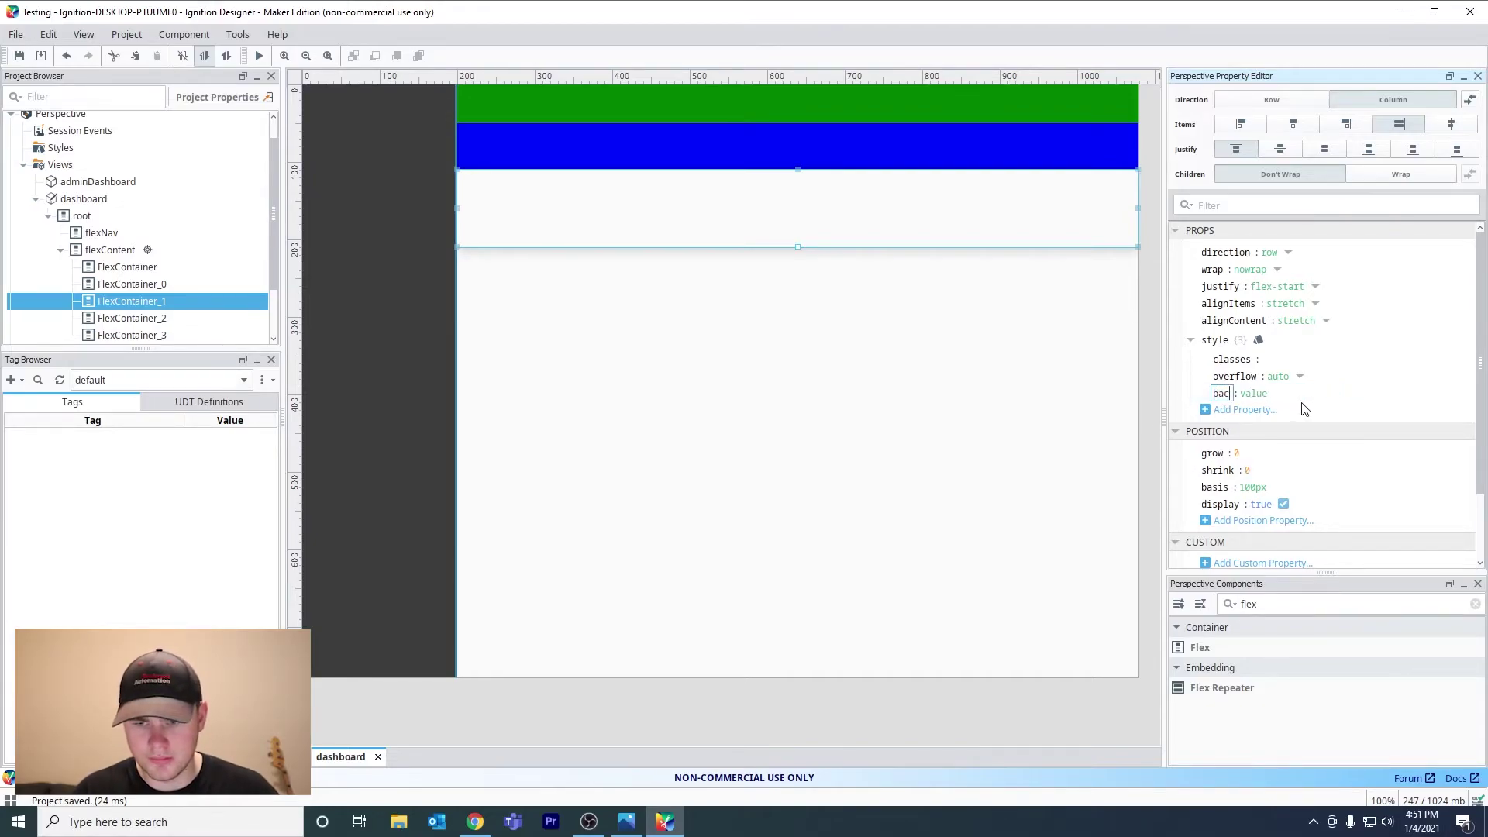
type("lor")
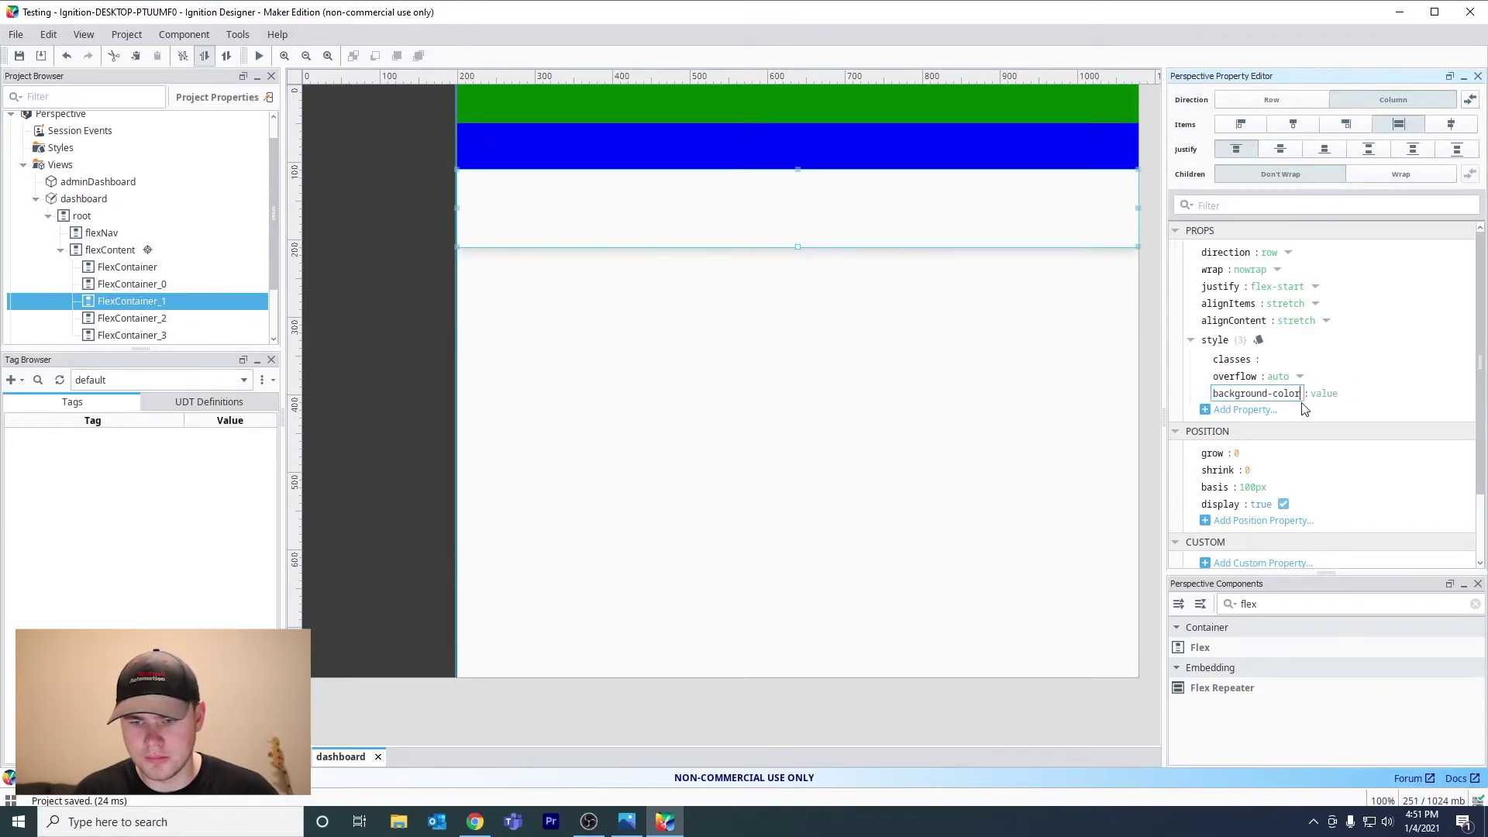
key("Return")
type("pink")
key("Return")
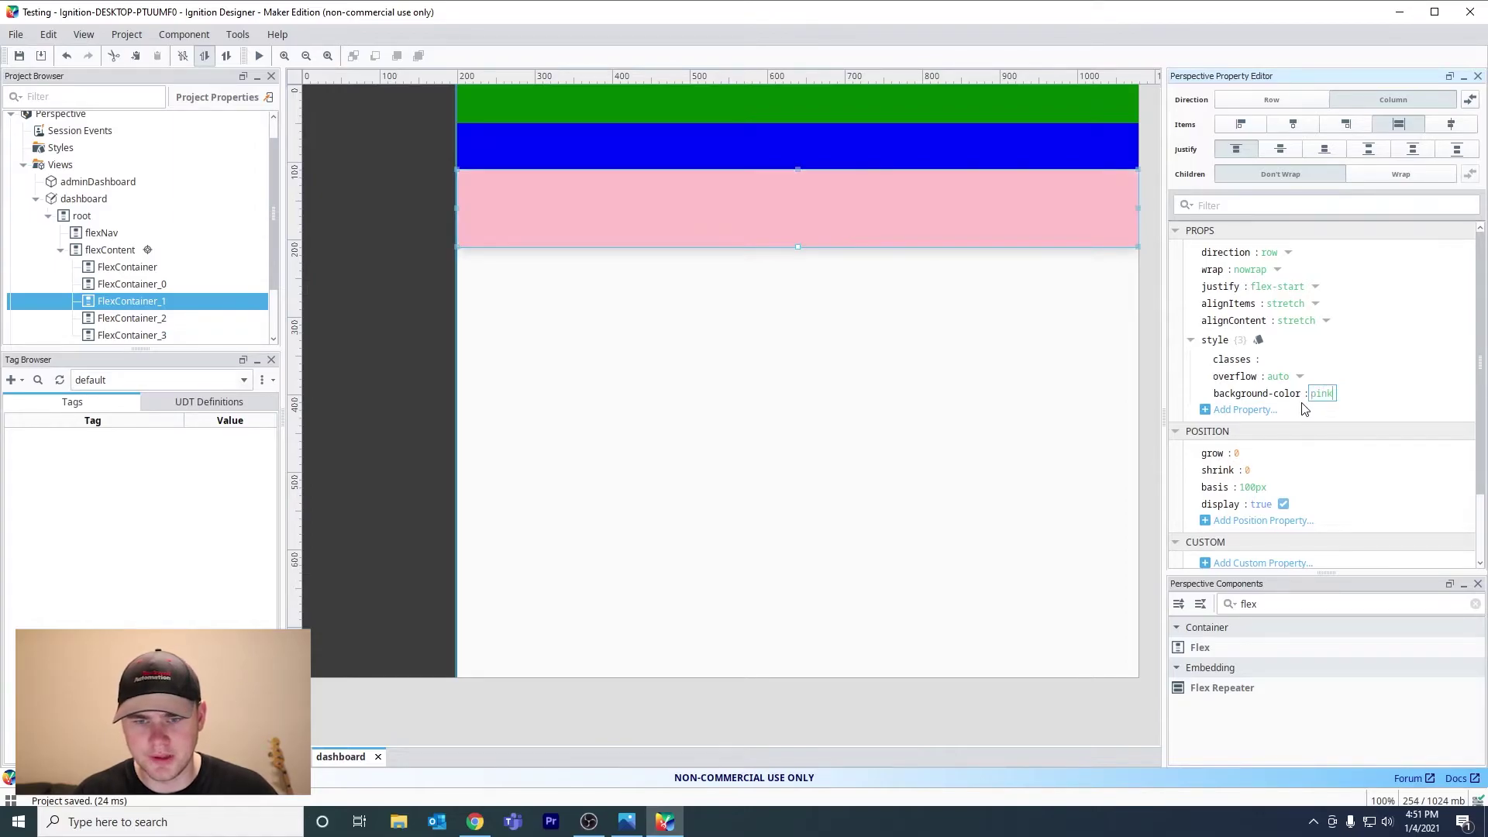
left_click(925, 313)
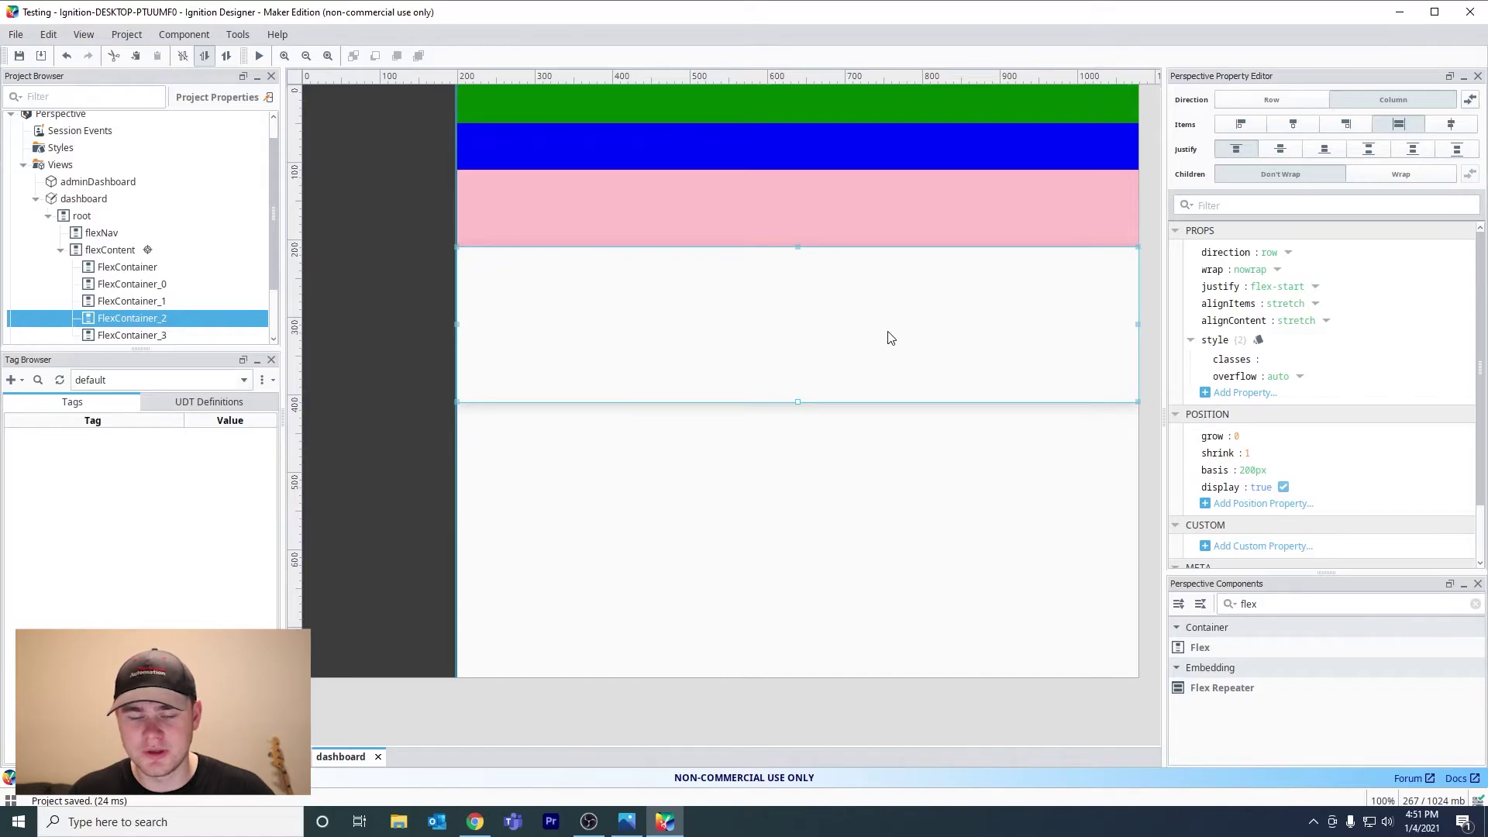
Set FlexContainer_3's shrink to 0 and basis to 300px.
left_click(874, 475)
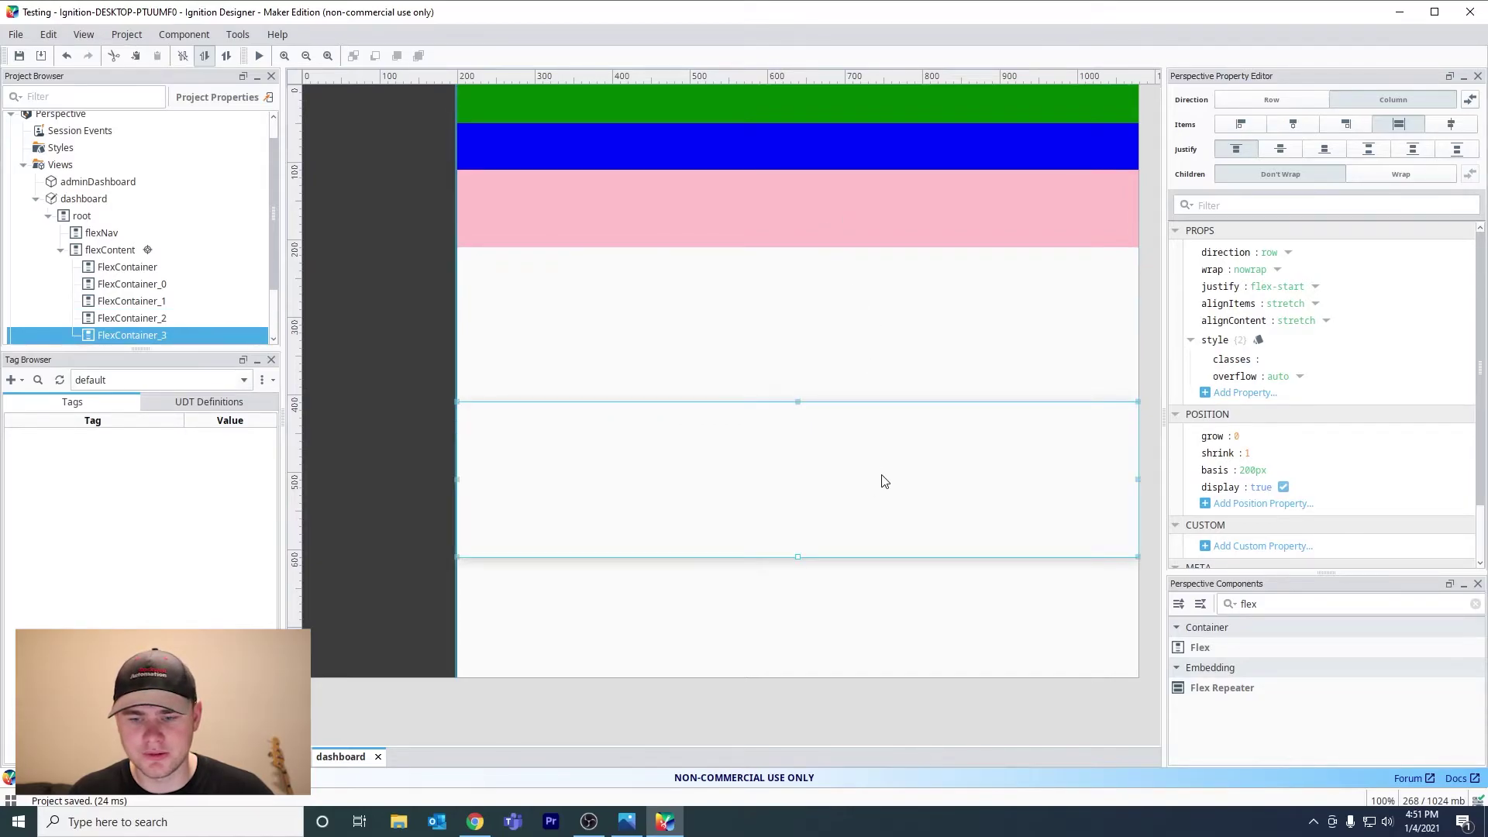
left_click(1269, 456)
type("0")
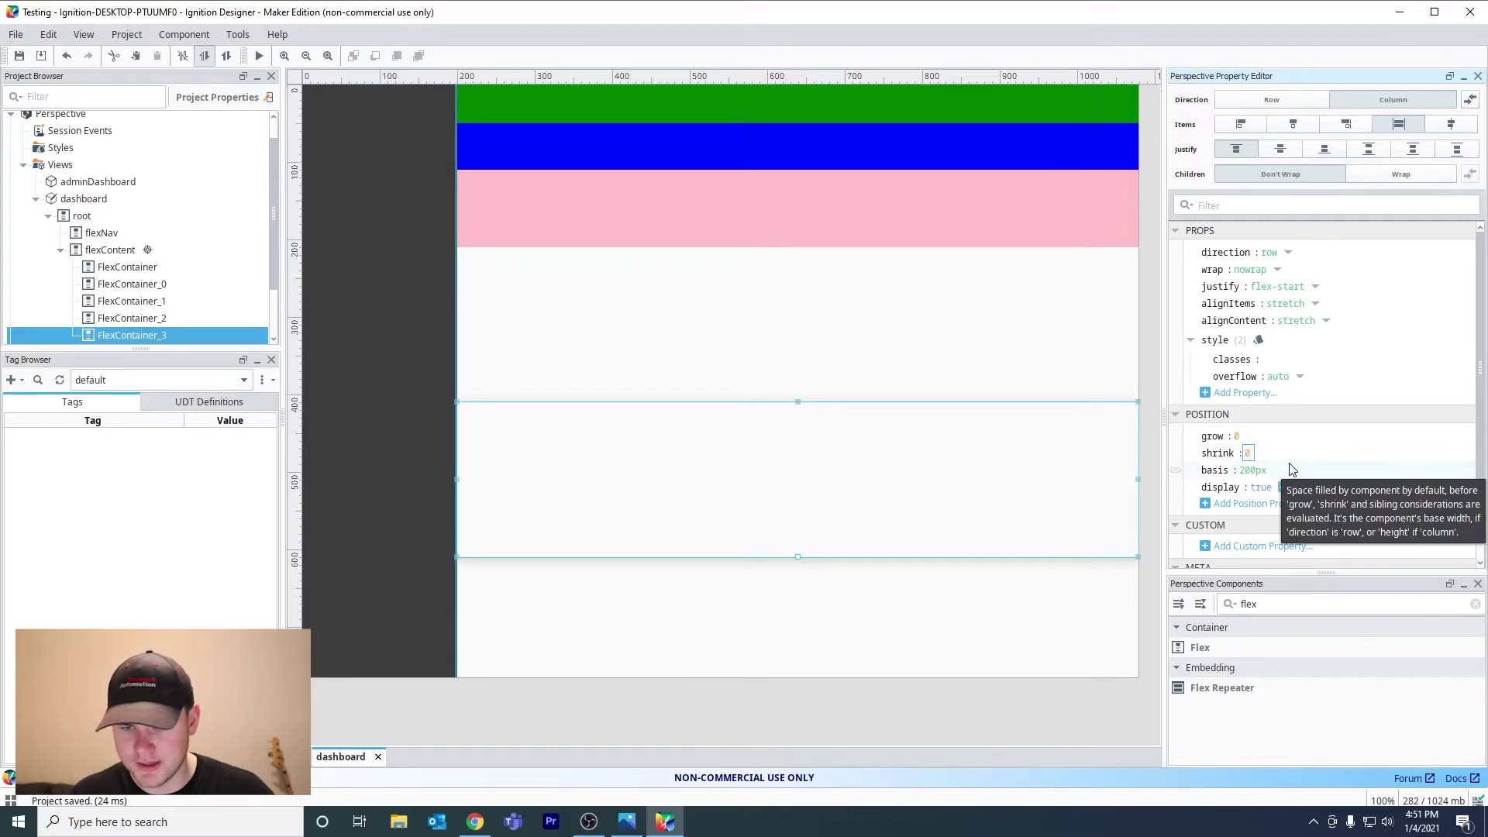
left_click(1292, 470)
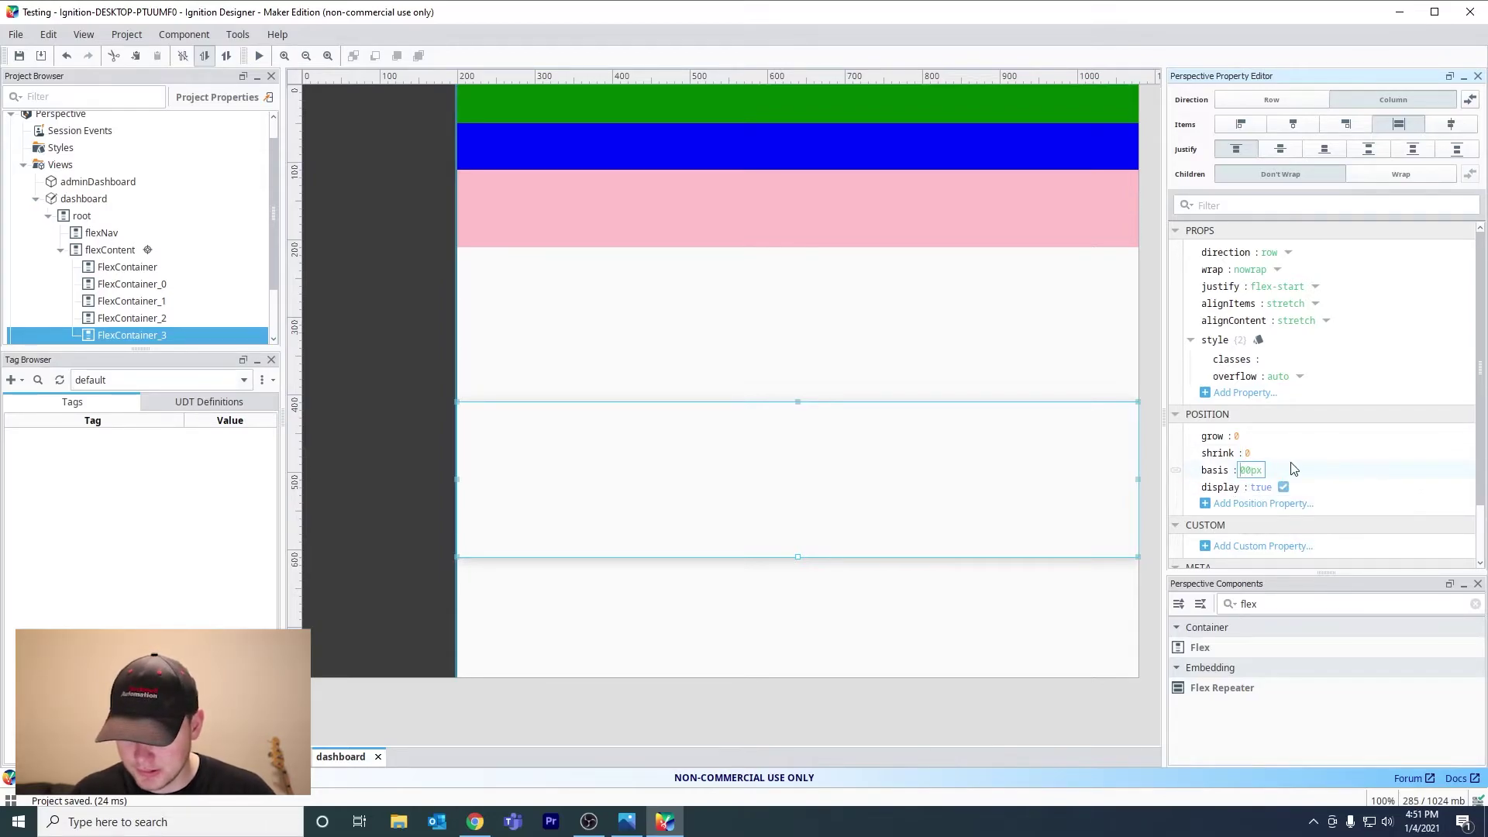
type("3")
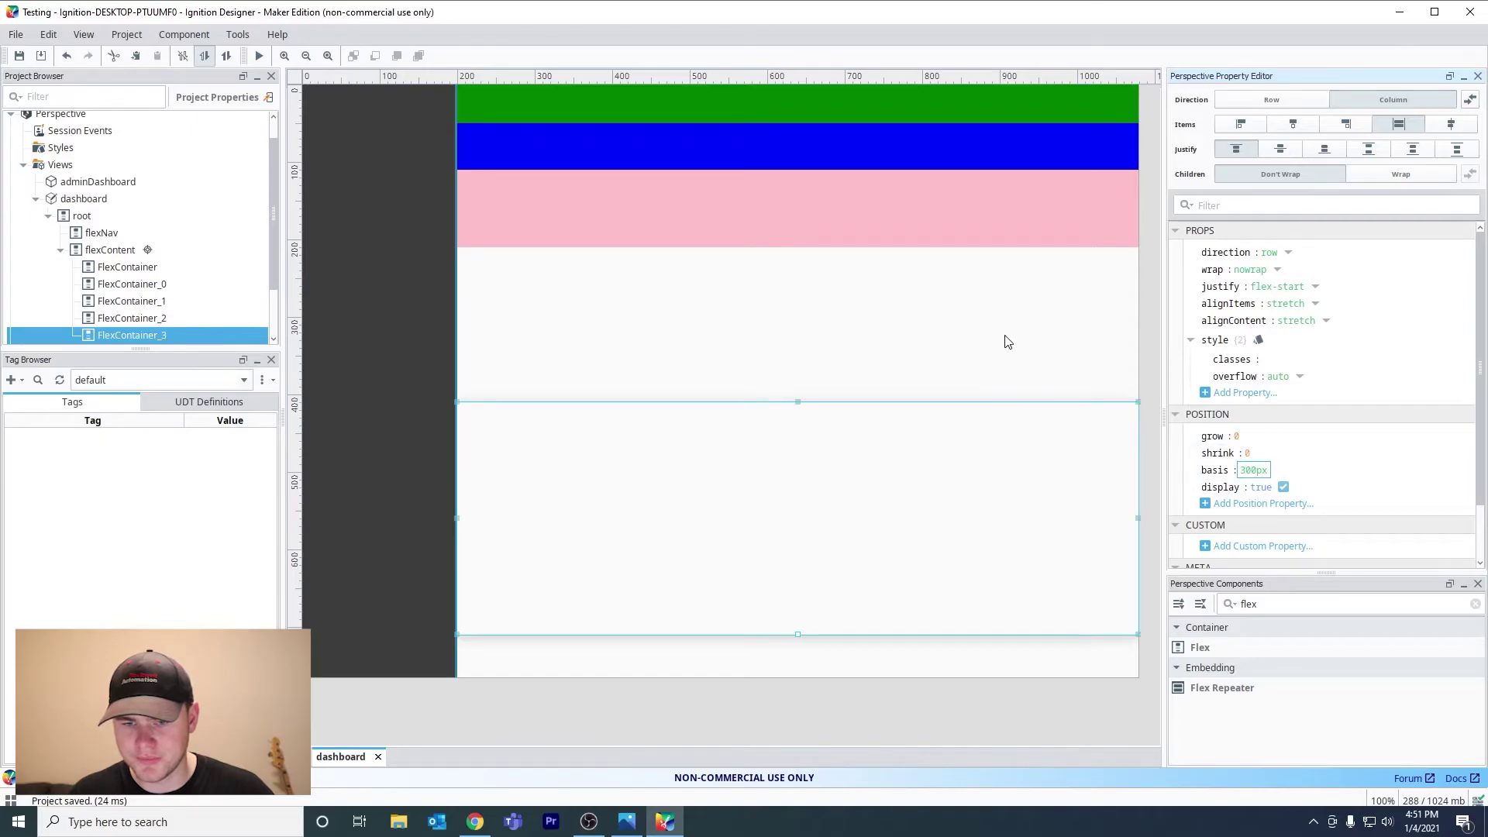
key("Return")
Add style background-color = red to FlexContainer_3.
left_click(1271, 393)
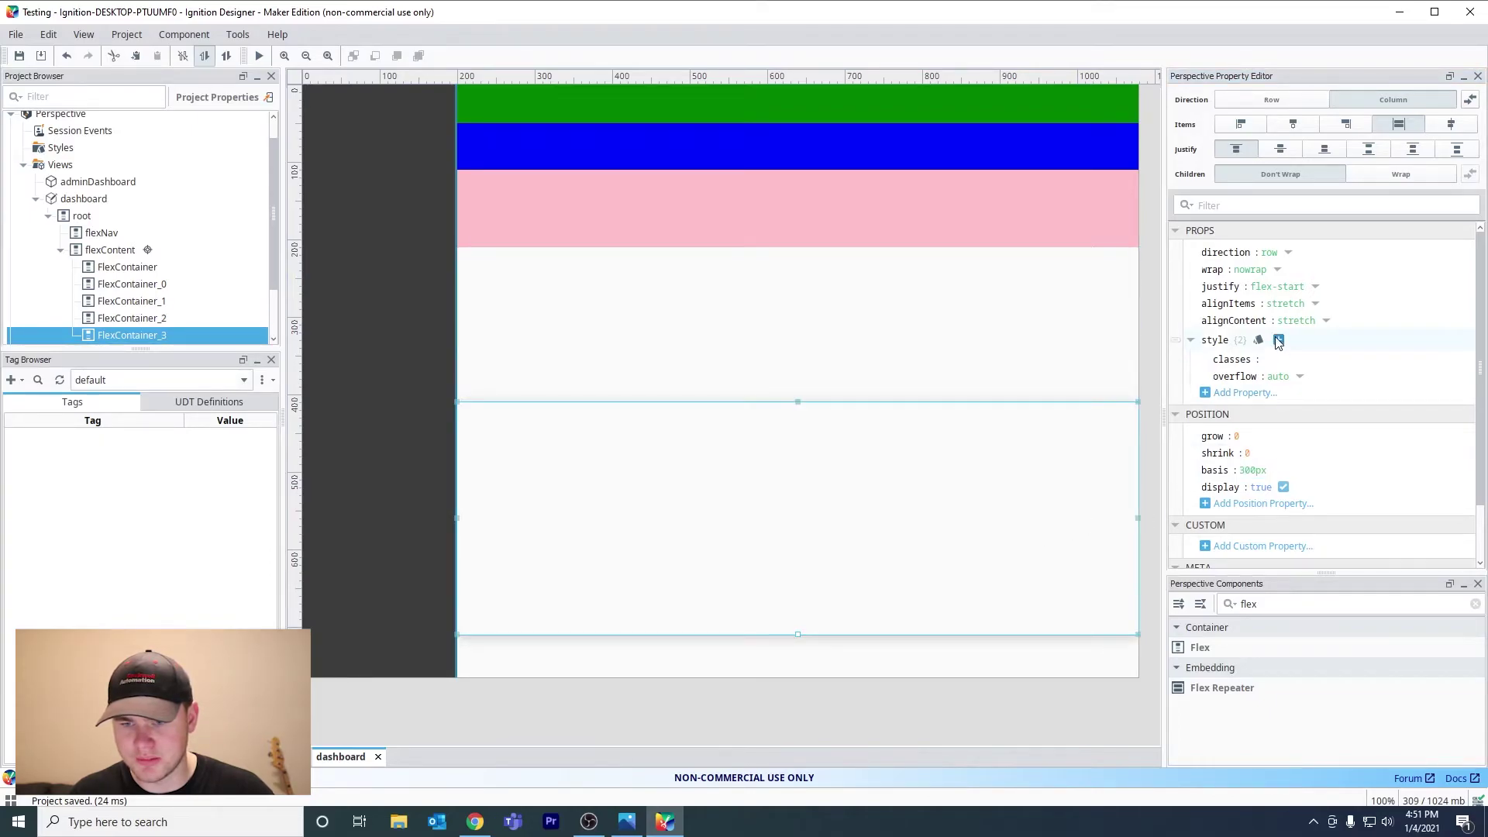
left_click(1294, 353)
type("background-c")
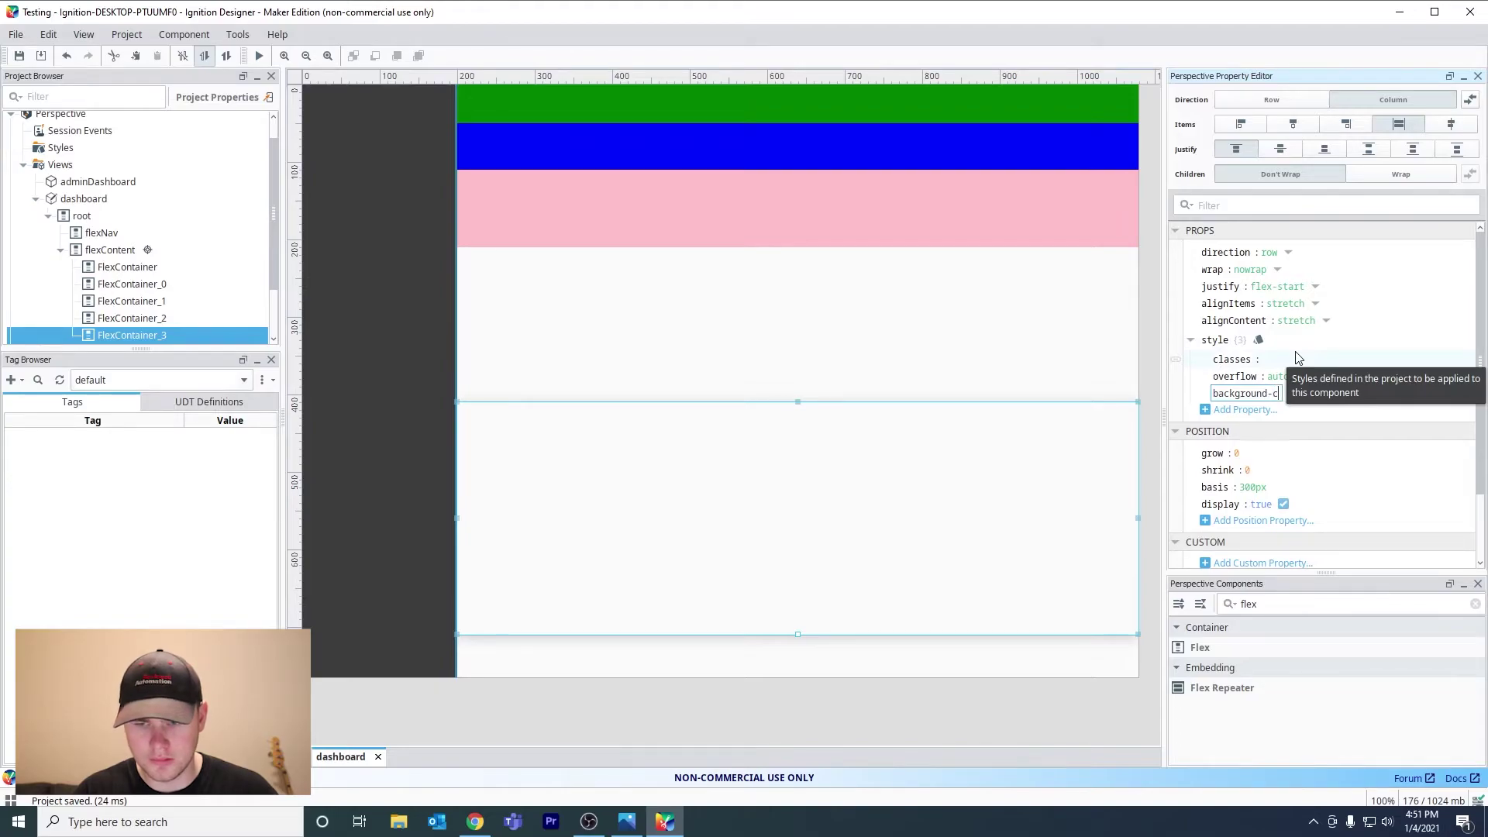
type("olor")
key("Return")
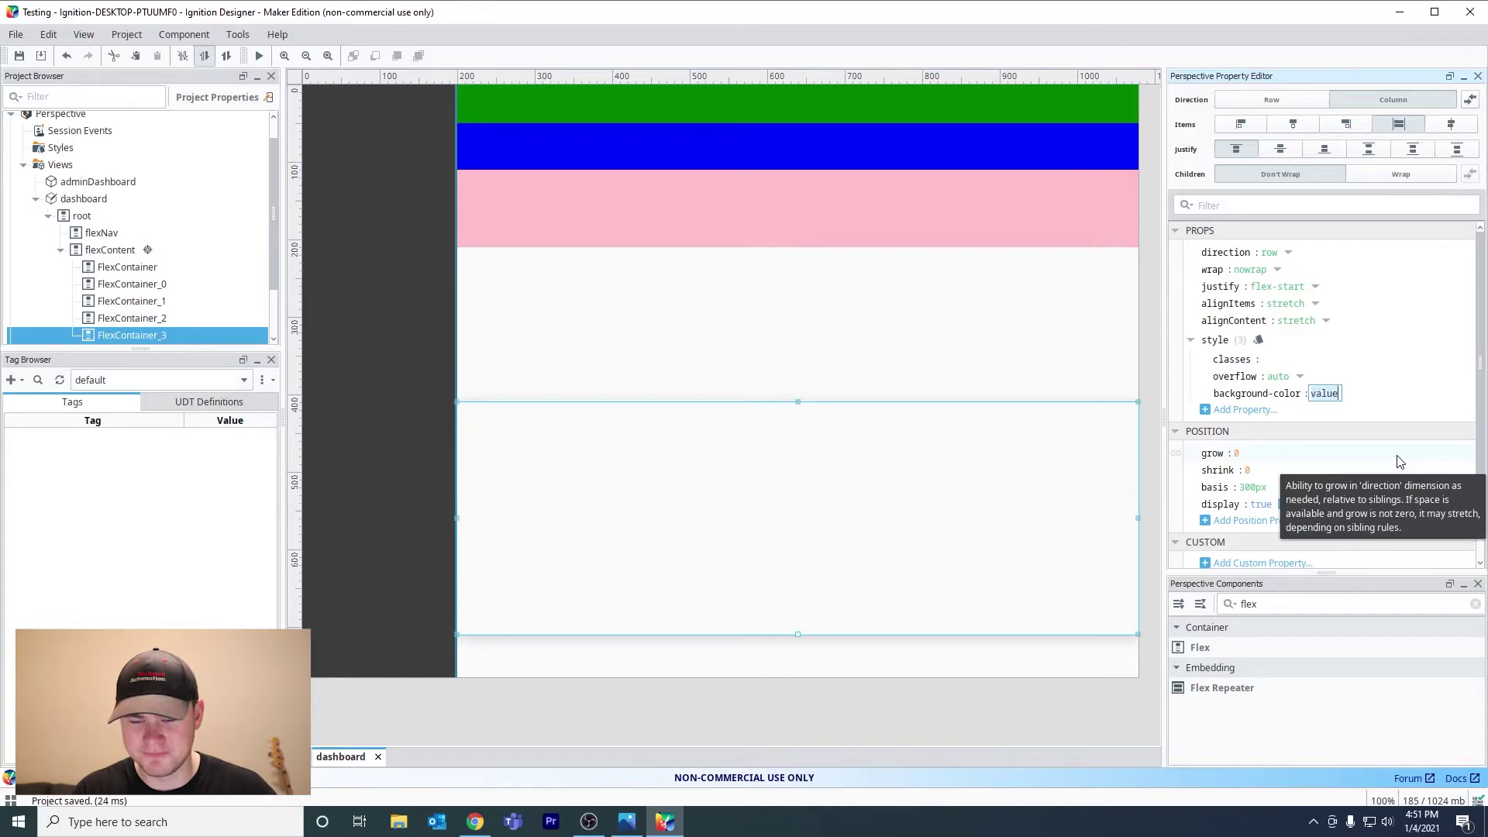
type("red")
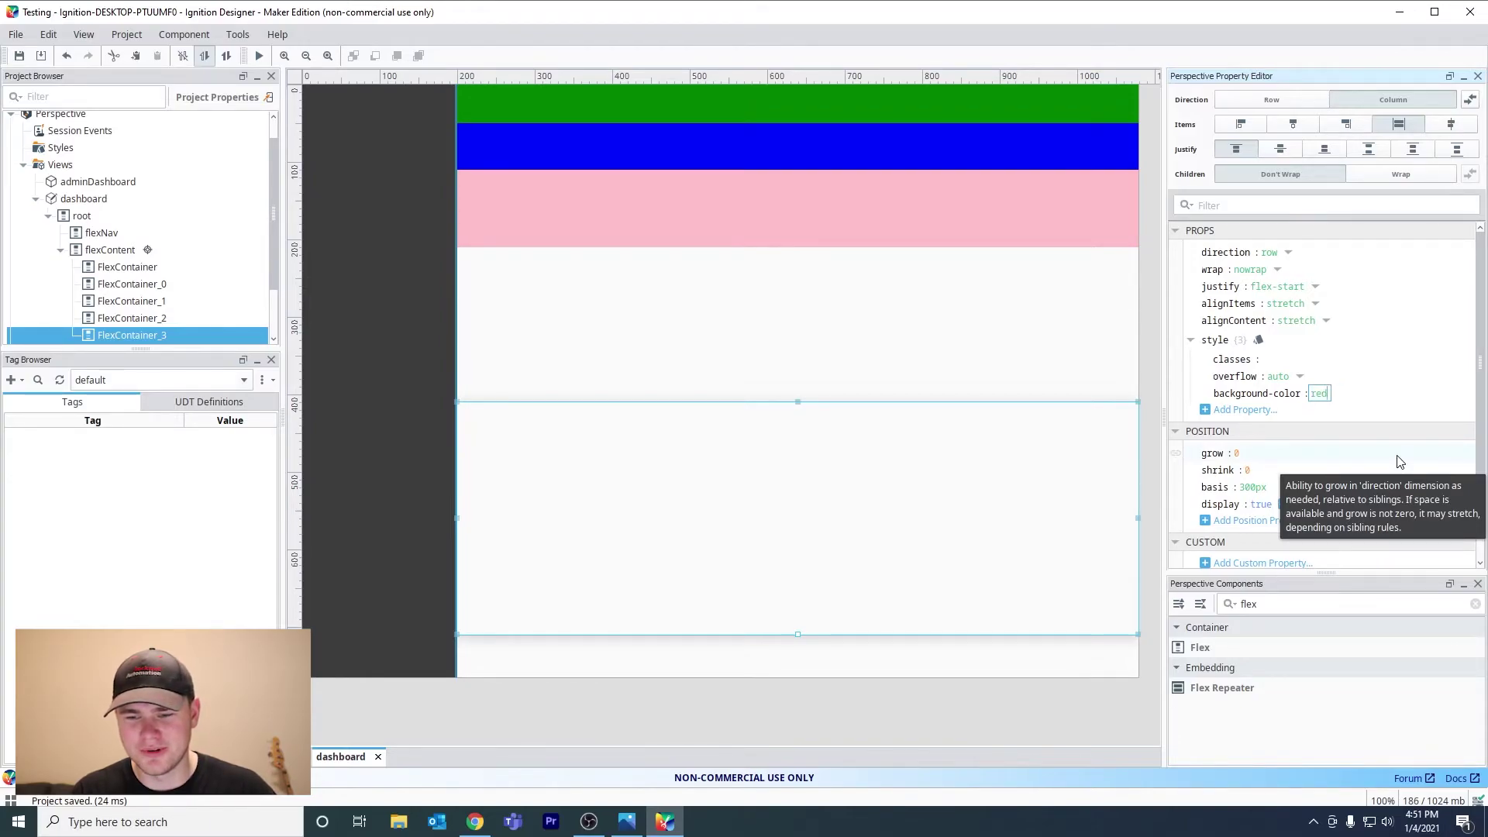
key("Return")
left_click(1008, 339)
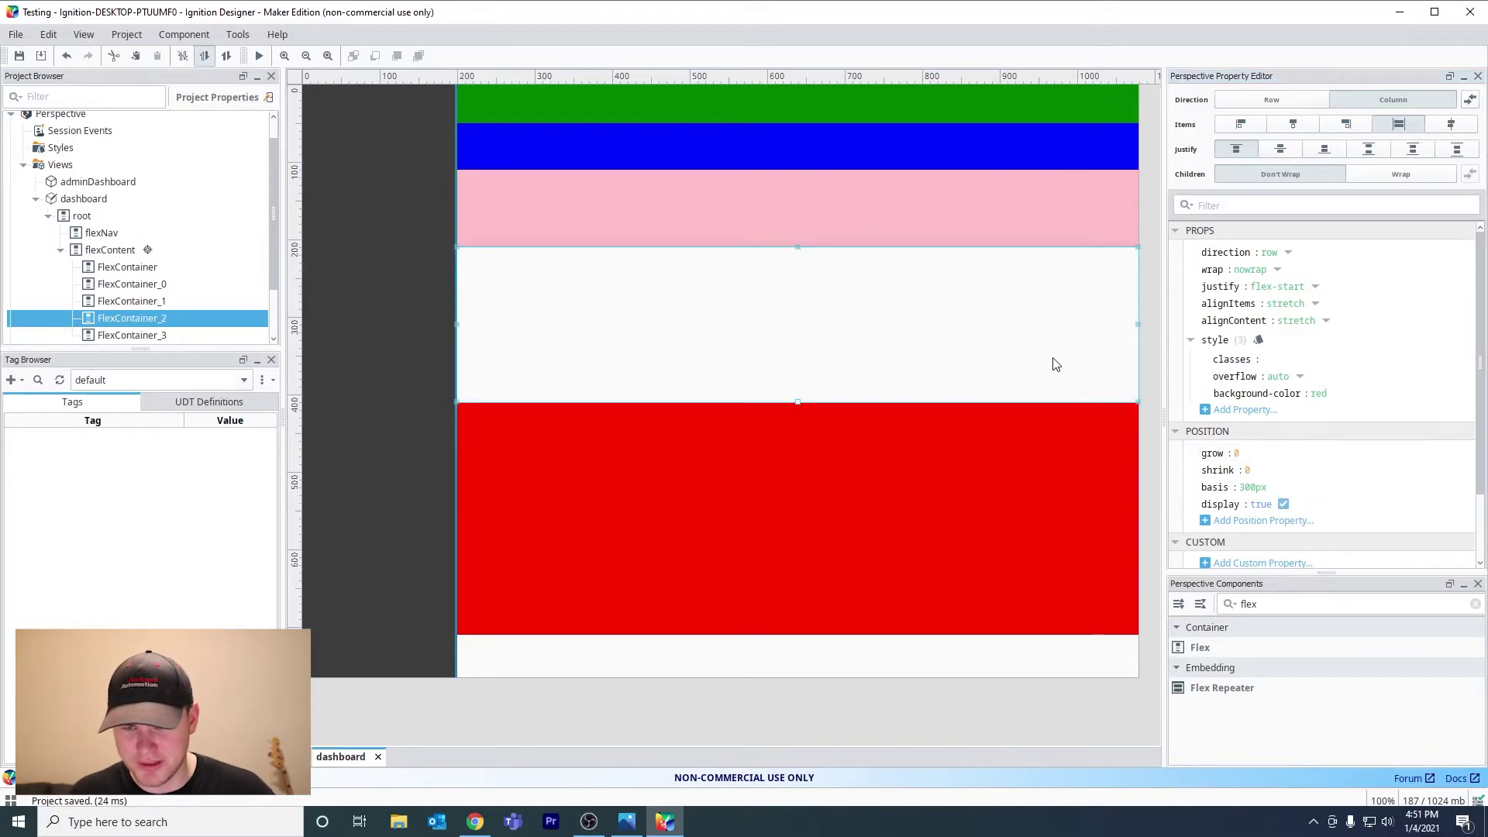
left_click(1310, 463)
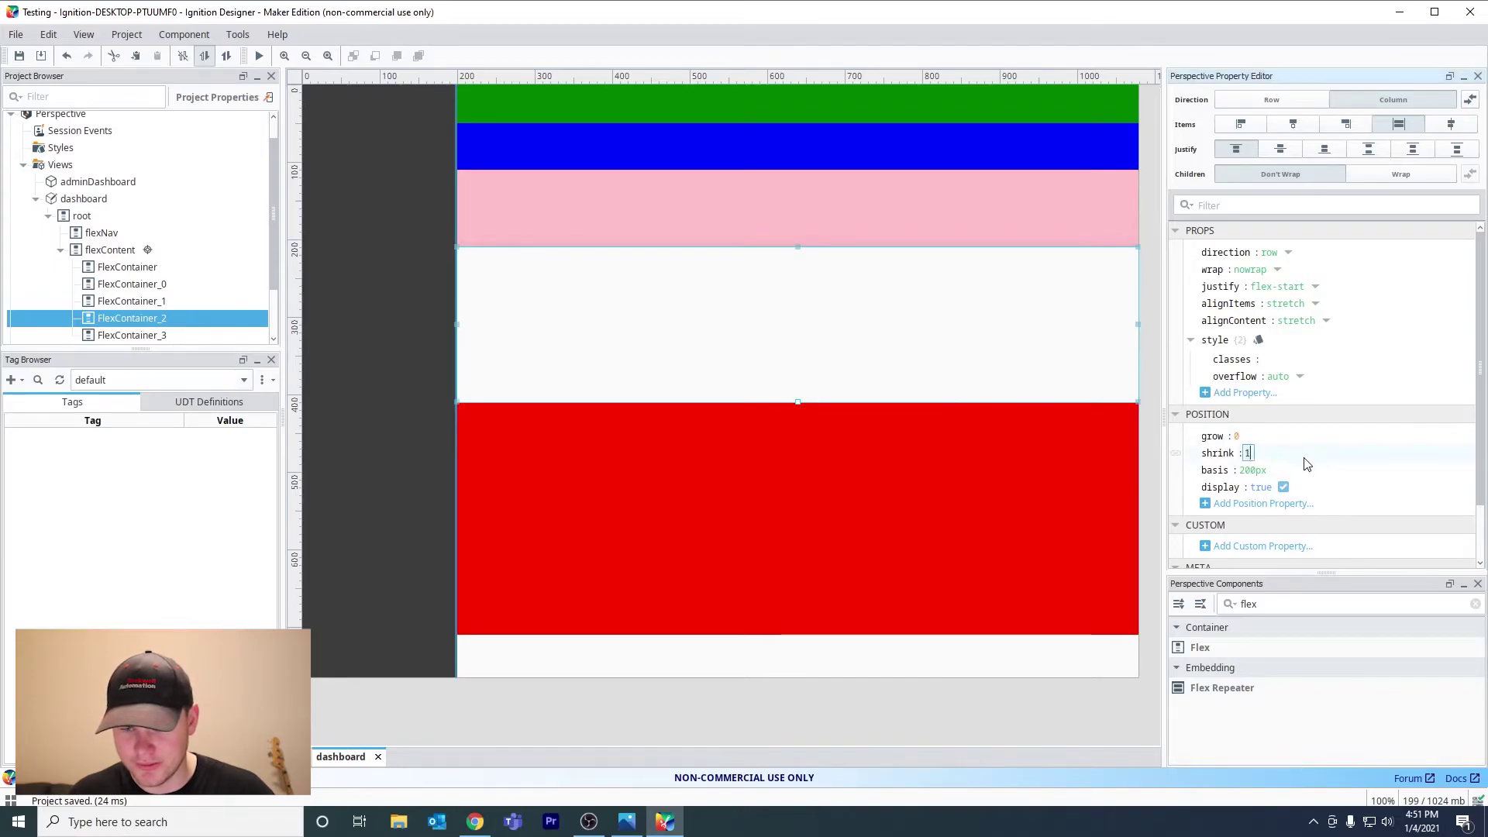
left_click(641, 826)
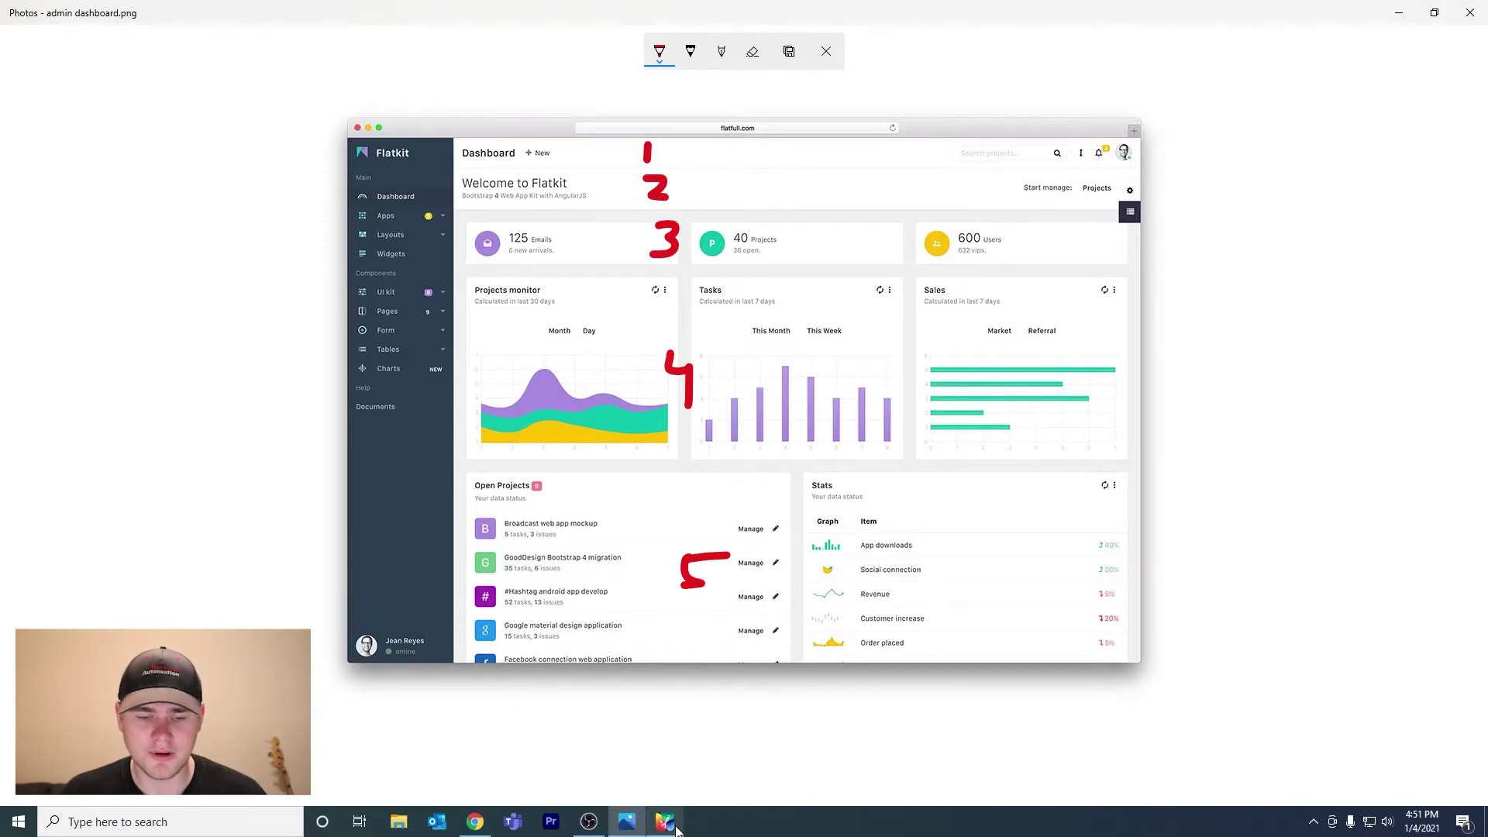
mouse_move(679, 827)
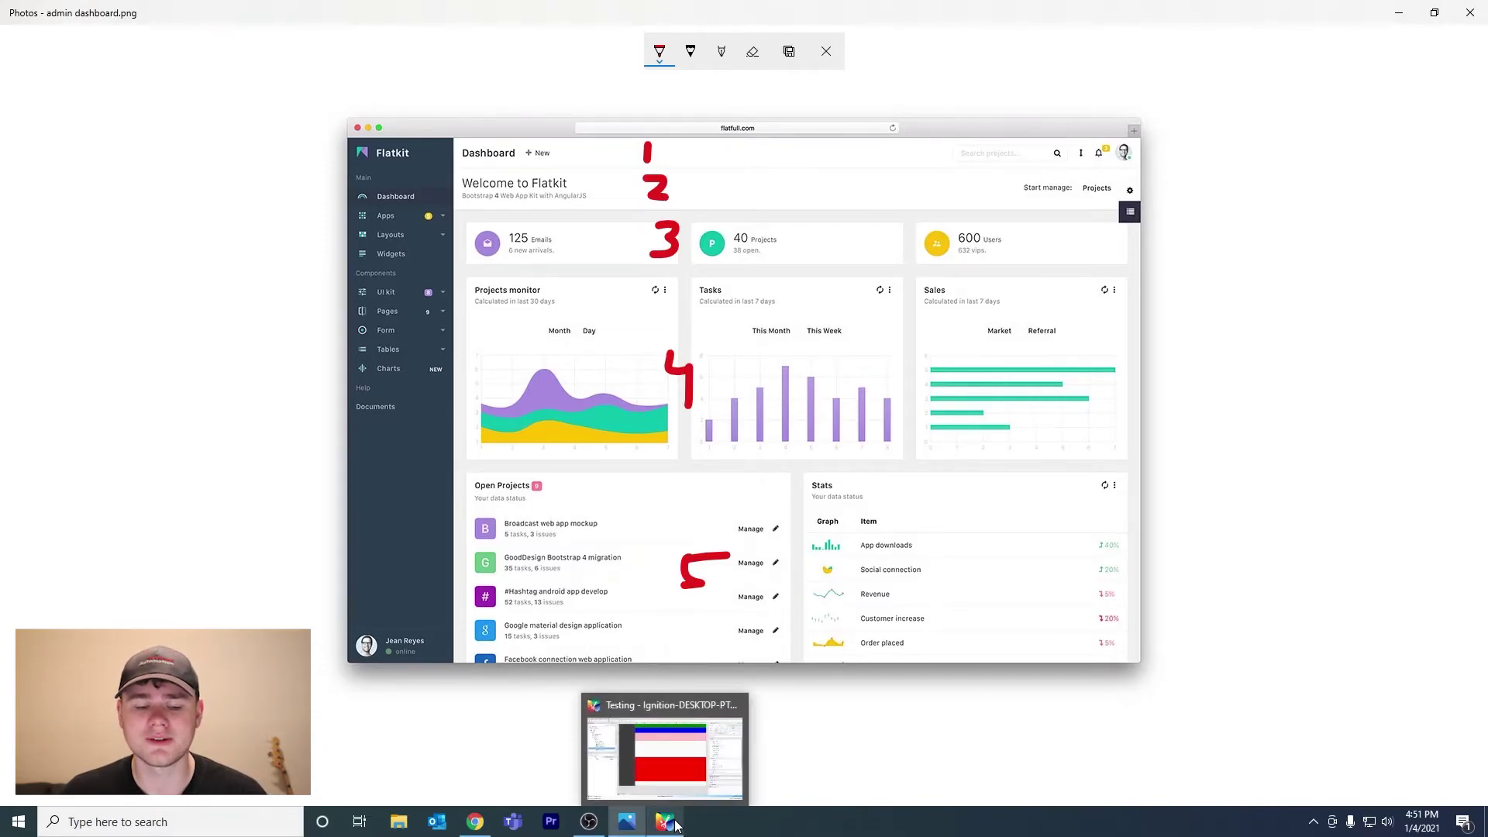
left_click(691, 755)
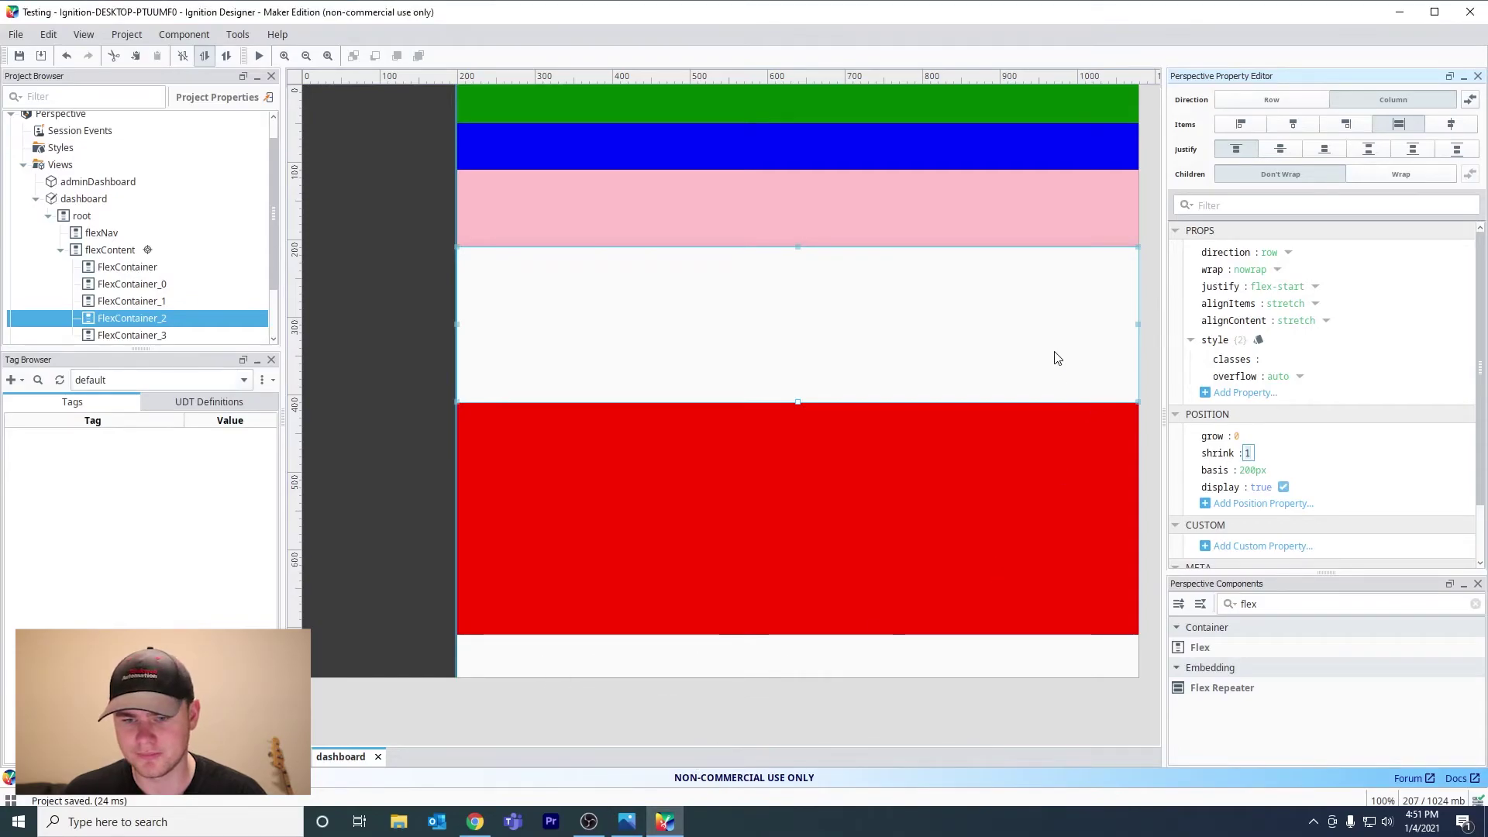
Set the white FlexContainer_2 row's grow to 1 so it fills spare height.
type("0")
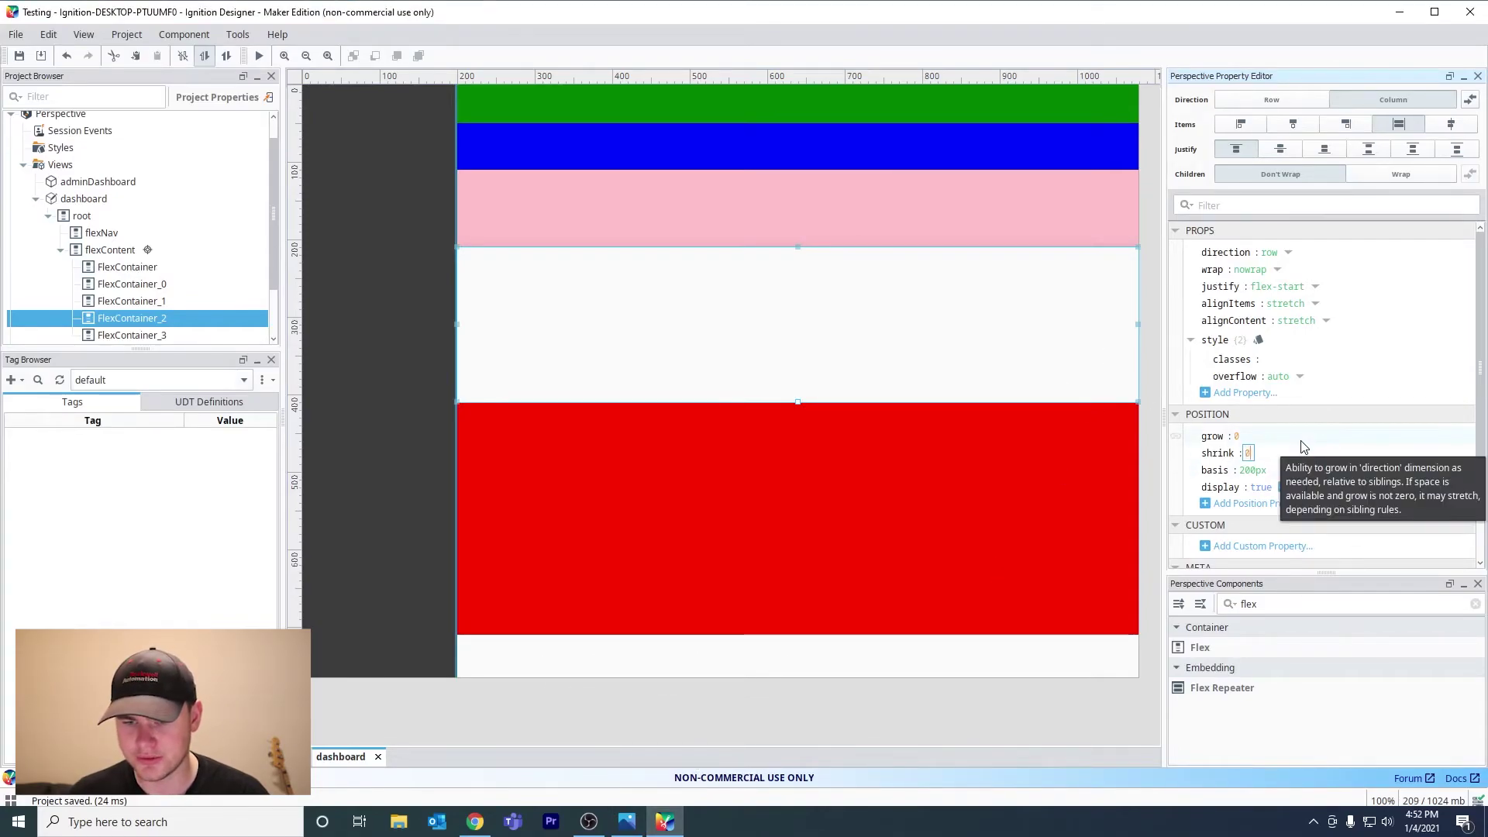
left_click(1241, 470)
left_click(1248, 453)
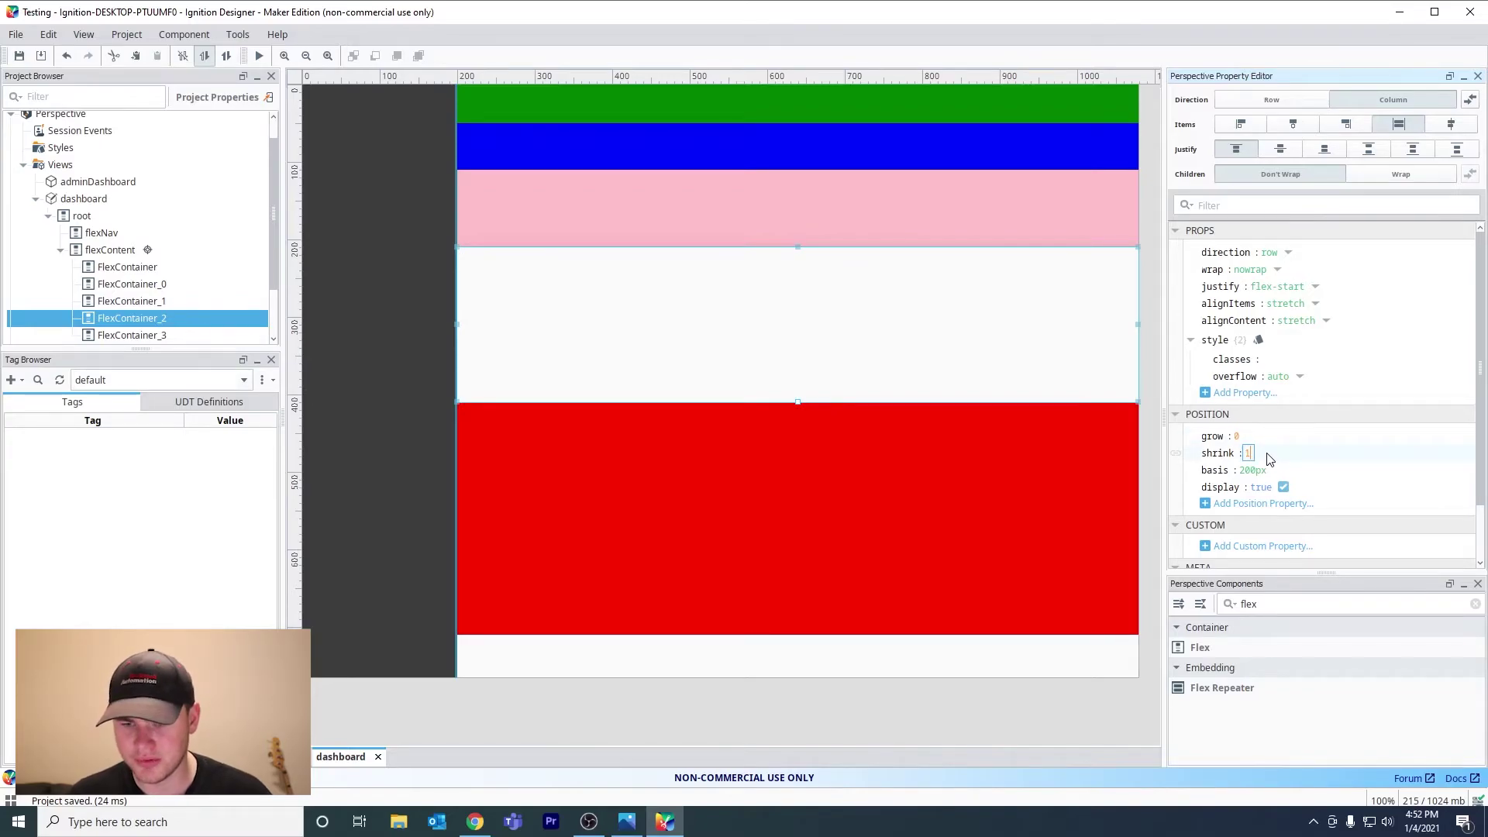
left_click(1272, 441)
type("1")
key("Return")
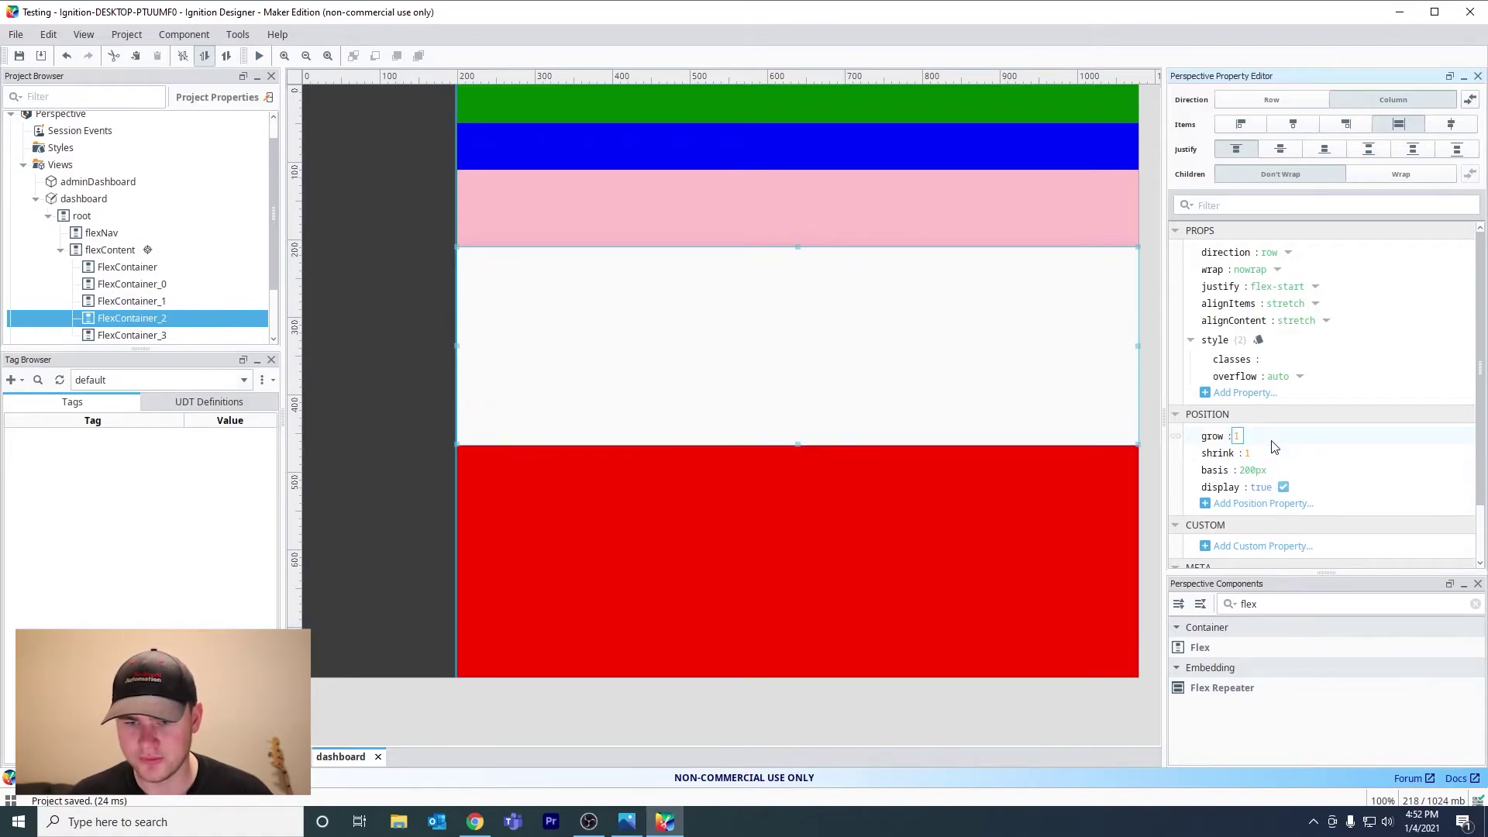
left_click(944, 341)
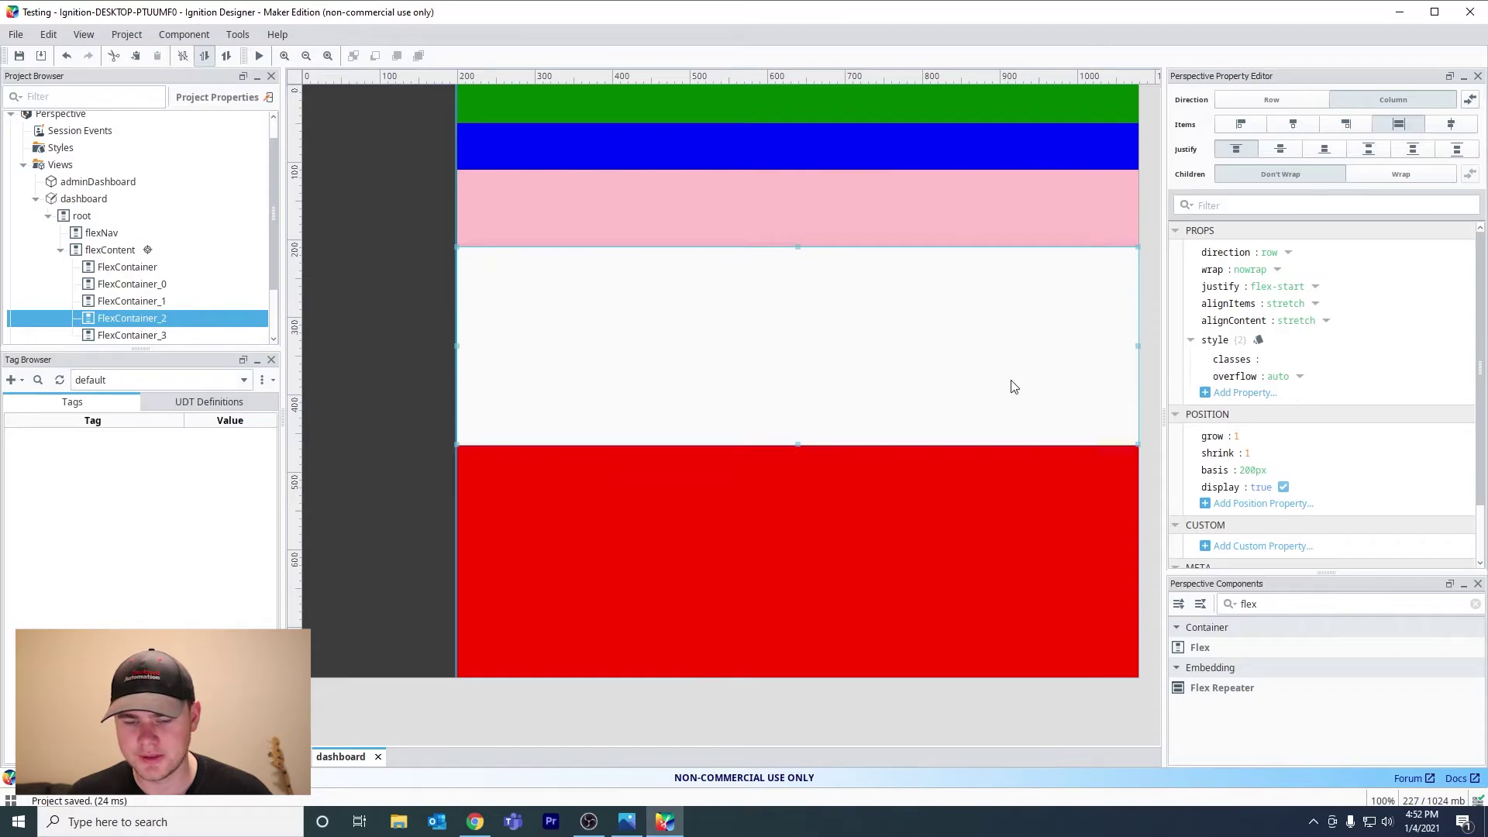
left_click(1067, 526)
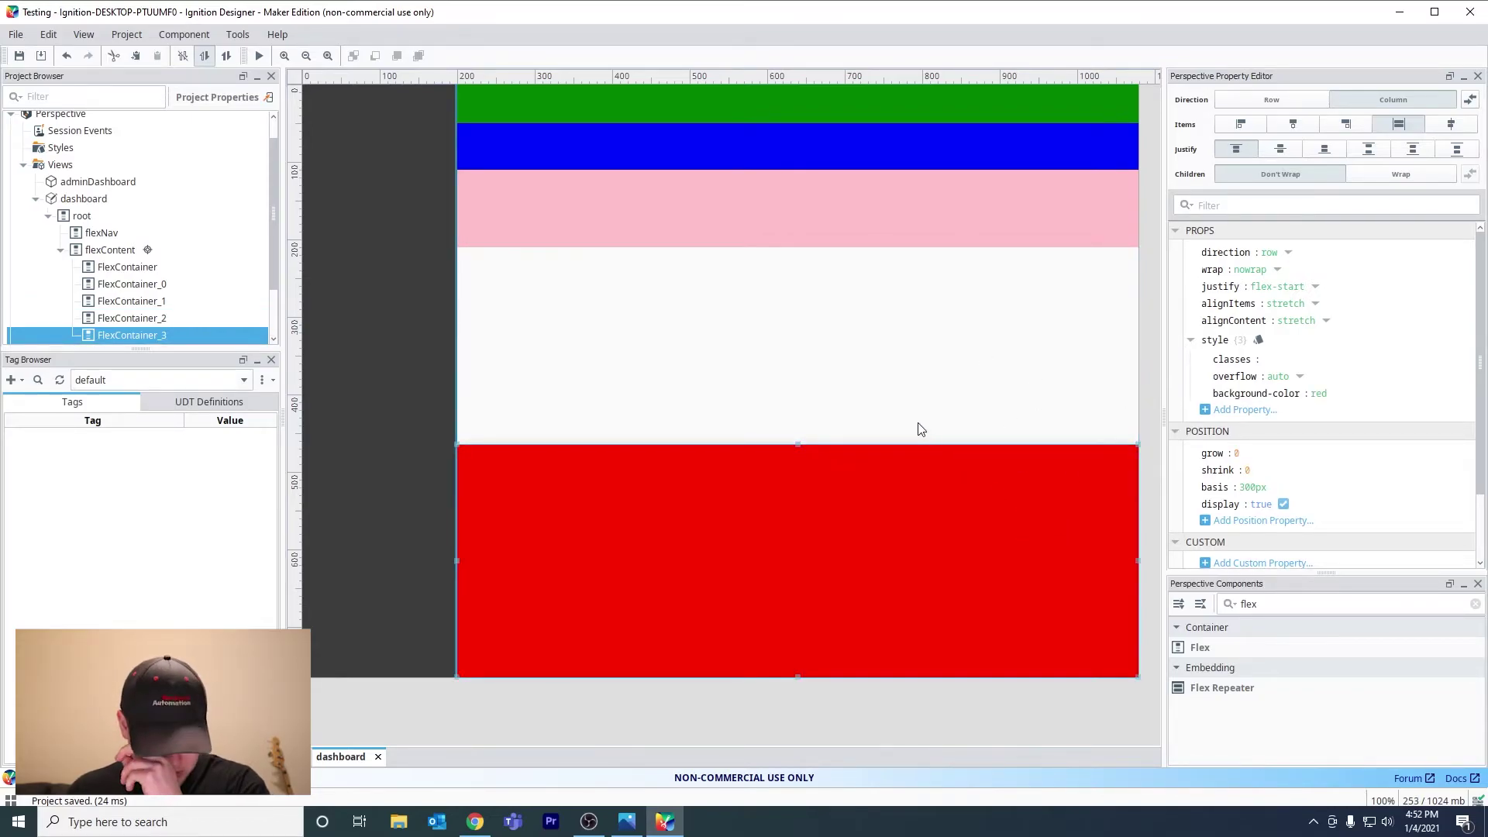
Save, then shrink the restored Perspective session window to watch the rows reflow.
left_click(19, 55)
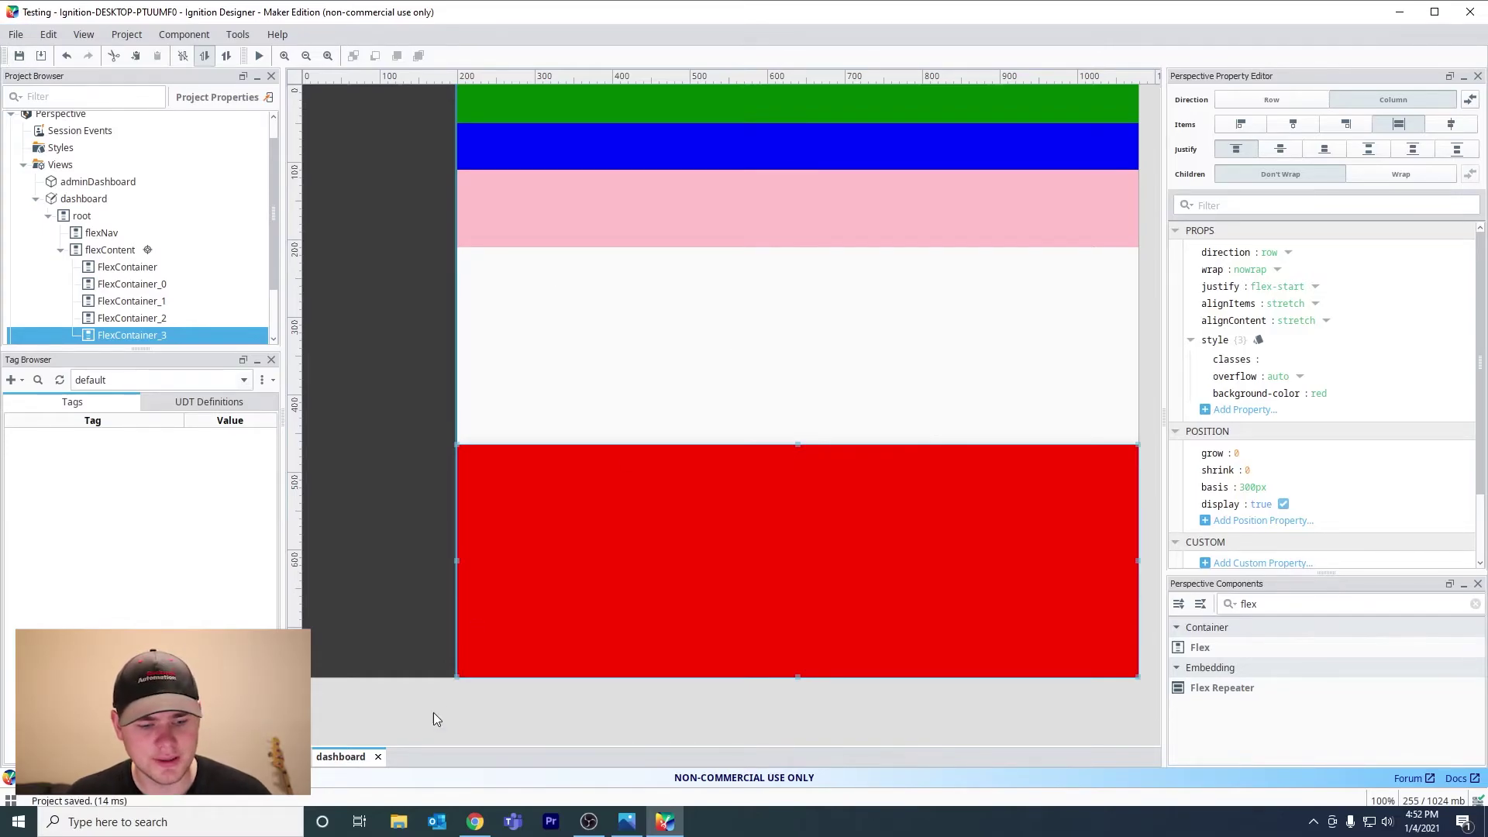
left_click(475, 822)
double_click(542, 3)
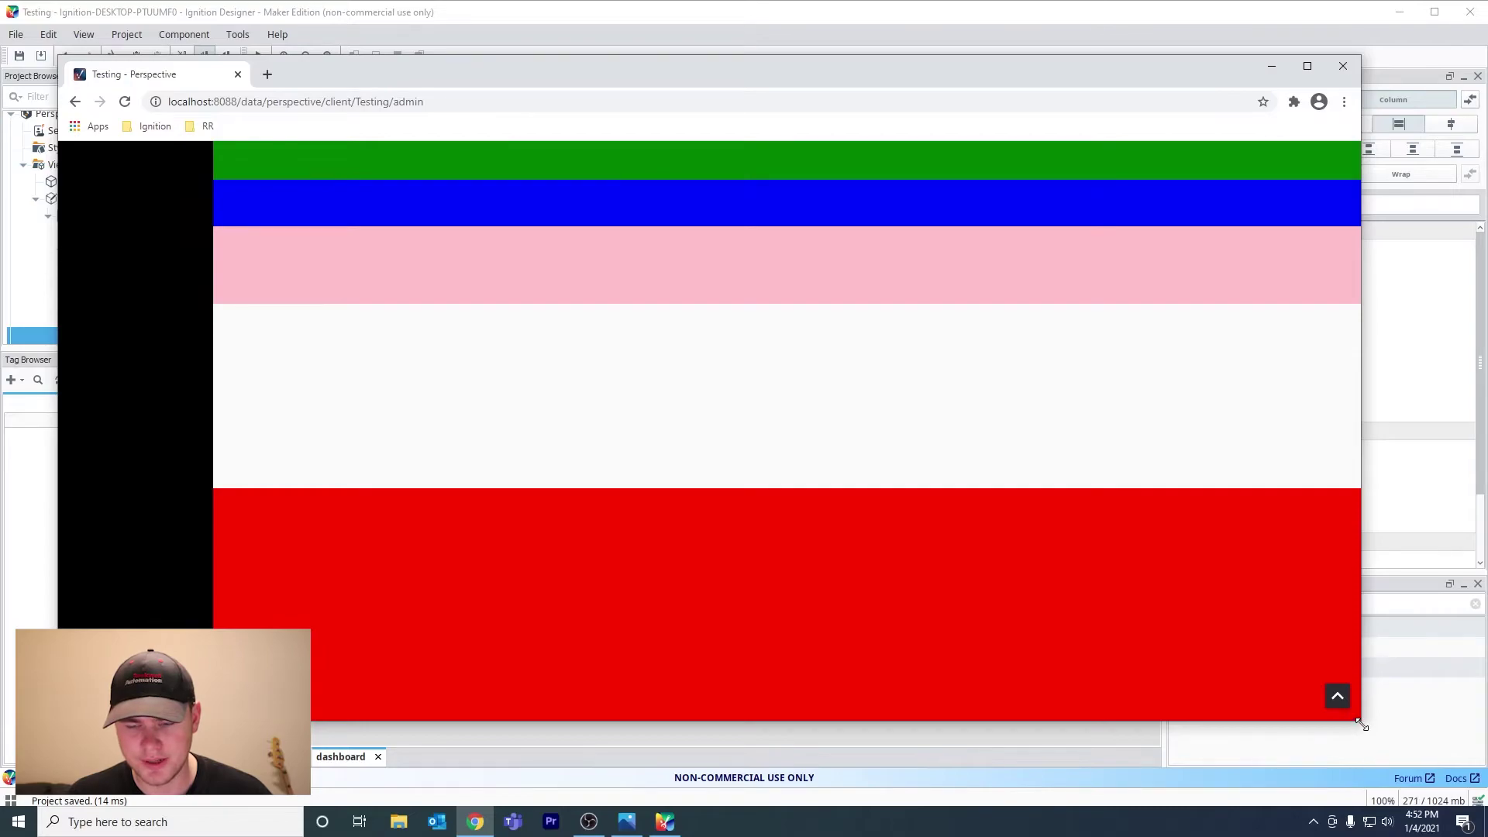
mouse_move(1363, 725)
left_mouse_down()
mouse_move(1123, 492)
mouse_move(1240, 708)
mouse_move(1295, 585)
mouse_move(1308, 750)
mouse_move(1229, 612)
mouse_move(1279, 731)
mouse_move(1280, 654)
mouse_move(1348, 740)
left_mouse_up()
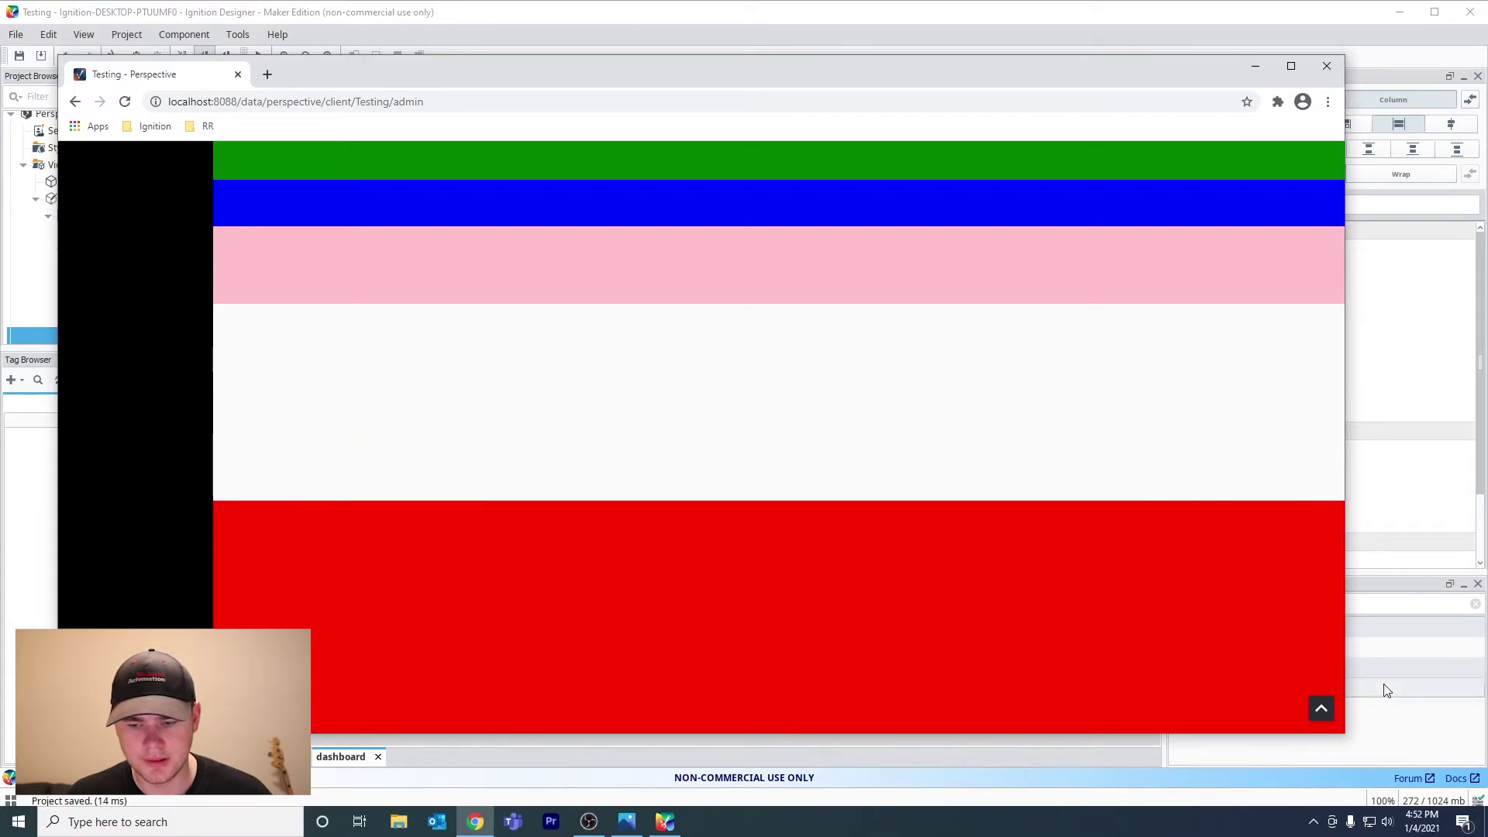
left_click_drag(1345, 736, 1361, 414)
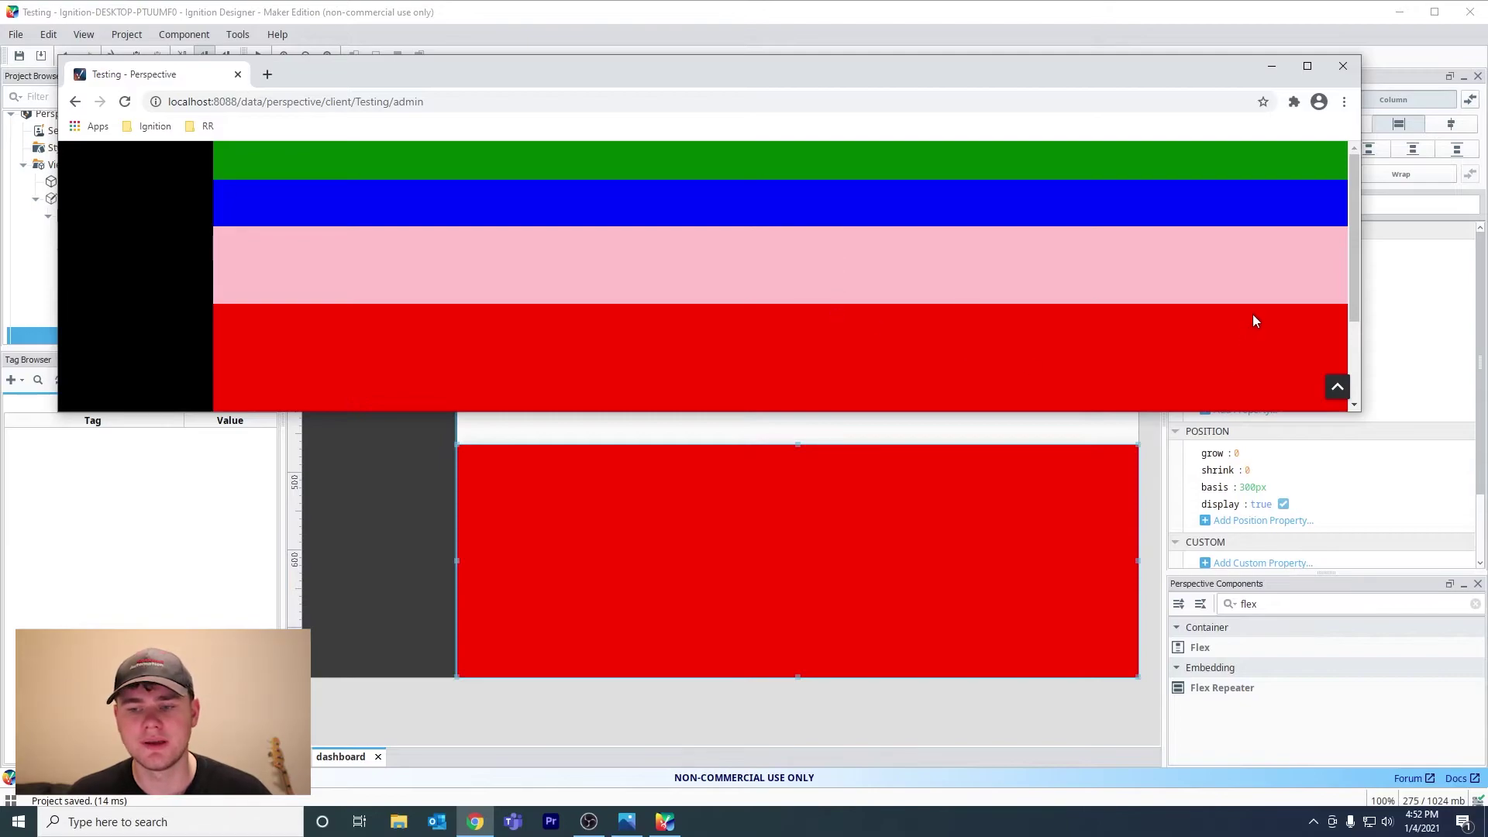
left_click_drag(1352, 261, 1290, 247)
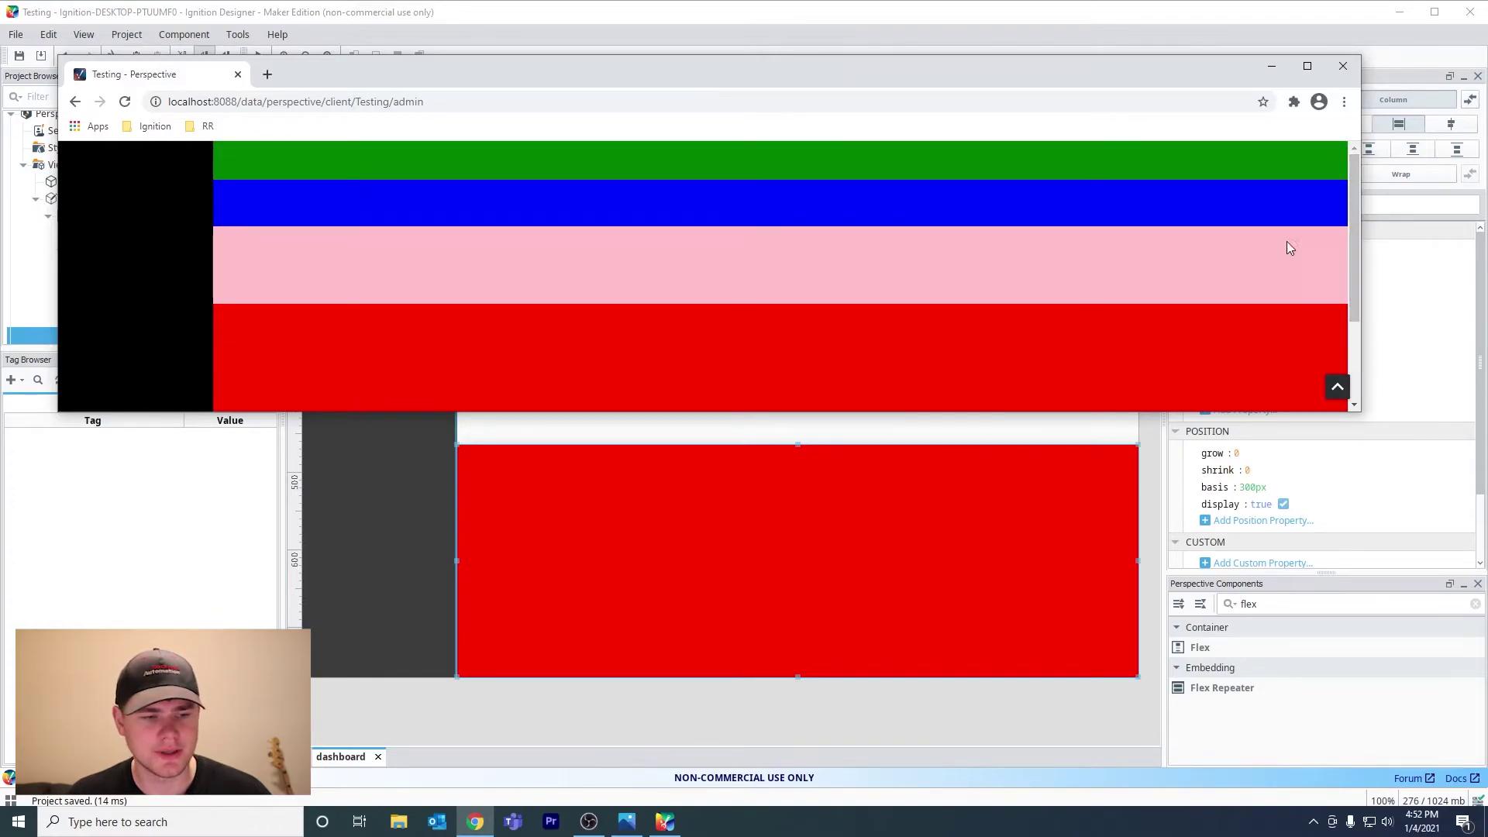
Make the session window taller and shorter again, scrolling the page, then minimize it.
left_click_drag(921, 411, 919, 569)
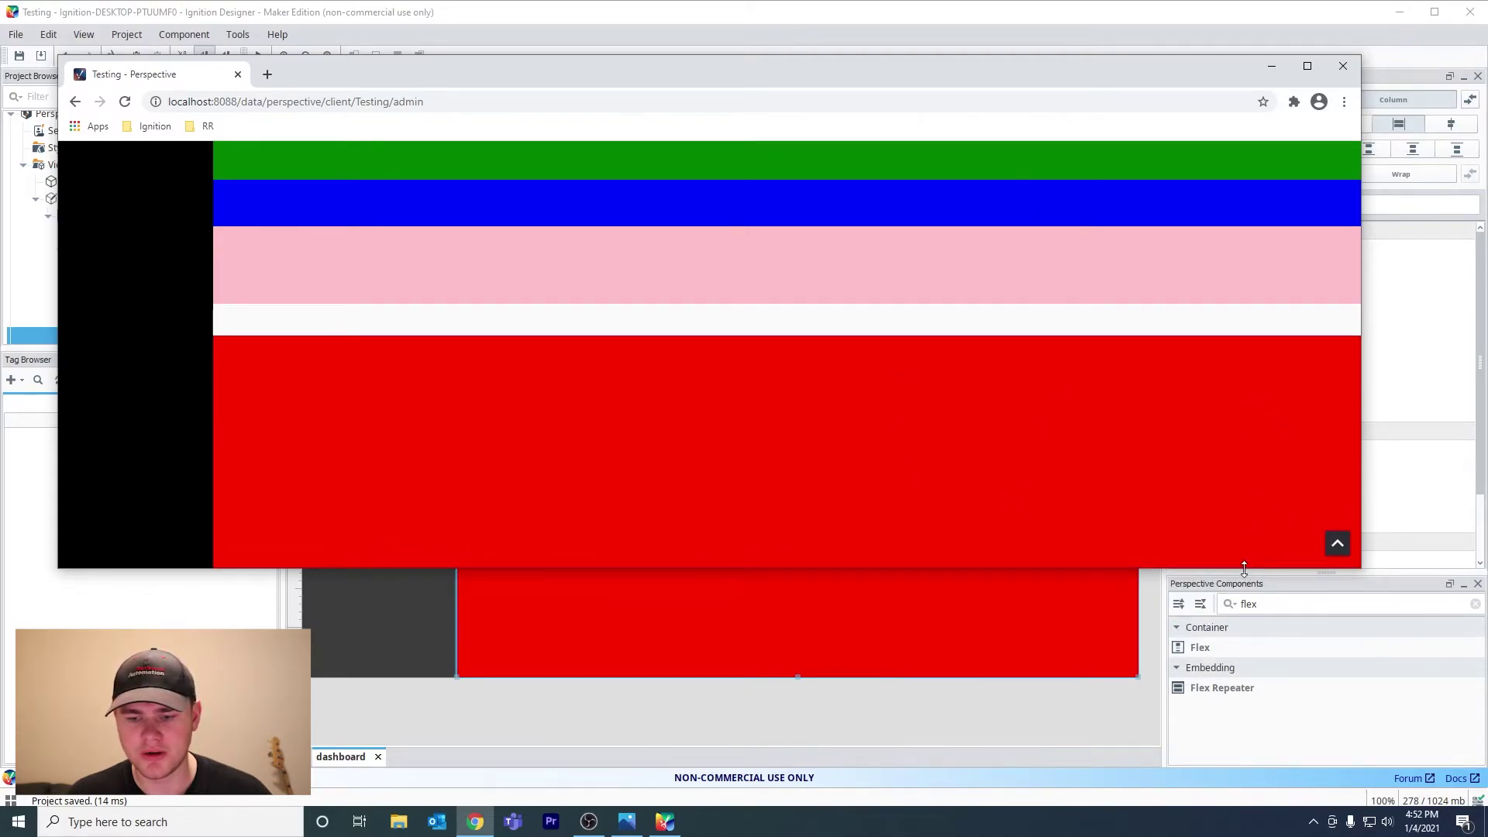
left_click_drag(1244, 570, 1238, 724)
scroll(1228, 209, "down", 3)
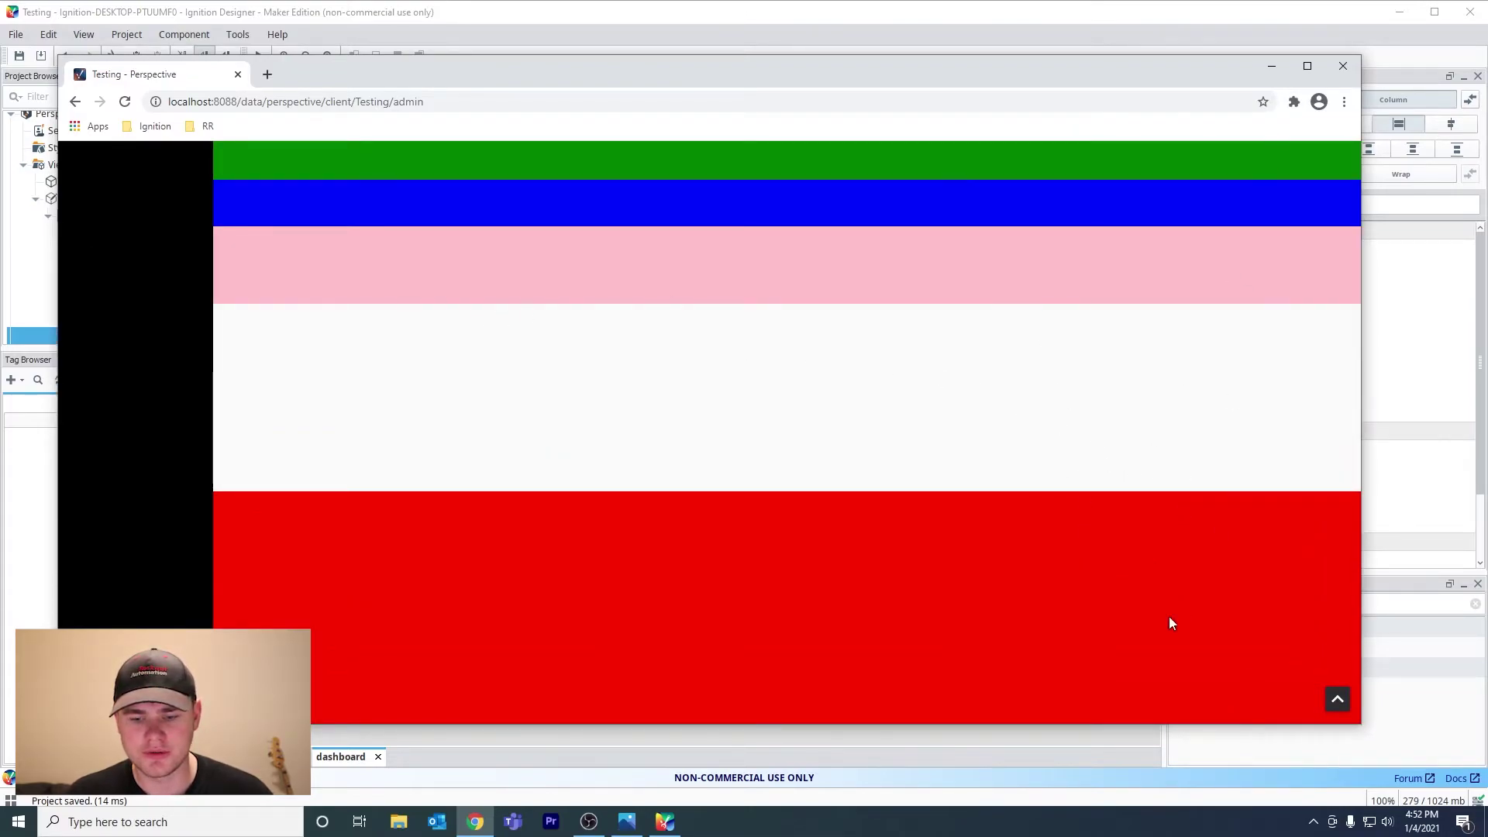
left_click_drag(1101, 724, 1132, 754)
scroll(1063, 310, "down", 1)
scroll(1064, 310, "up", 1)
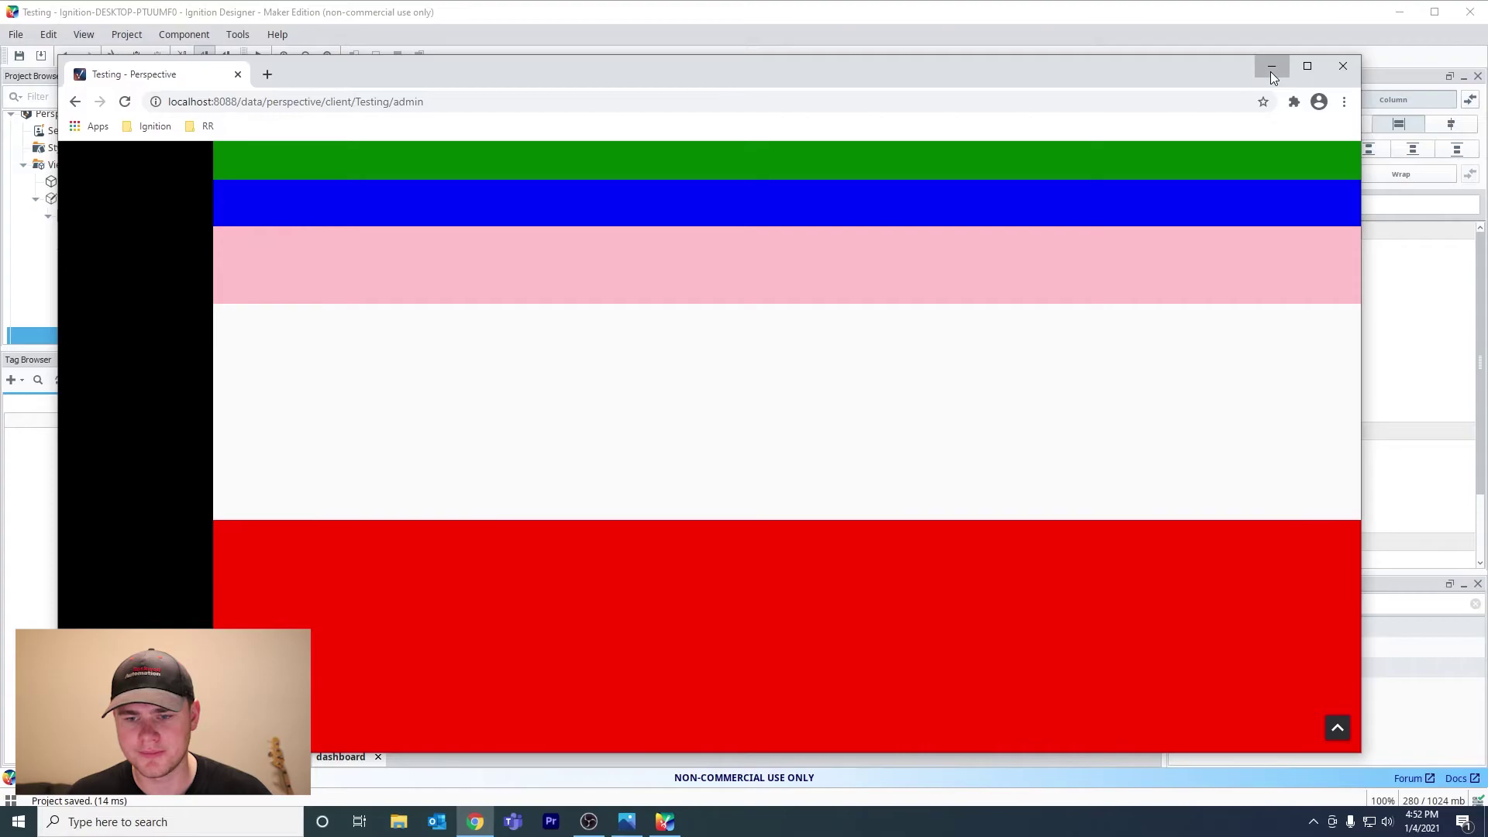
left_click(1272, 71)
Set the red FlexContainer_3 row's shrink to 1 and recheck it in a shorter window.
left_click(1275, 470)
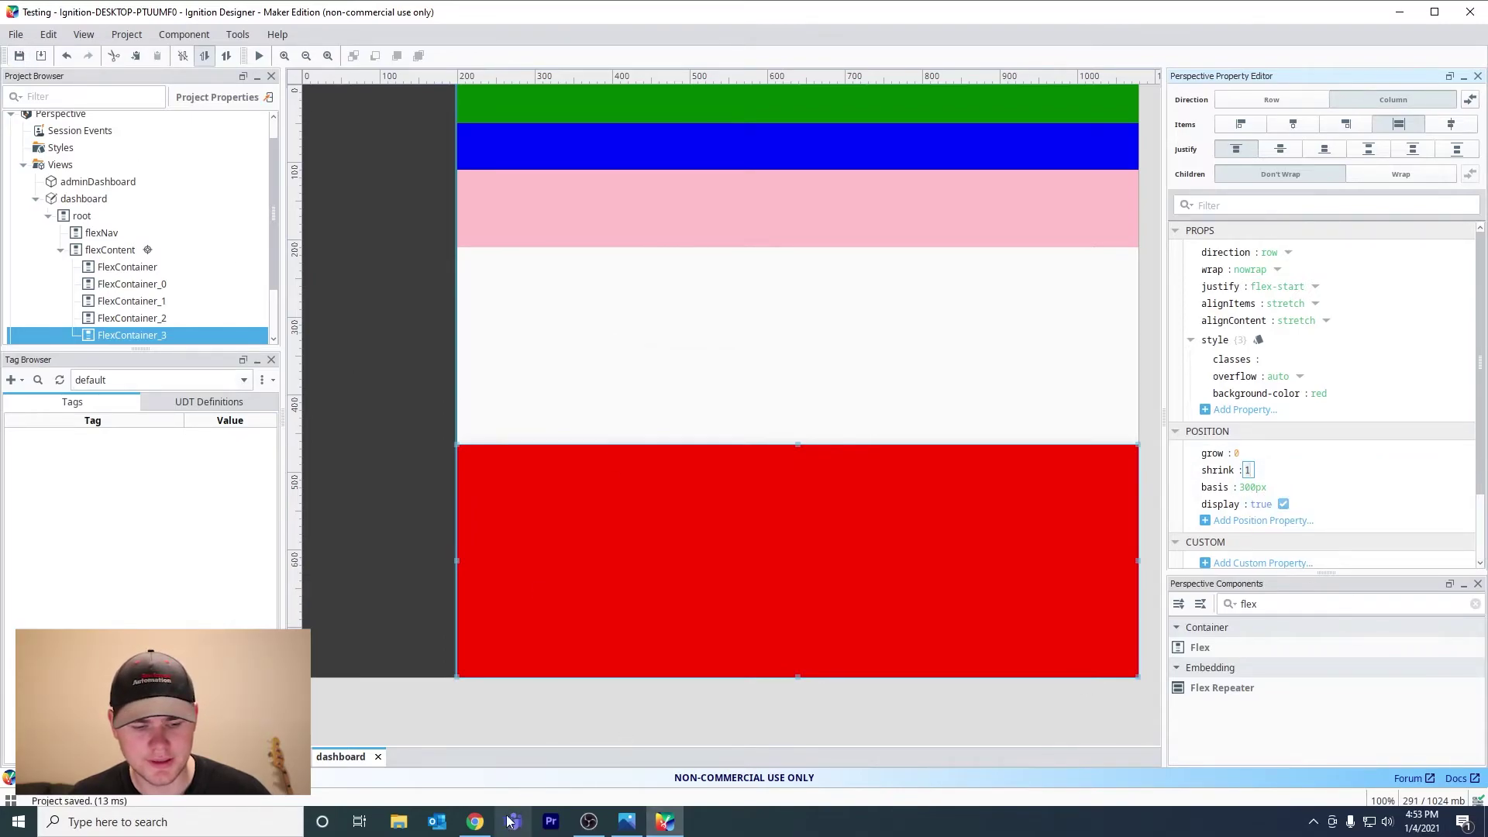
left_click(472, 823)
left_click_drag(815, 76, 869, 47)
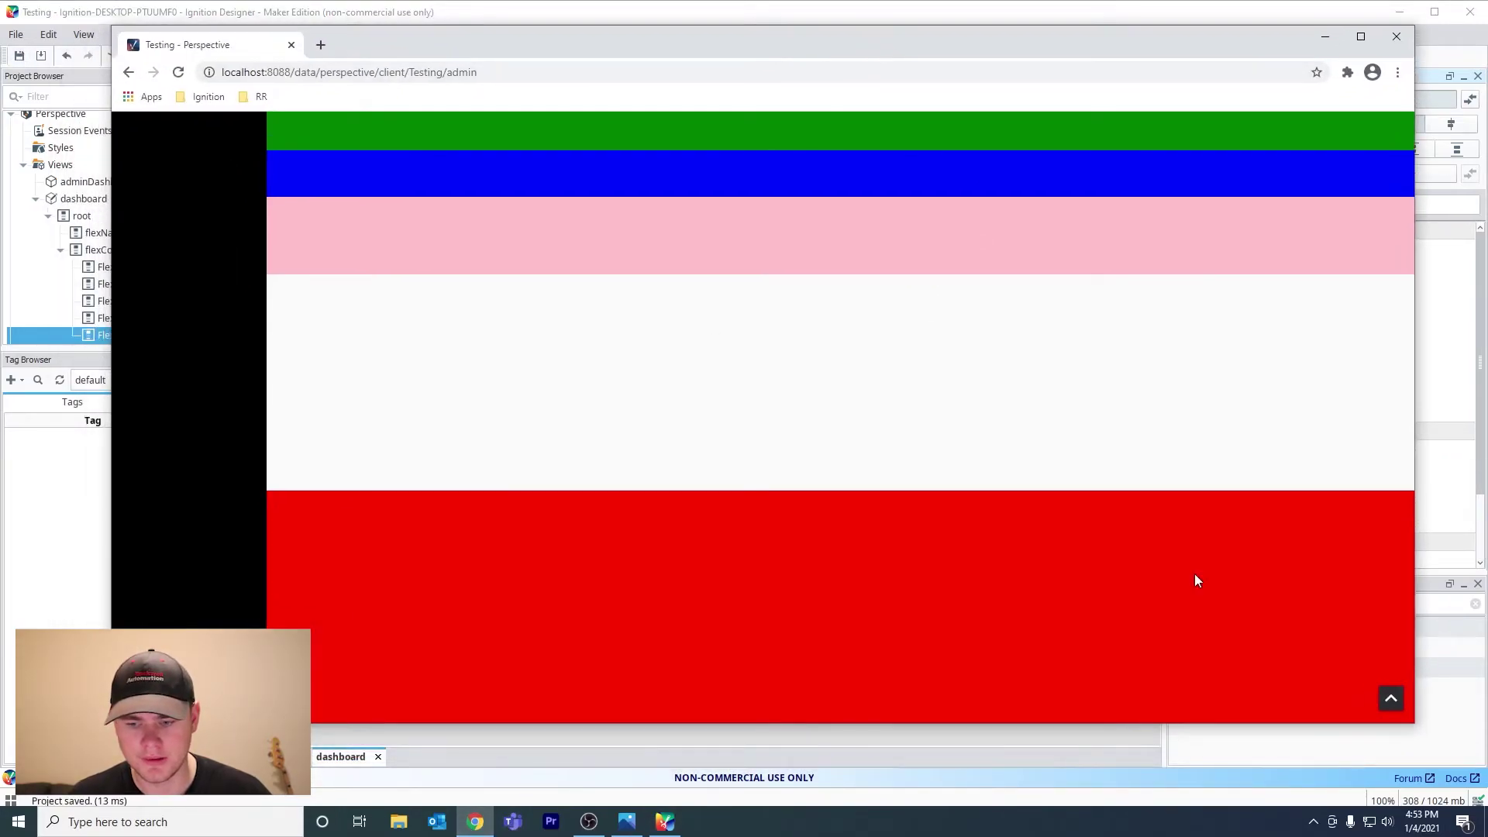
left_click_drag(1236, 725, 1190, 333)
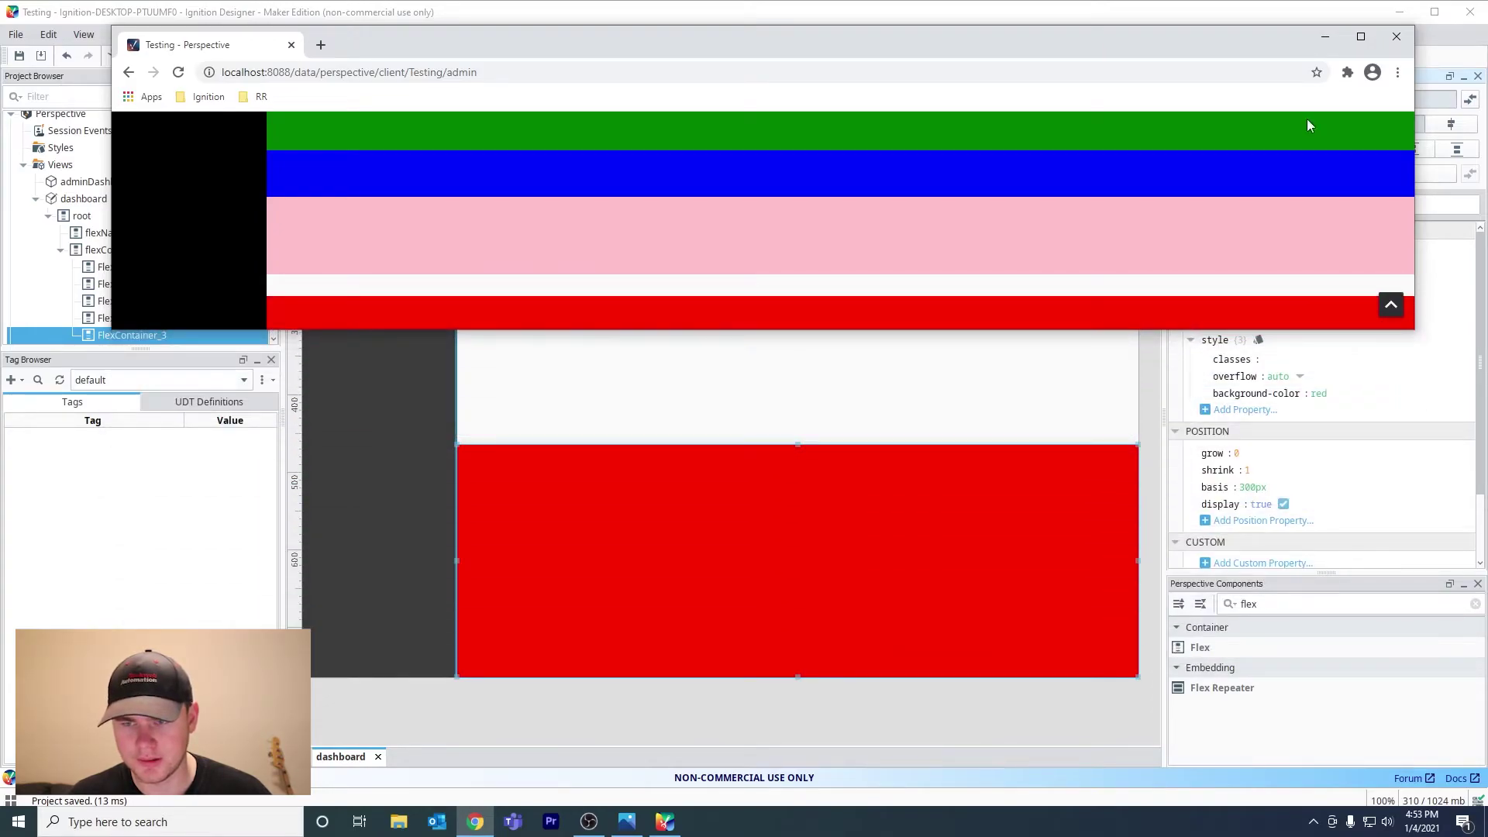
left_click(1324, 37)
left_click(988, 336)
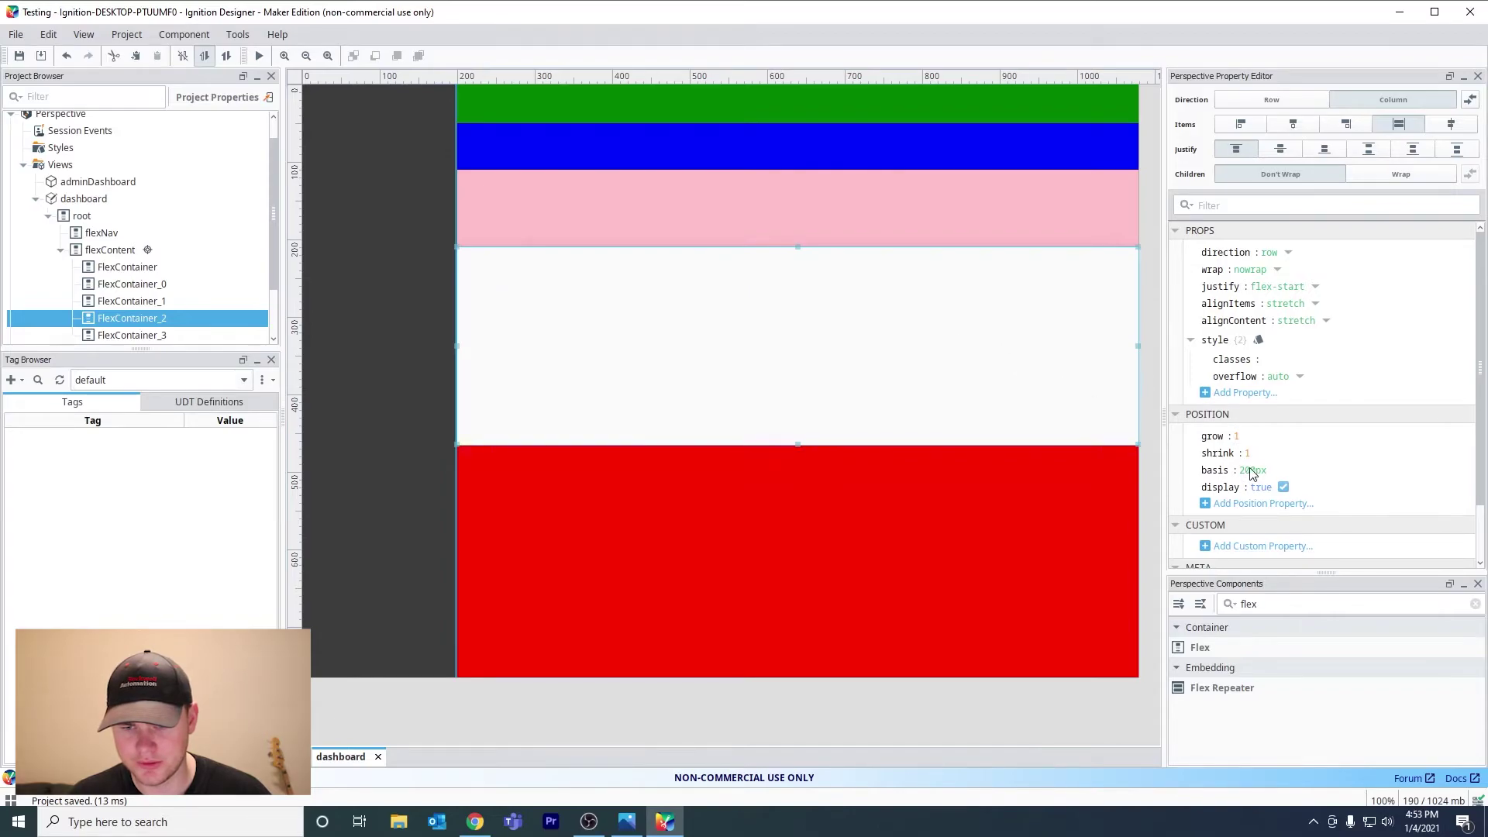
Set the white FlexContainer_2 row's shrink to 0 and save the project.
left_click(1253, 471)
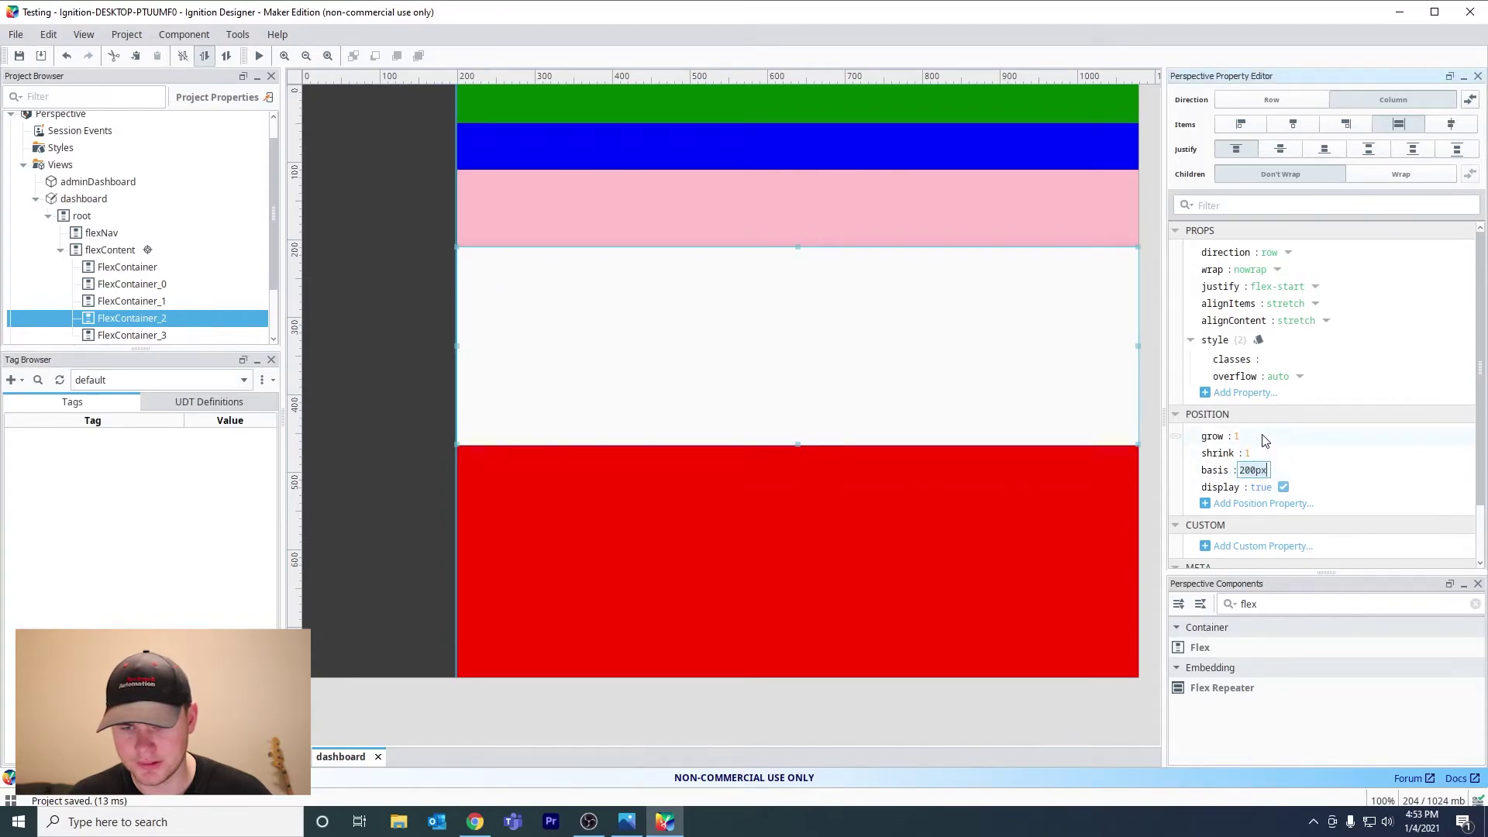
left_click(983, 578)
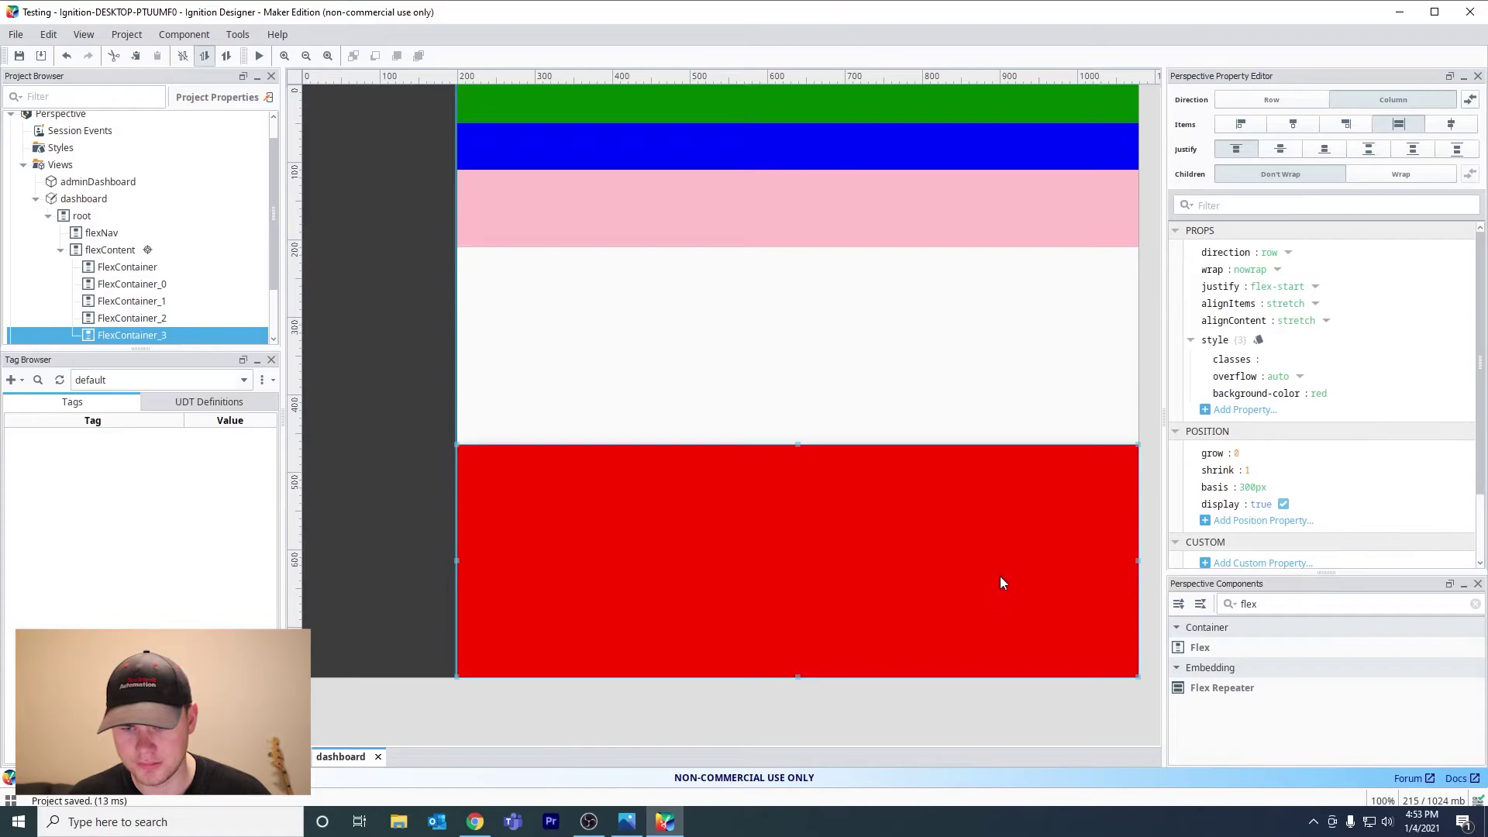
left_click(1256, 471)
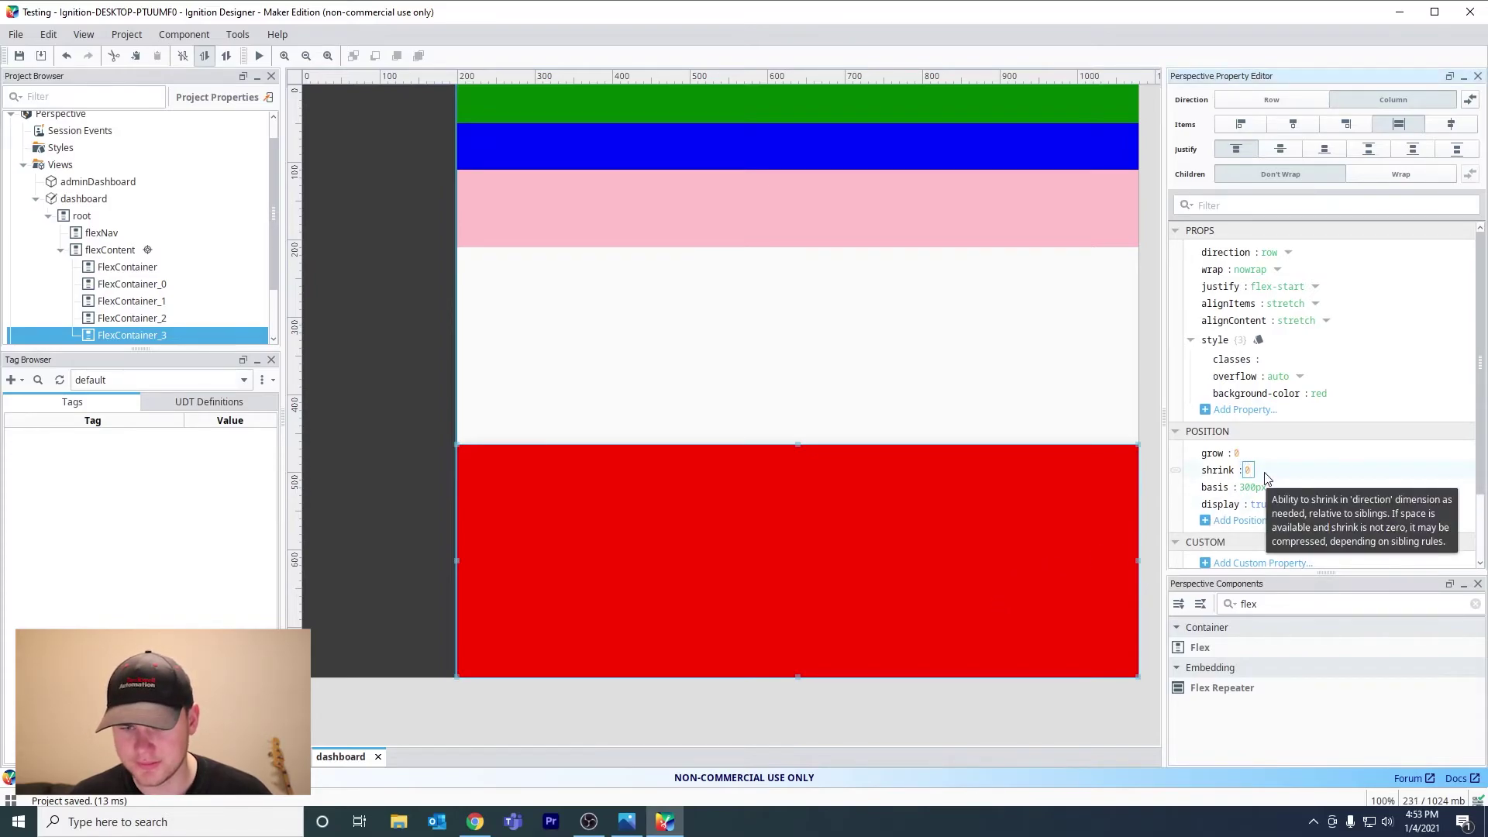
left_click(985, 342)
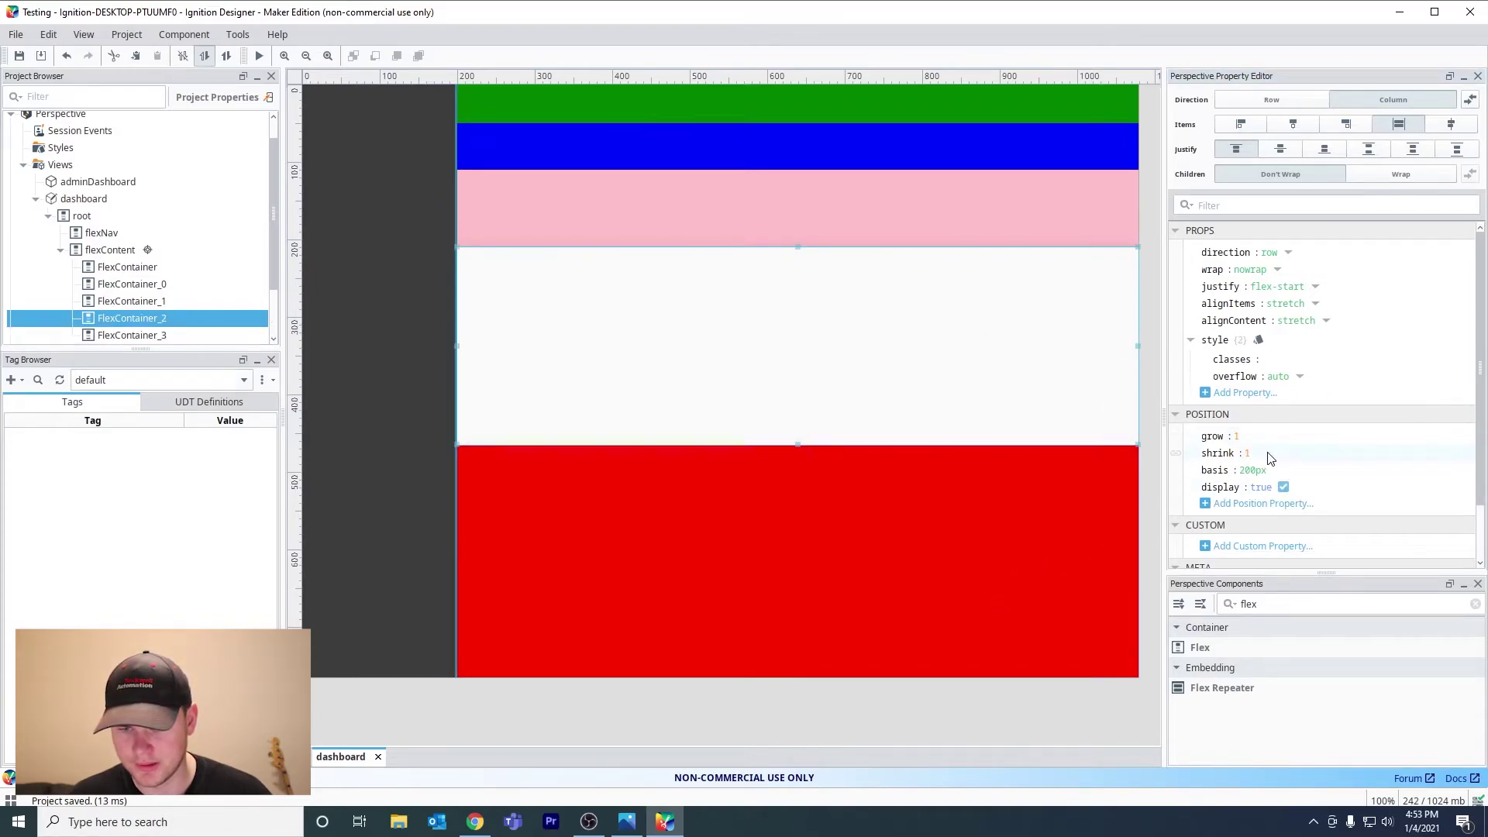
left_click(1271, 459)
type("0")
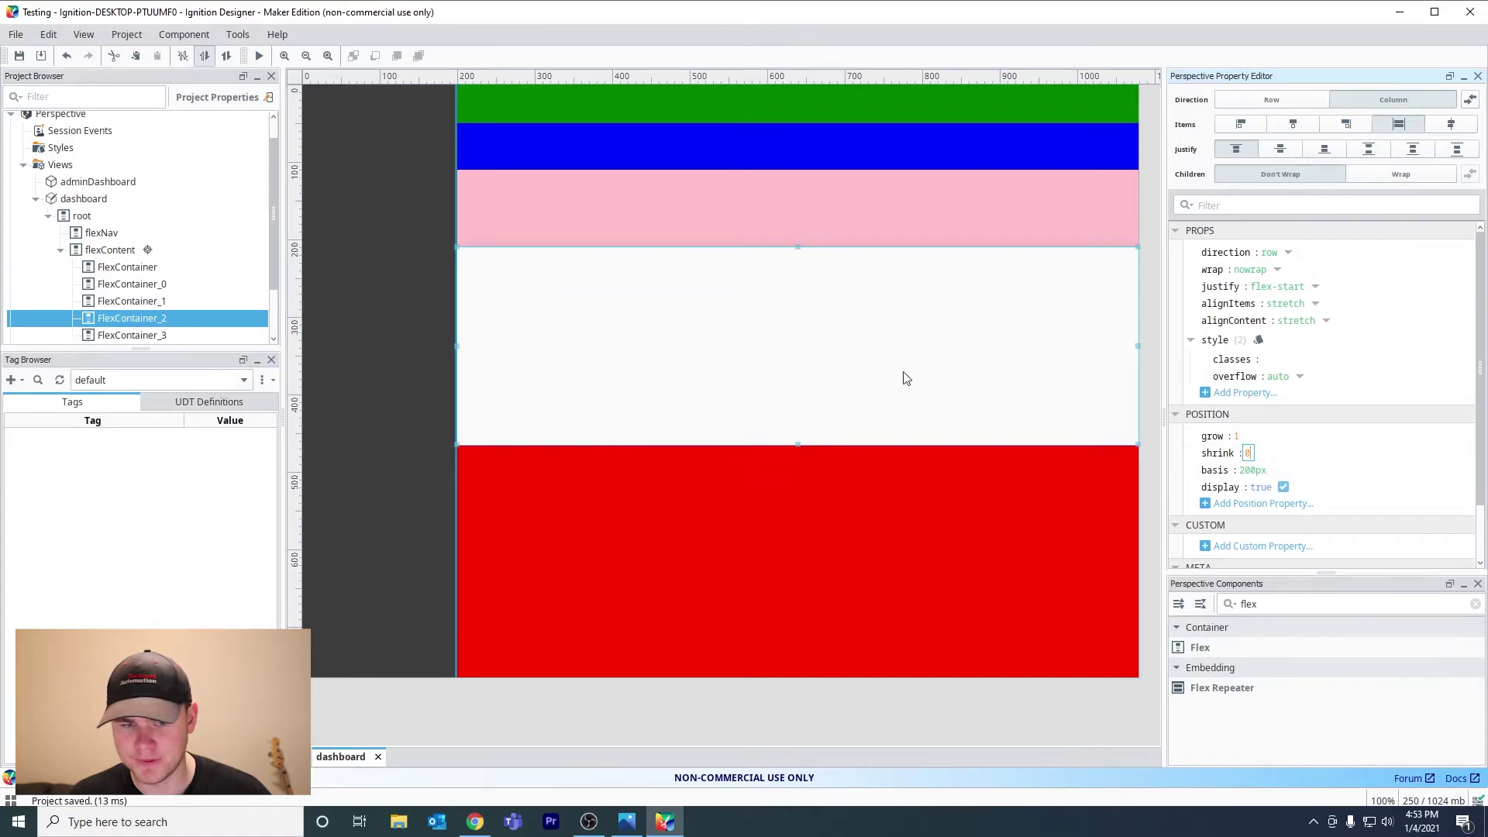
left_click(1251, 471)
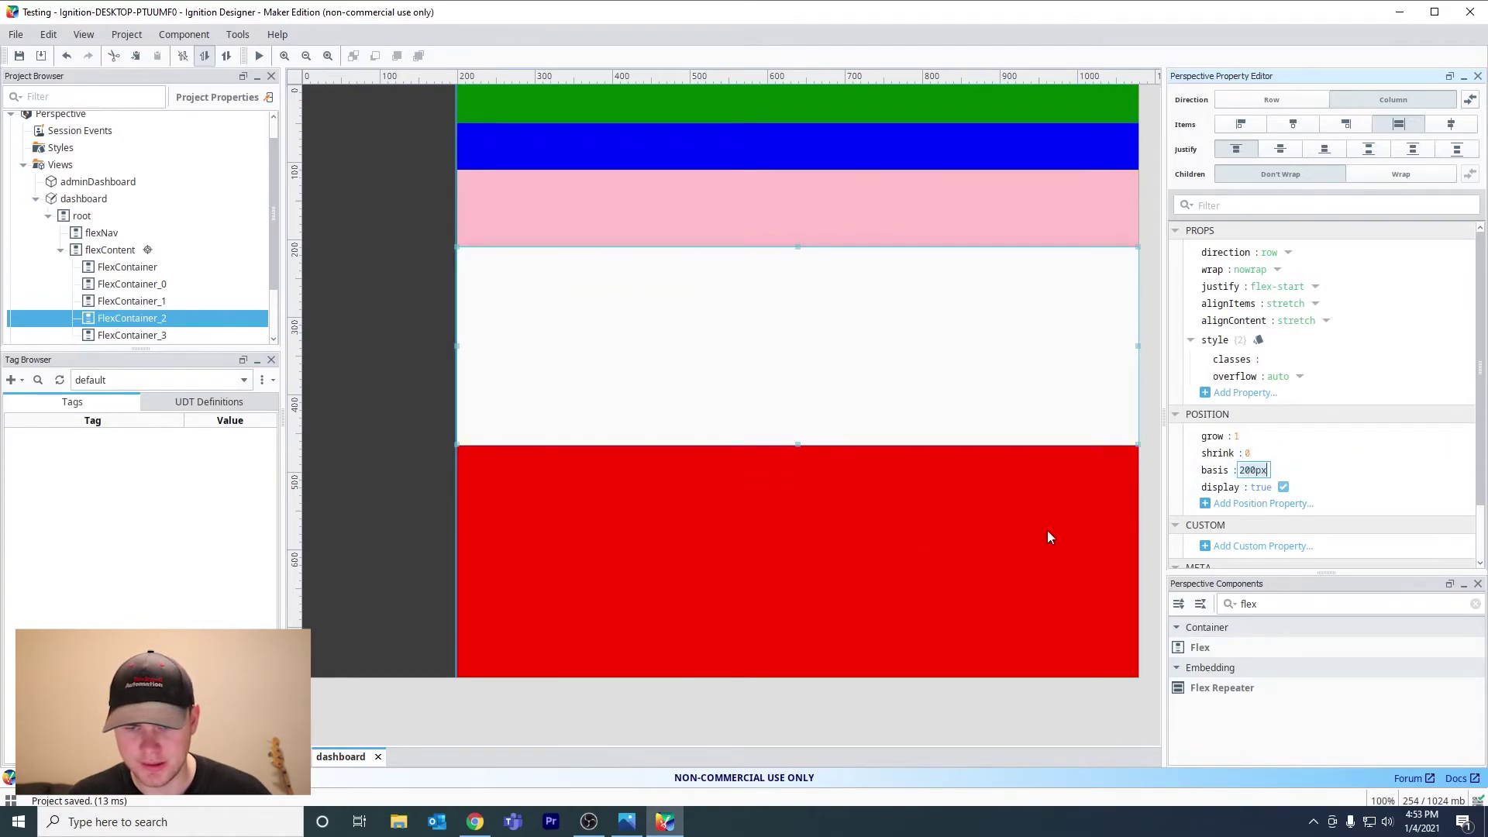
left_click(988, 506)
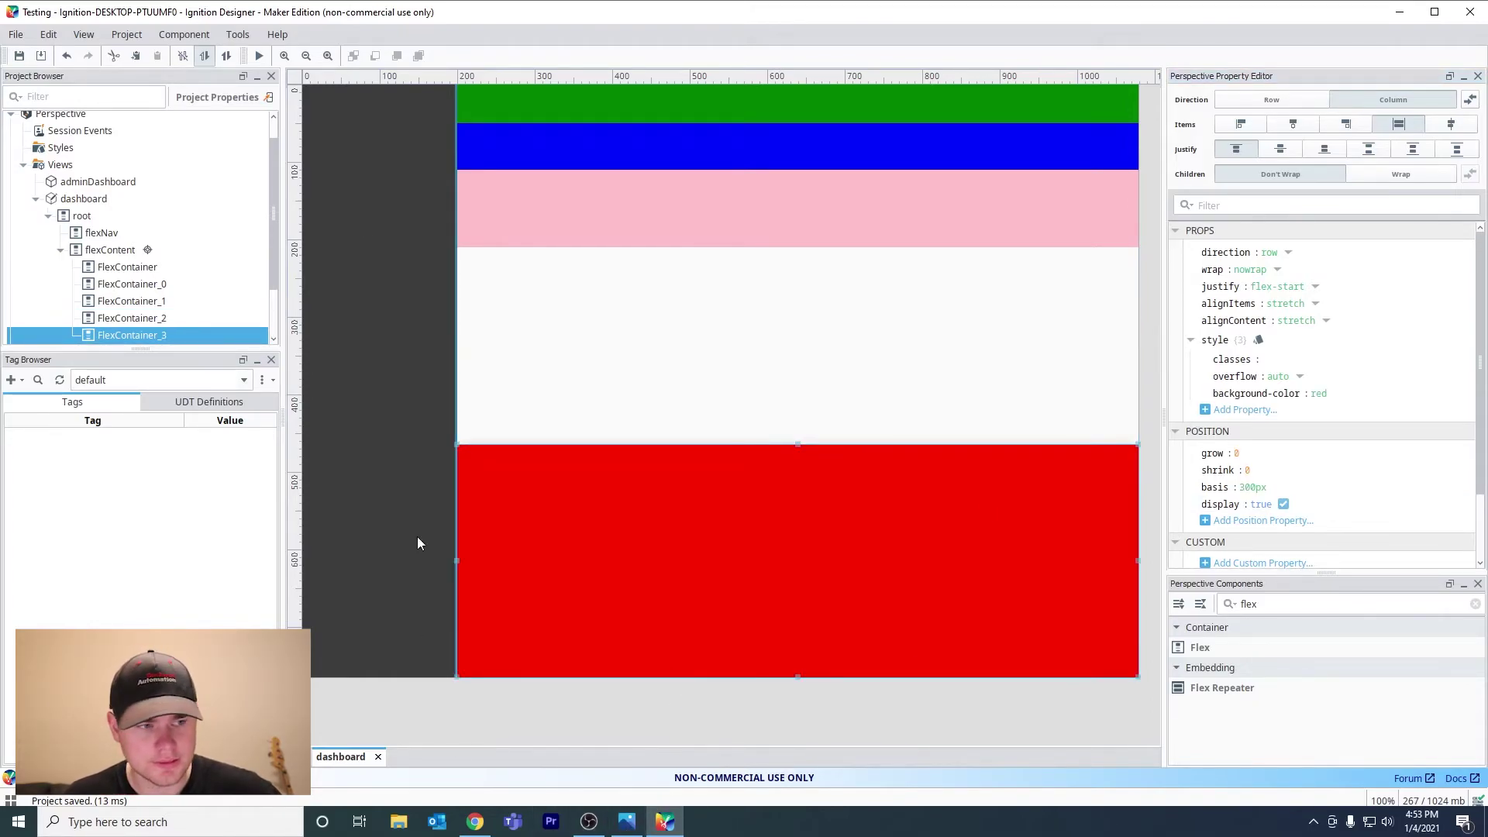
left_click(19, 55)
Reload the Perspective session, enlarge its window to reveal the red row, then minimize it.
left_click(474, 822)
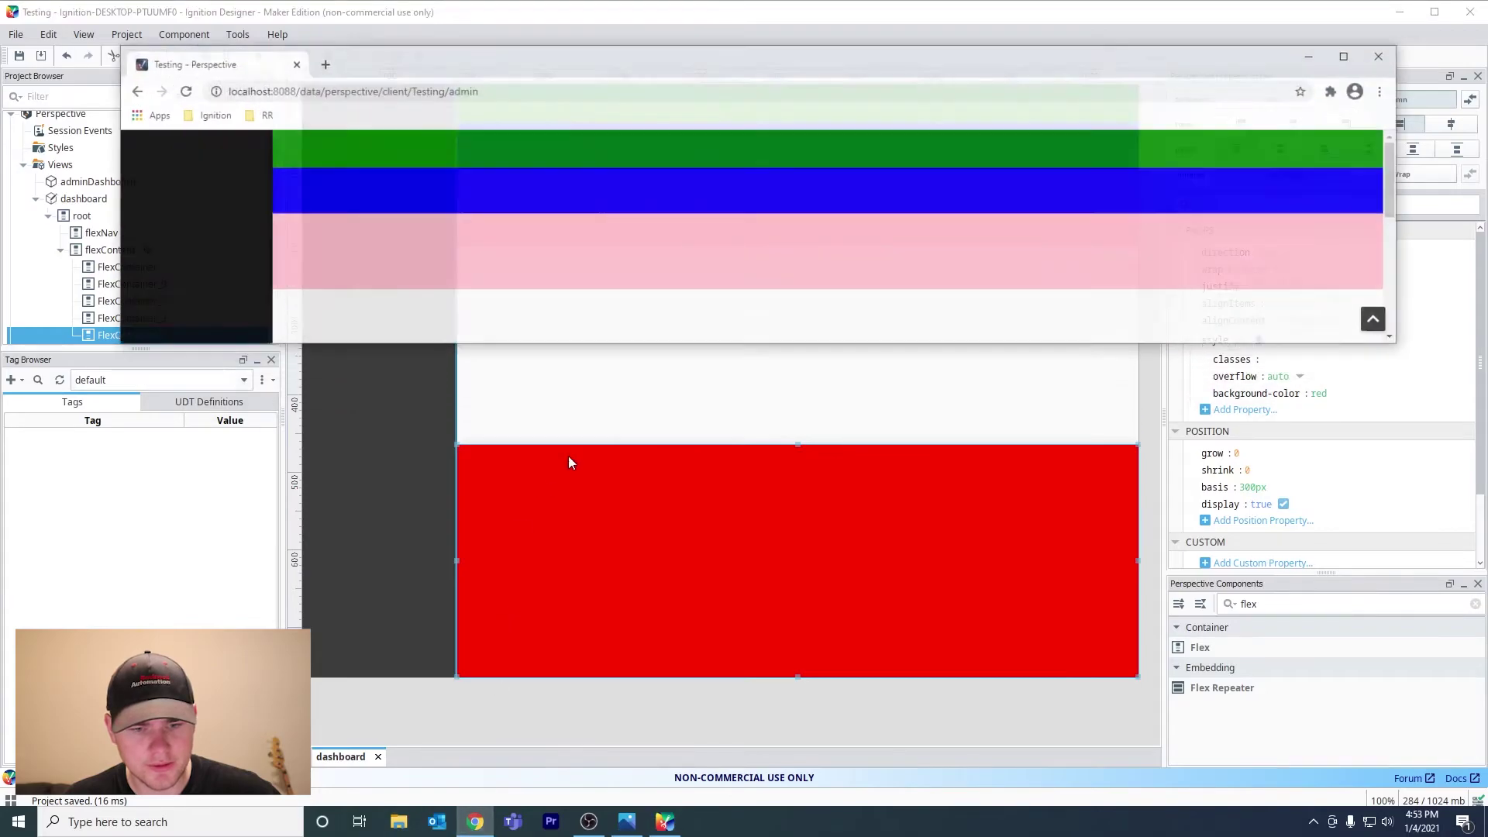
left_click_drag(1155, 54, 1076, 144)
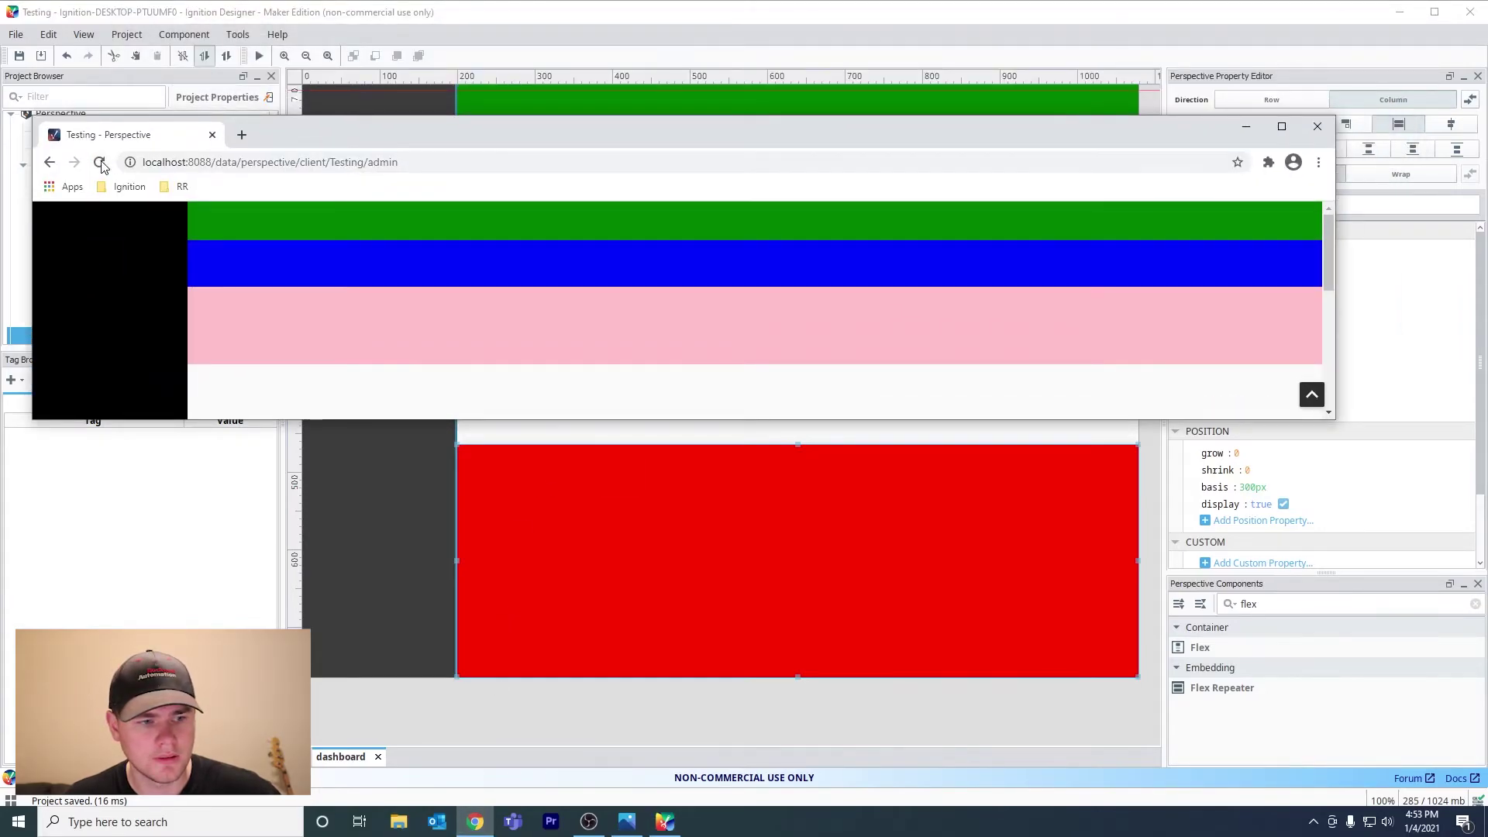
left_click(99, 162)
left_click_drag(545, 419, 666, 623)
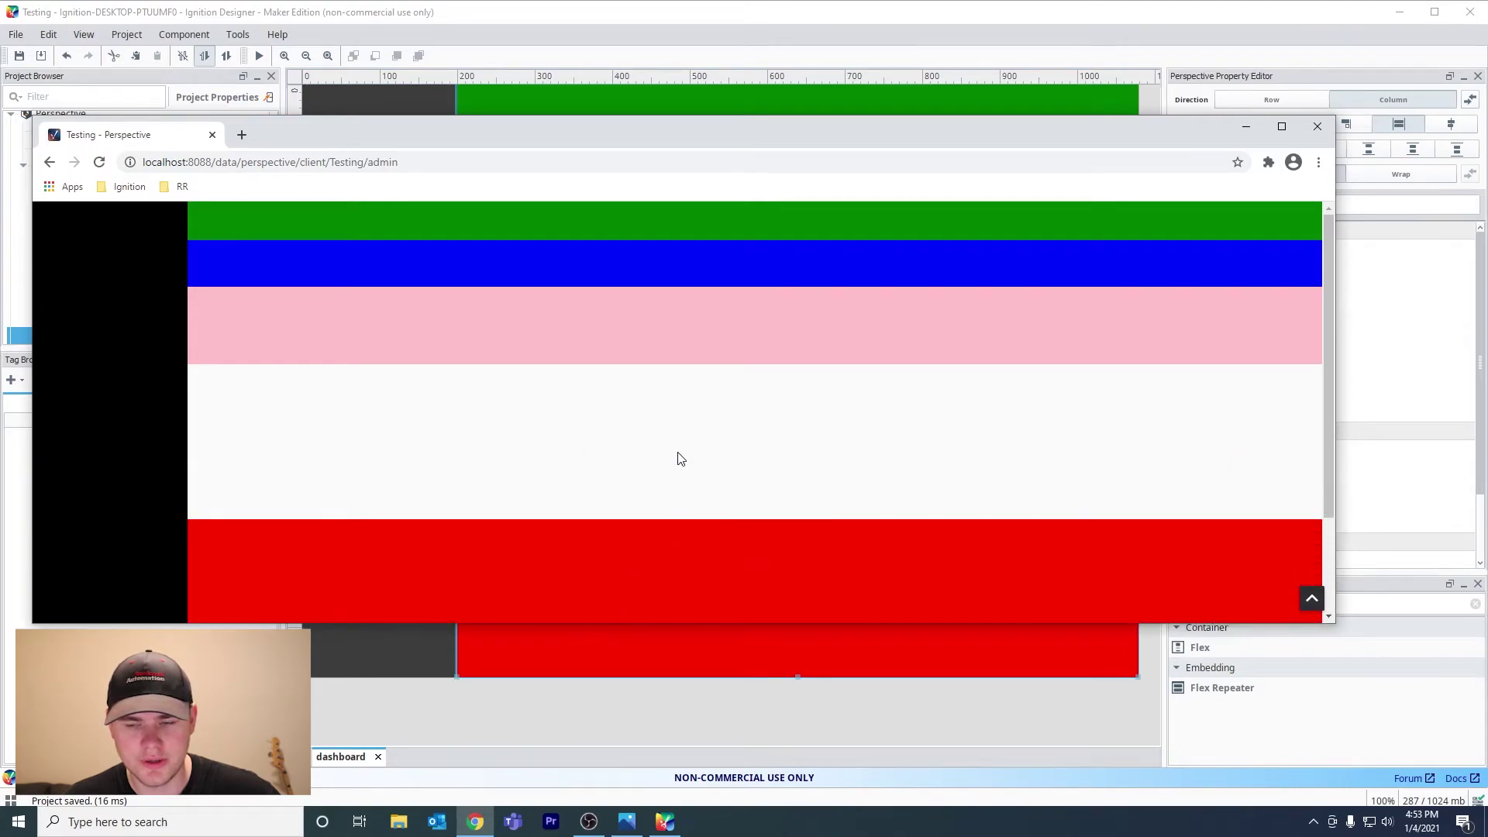
left_click_drag(925, 627, 961, 651)
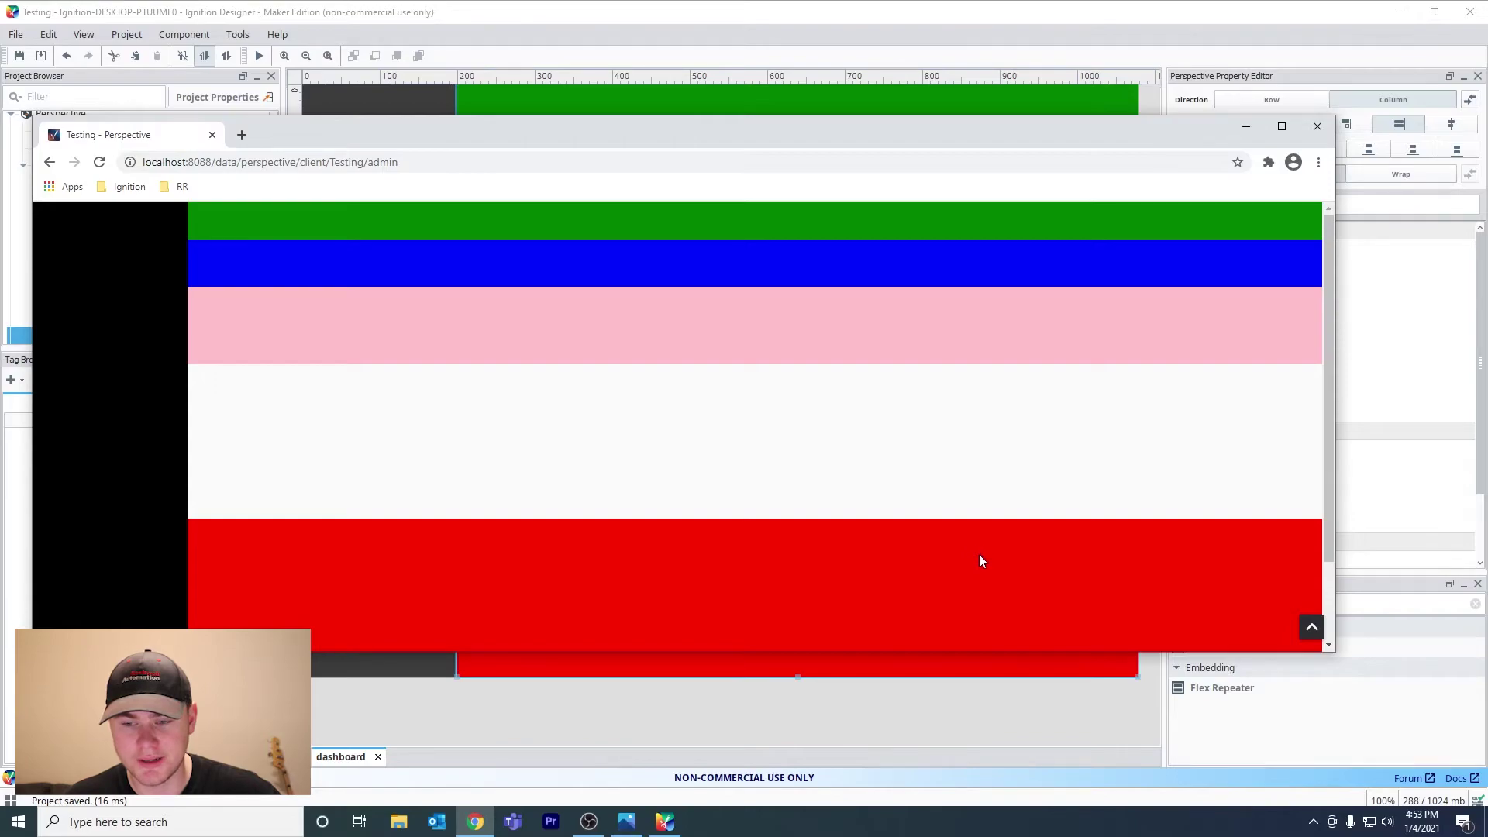
scroll(1051, 519, "down", 2)
scroll(1051, 518, "up", 2)
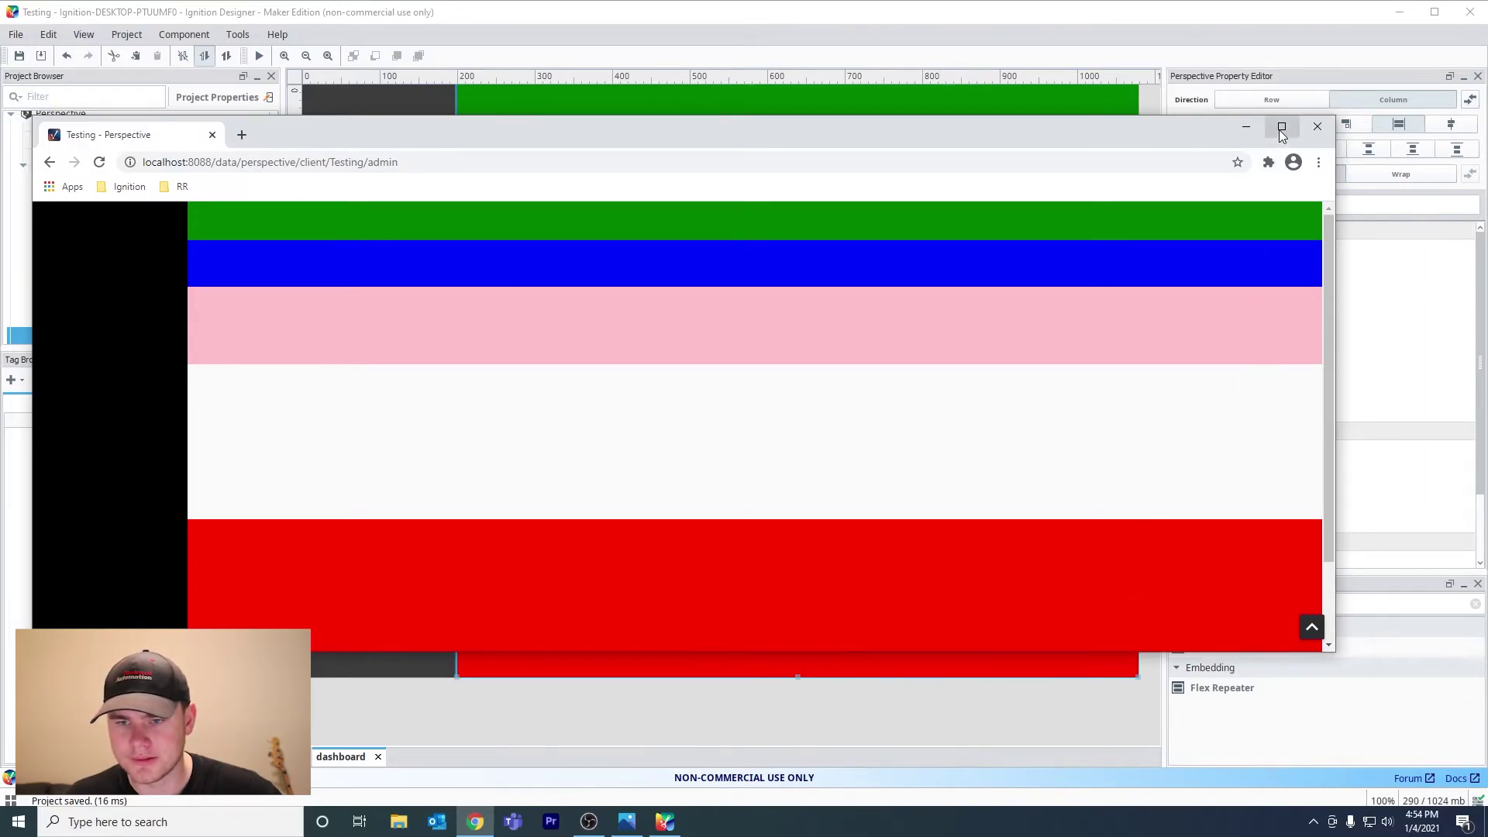
left_click(1246, 126)
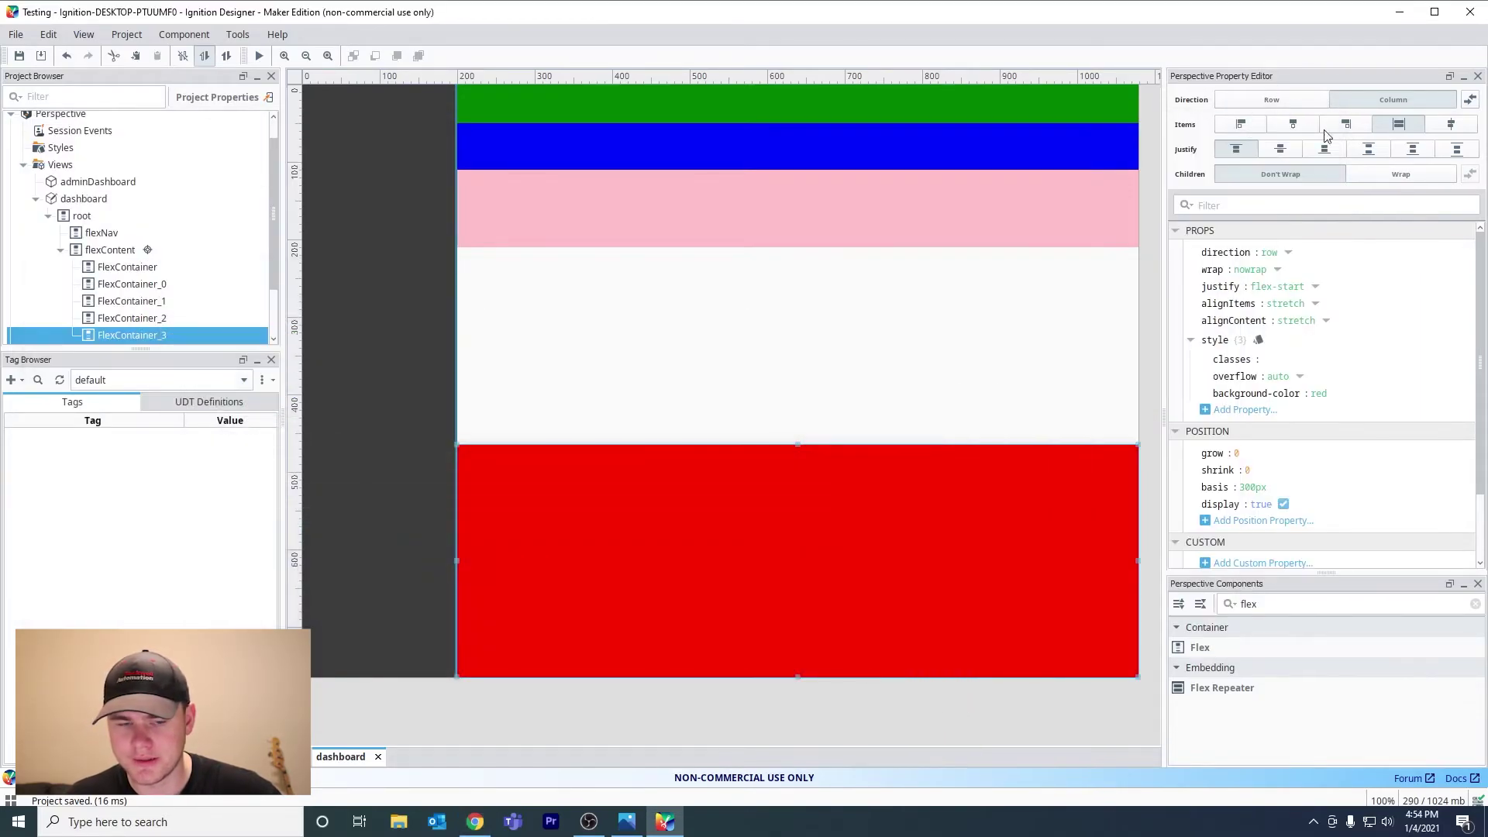
left_click(670, 113)
left_click(631, 828)
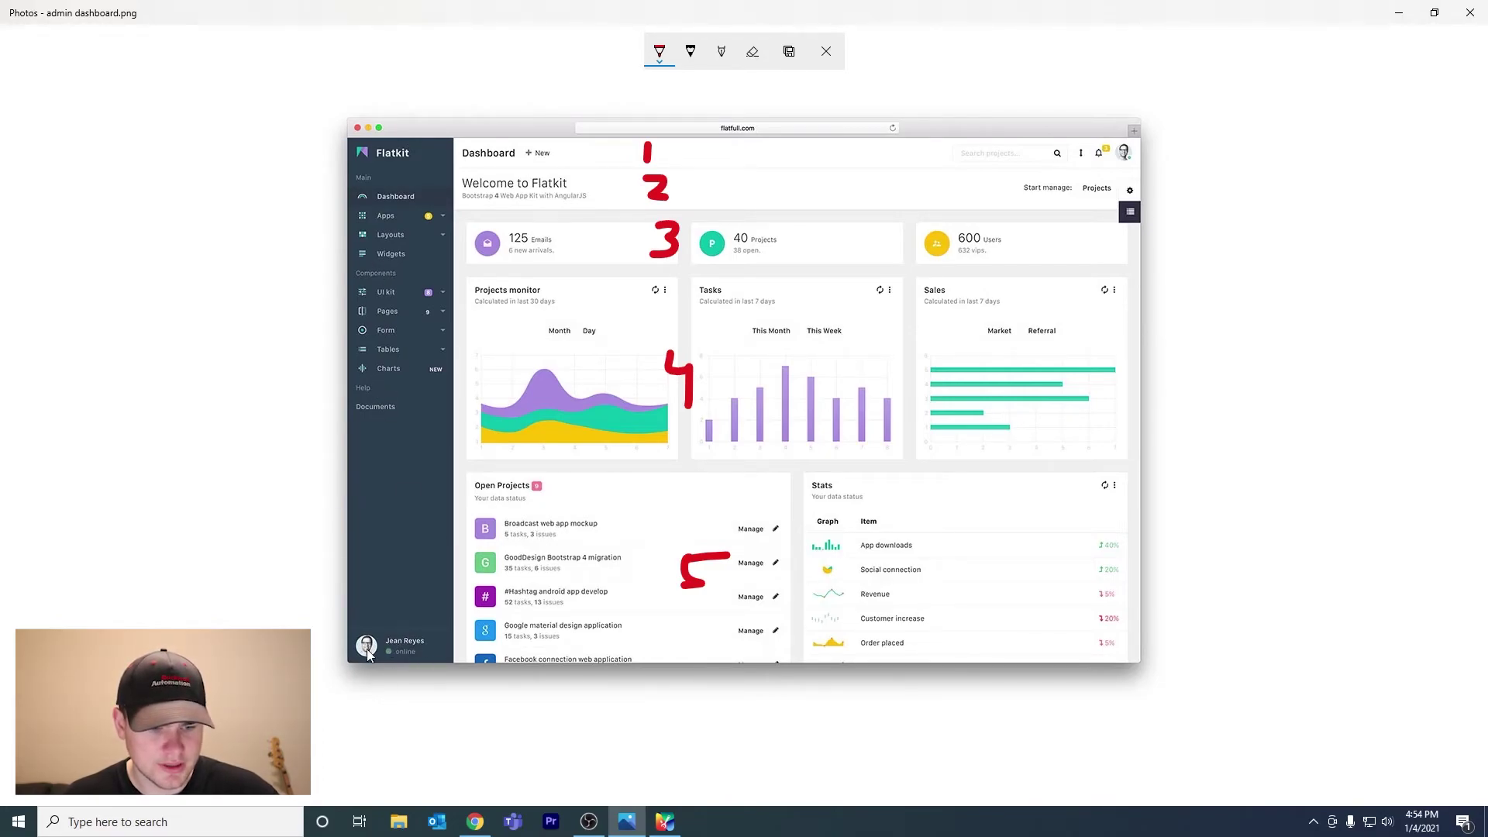
left_click(660, 821)
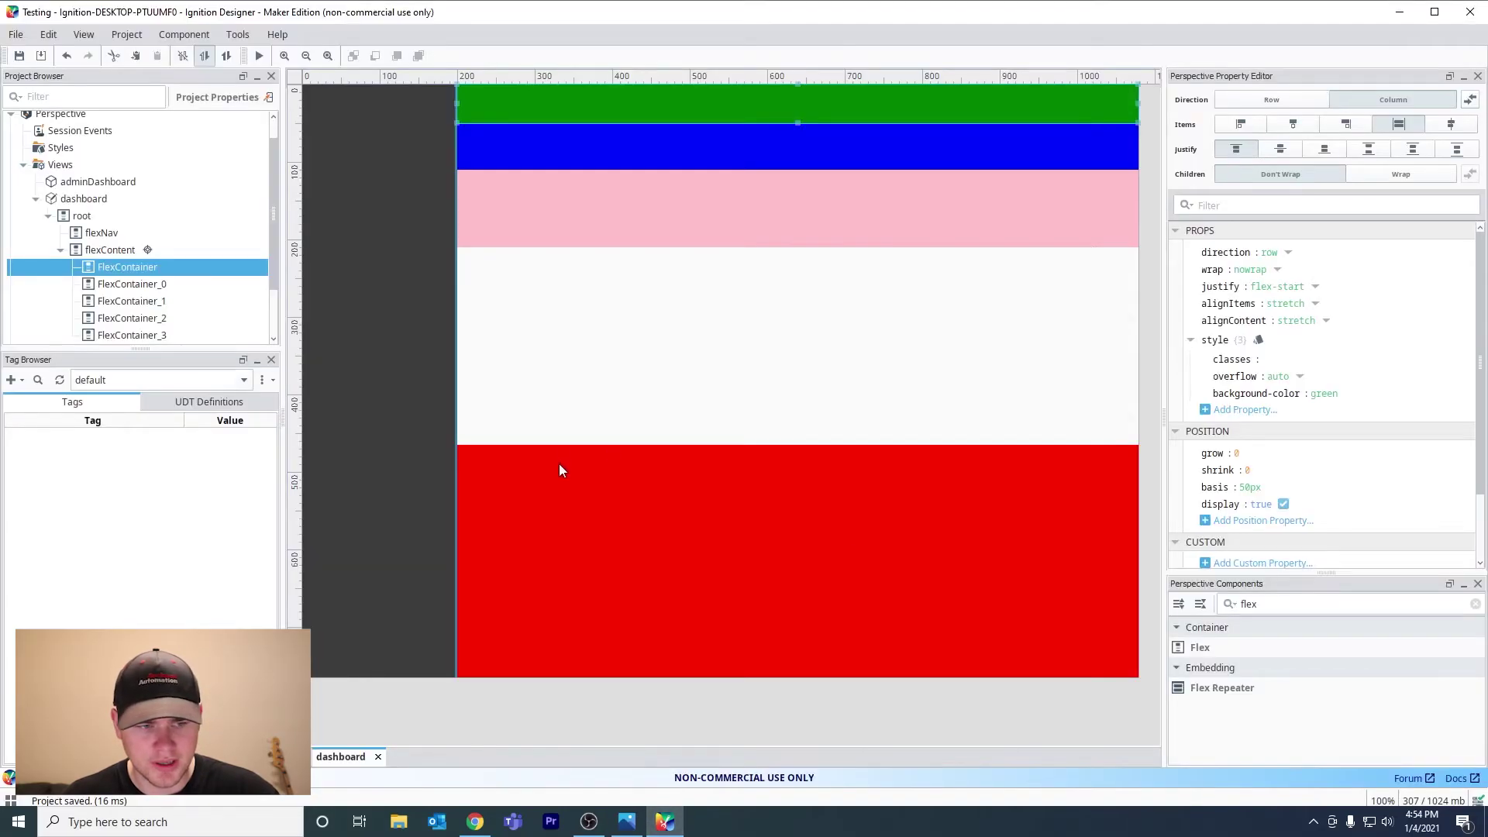
Search for Image and place an Image component inside the side navigation flexNav.
left_click(1283, 607)
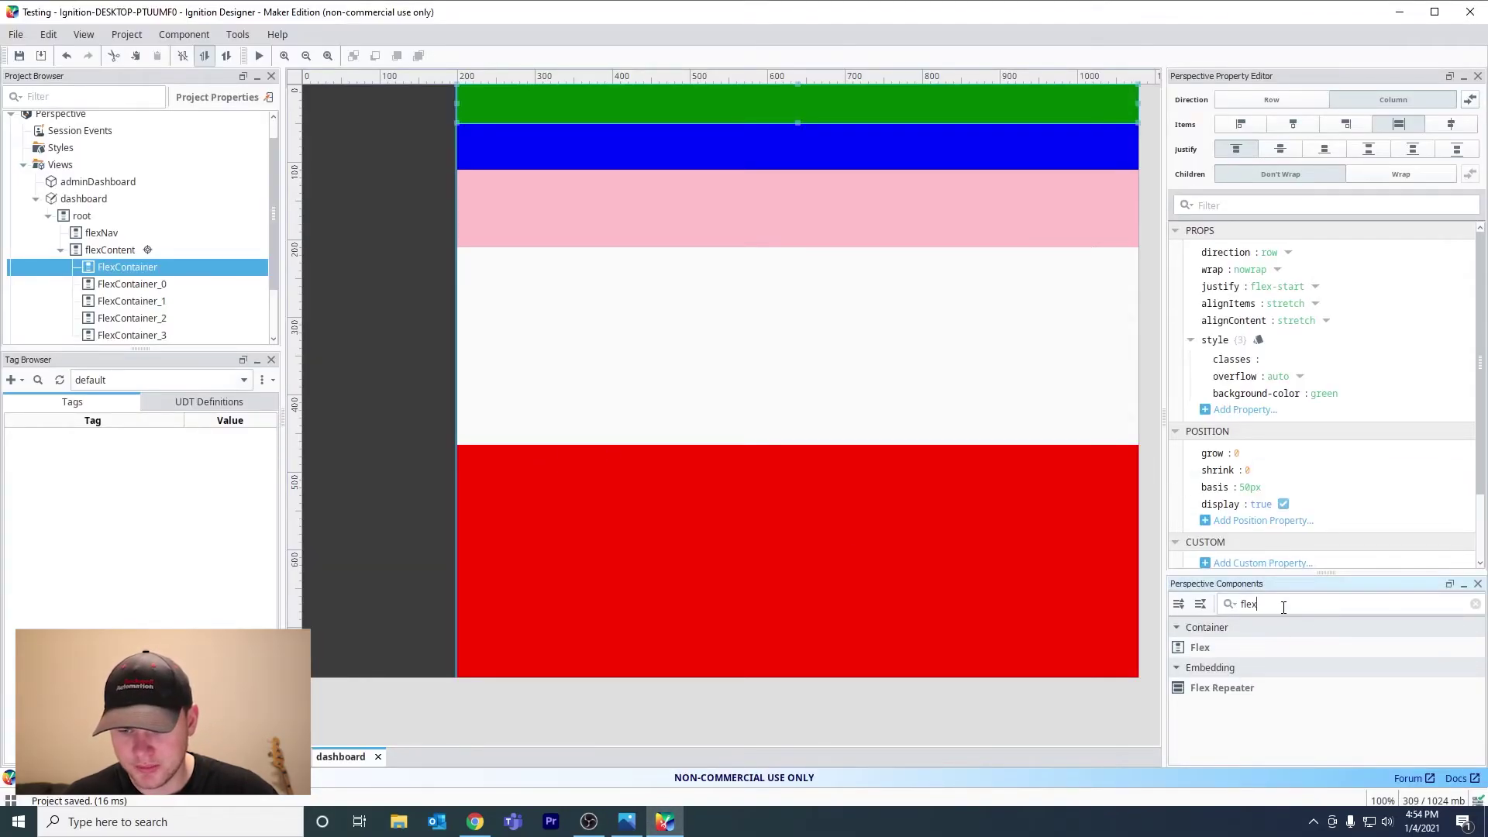
left_click(1477, 605)
type("imag")
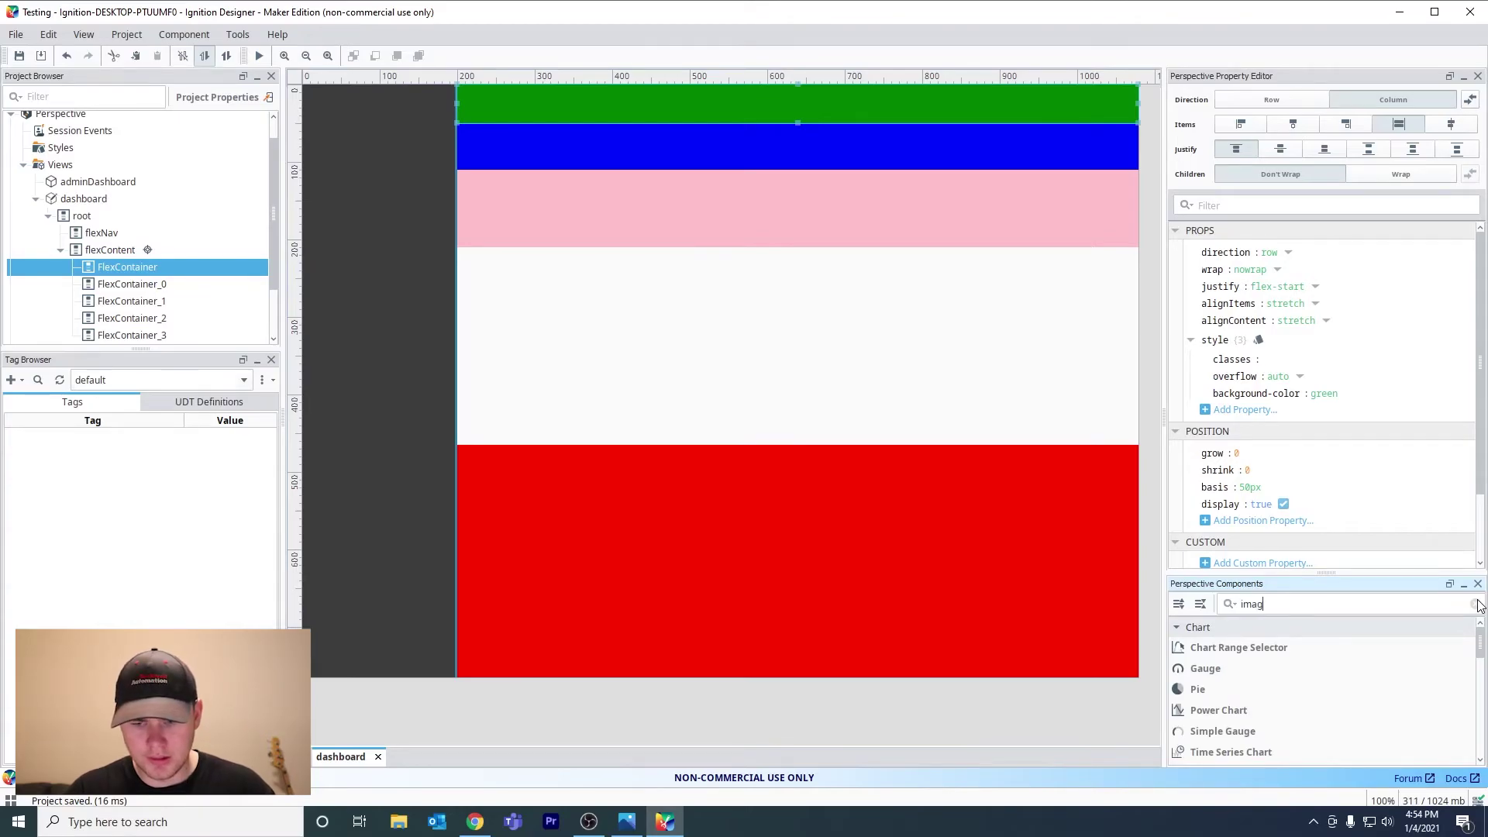
type("e")
left_click_drag(1386, 653, 811, 574)
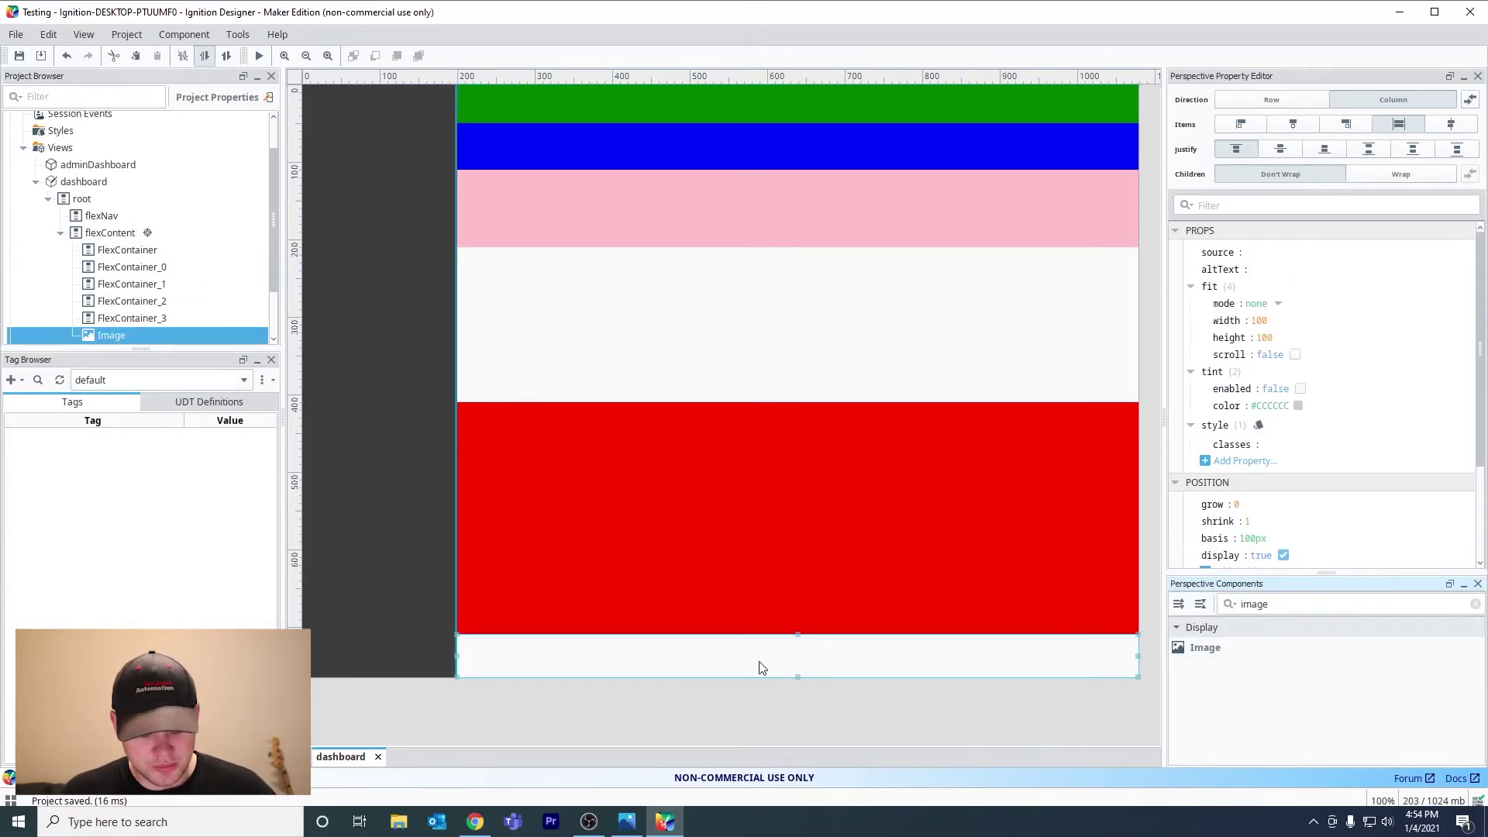
key("ctrl+z")
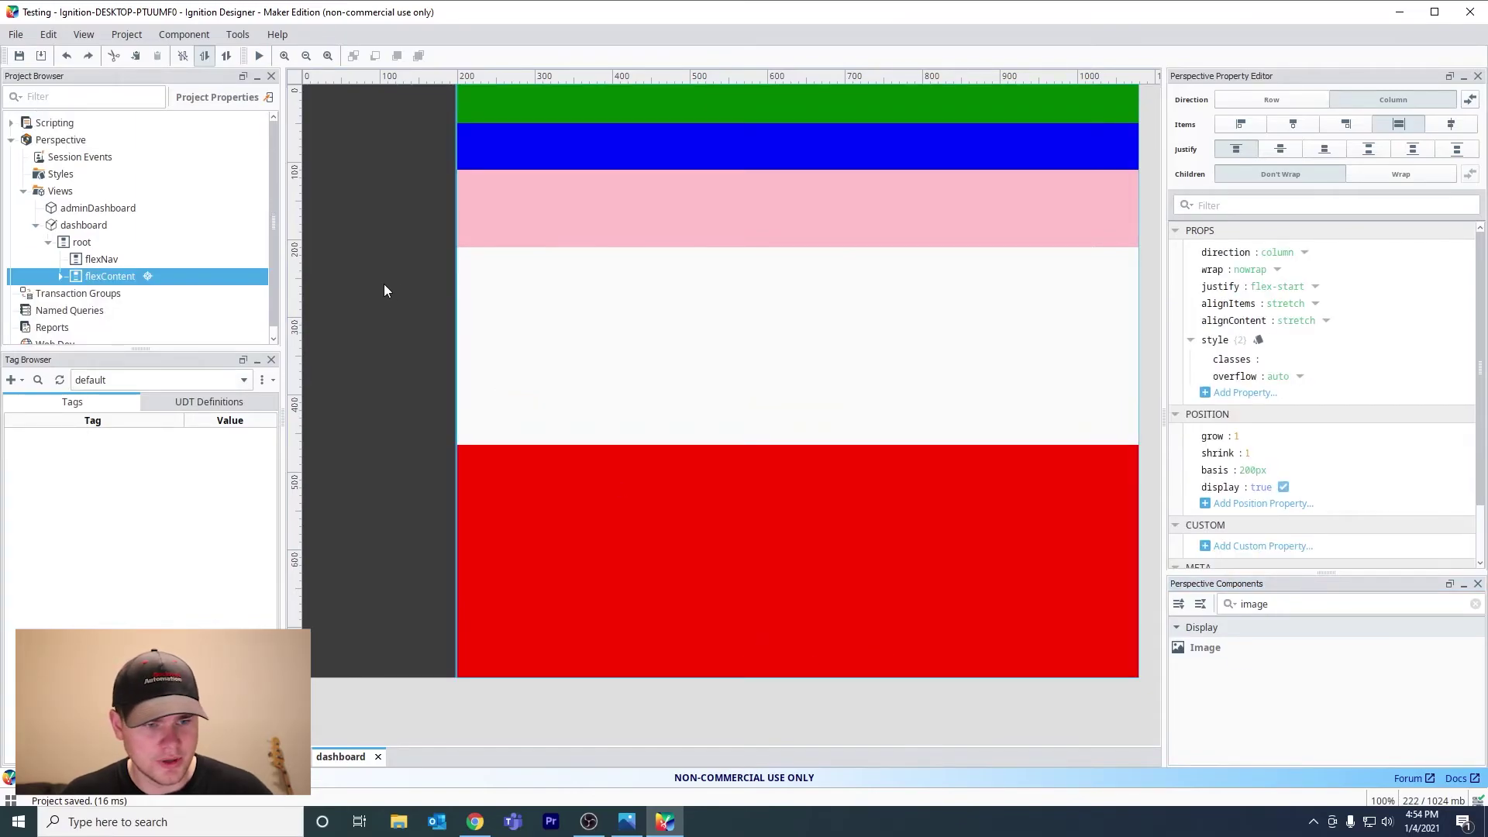
left_click(383, 284)
left_click_drag(1206, 648, 372, 264)
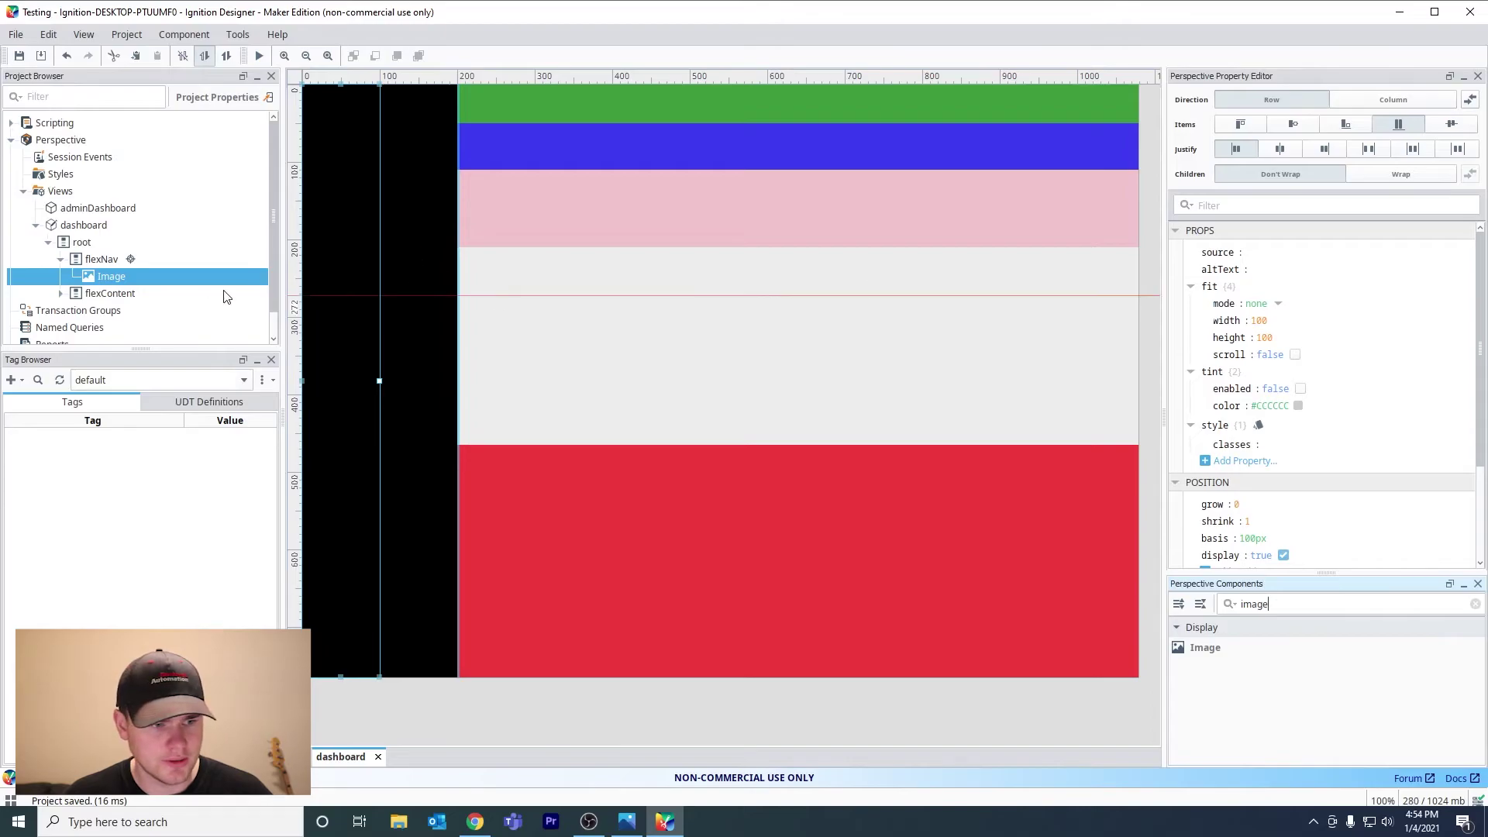
Set flexNav's direction to column so its contents stack vertically.
left_click(95, 259)
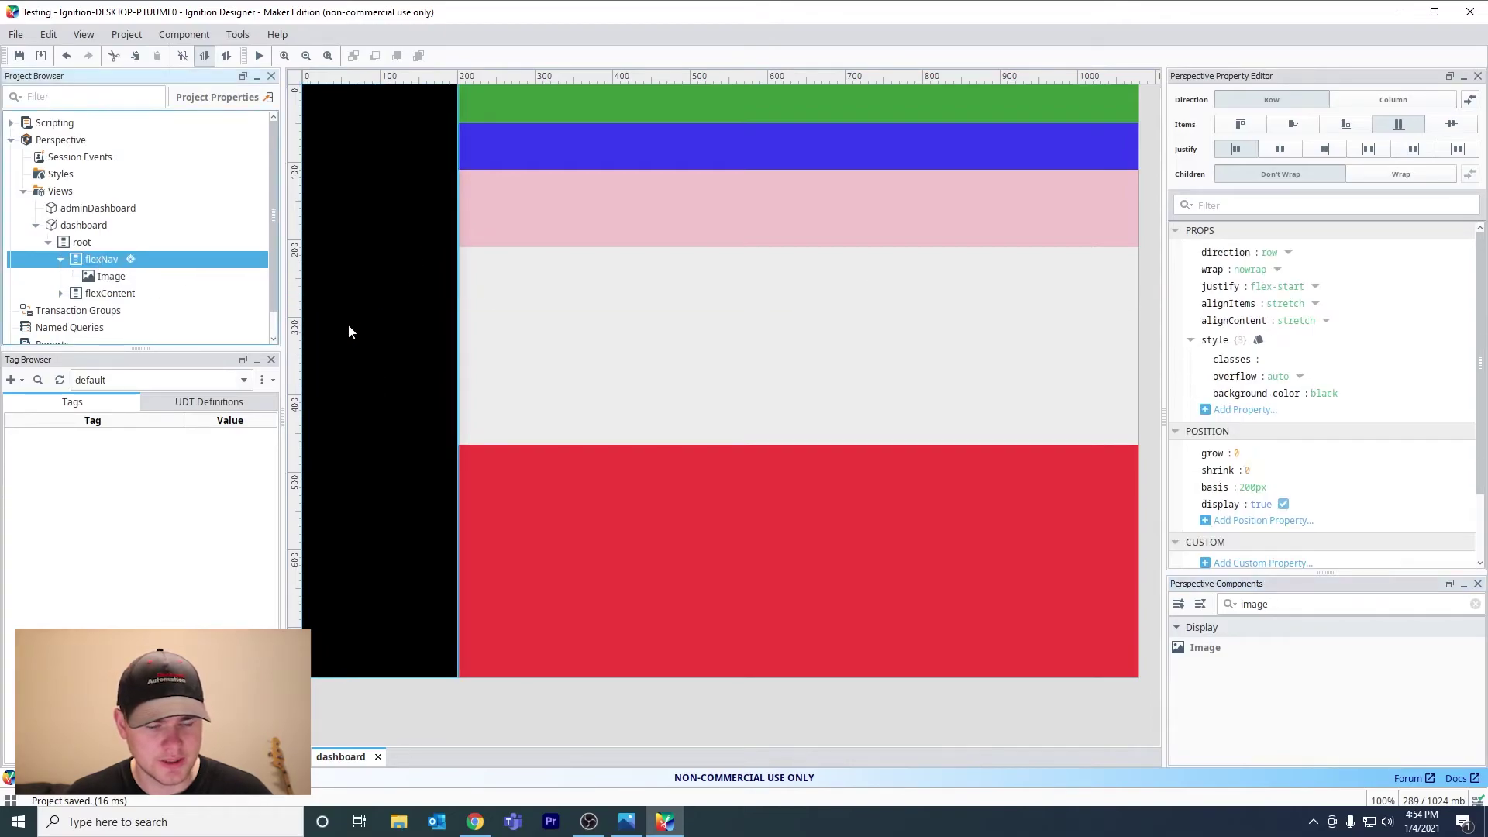
left_click(1289, 252)
left_click(1240, 313)
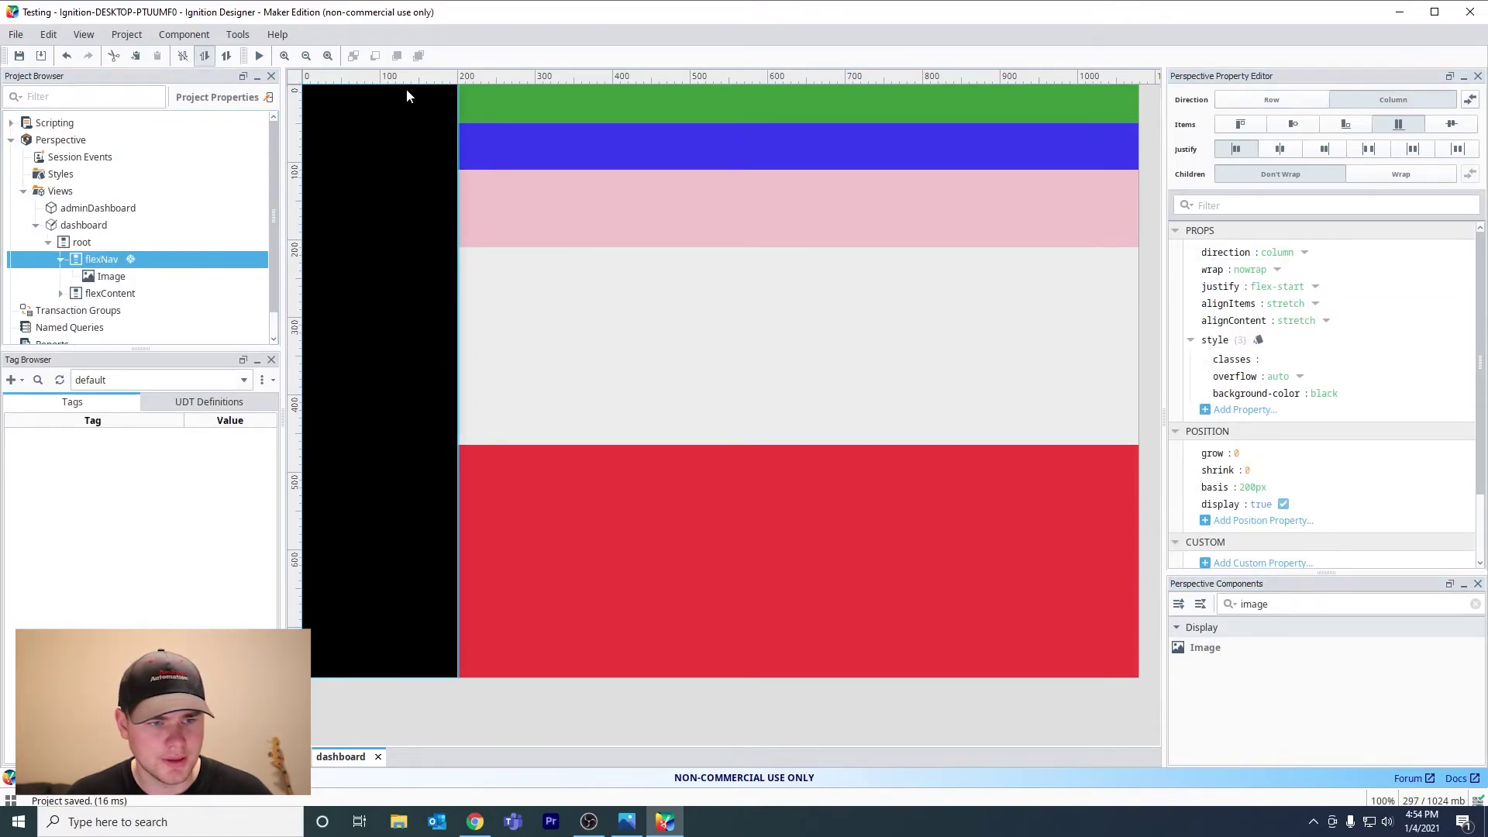
left_click(400, 117)
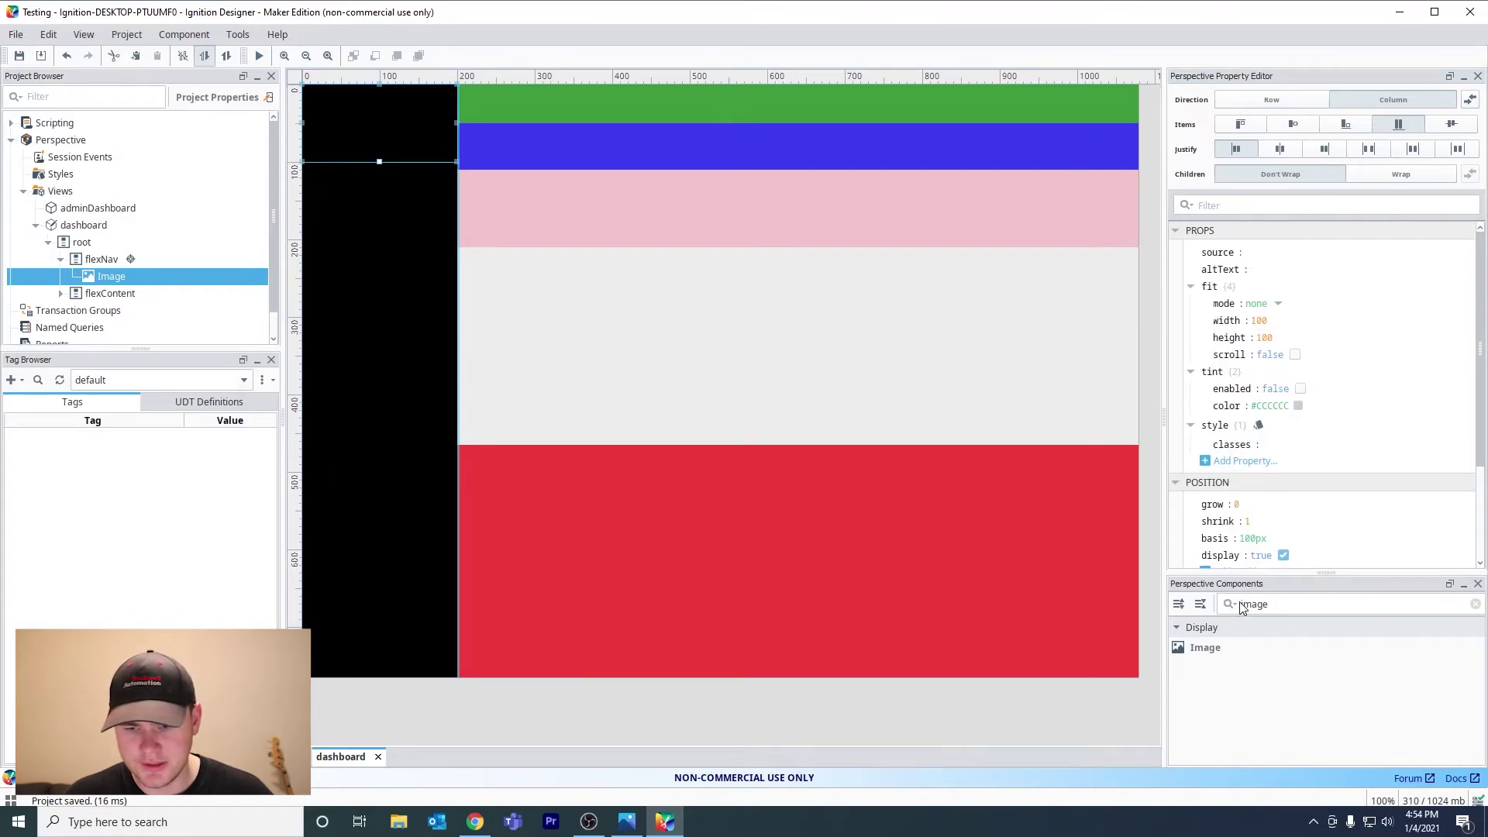
Set flexNav's style background-color to gray.
left_click(374, 362)
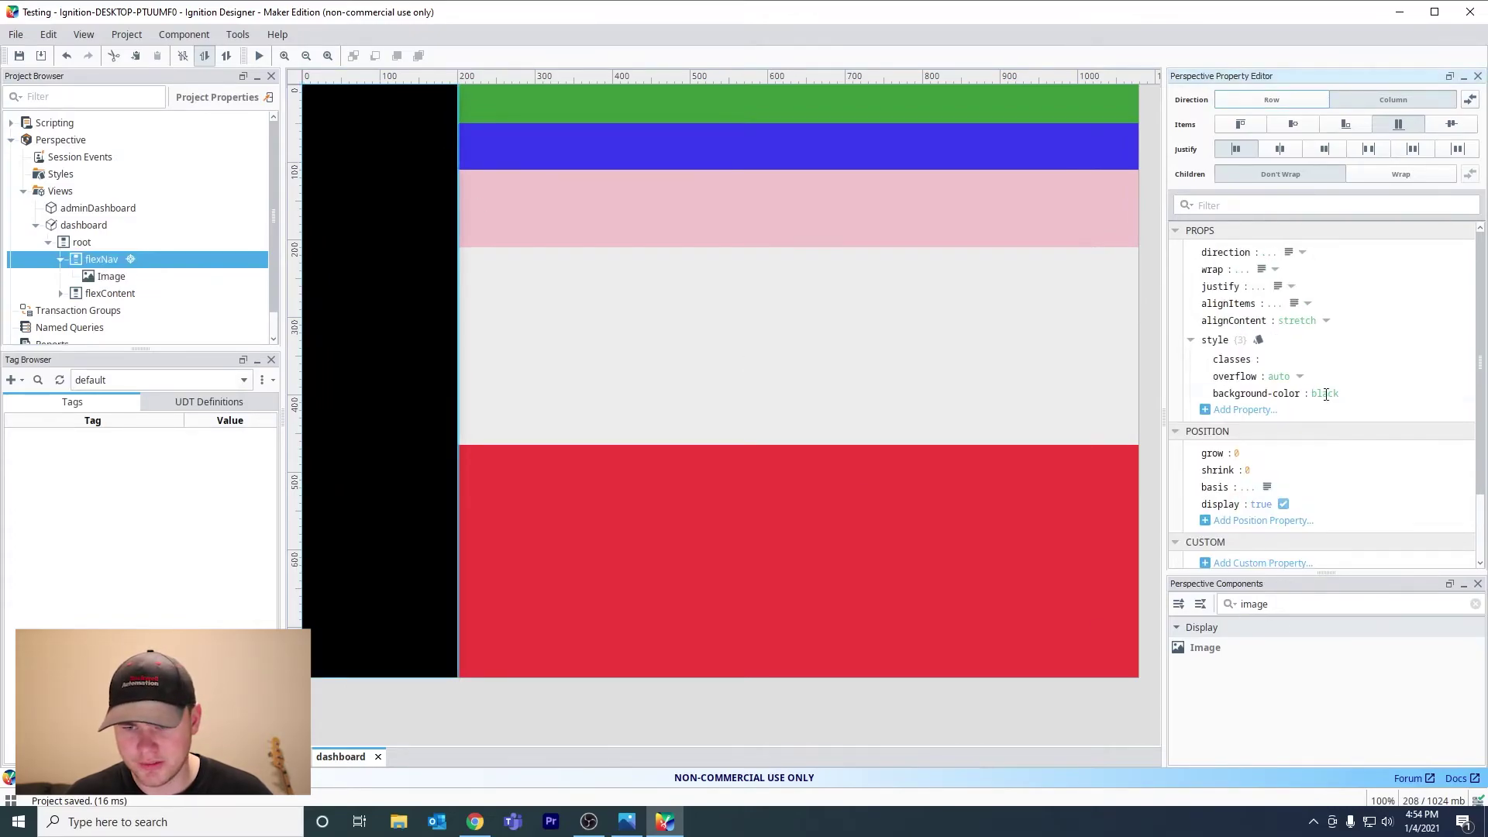
double_click(1338, 394)
type("gray")
key("Return")
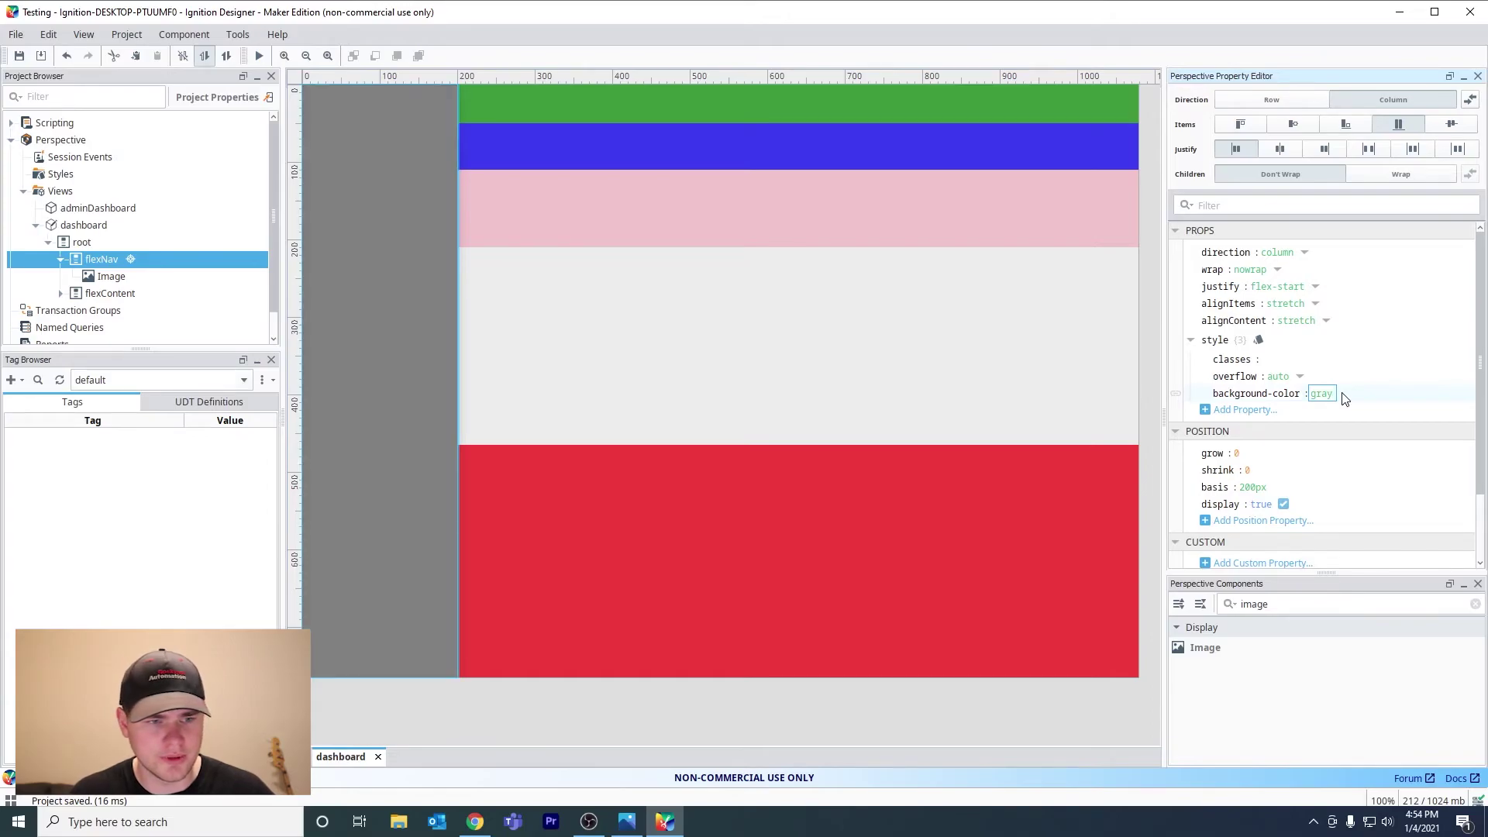
Add a test style property 'asdf' to the Image, then delete it.
left_click(436, 147)
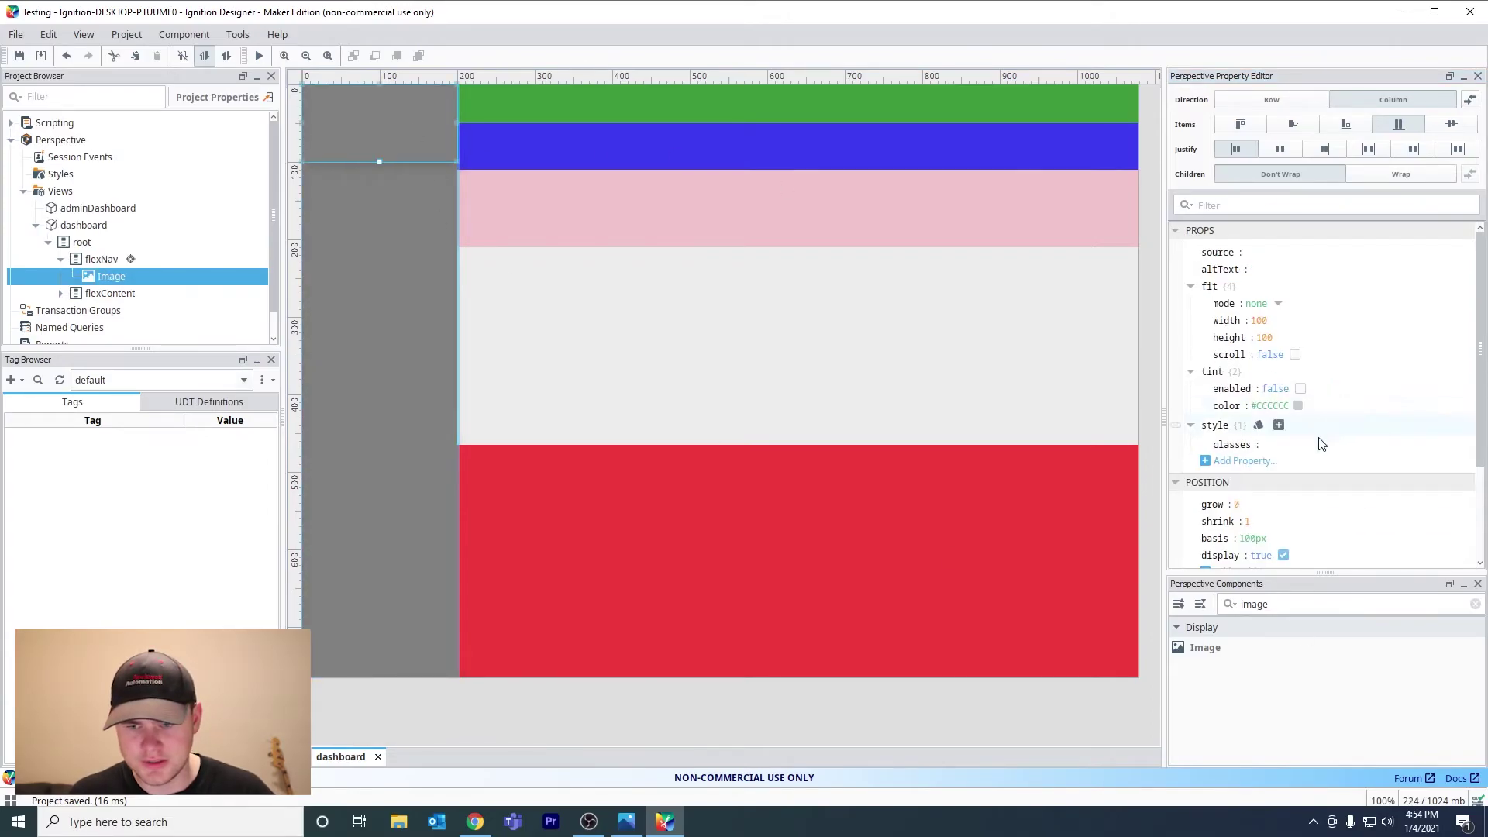
left_click(1258, 425)
left_click(1299, 434)
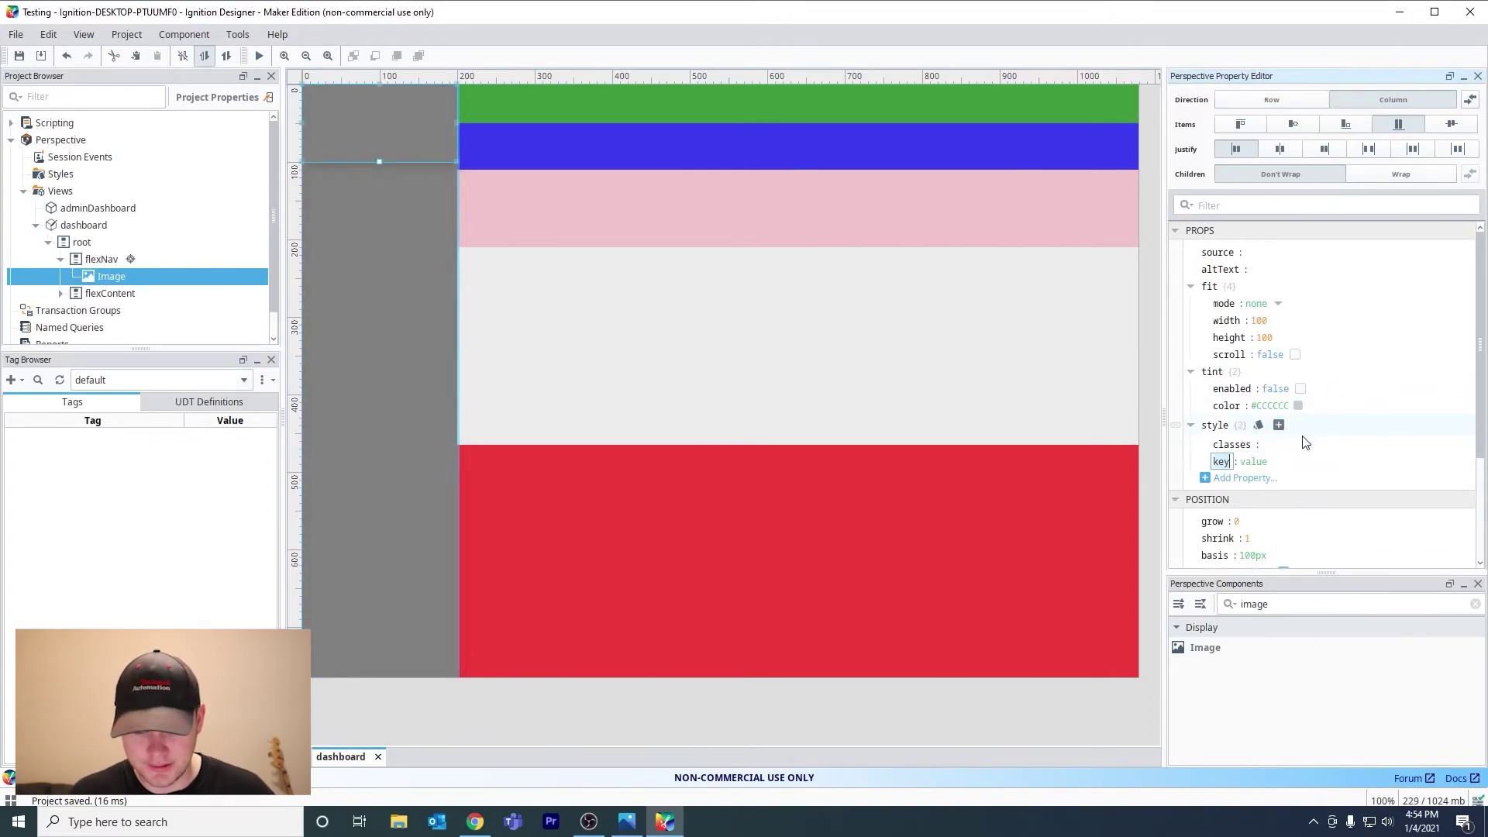
type("ba")
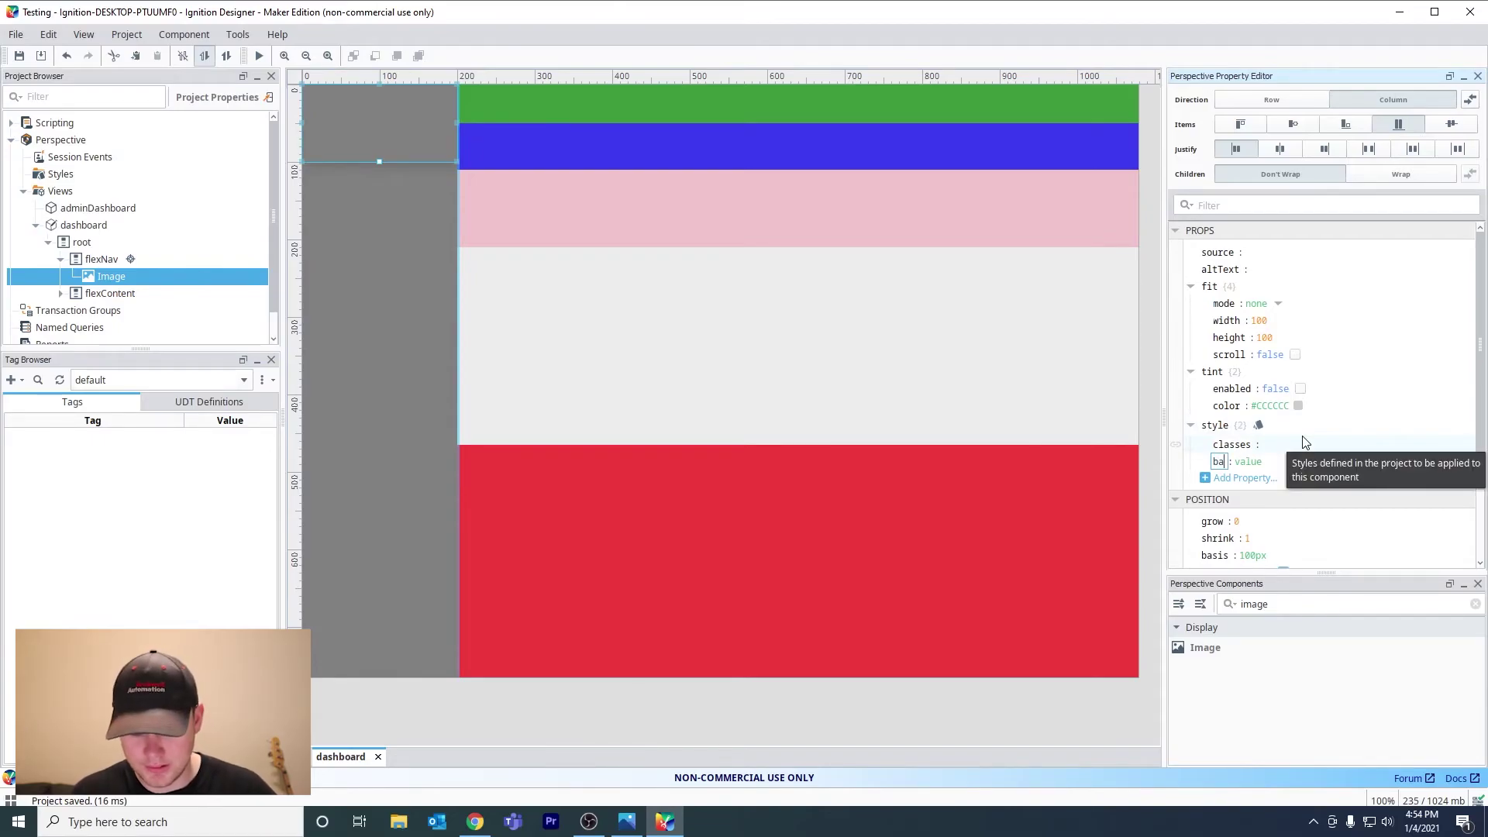
key("BackSpace")
key("BackSpace")
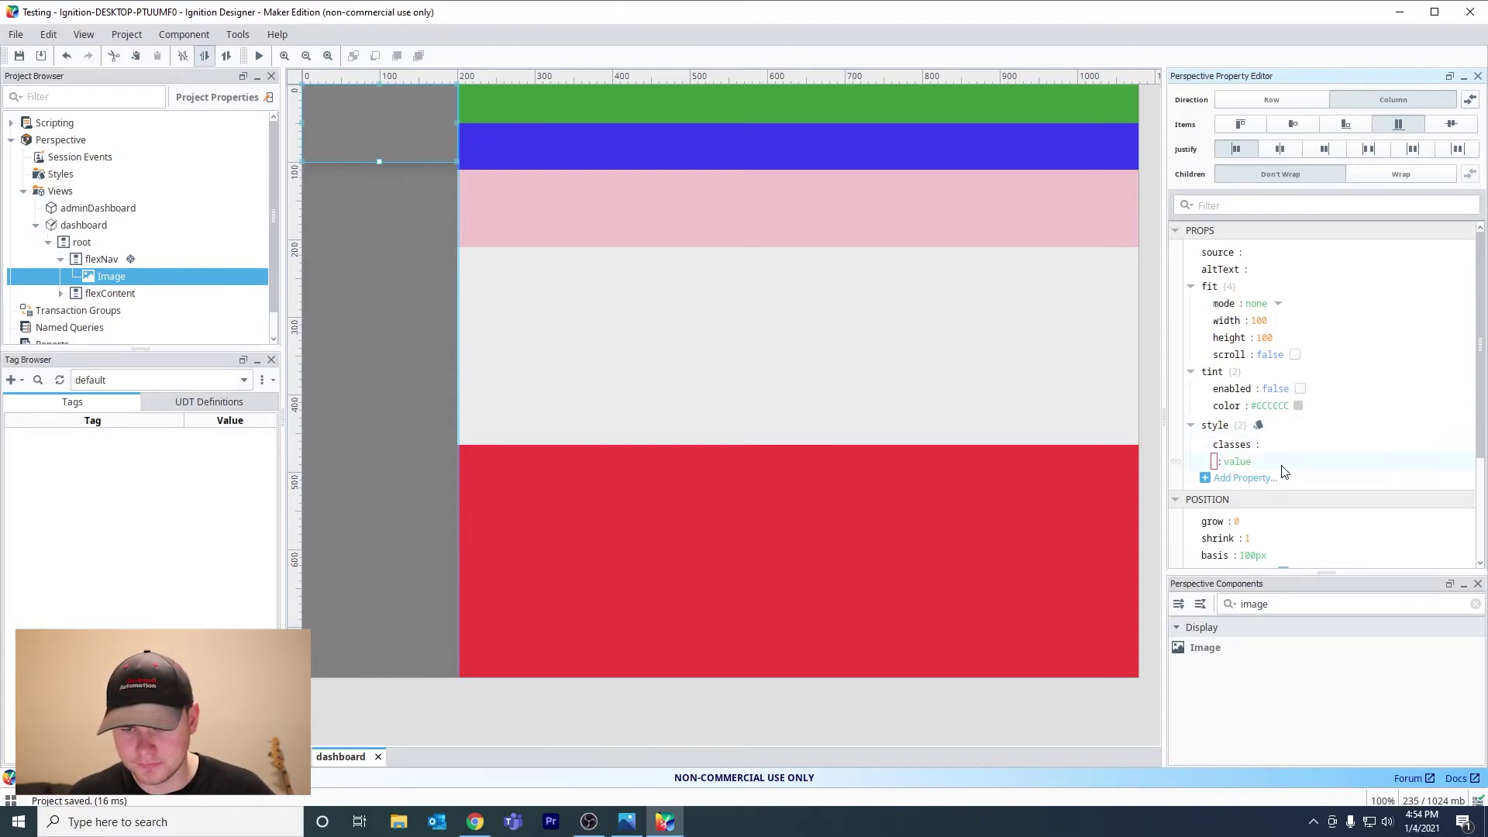
type("asdf")
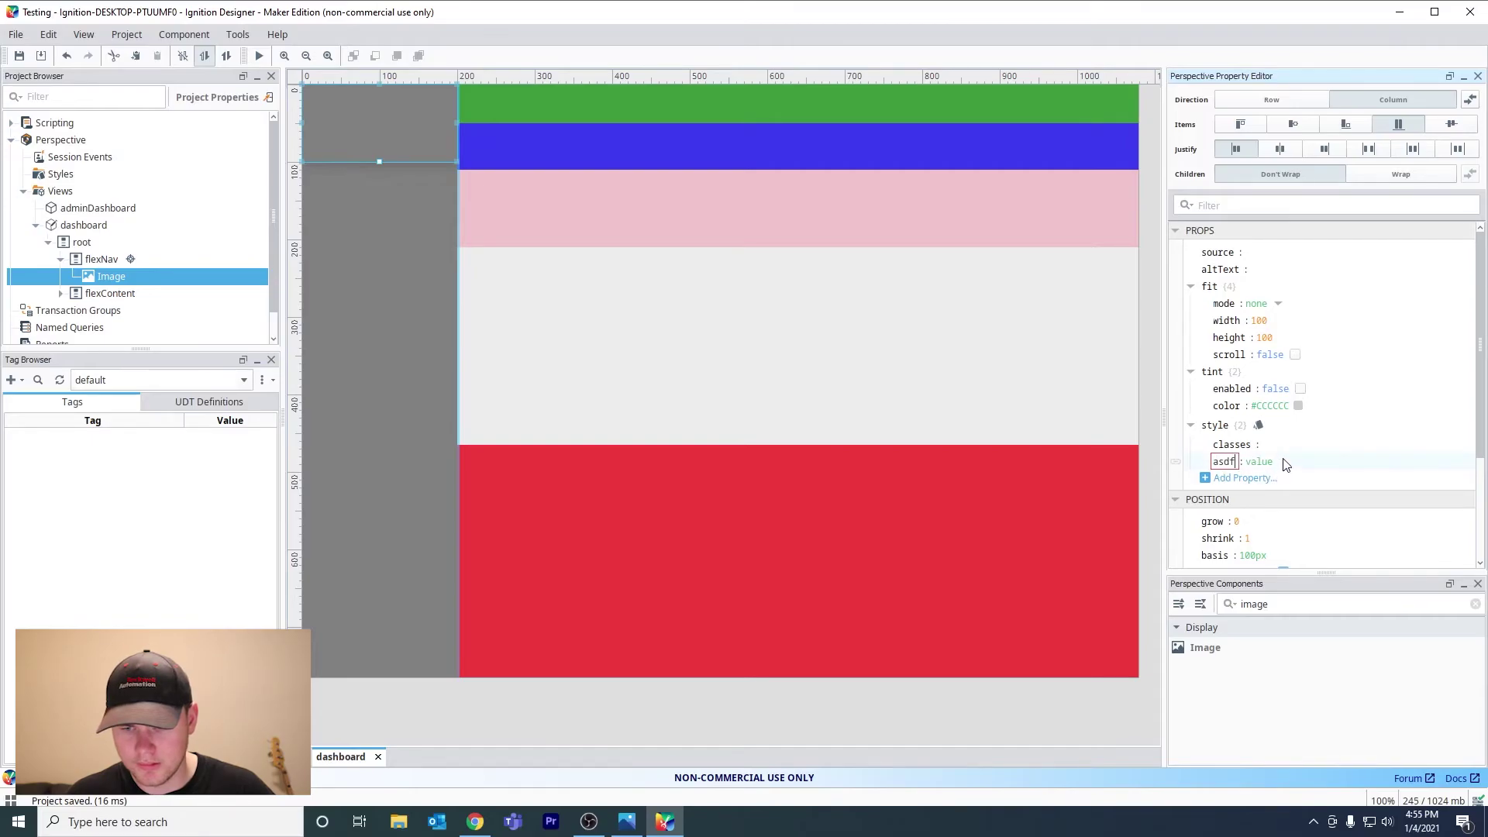
key("Return")
right_click(1302, 462)
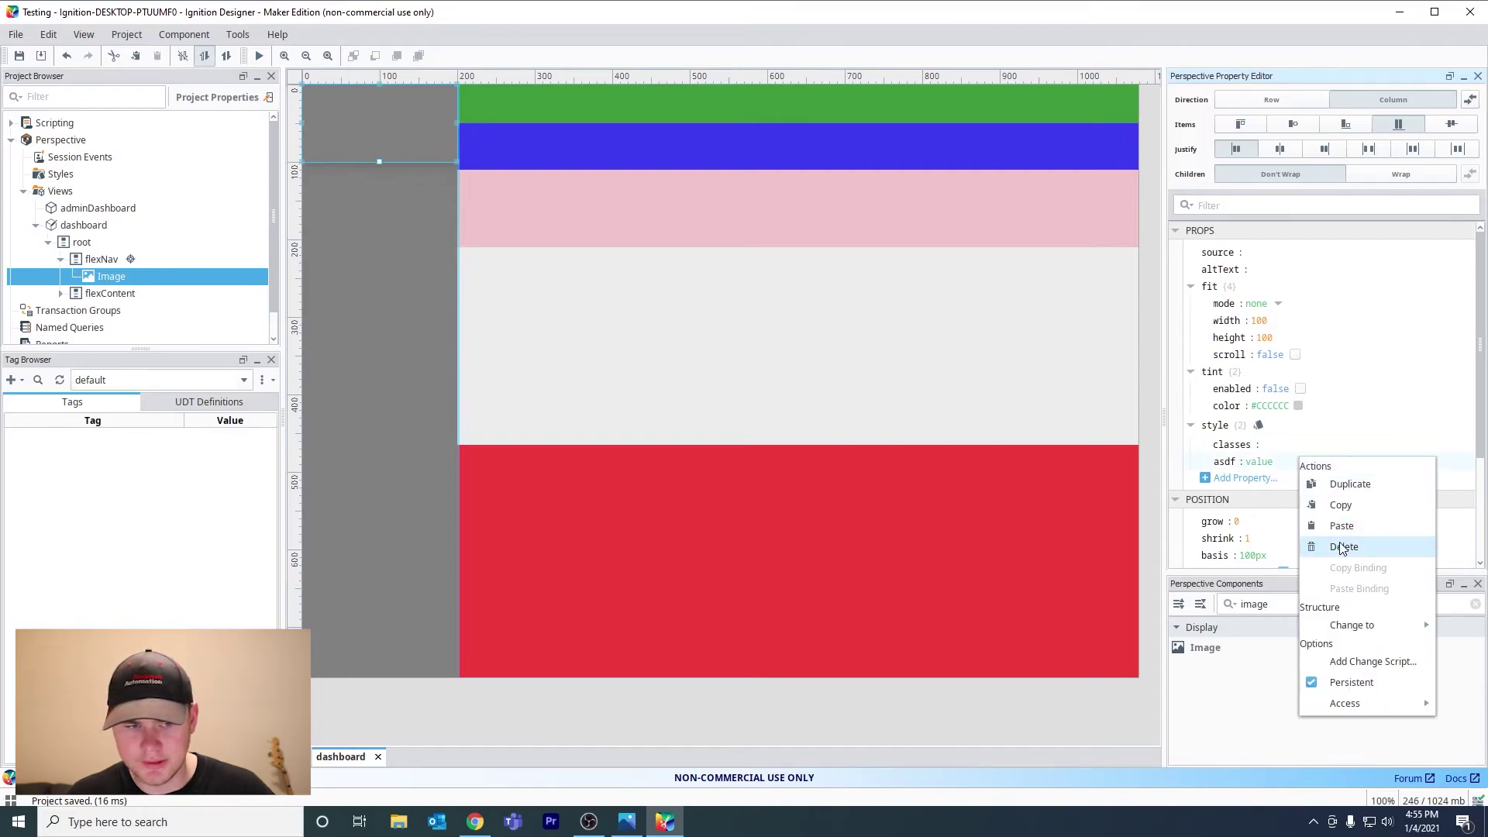
left_click(1334, 542)
left_click(434, 310)
left_click(1313, 616)
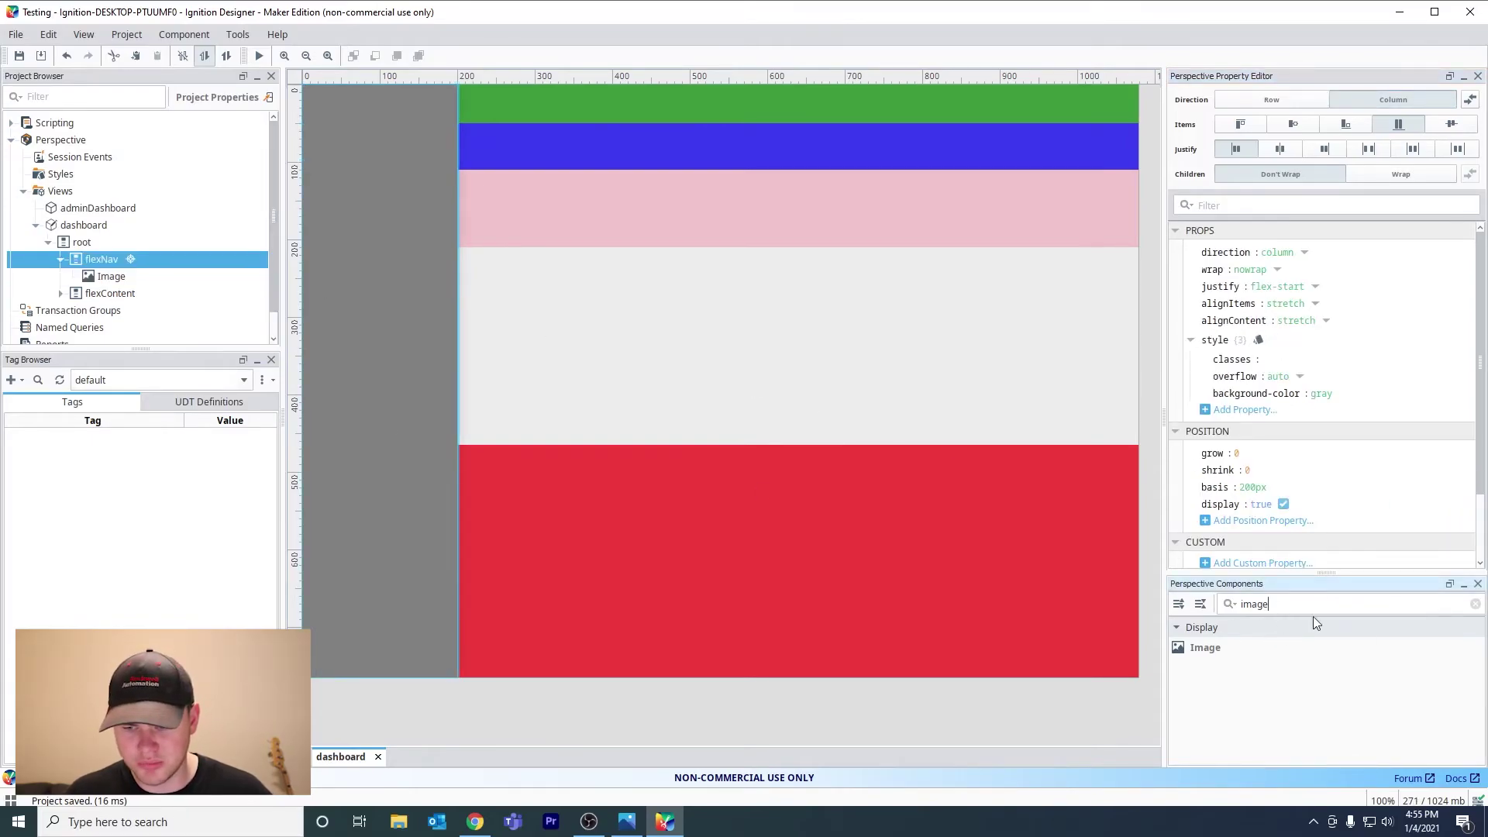
Add three Buttons under the Image in flexNav, then minimize the reference dashboard screenshot.
left_click(1476, 605)
type("buttons")
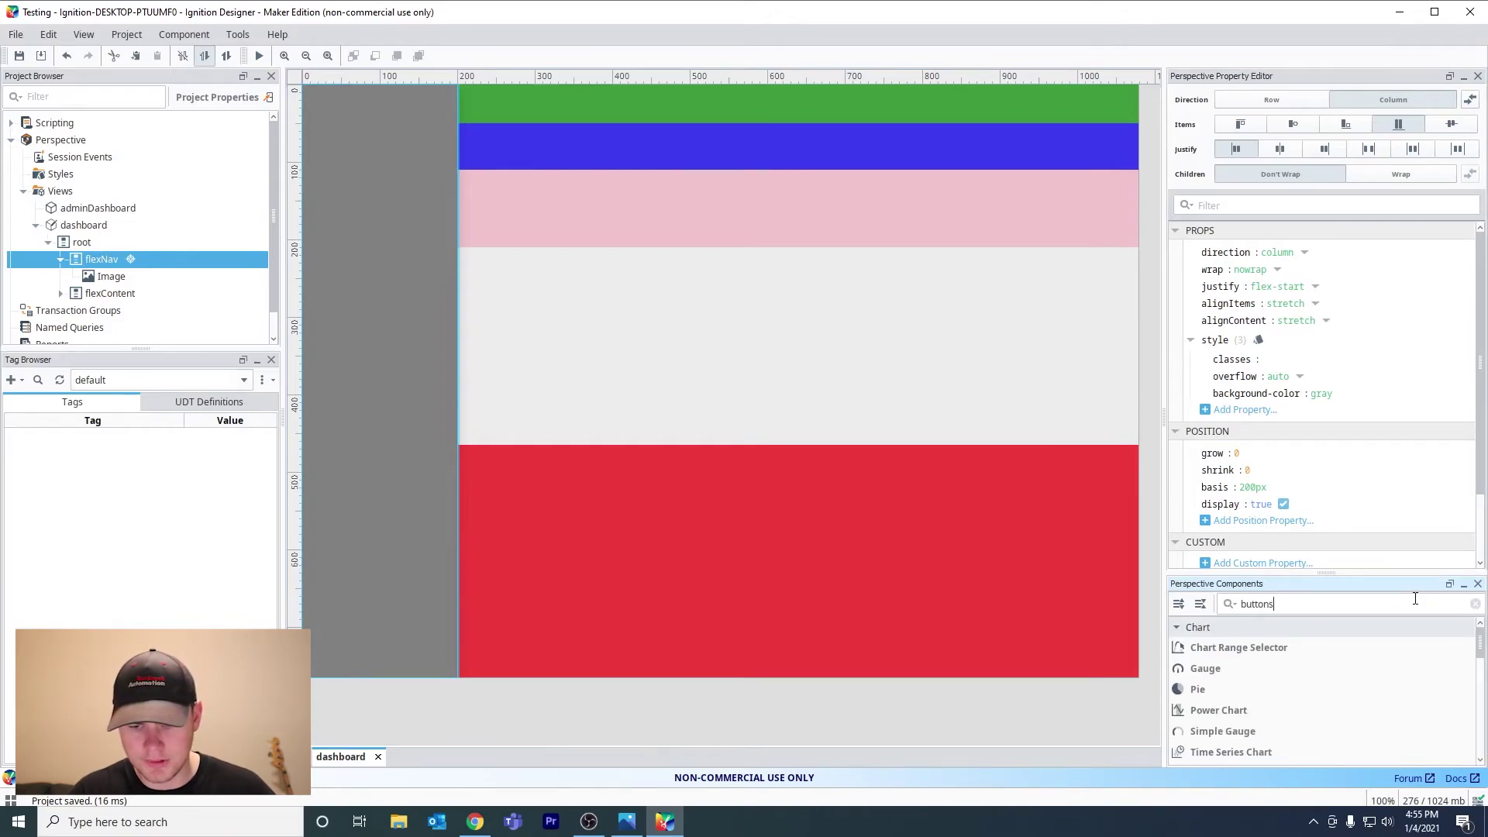
key("BackSpace")
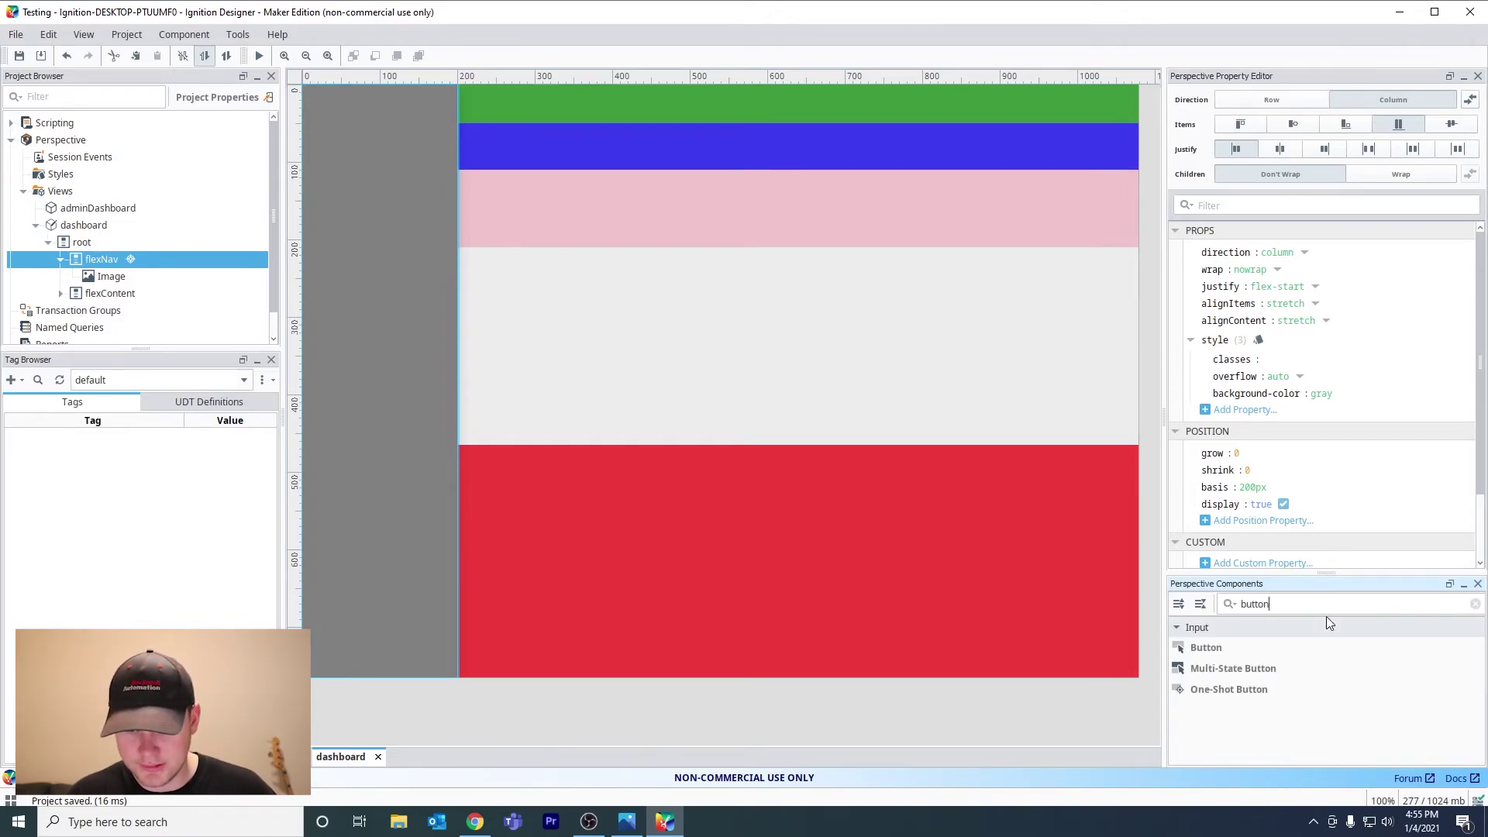
left_click_drag(1259, 646, 509, 207)
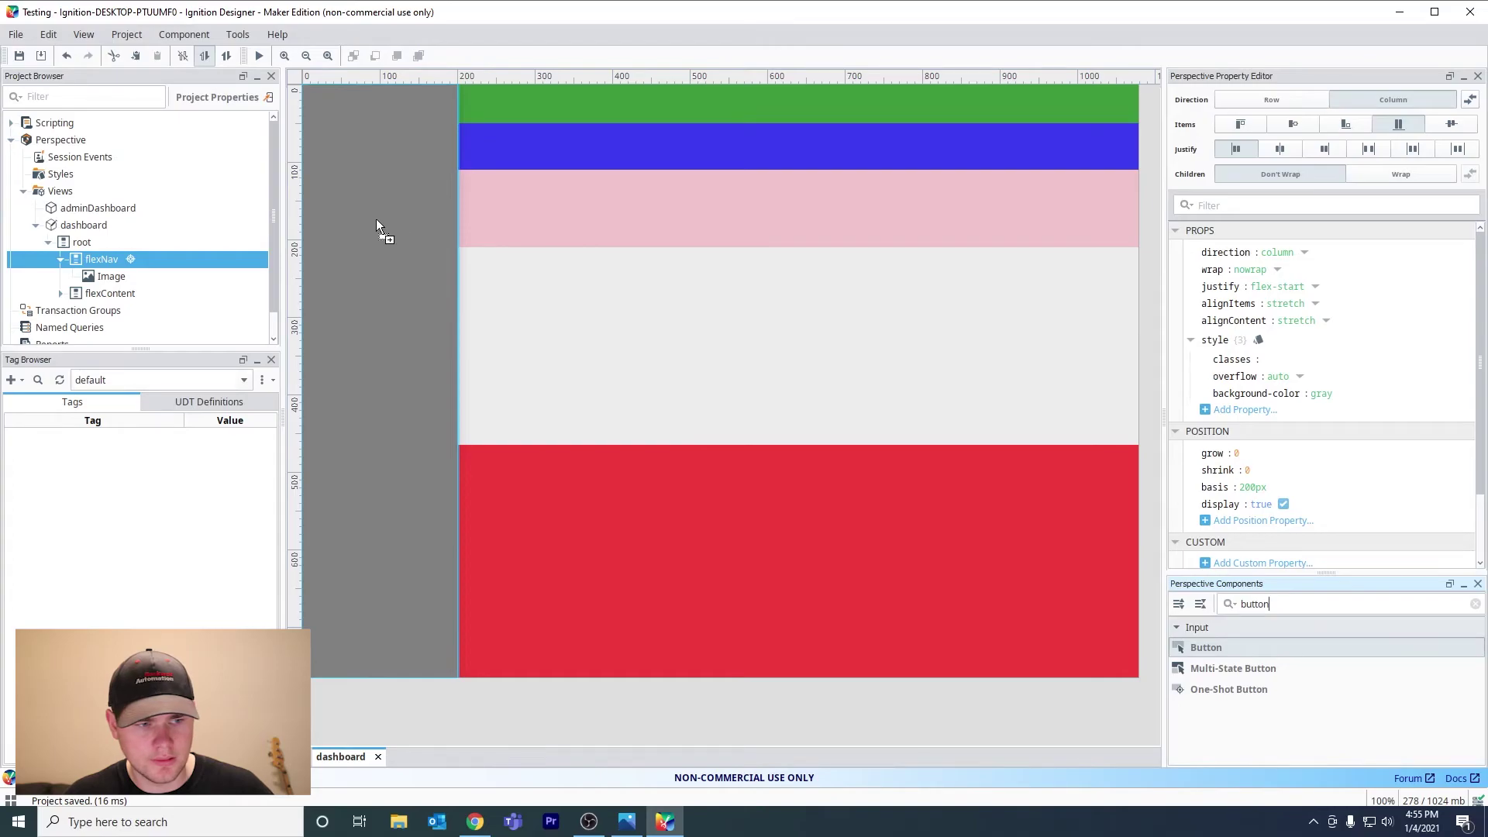
left_click_drag(377, 225, 377, 218)
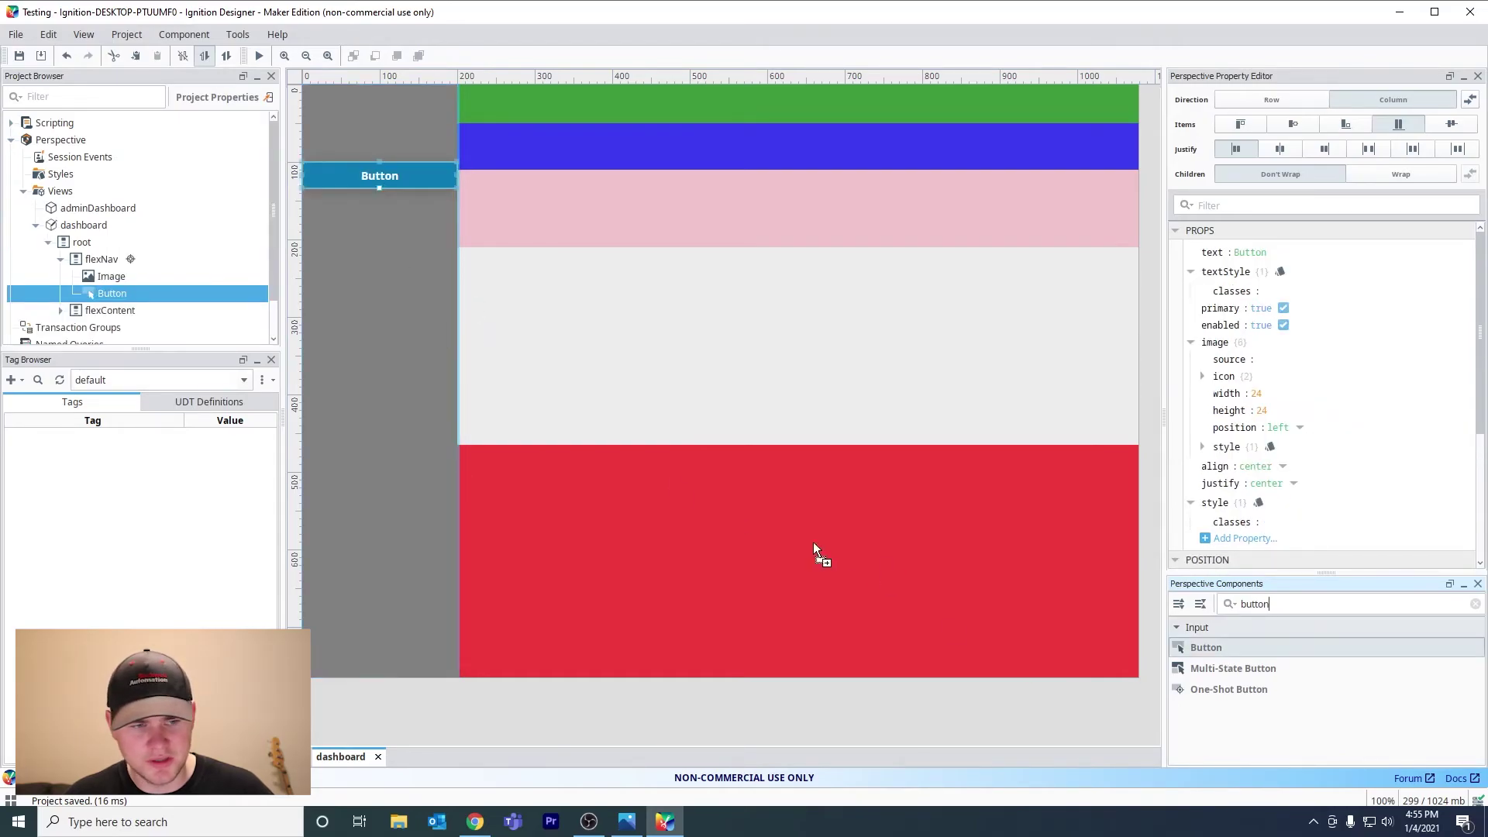
left_click_drag(814, 549, 345, 232)
left_click_drag(1206, 648, 333, 294)
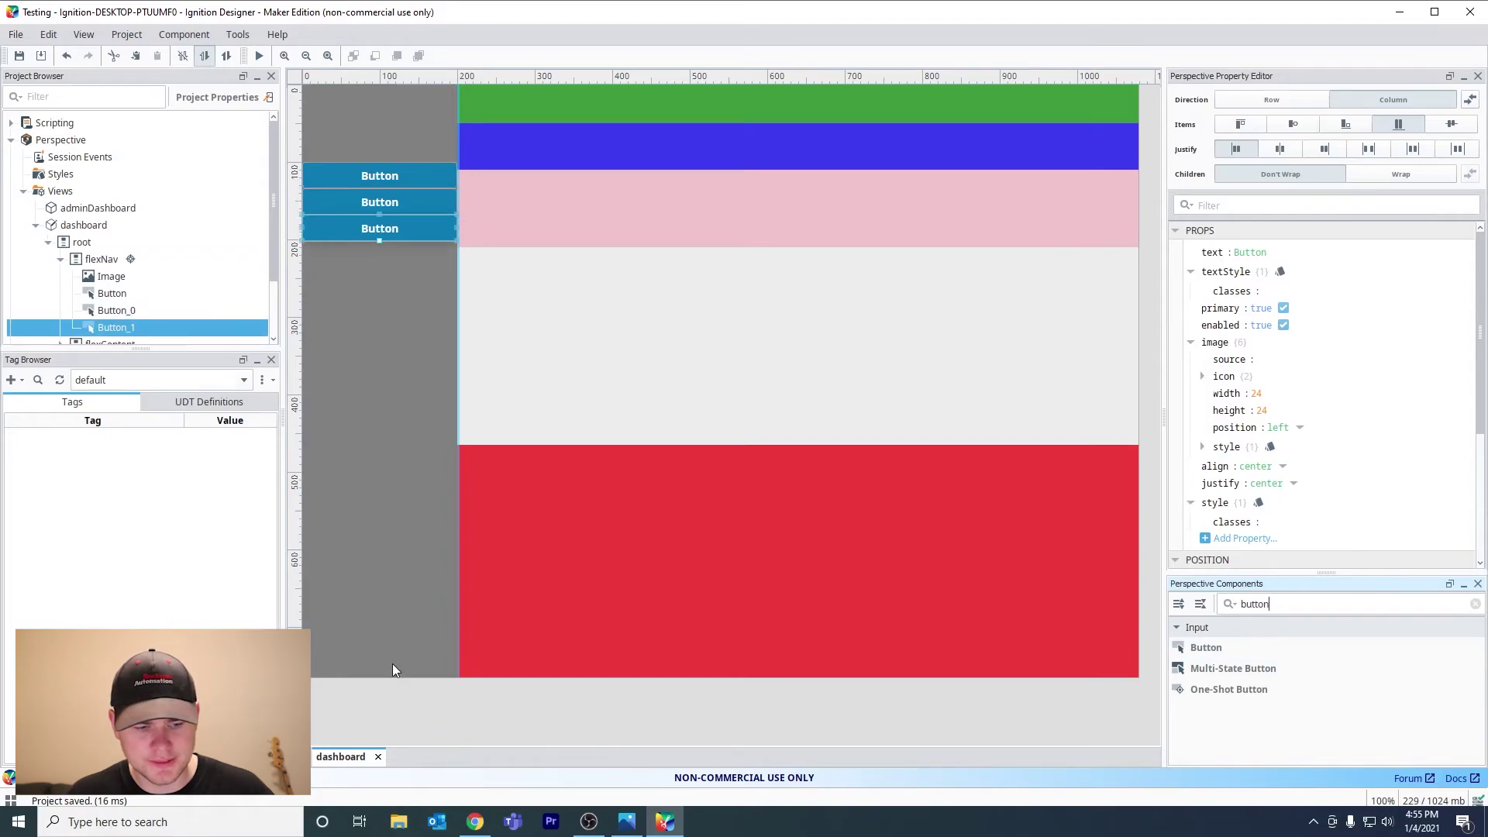
key("alt+Tab")
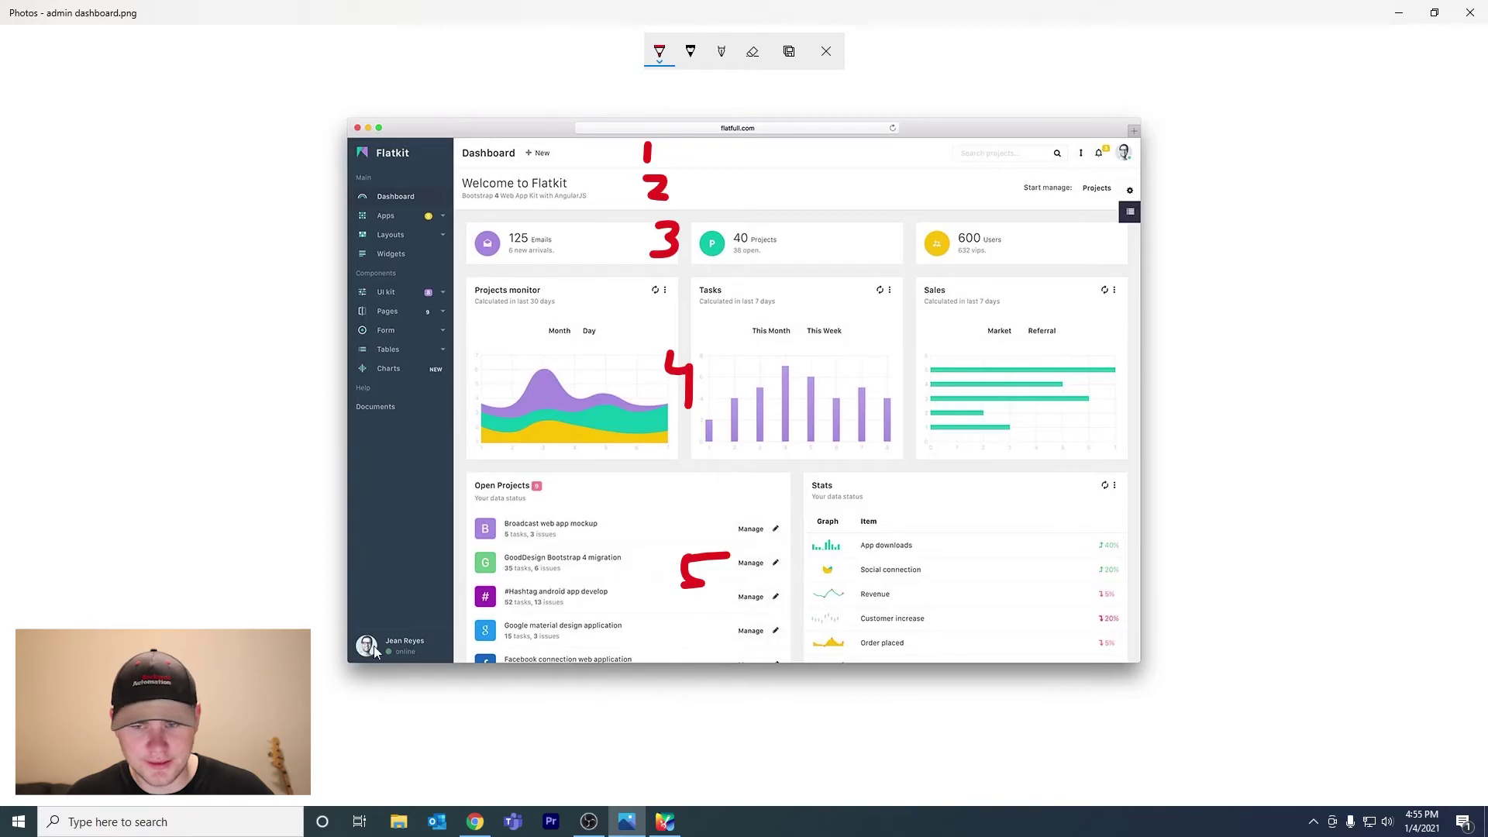
left_click(1398, 19)
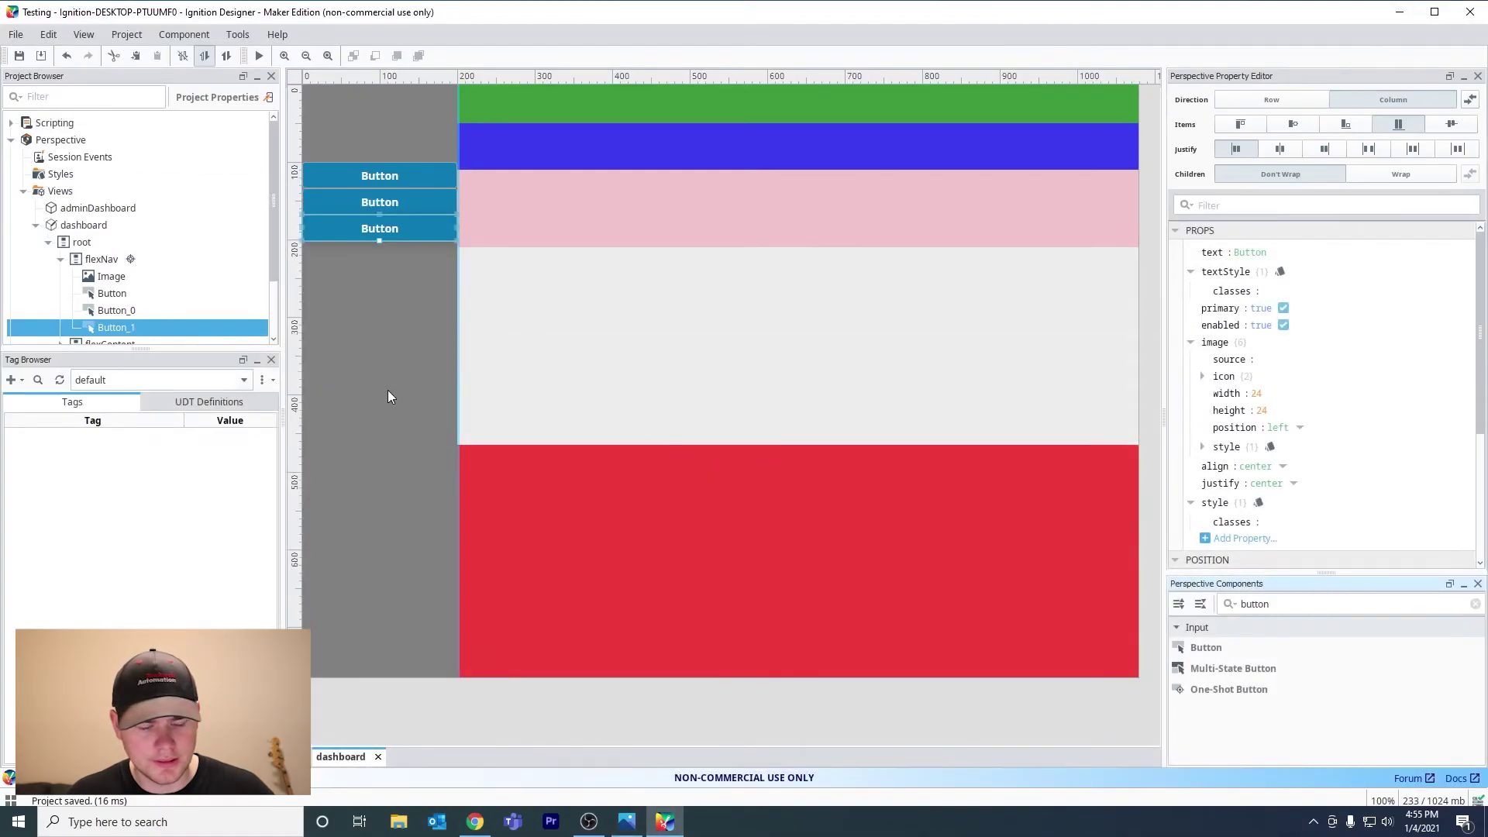
Add a flex container below the nav buttons with grow 1 and direction column-reverse.
left_click(389, 338)
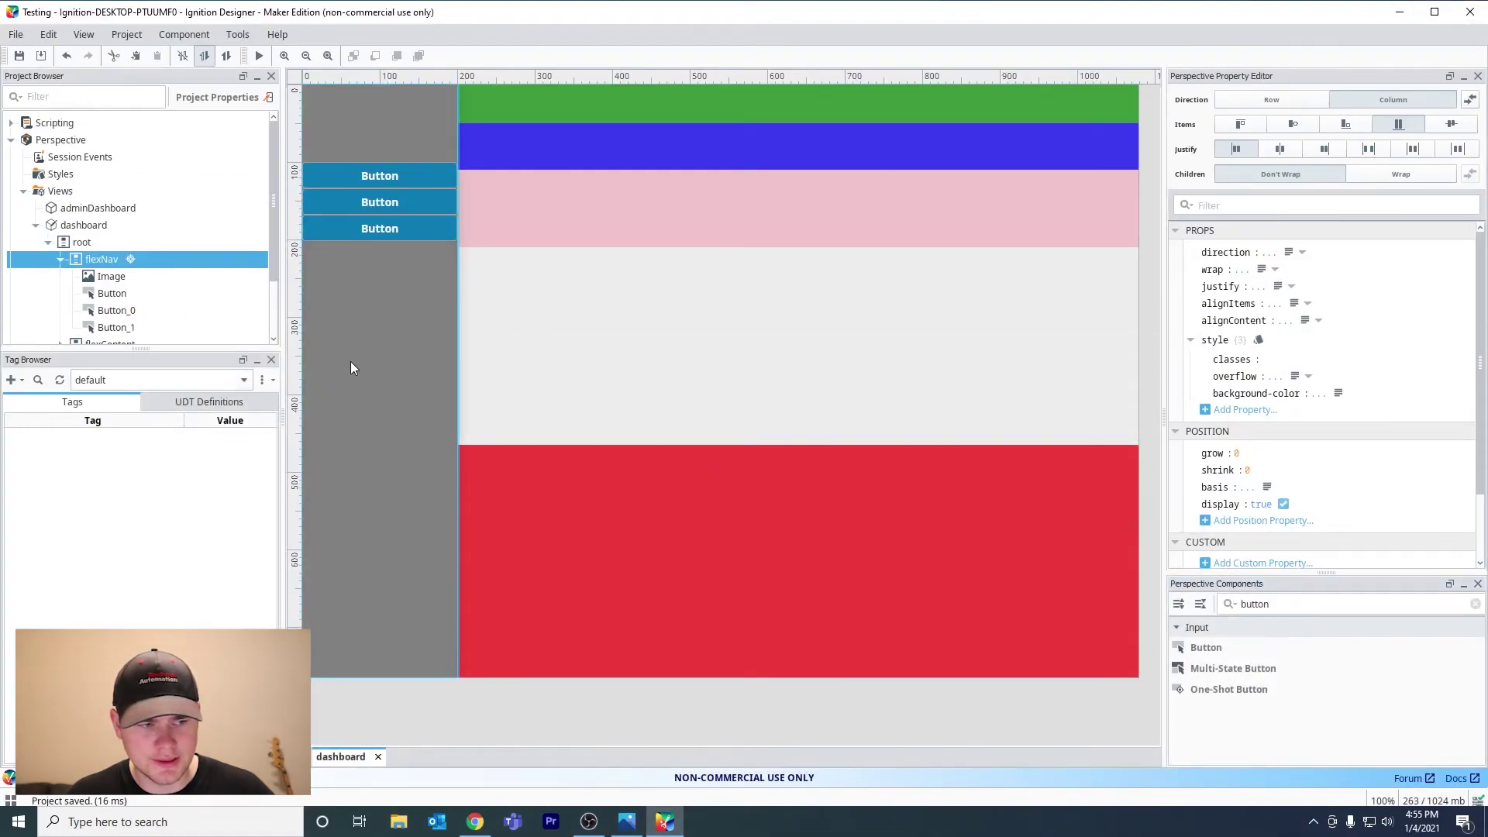
scroll(108, 262, "down", 3)
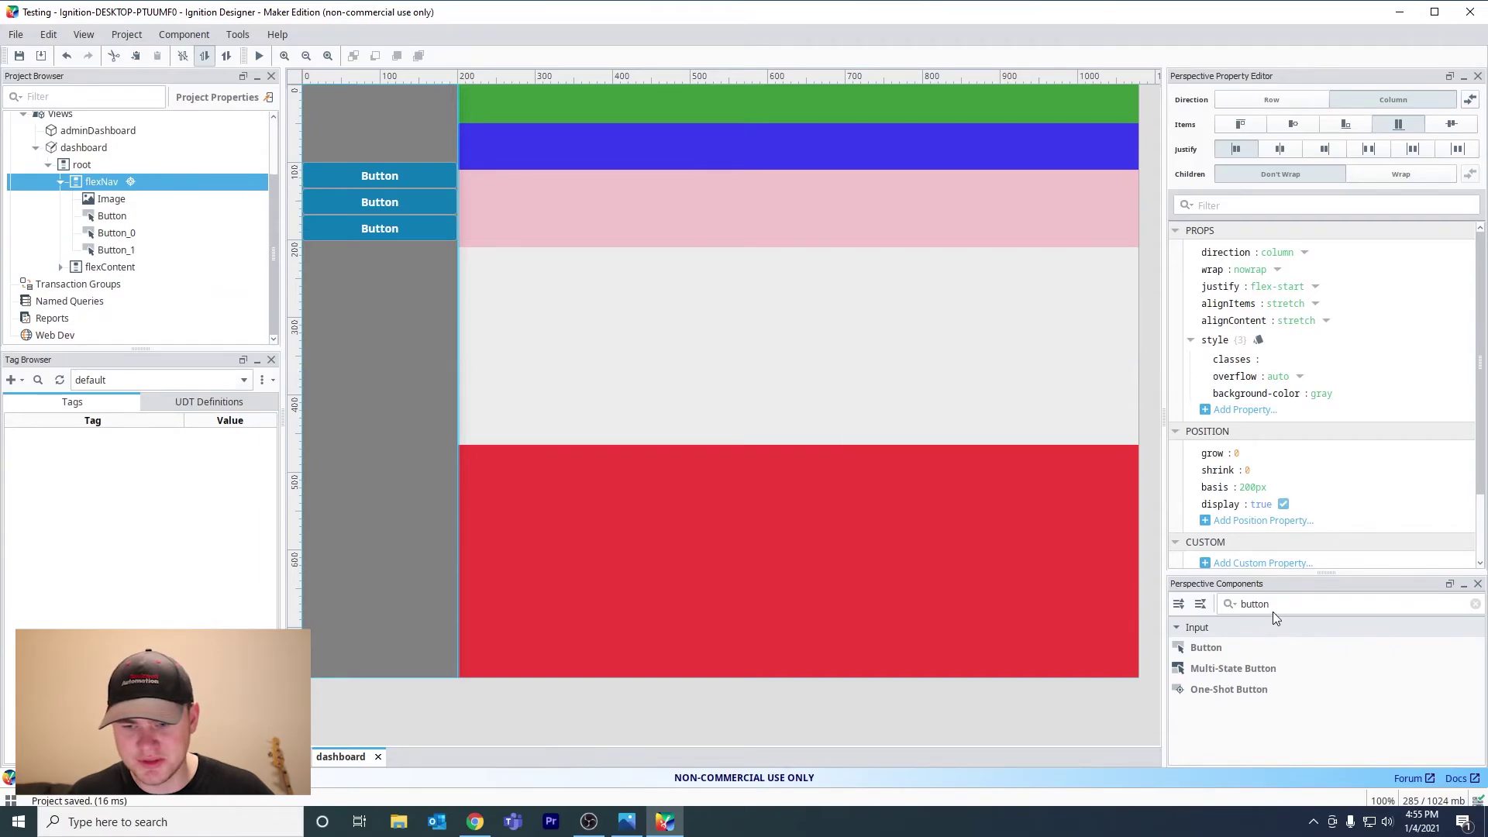
left_click(1476, 604)
type("fle")
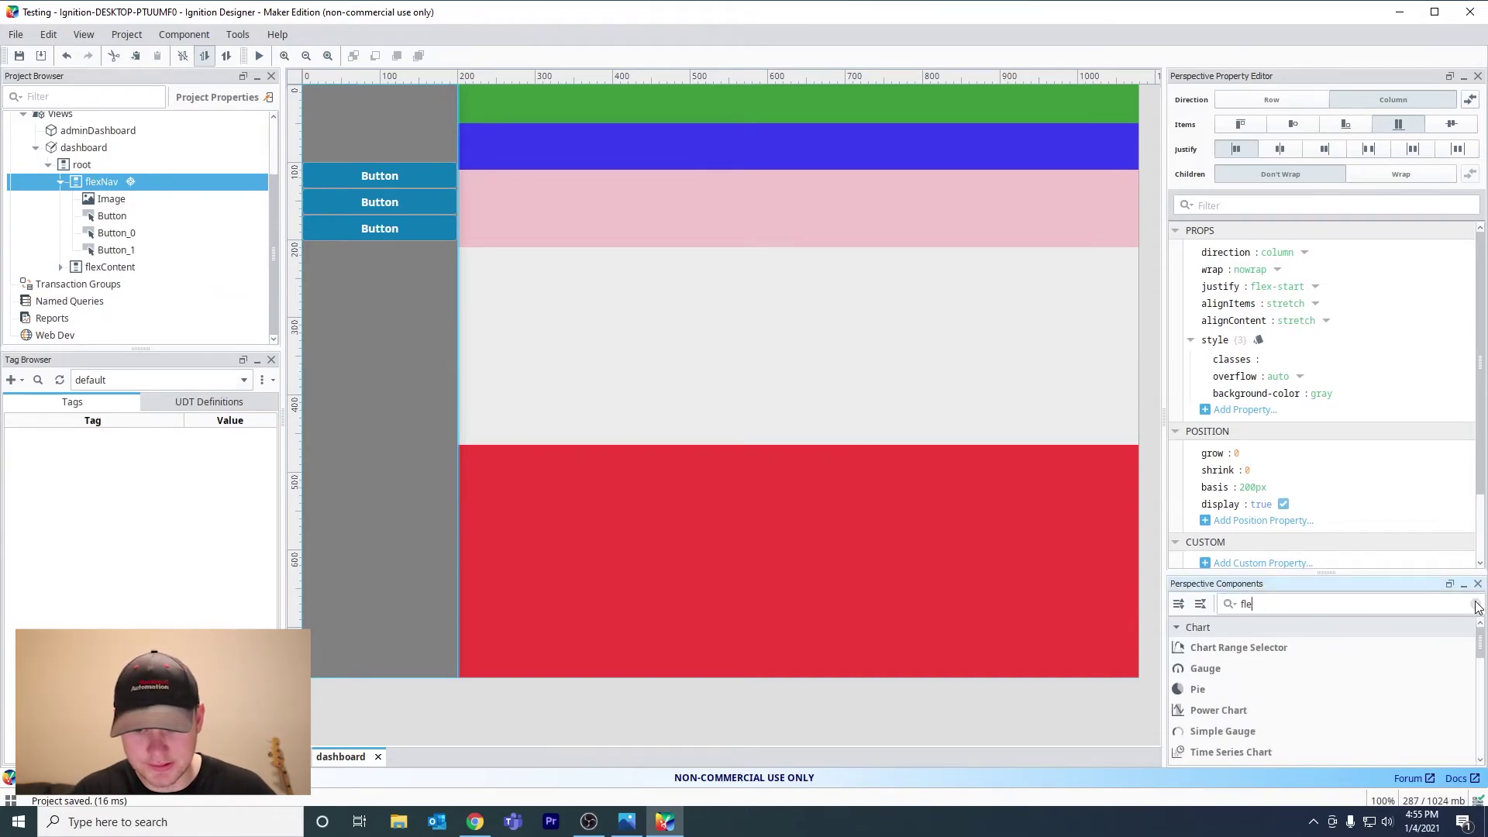
type("x")
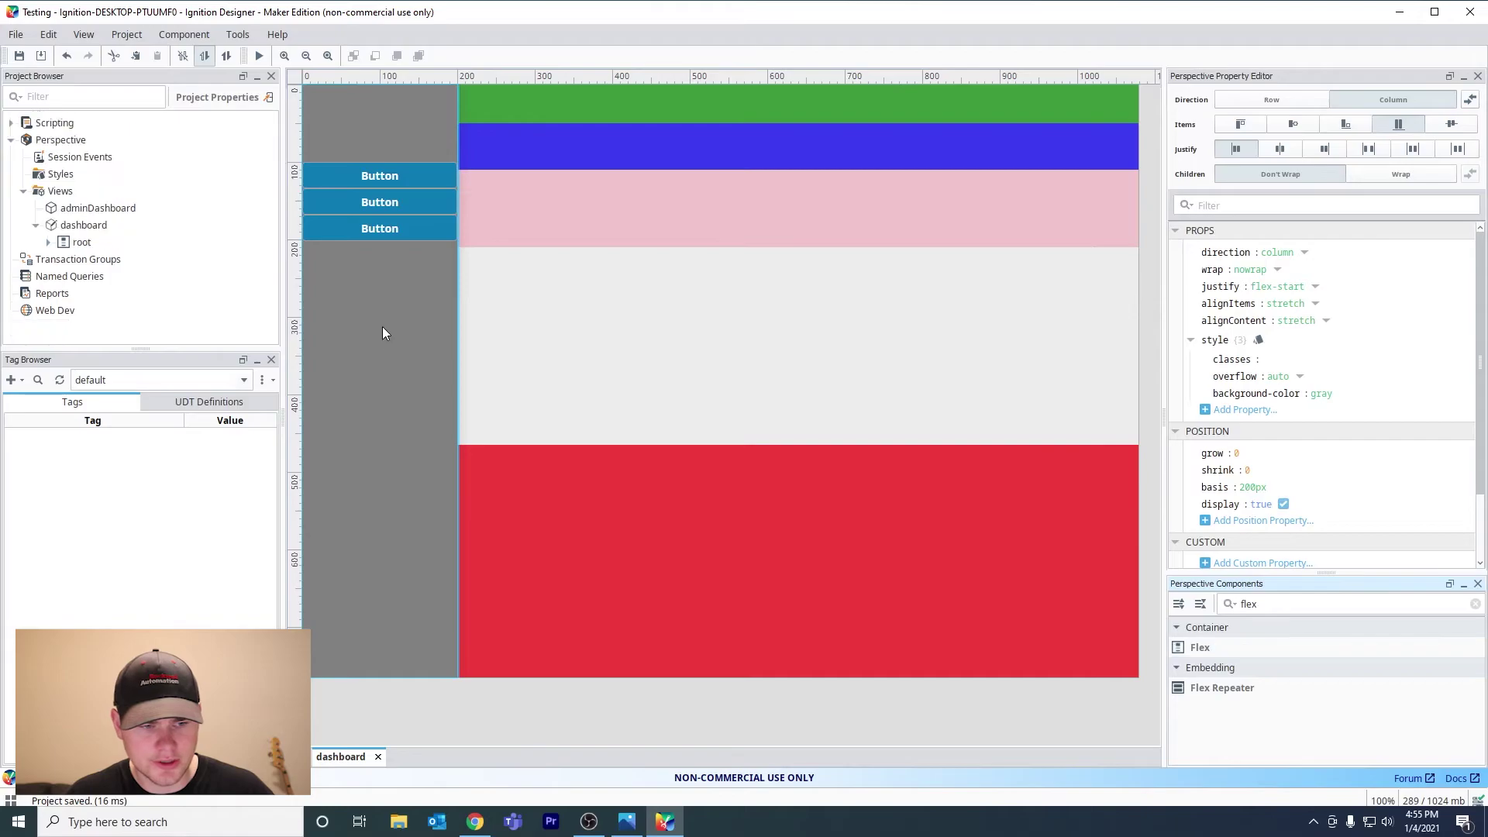
left_click_drag(383, 334, 385, 363)
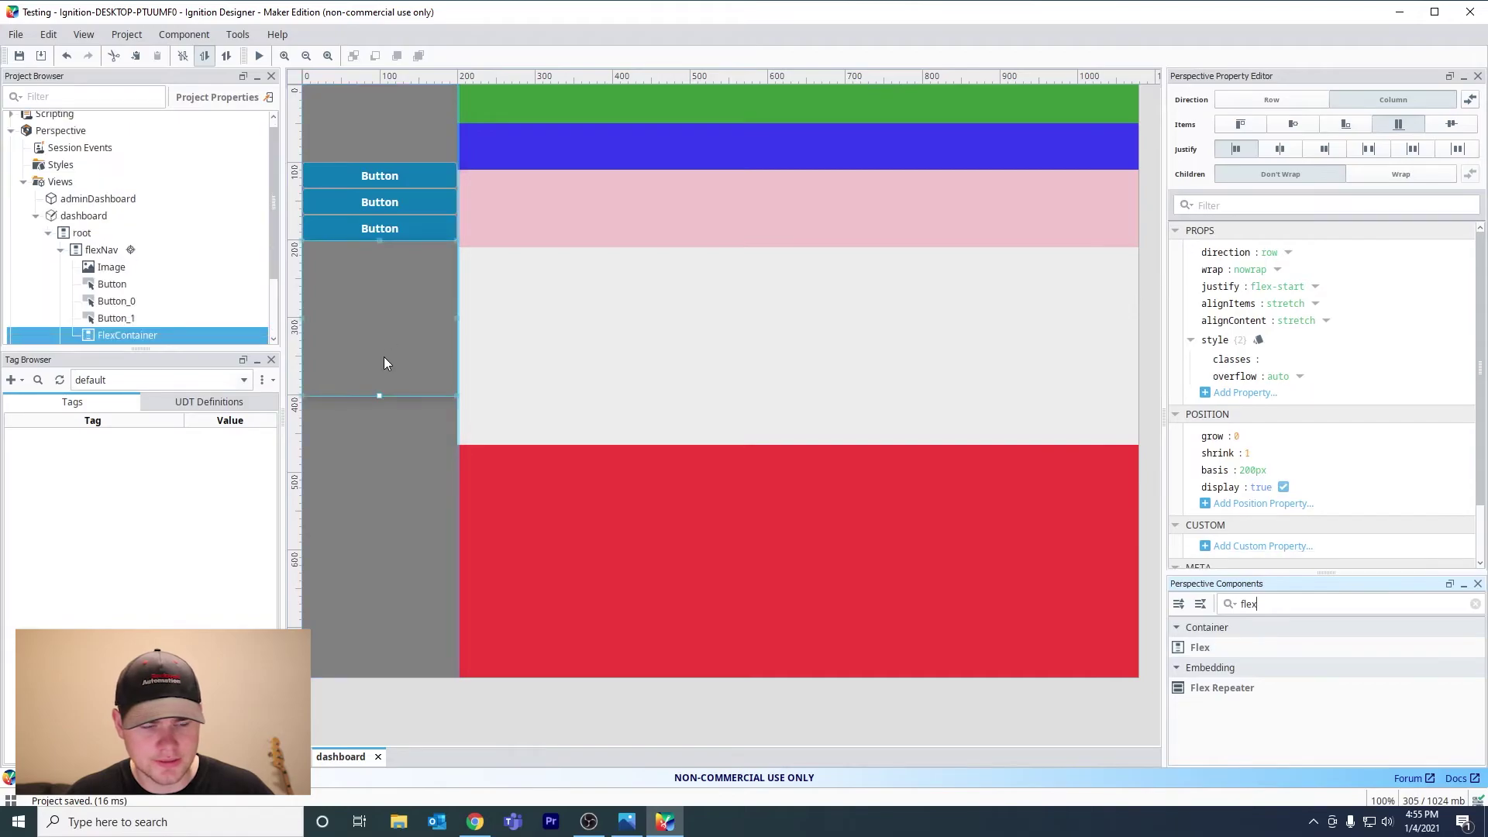
left_click(1259, 440)
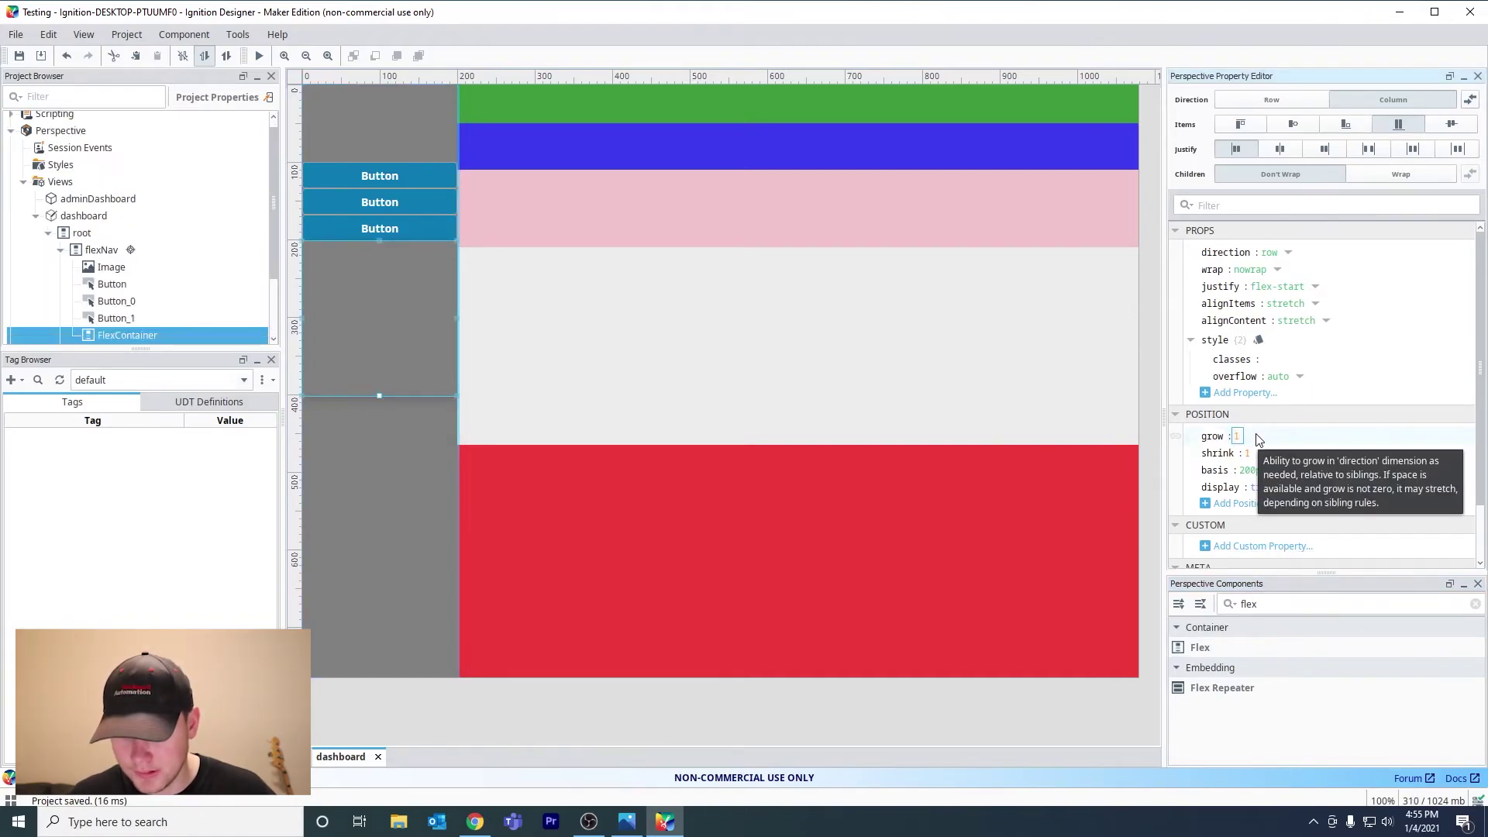
key("Return")
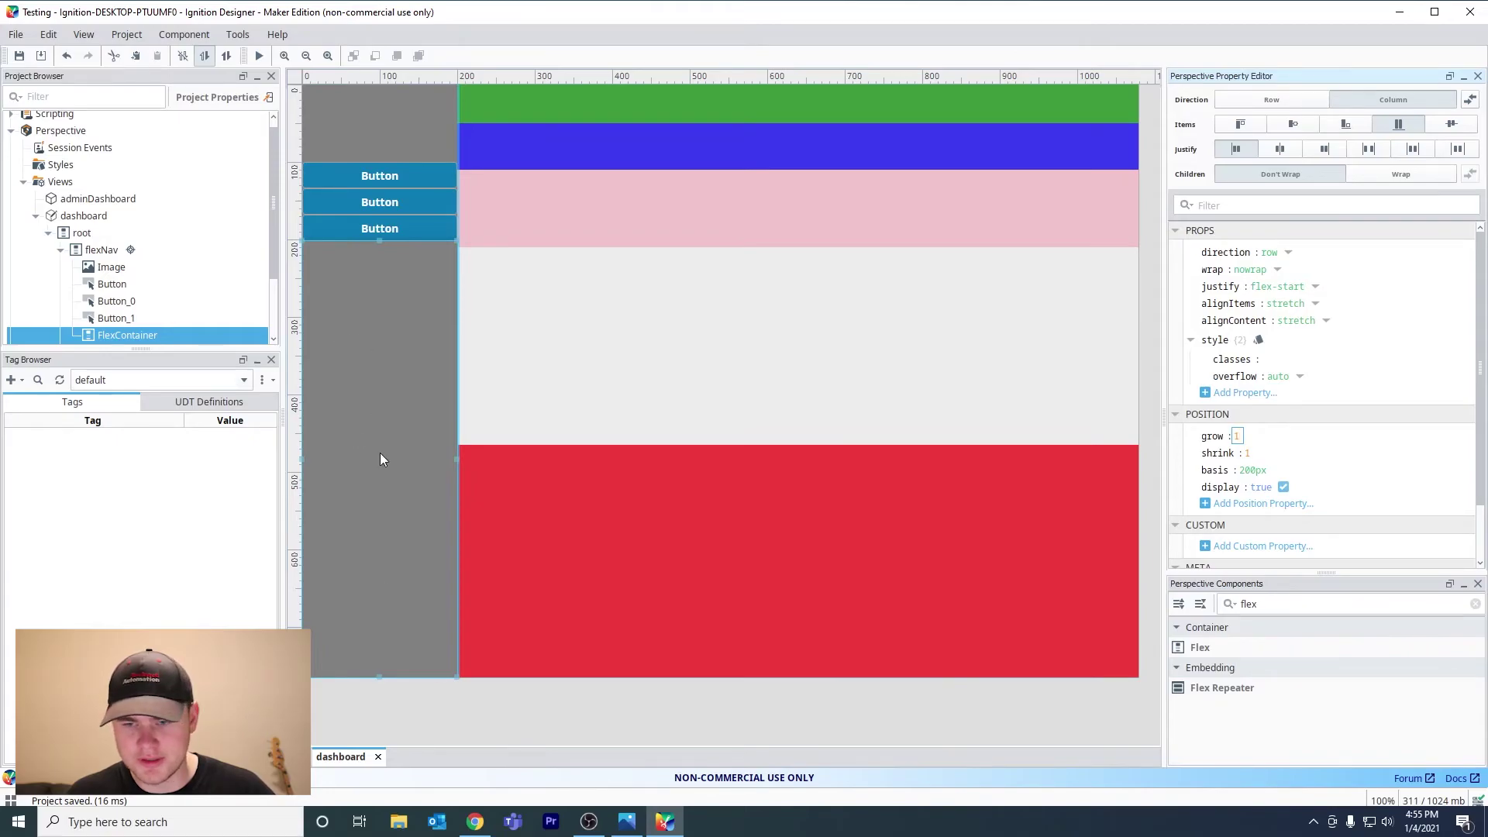
left_click(1289, 252)
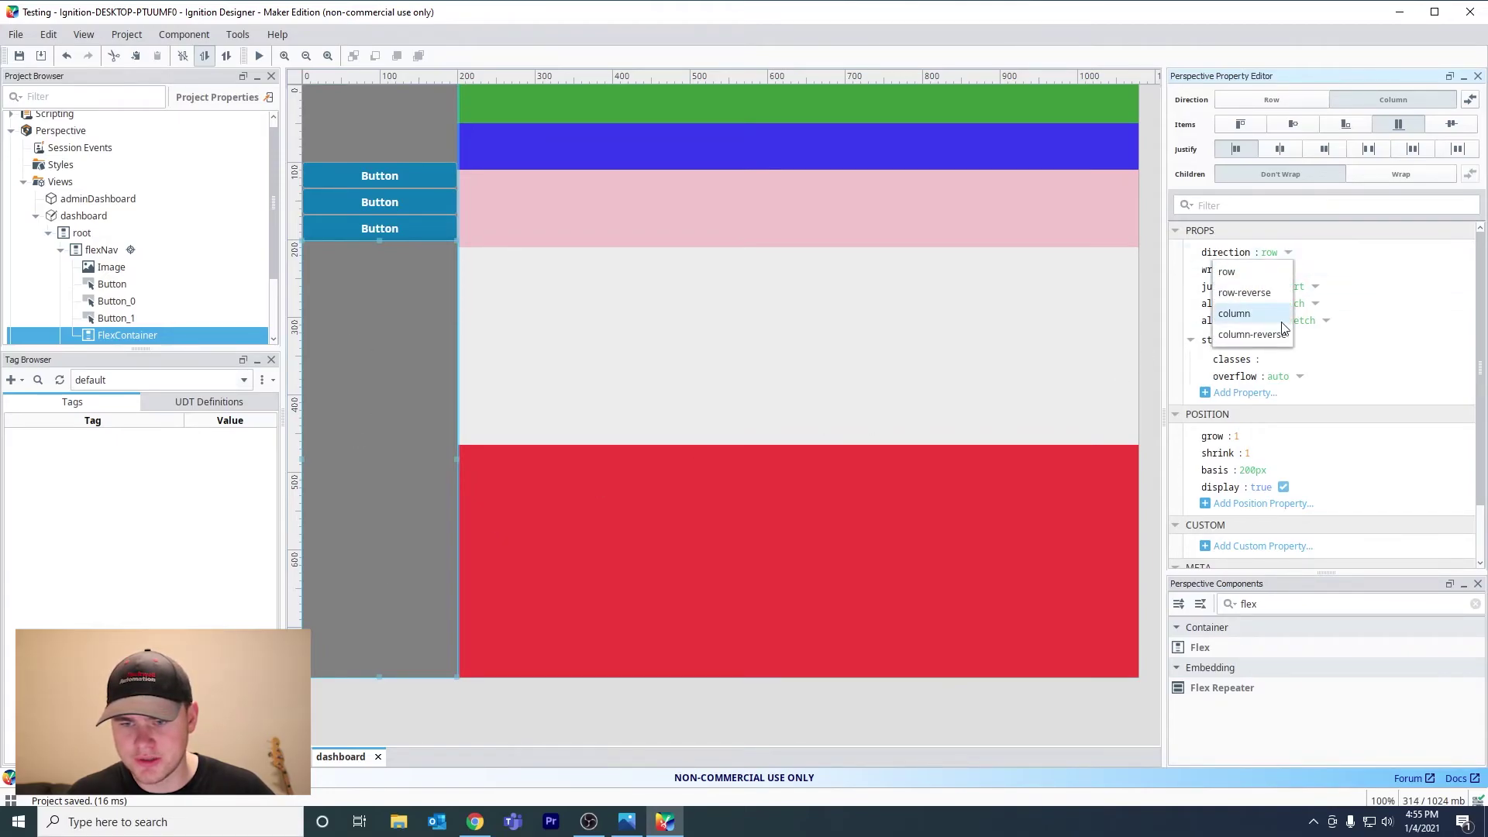
left_click(1270, 335)
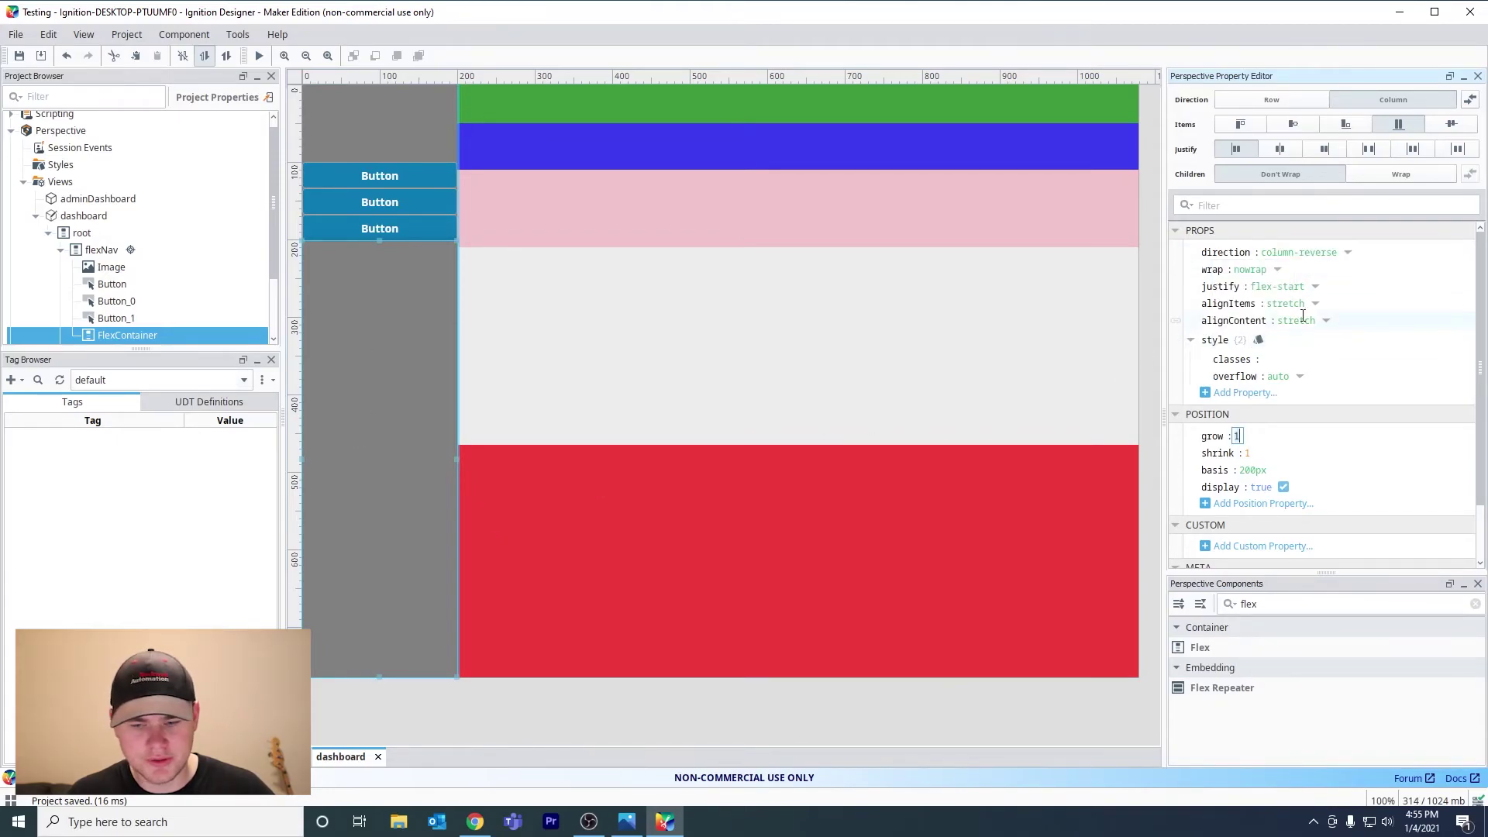
Place an Image component inside the new FlexContainer.
double_click(359, 514)
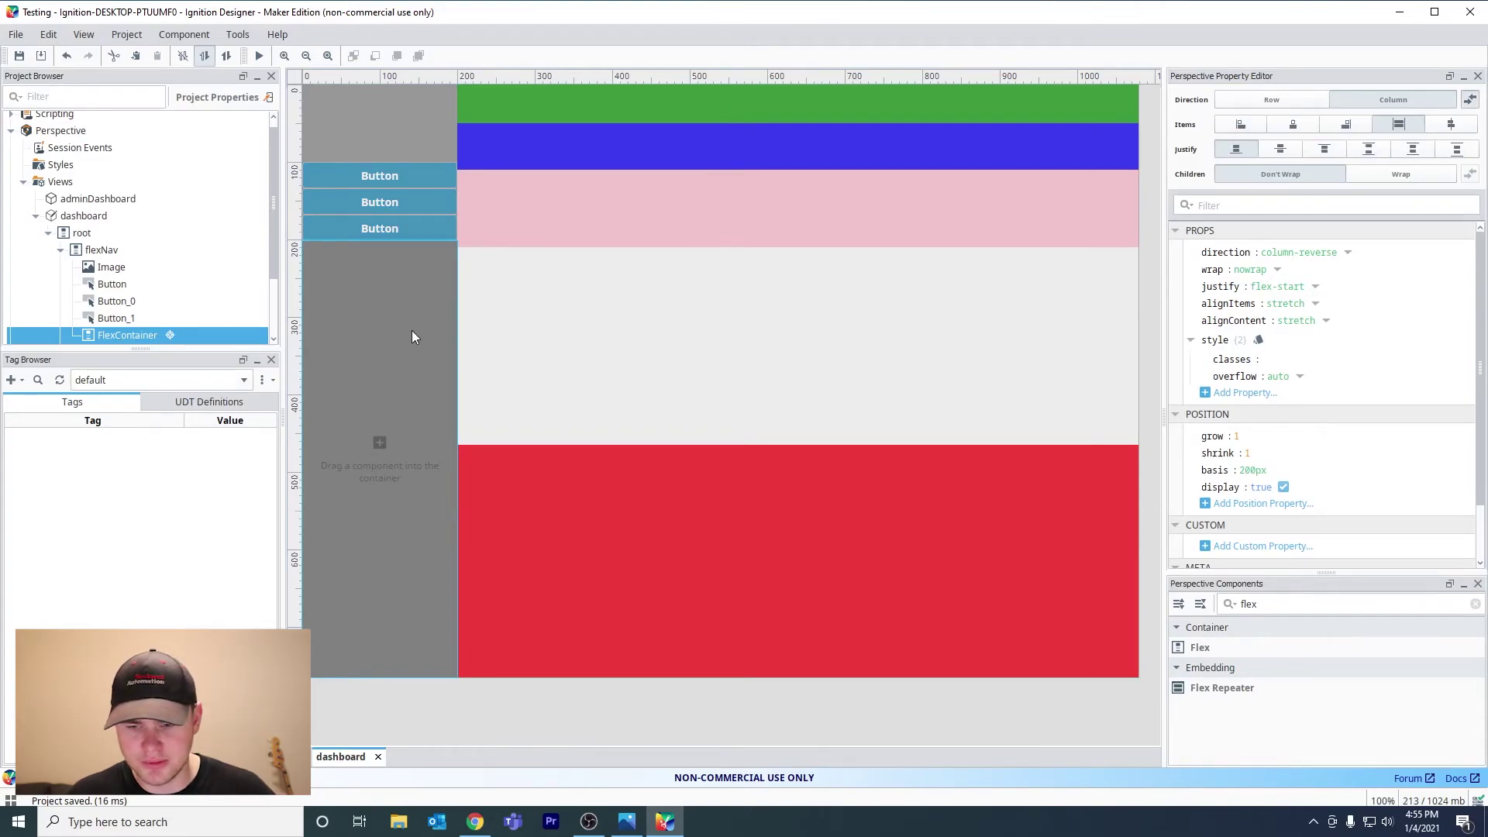
left_click(1475, 604)
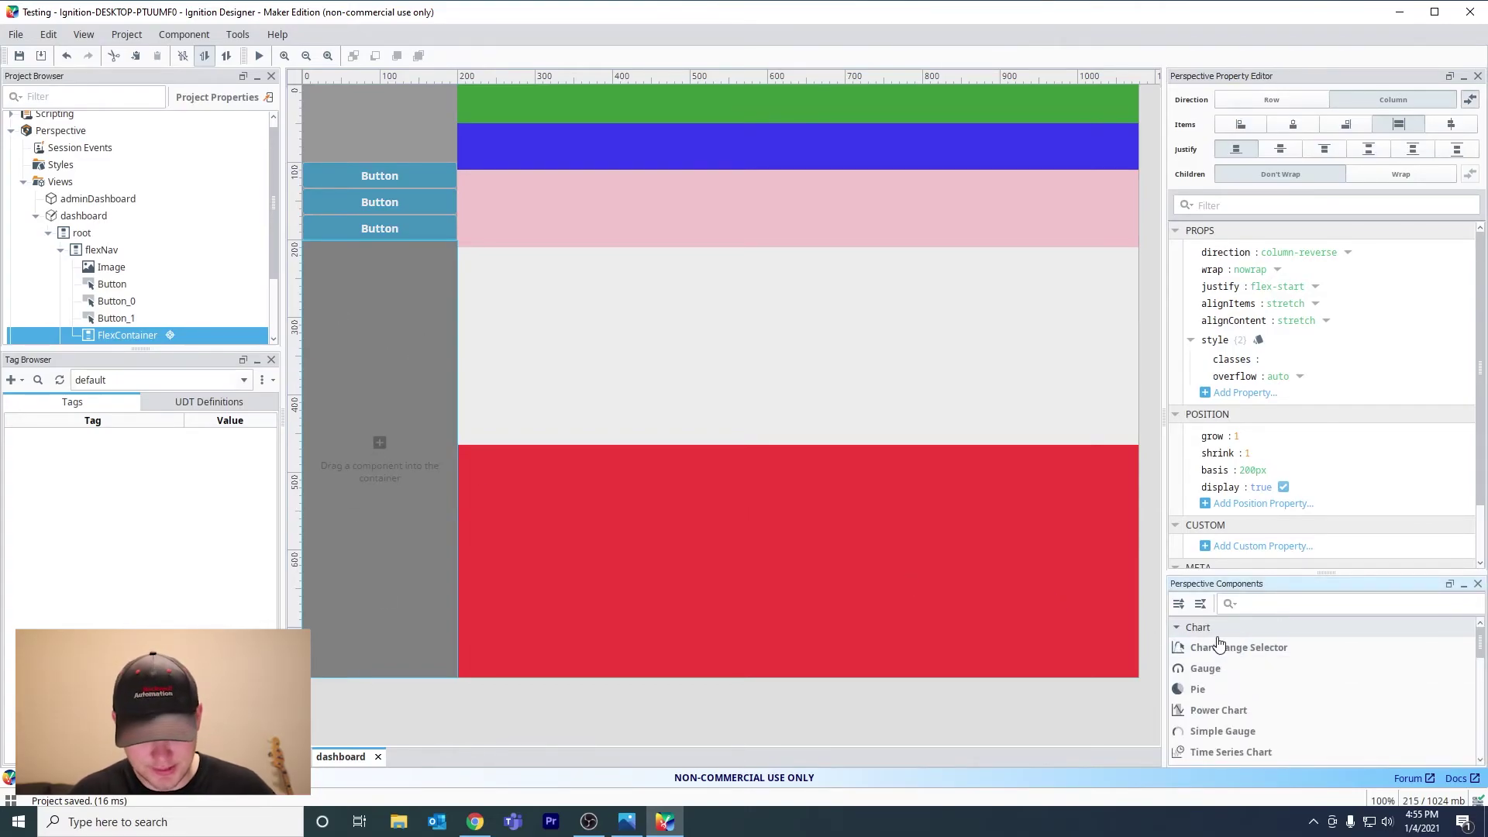
type("image")
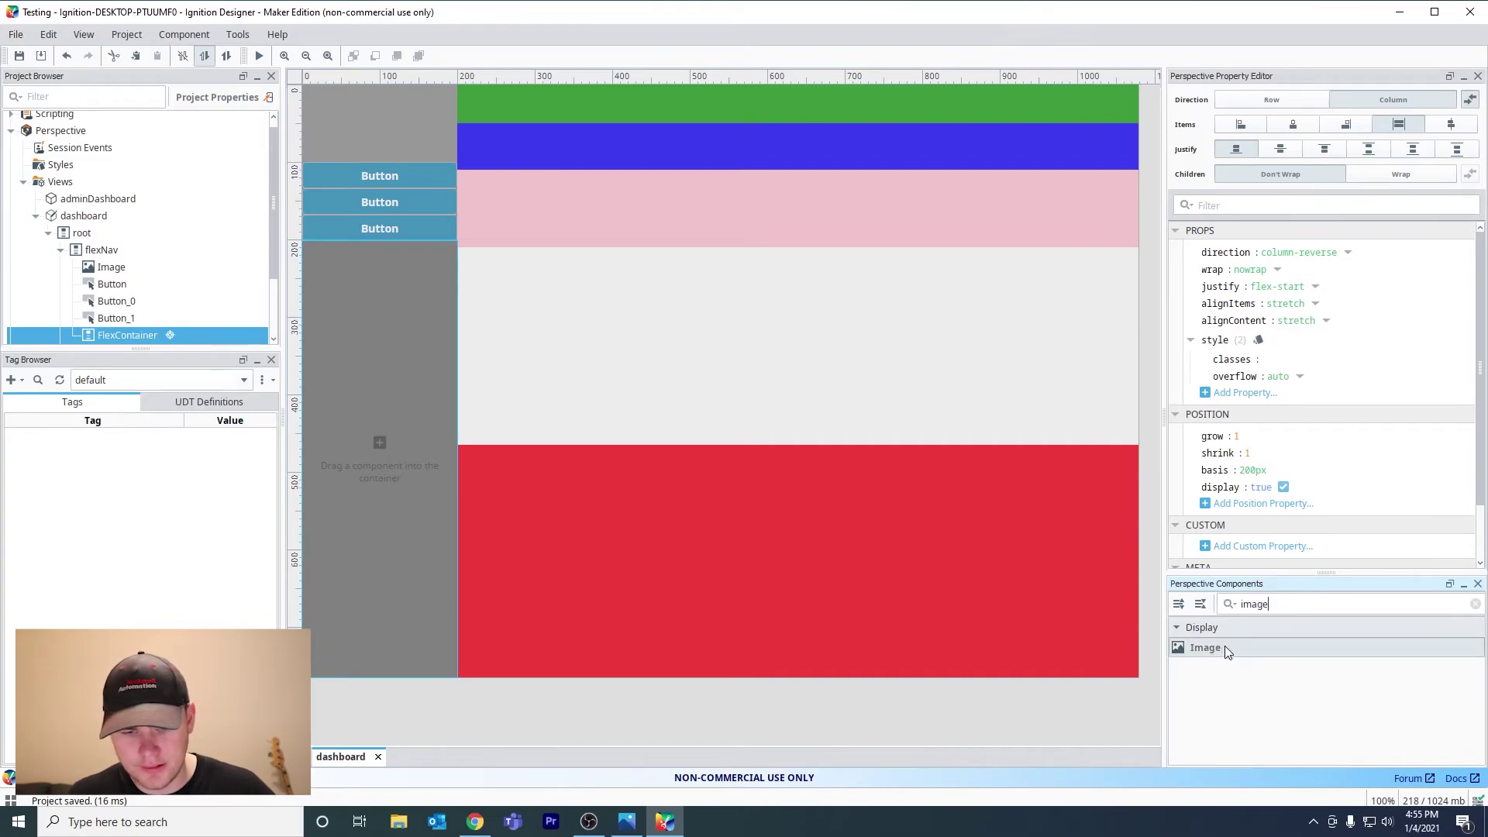
left_click_drag(357, 456, 357, 458)
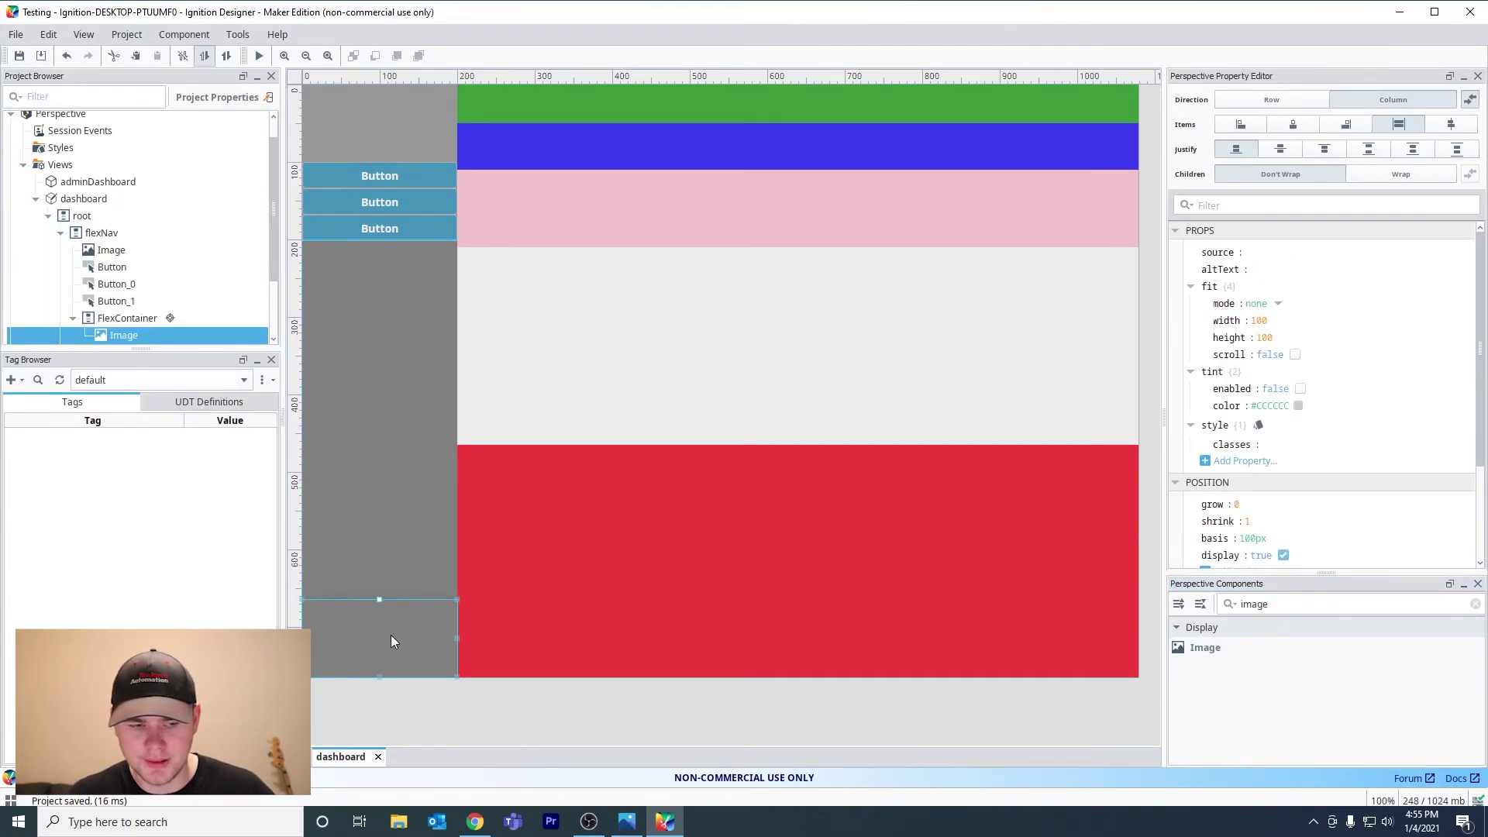
Add background-color to the Image's style, replacing #787878 with #F8F8F8.
mouse_move(1279, 426)
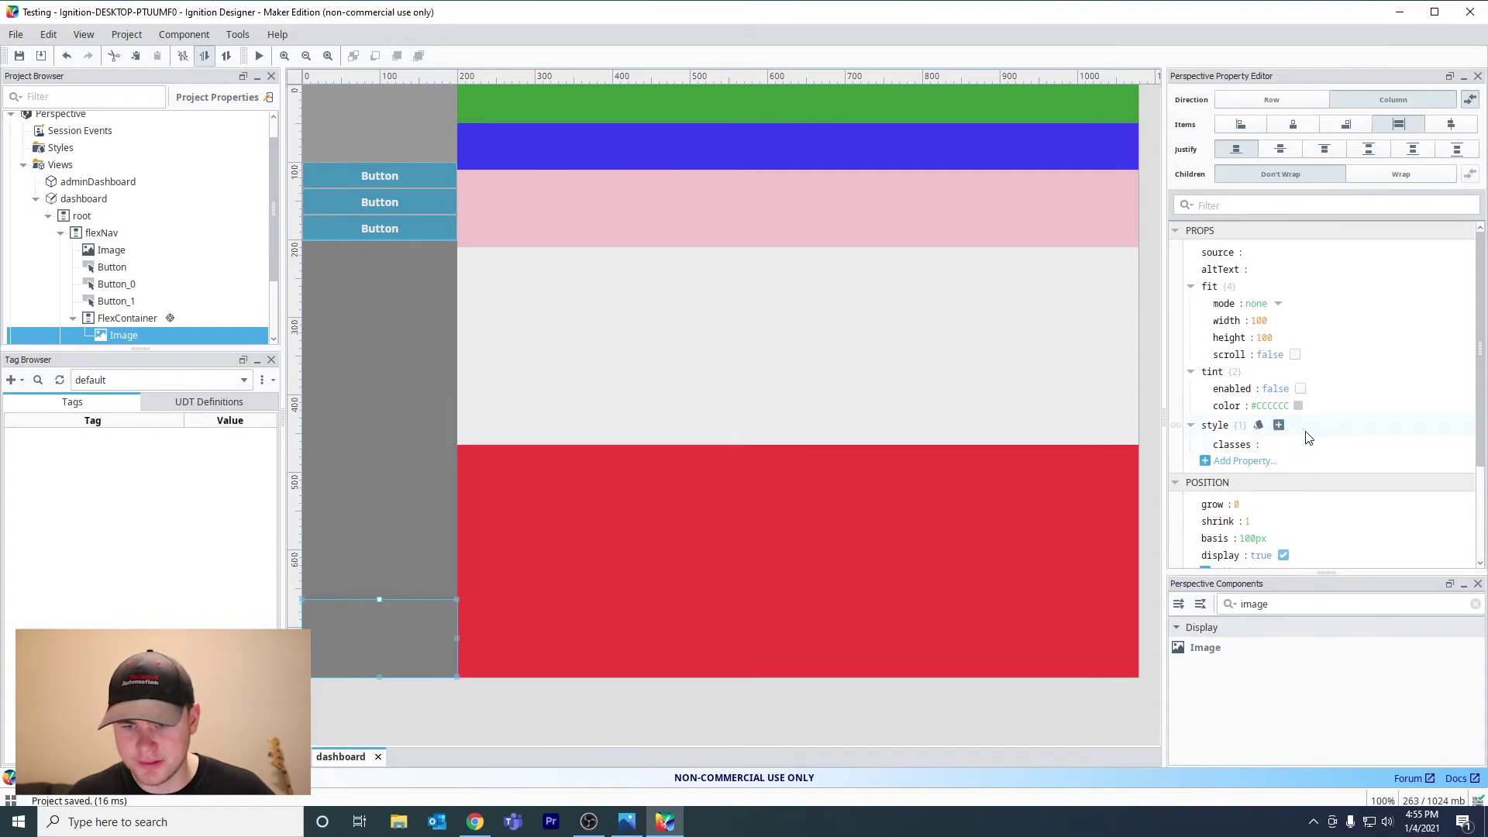
left_click(1279, 425)
type("background-co")
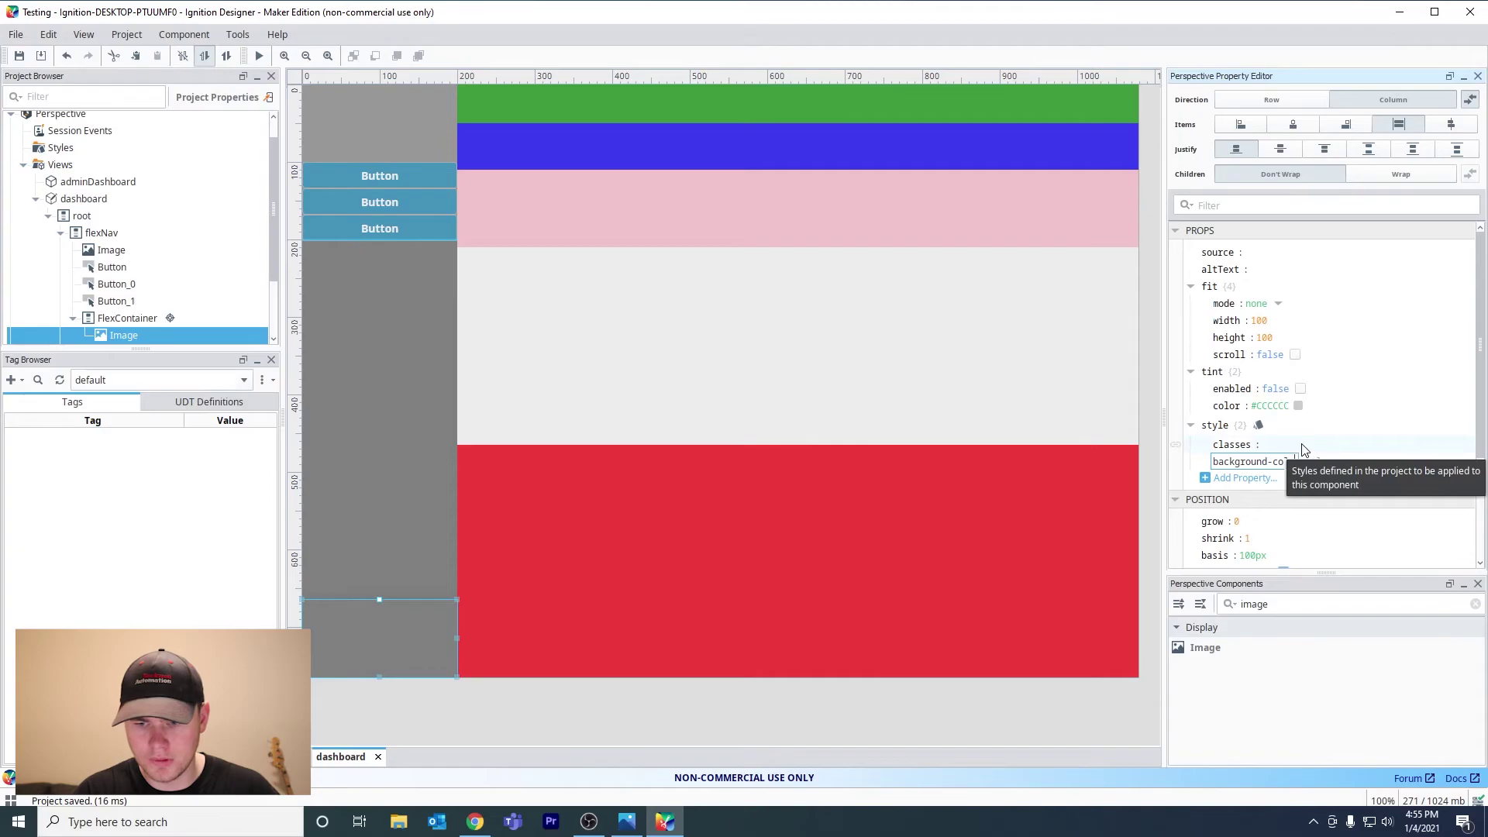
key("Return")
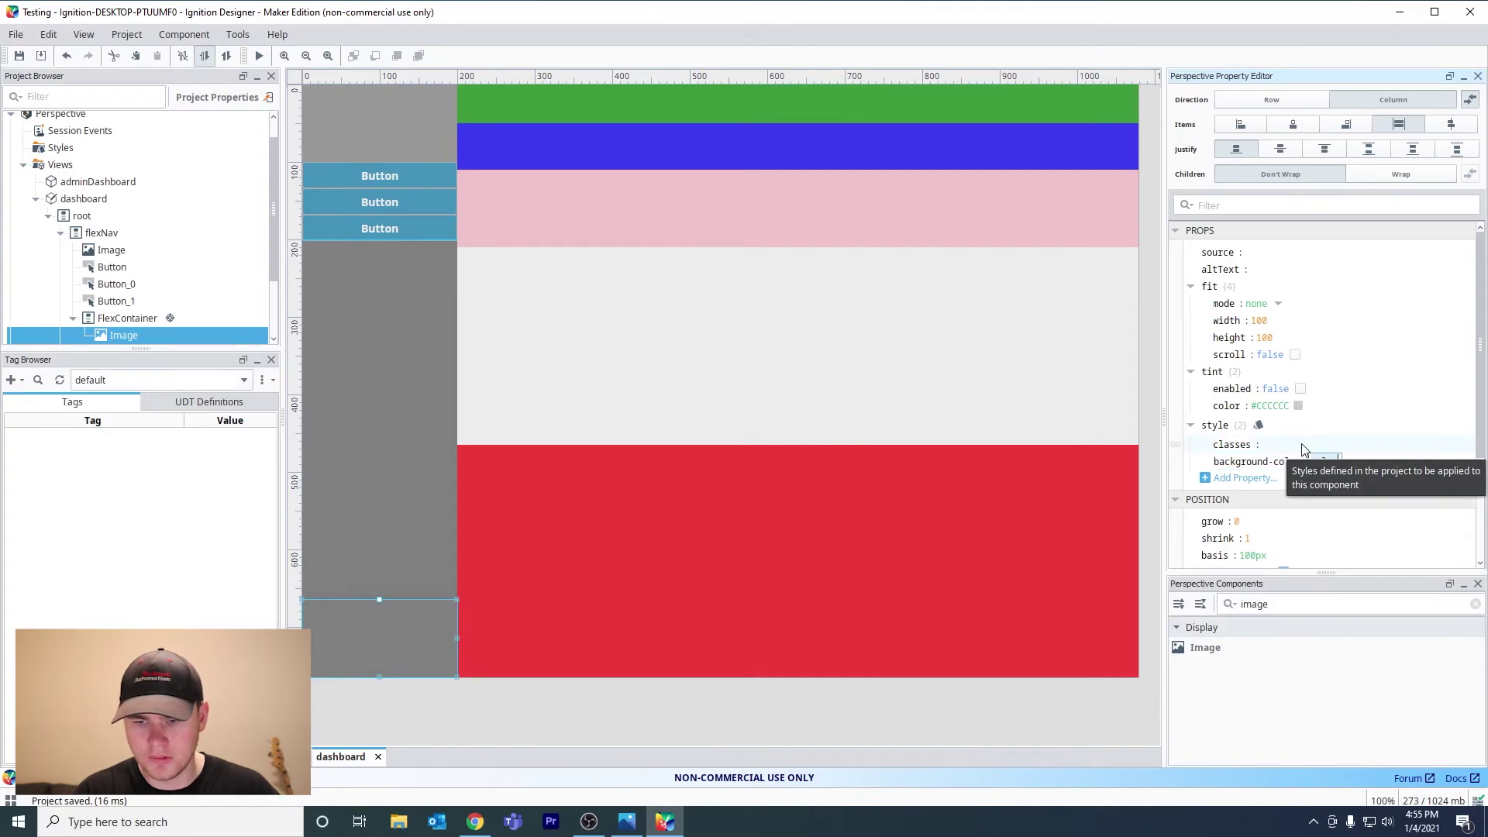
type("#")
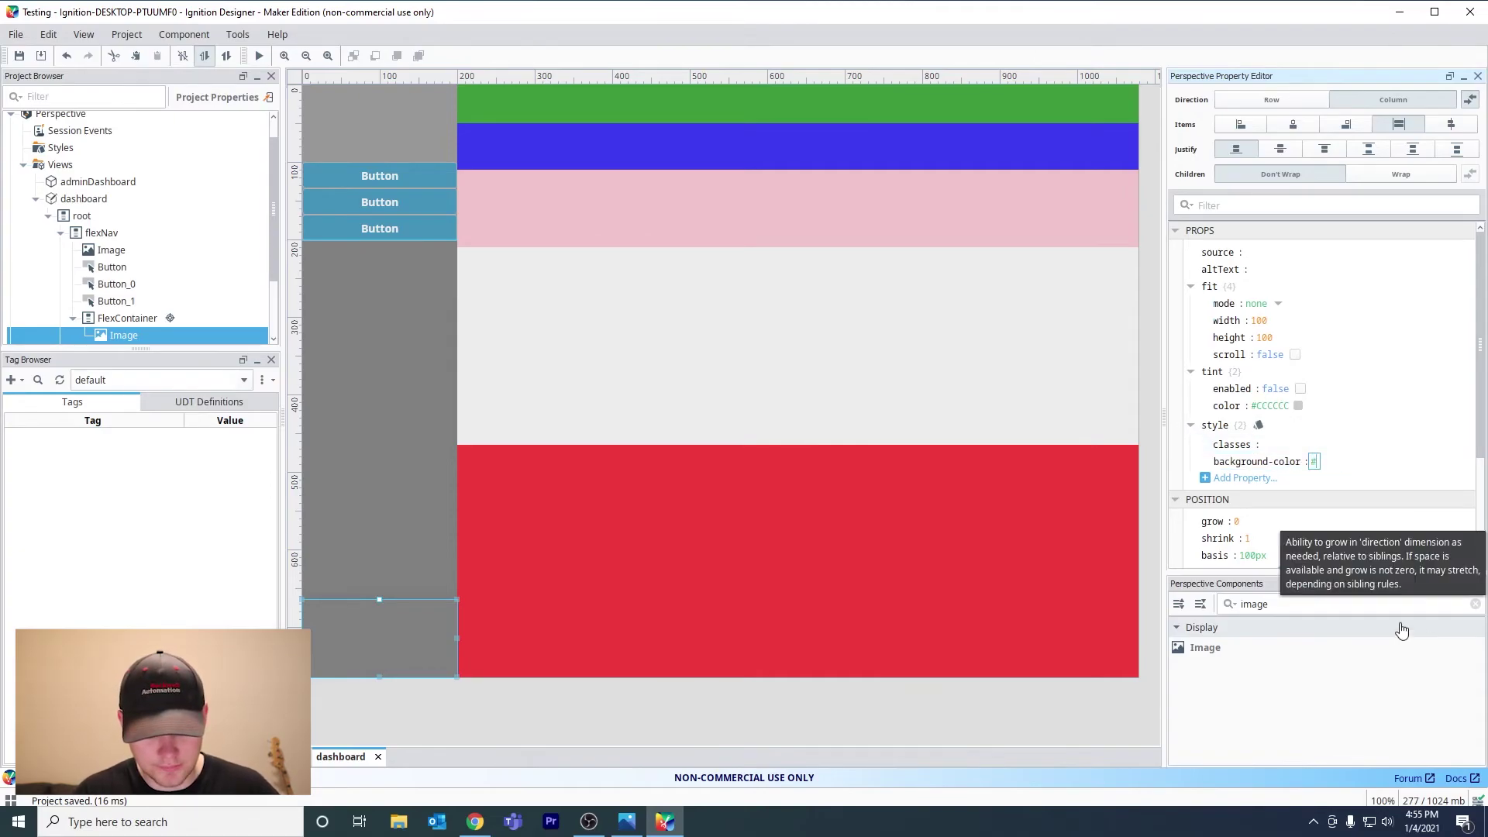
type("787878")
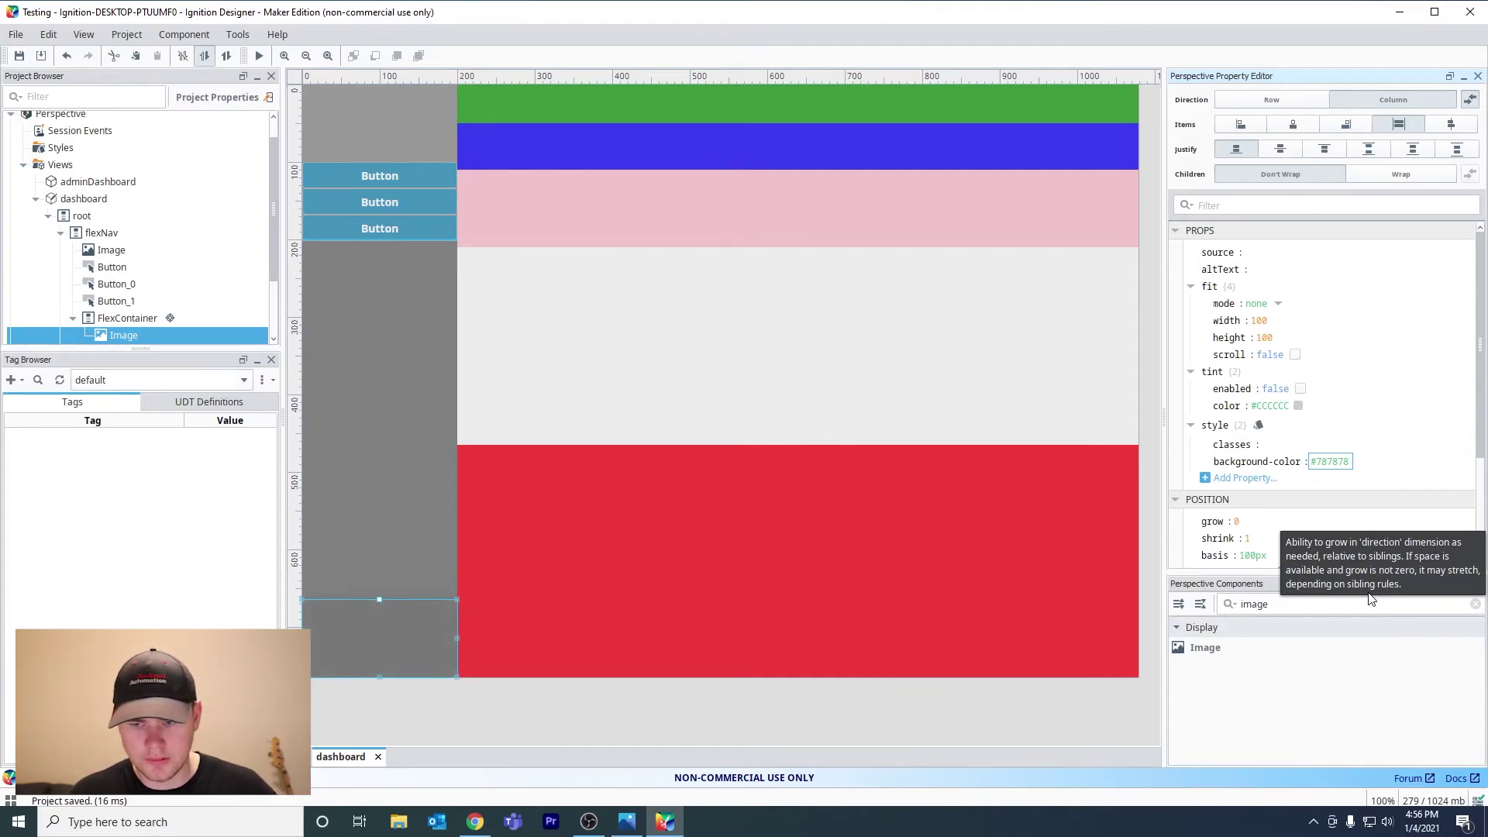
left_click_drag(1355, 464, 1310, 463)
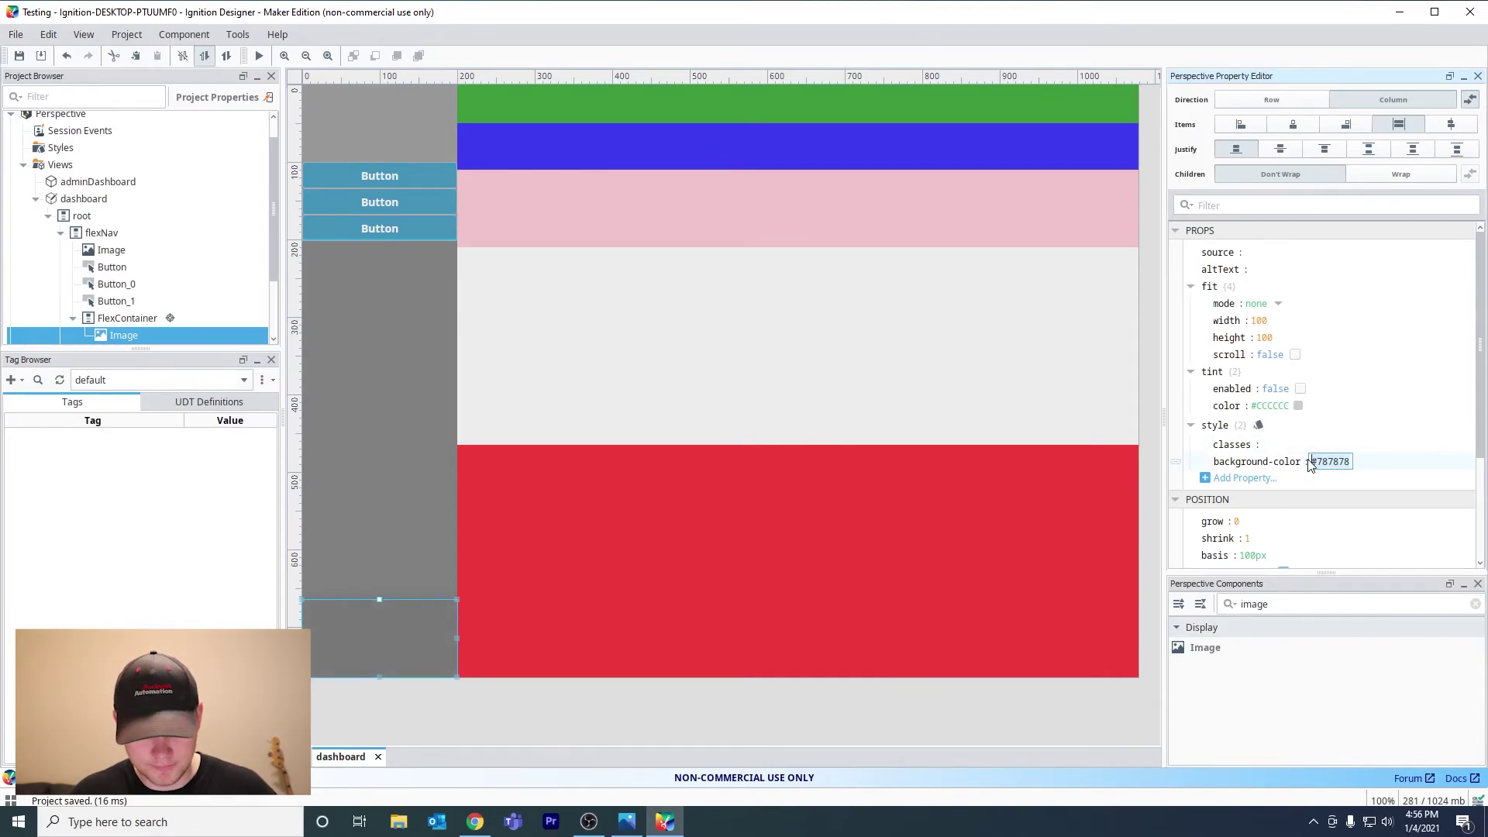
key("BackSpace")
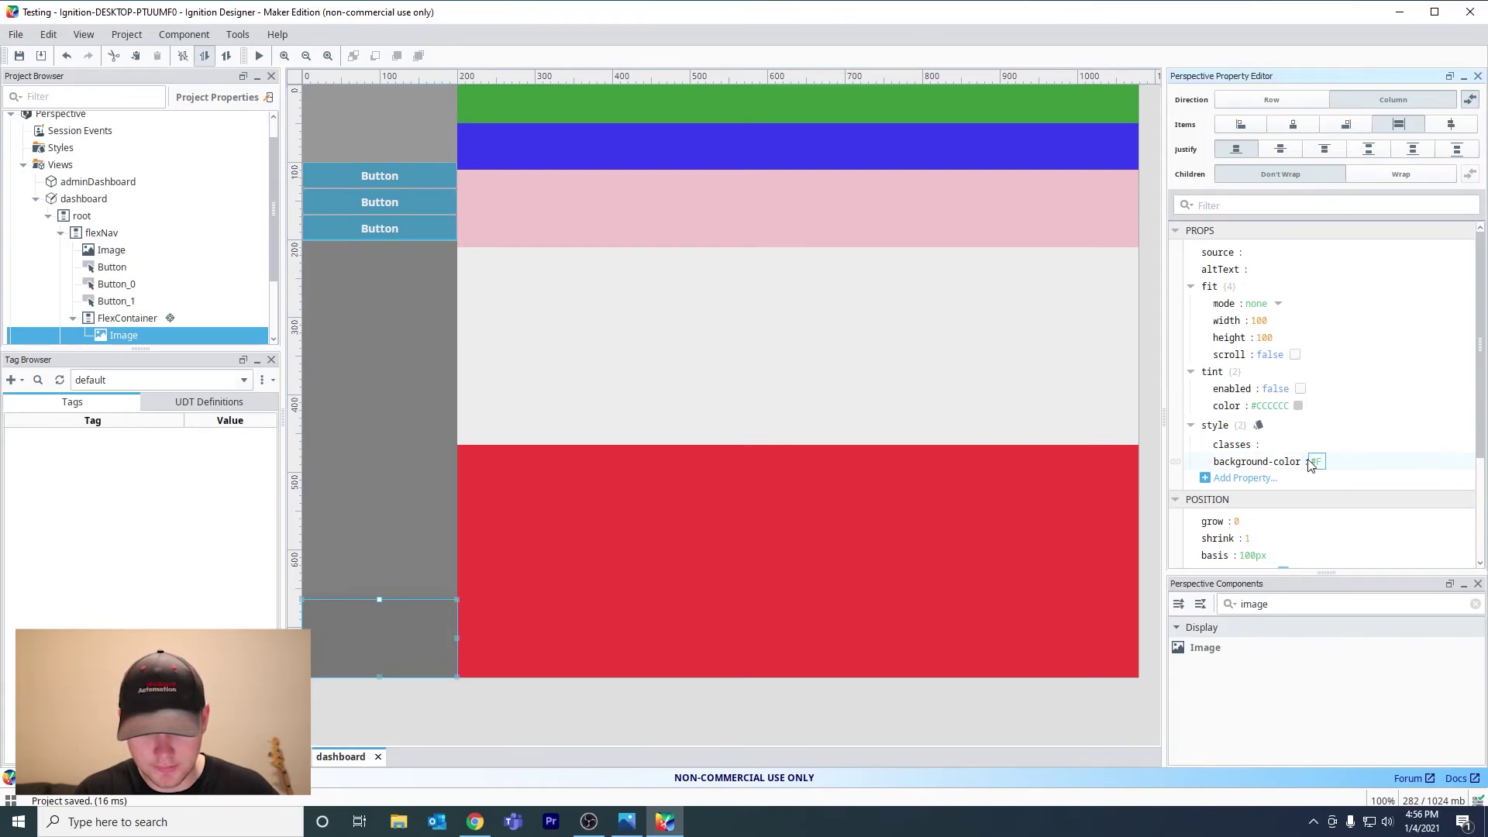
type("#F8F8F8")
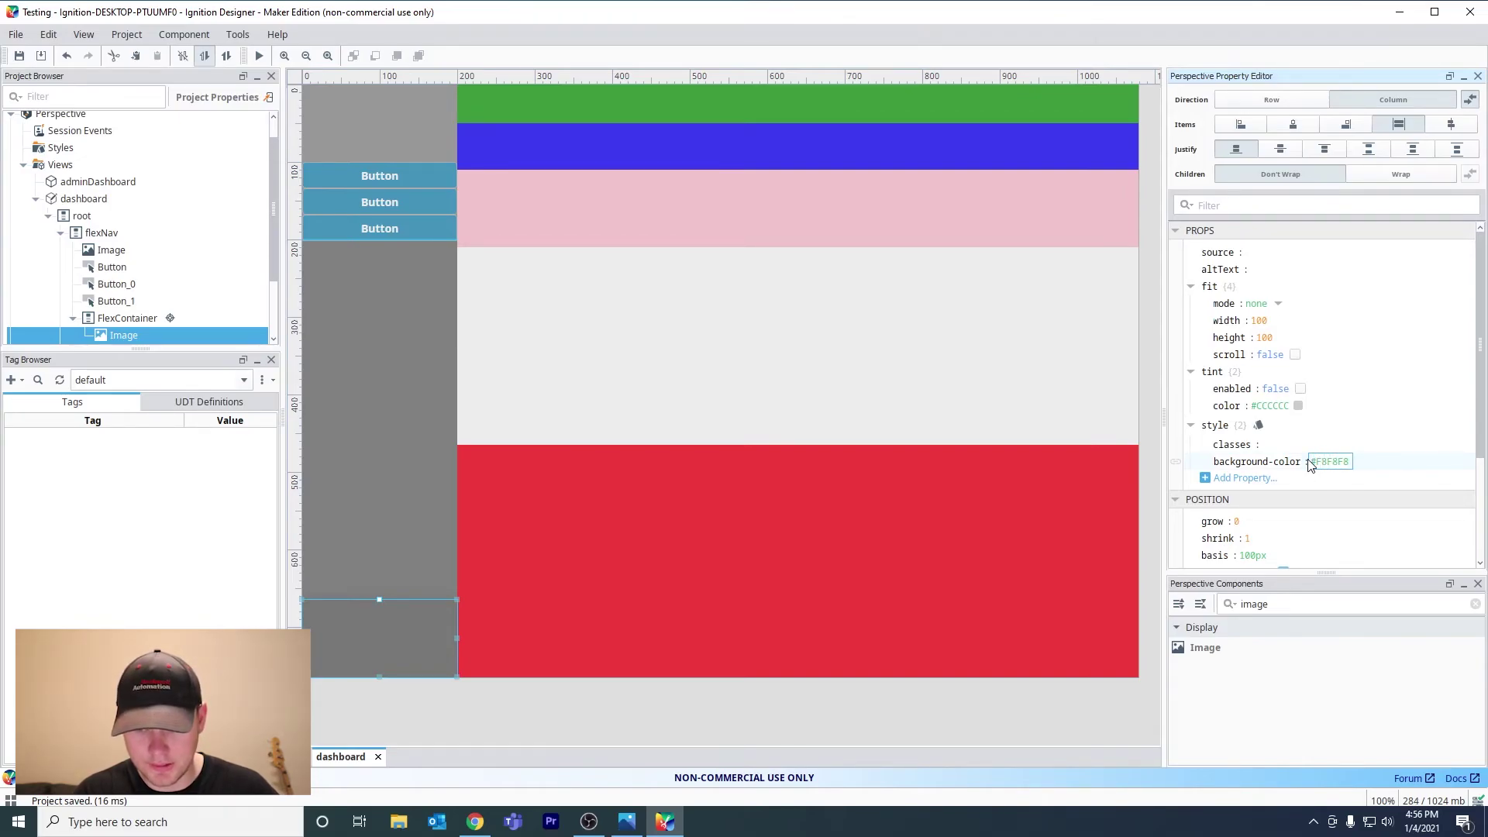
key("Return")
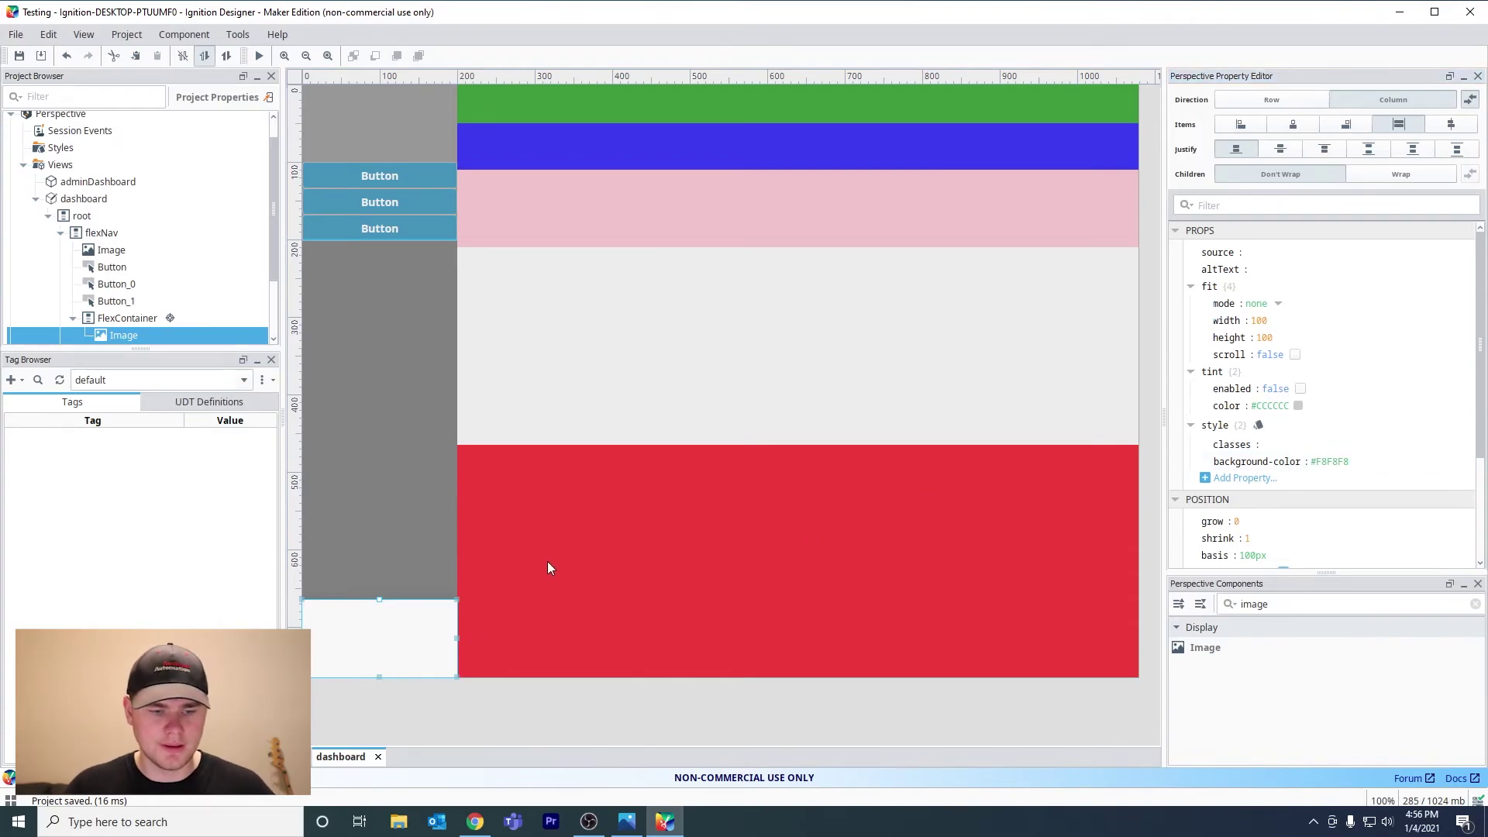
left_click(419, 552)
Save the project and test the Perspective session layout by resizing the browser window.
left_click(20, 55)
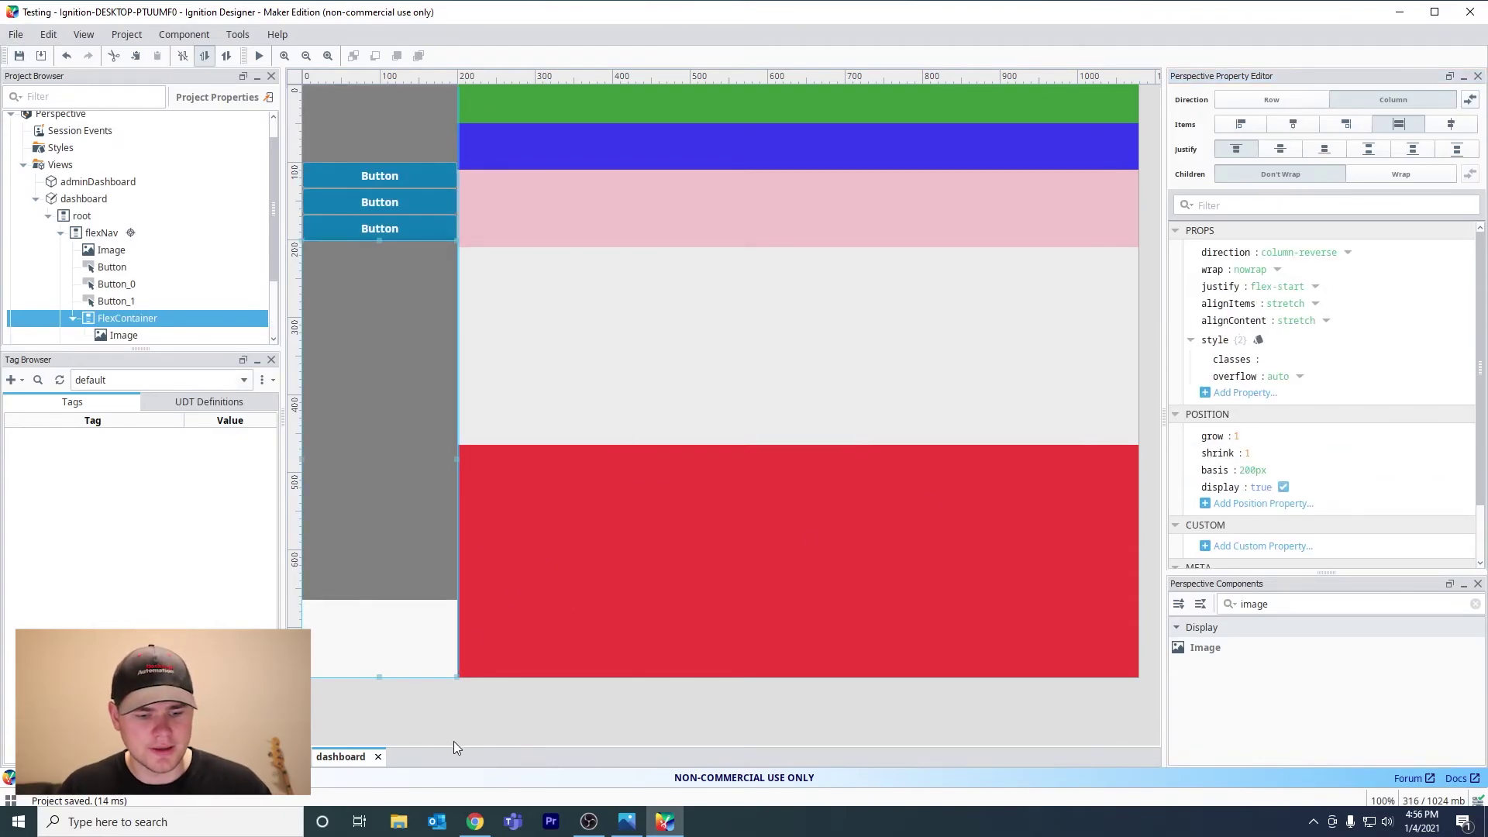
left_click(475, 822)
left_click_drag(421, 138, 421, 82)
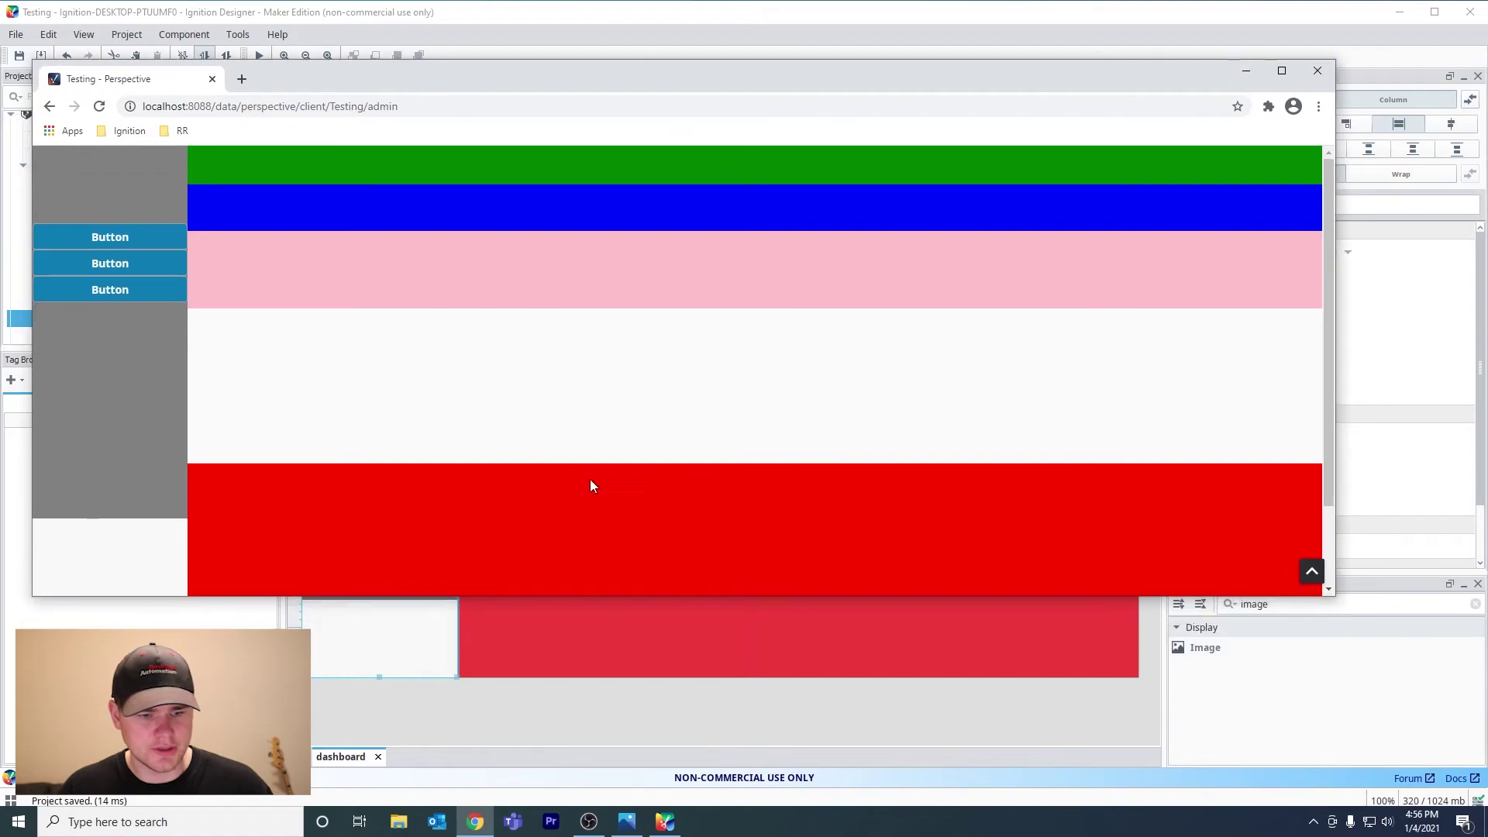
left_click_drag(588, 601, 588, 546)
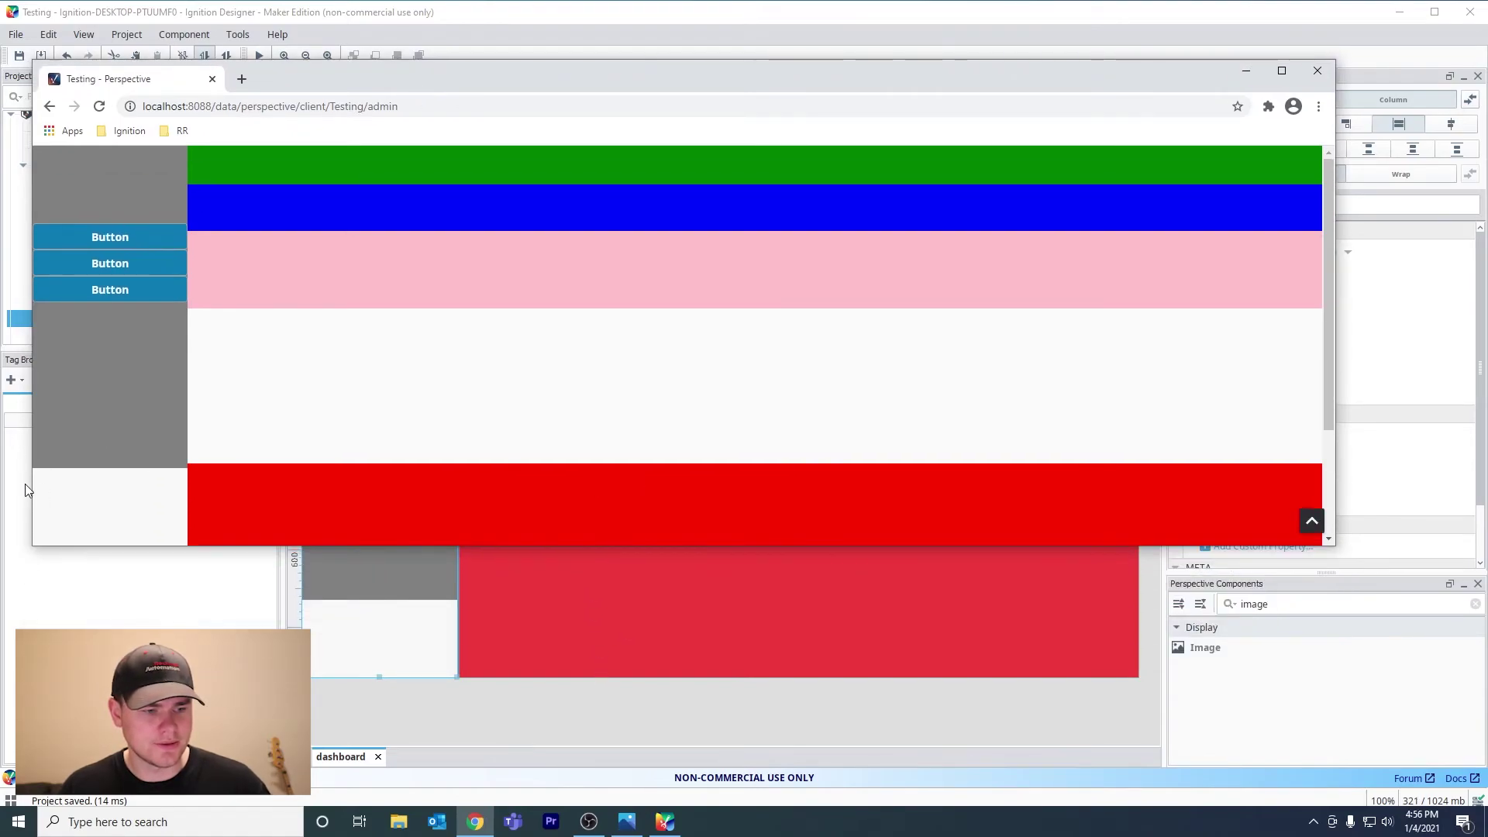
left_click_drag(327, 549, 372, 724)
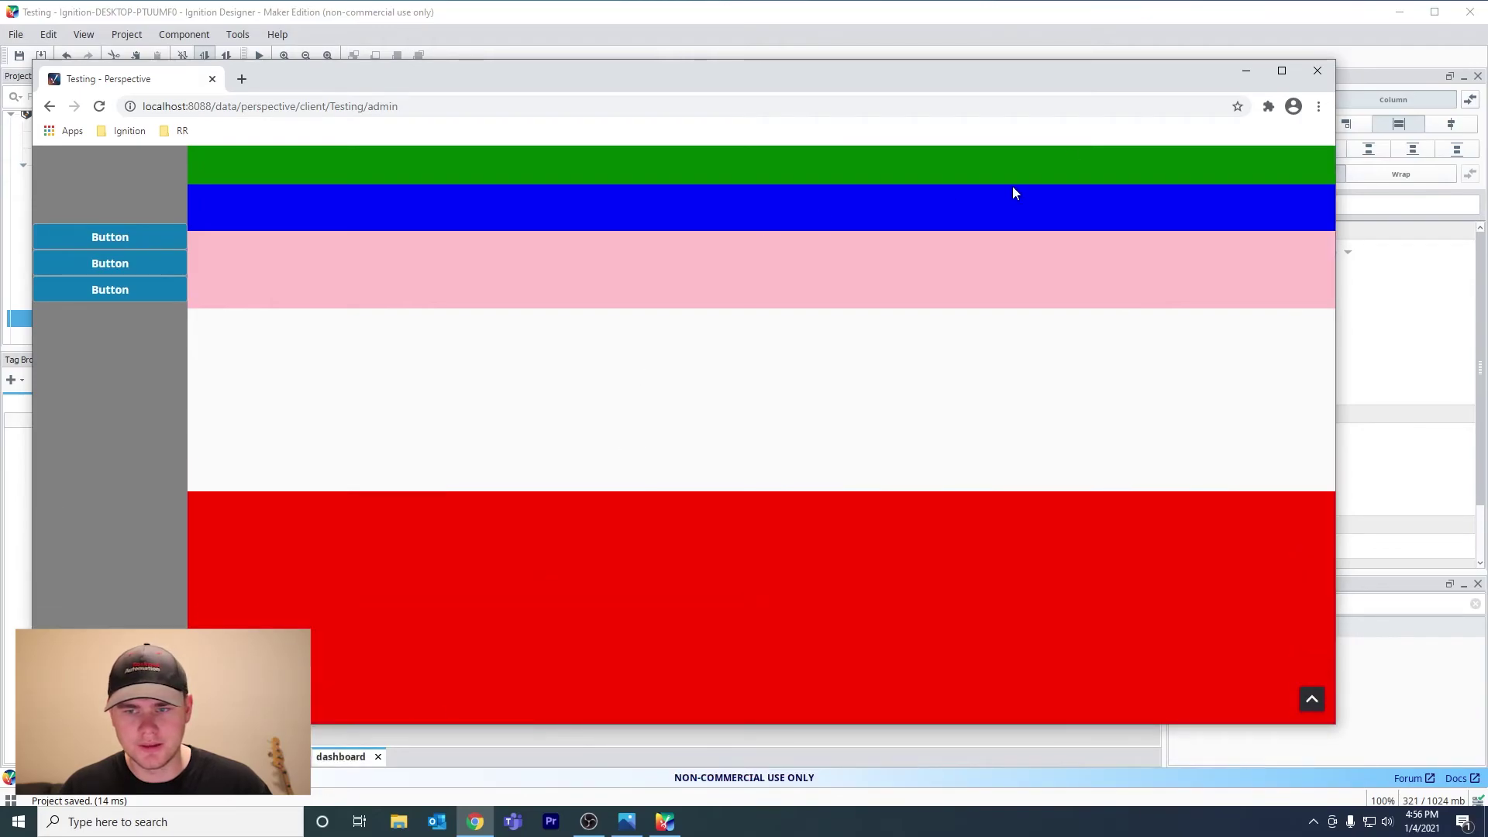
left_click(1282, 70)
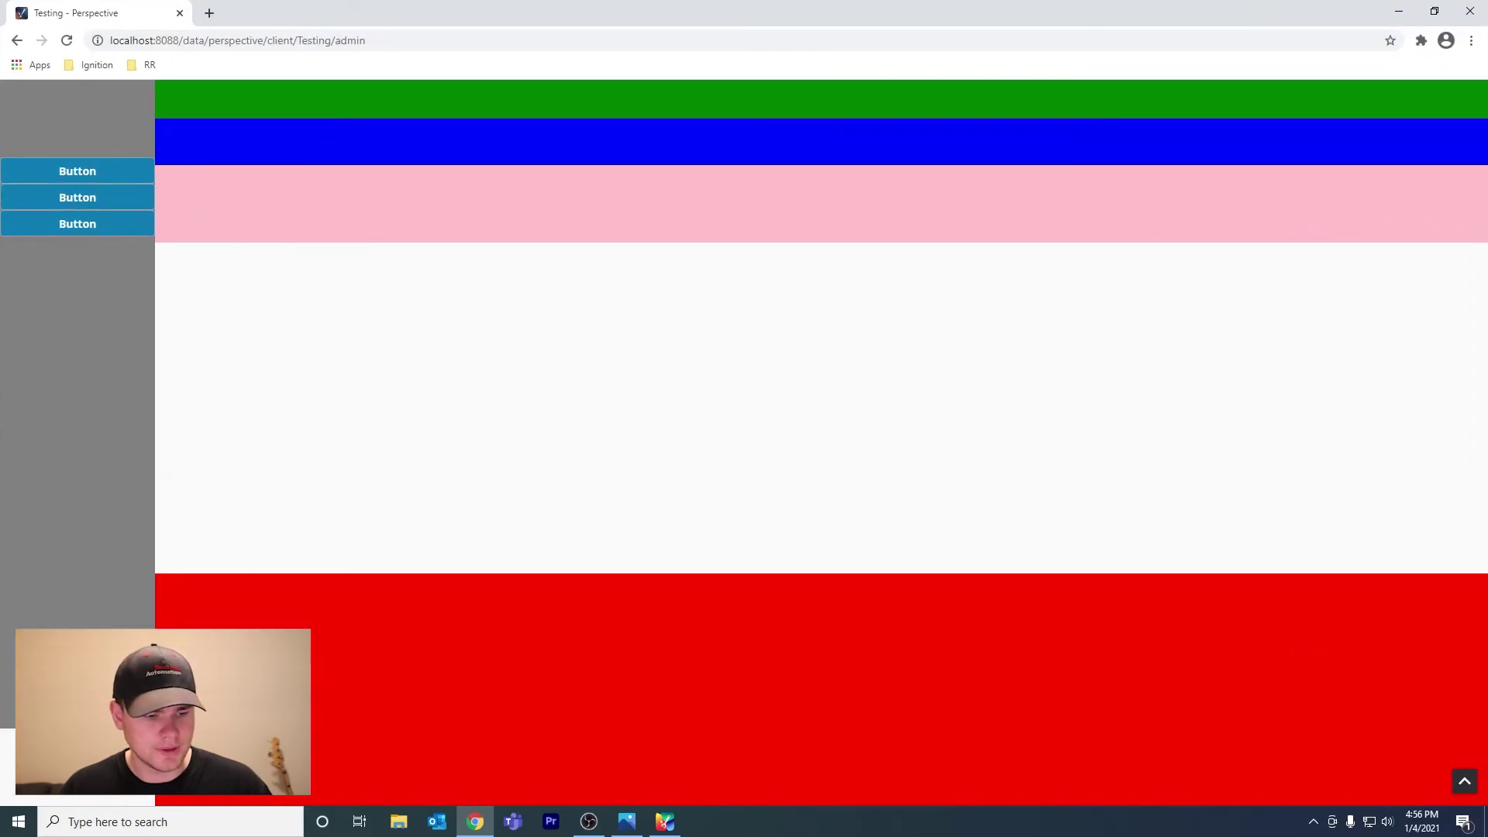
double_click(611, 12)
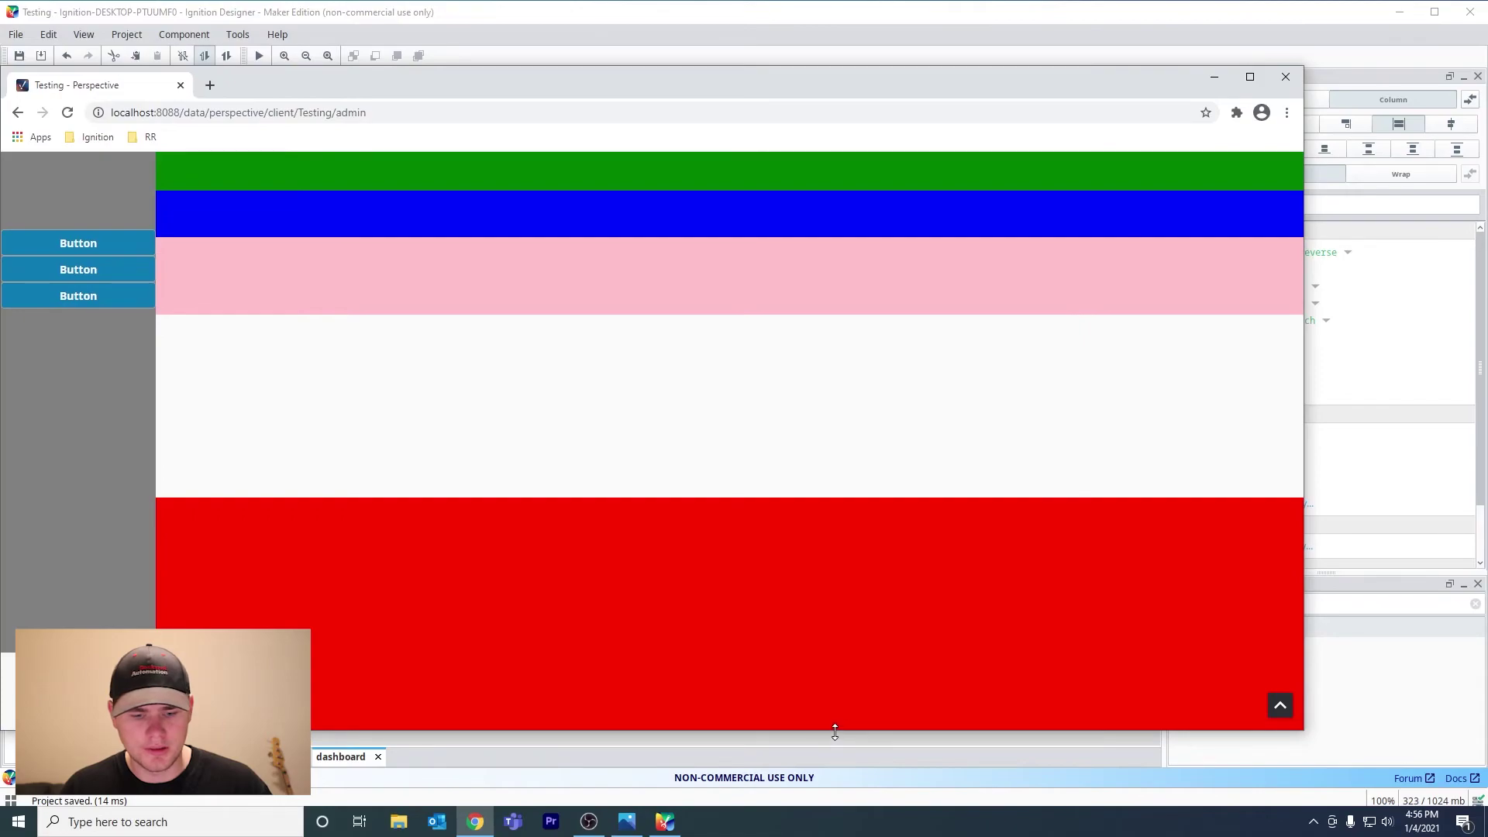
left_click_drag(830, 731, 930, 700)
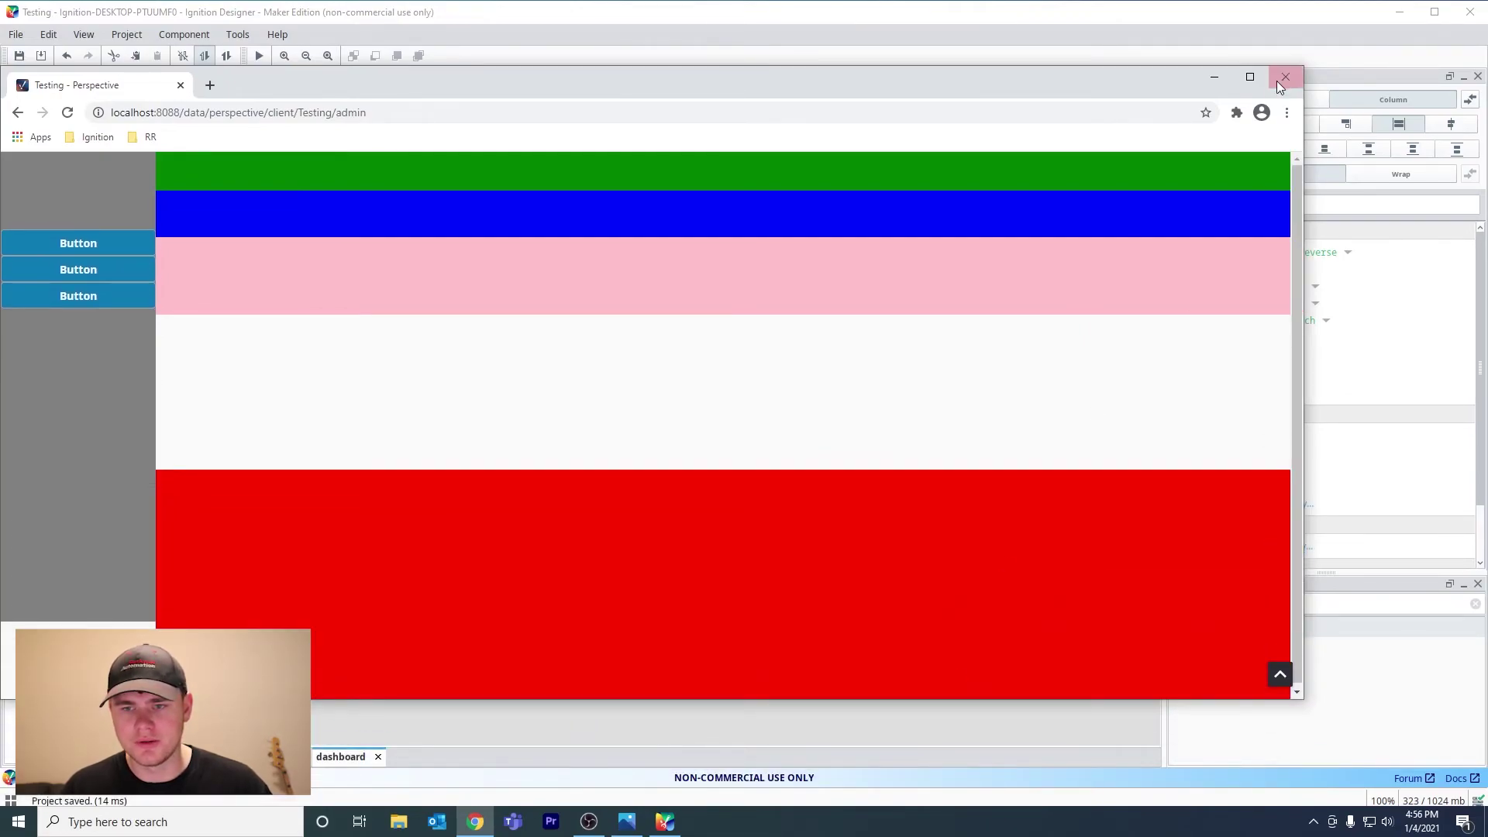
double_click(1137, 85)
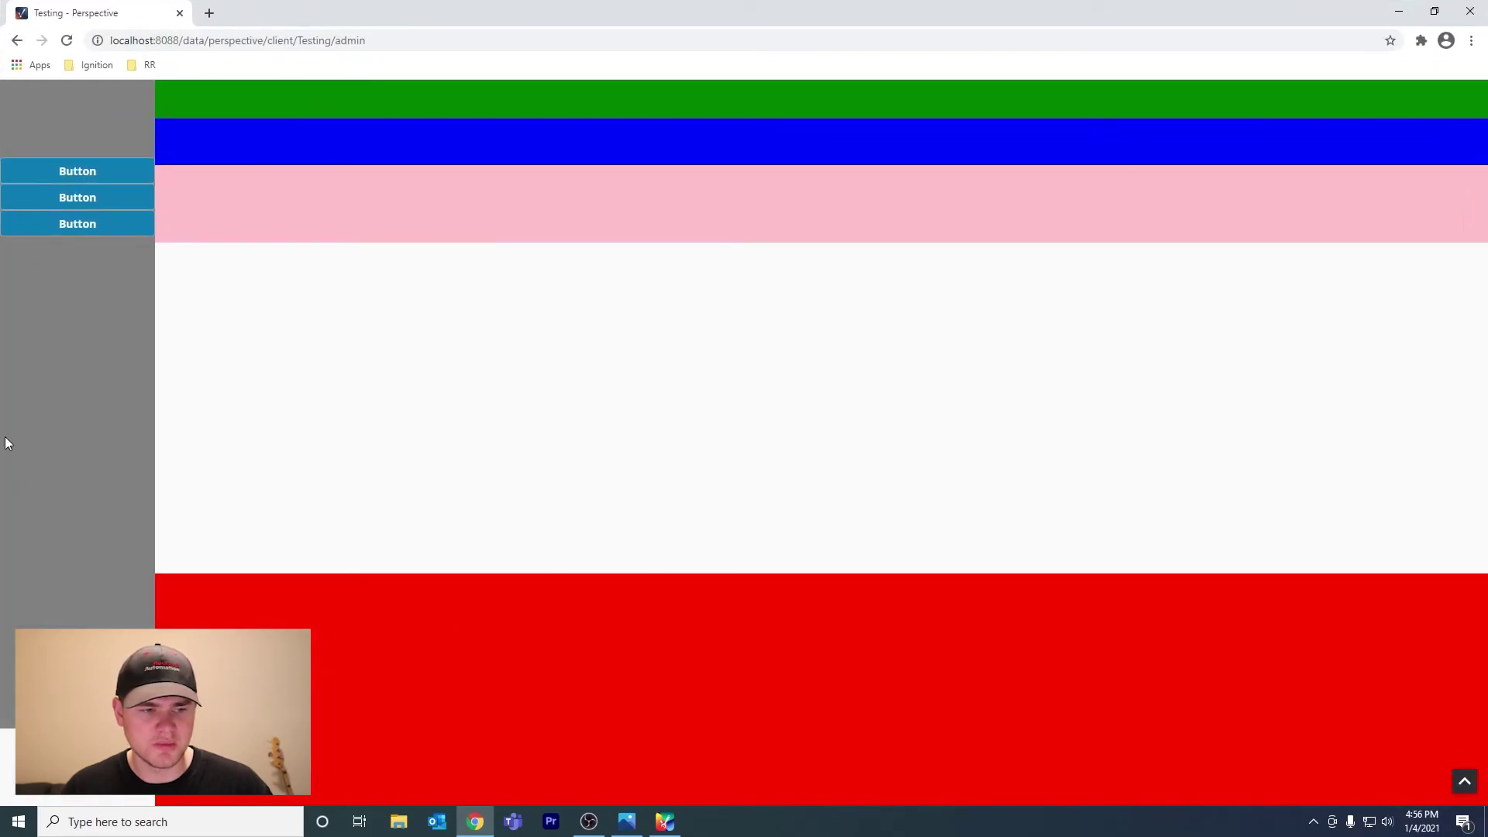
Return to the Designer, briefly view the annotated mockup, then come back.
left_click(665, 820)
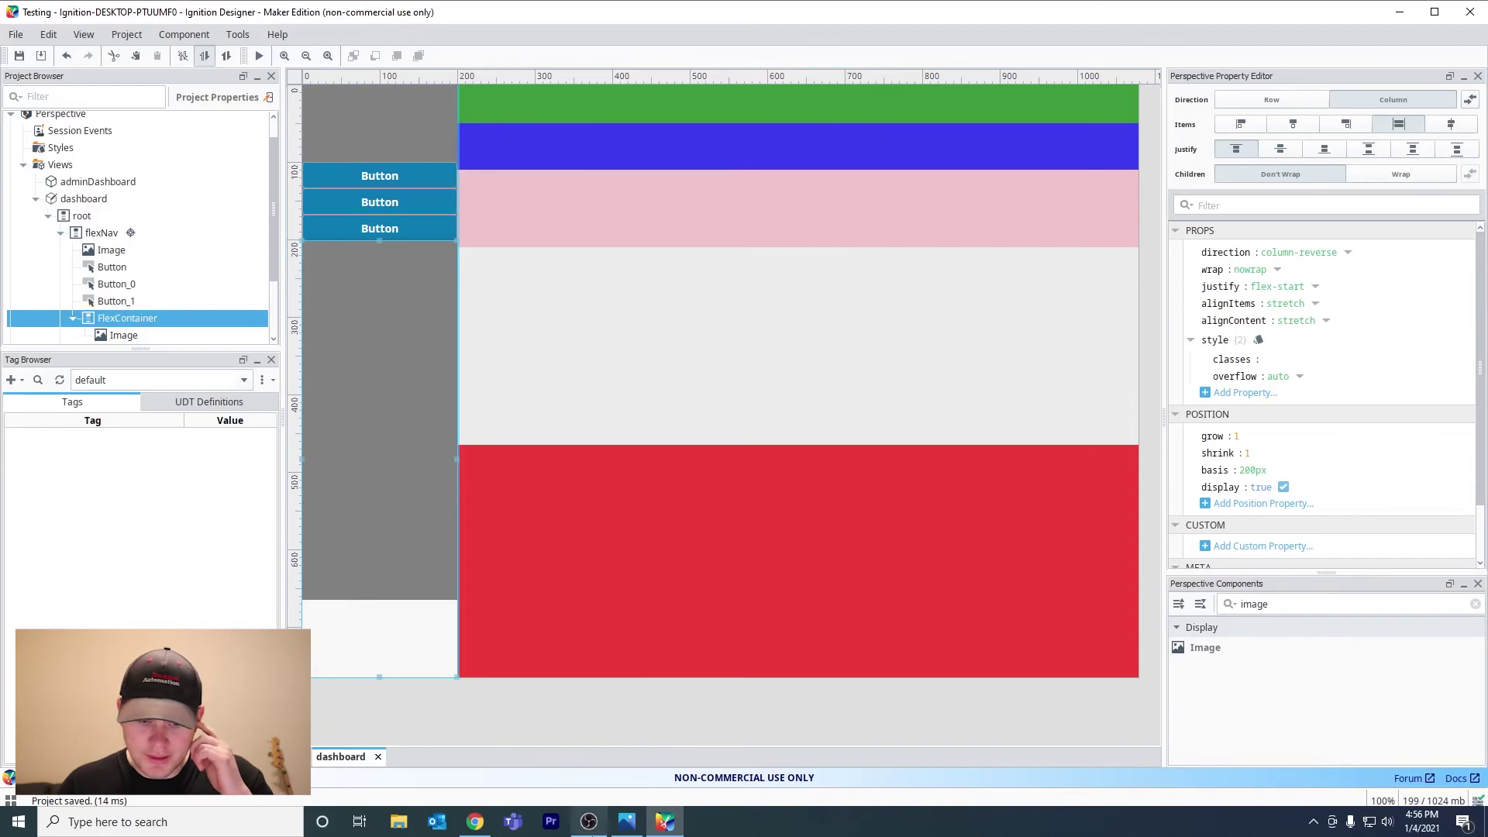
left_click(626, 822)
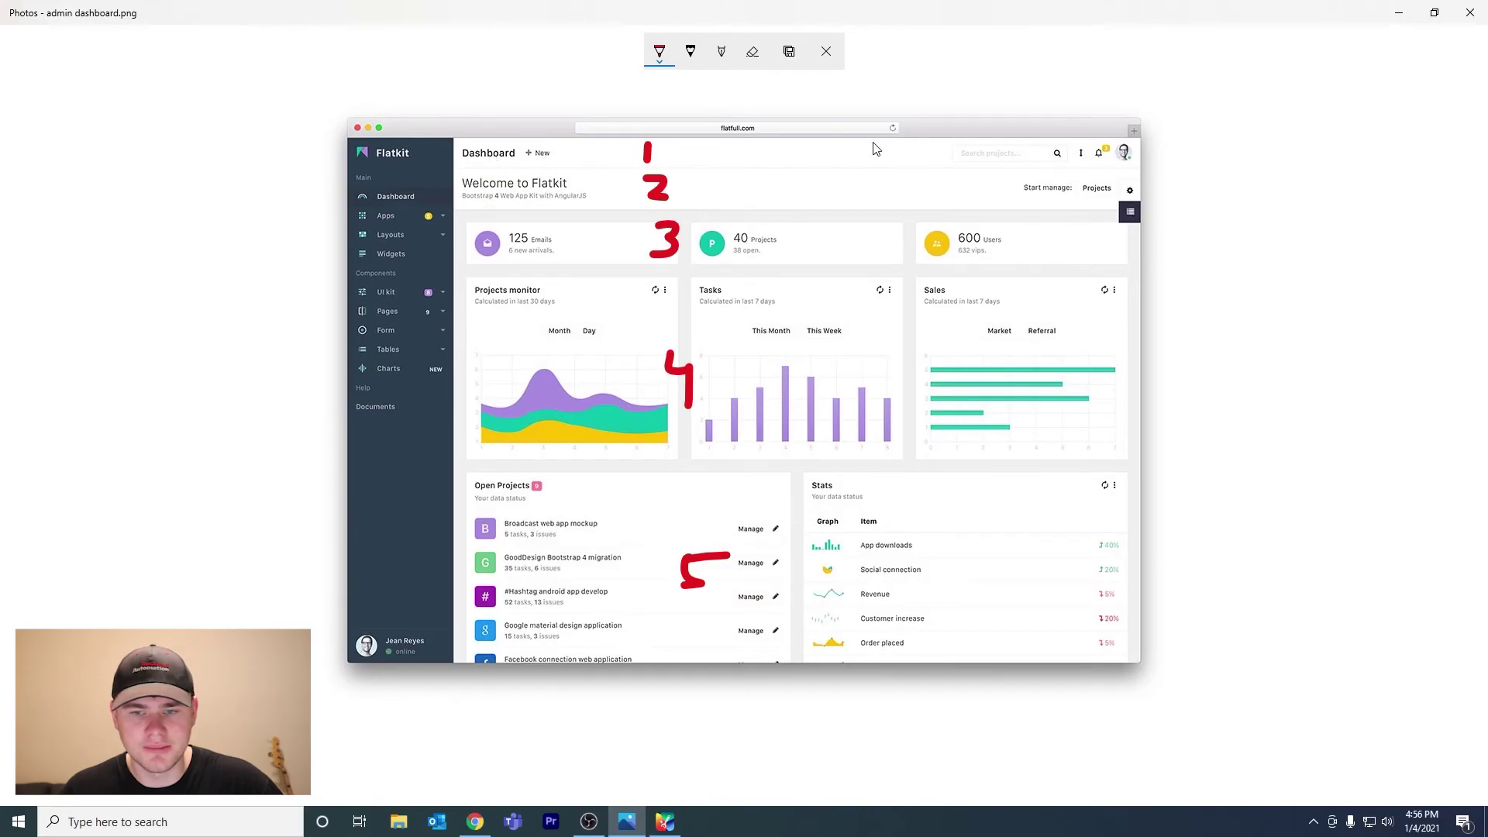
left_click(1399, 13)
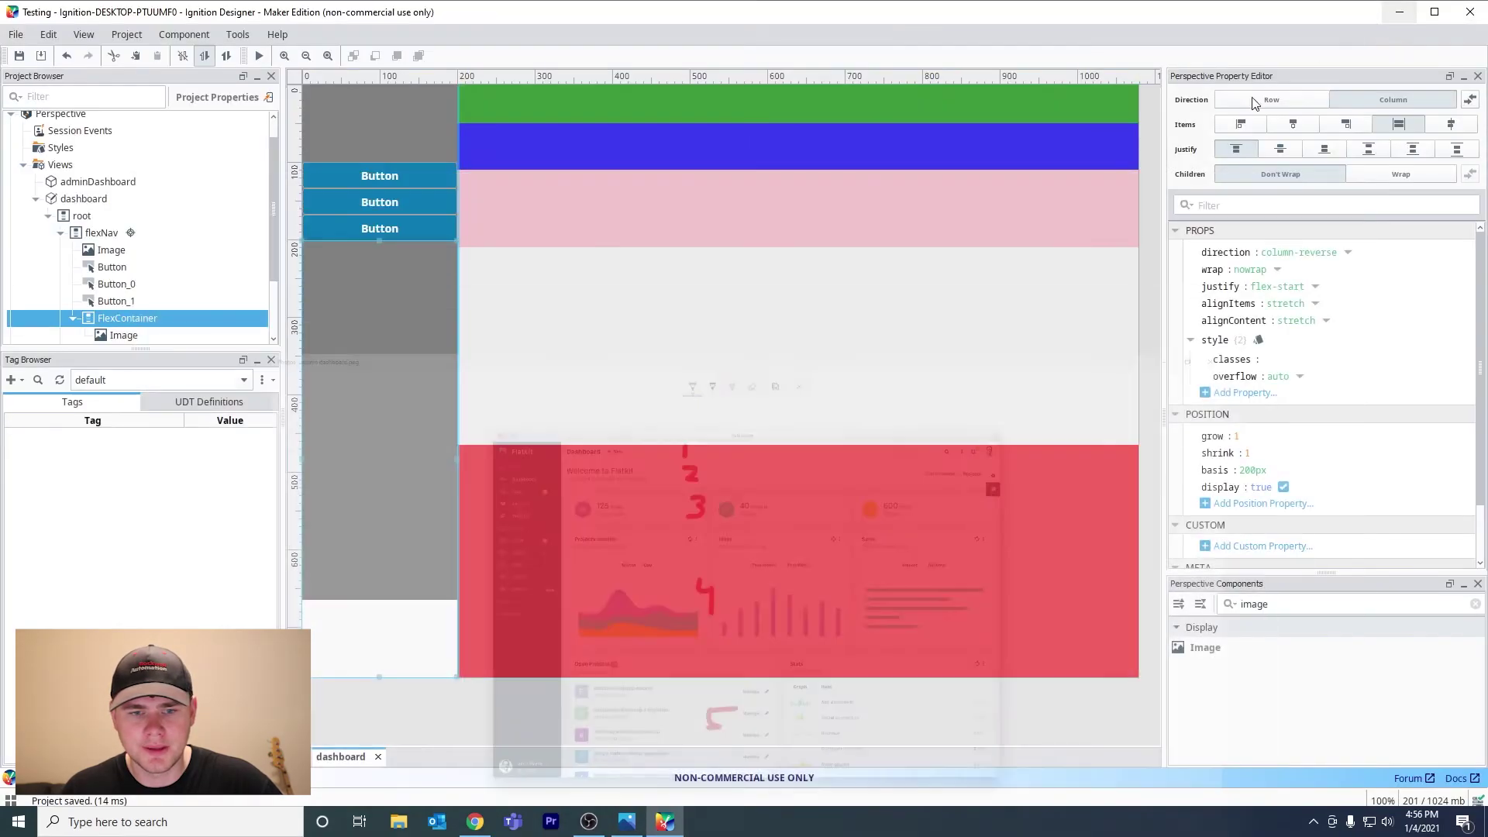
Add two Icon components at the left of the green top row.
left_click(712, 100)
double_click(735, 107)
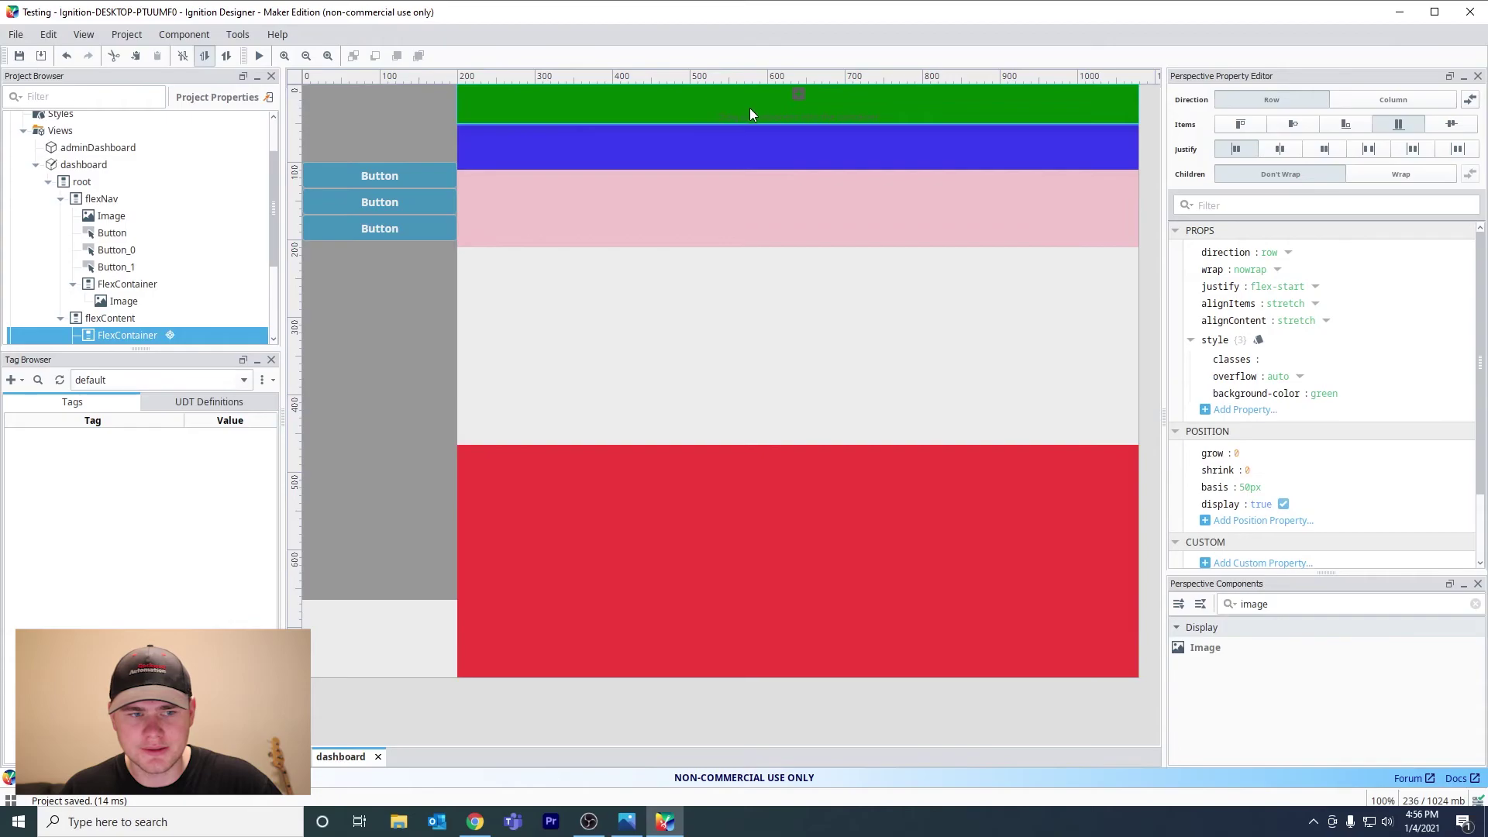
left_click(1289, 256)
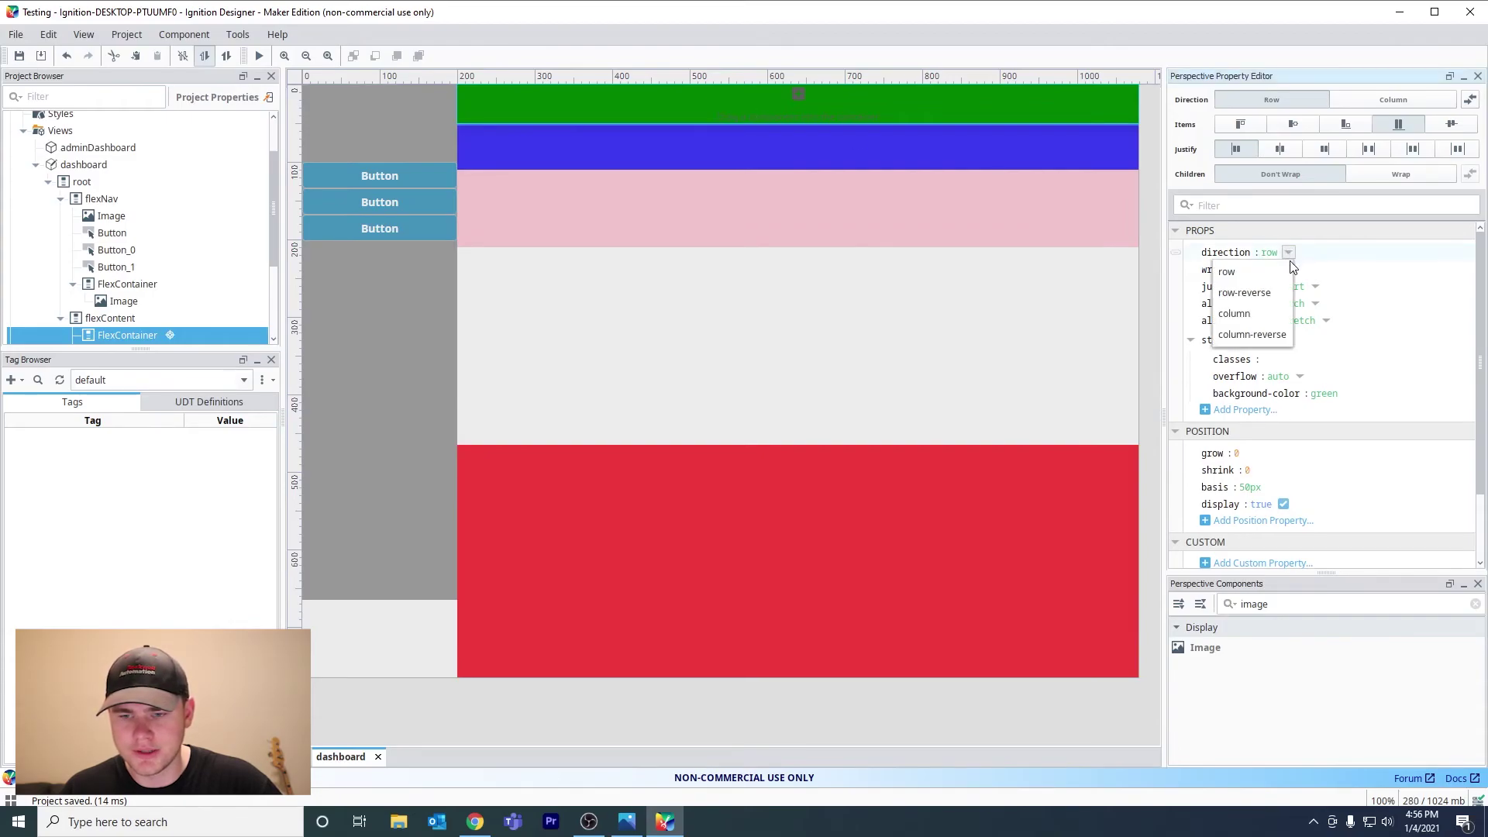
left_click(1250, 662)
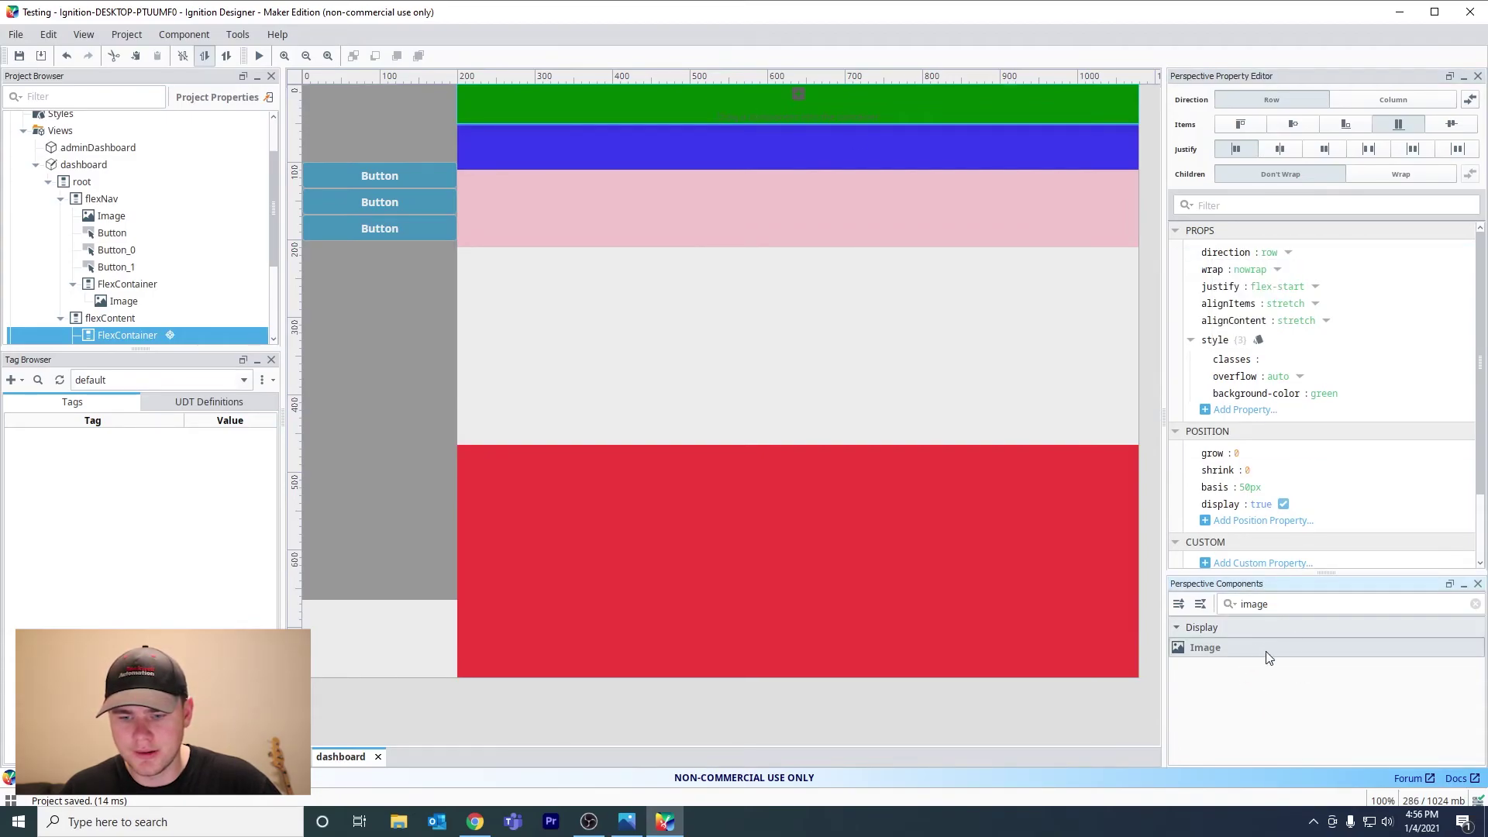
left_click(1476, 604)
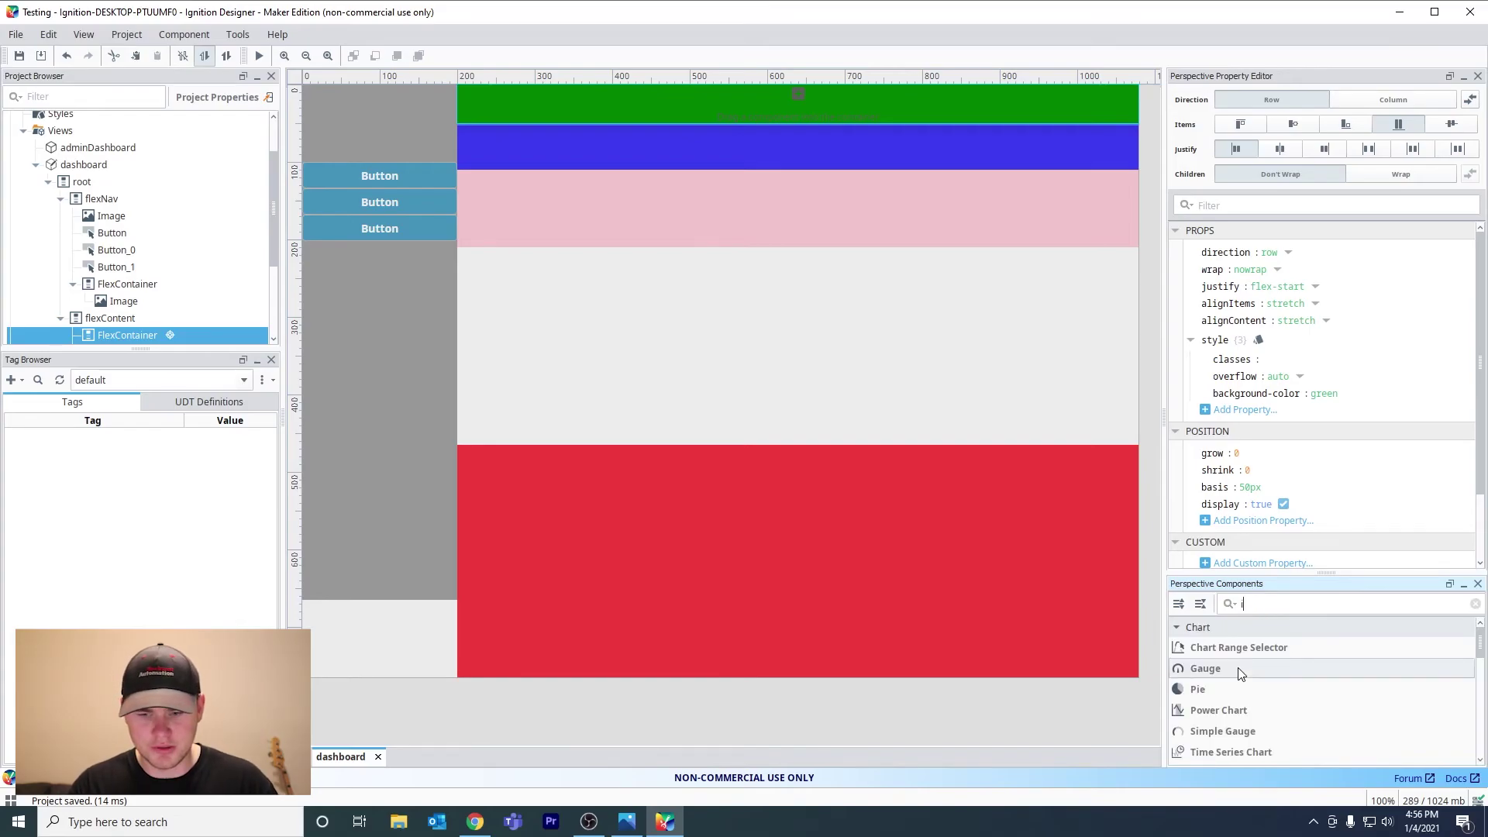
type("icon")
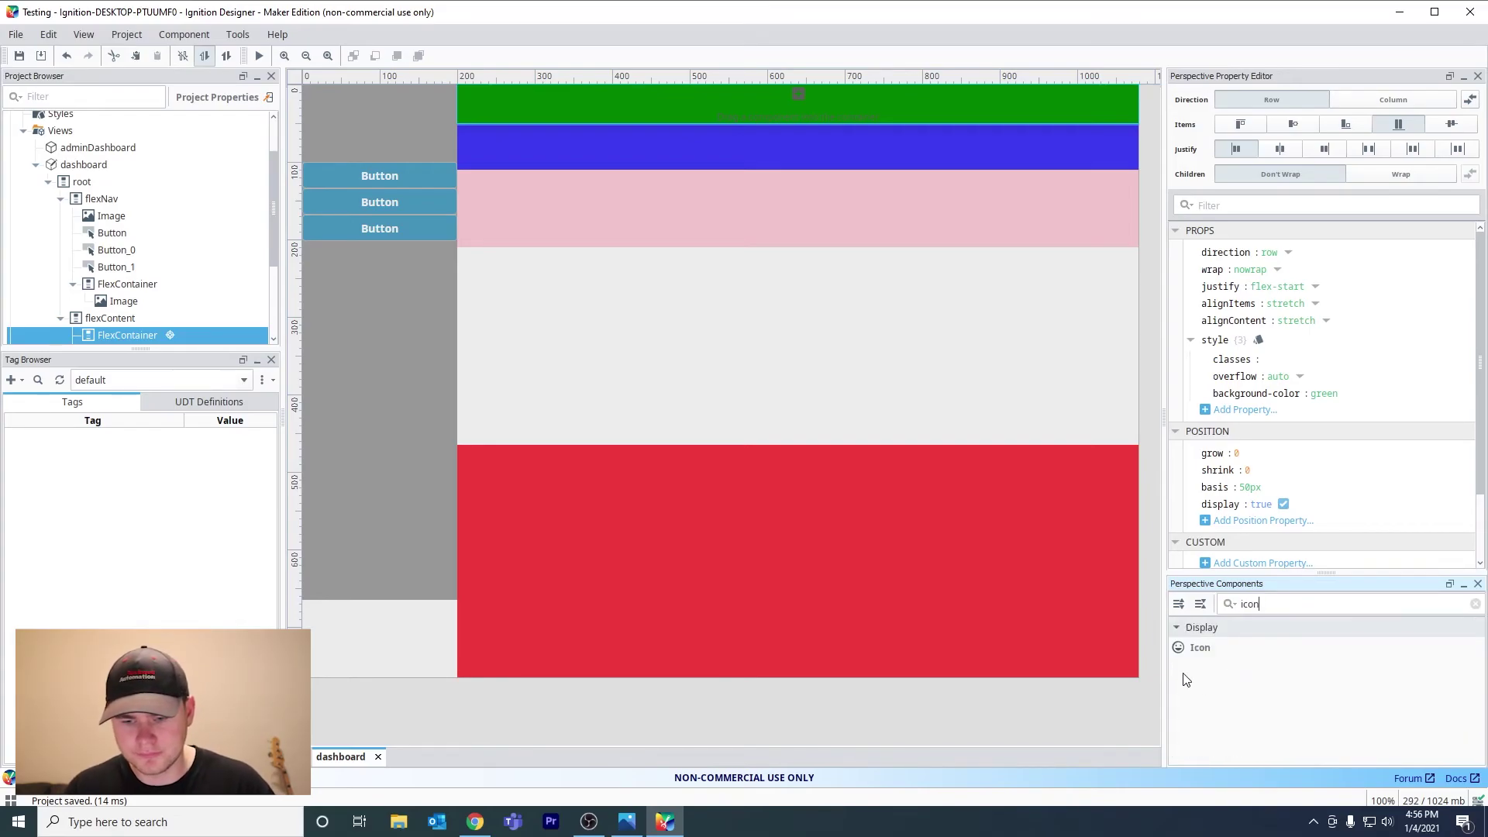
left_click_drag(1190, 648, 882, 350)
left_click_drag(575, 108, 640, 109)
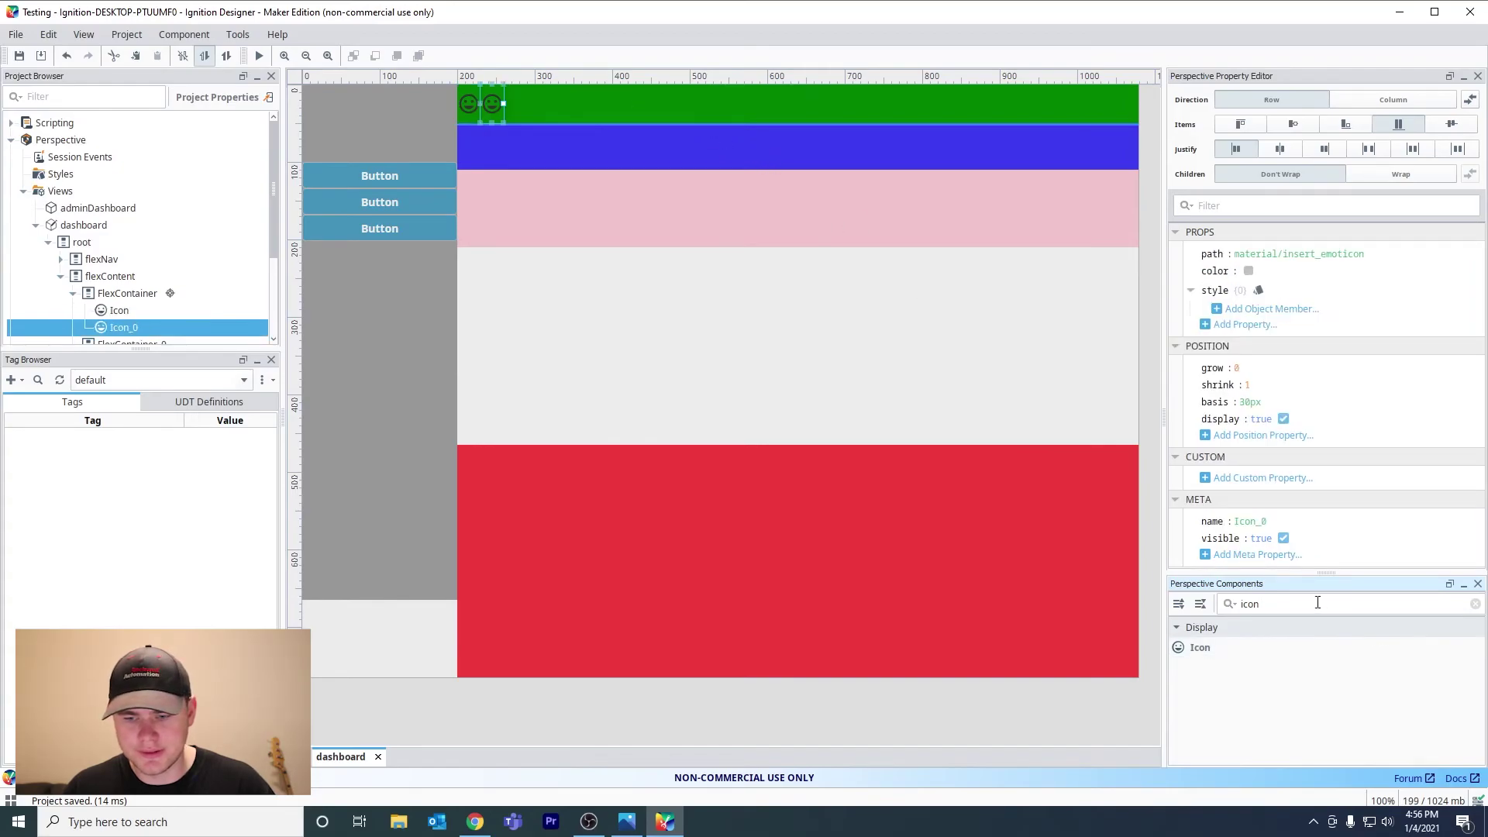
Add a Button to the green row after the icons.
left_click(1476, 604)
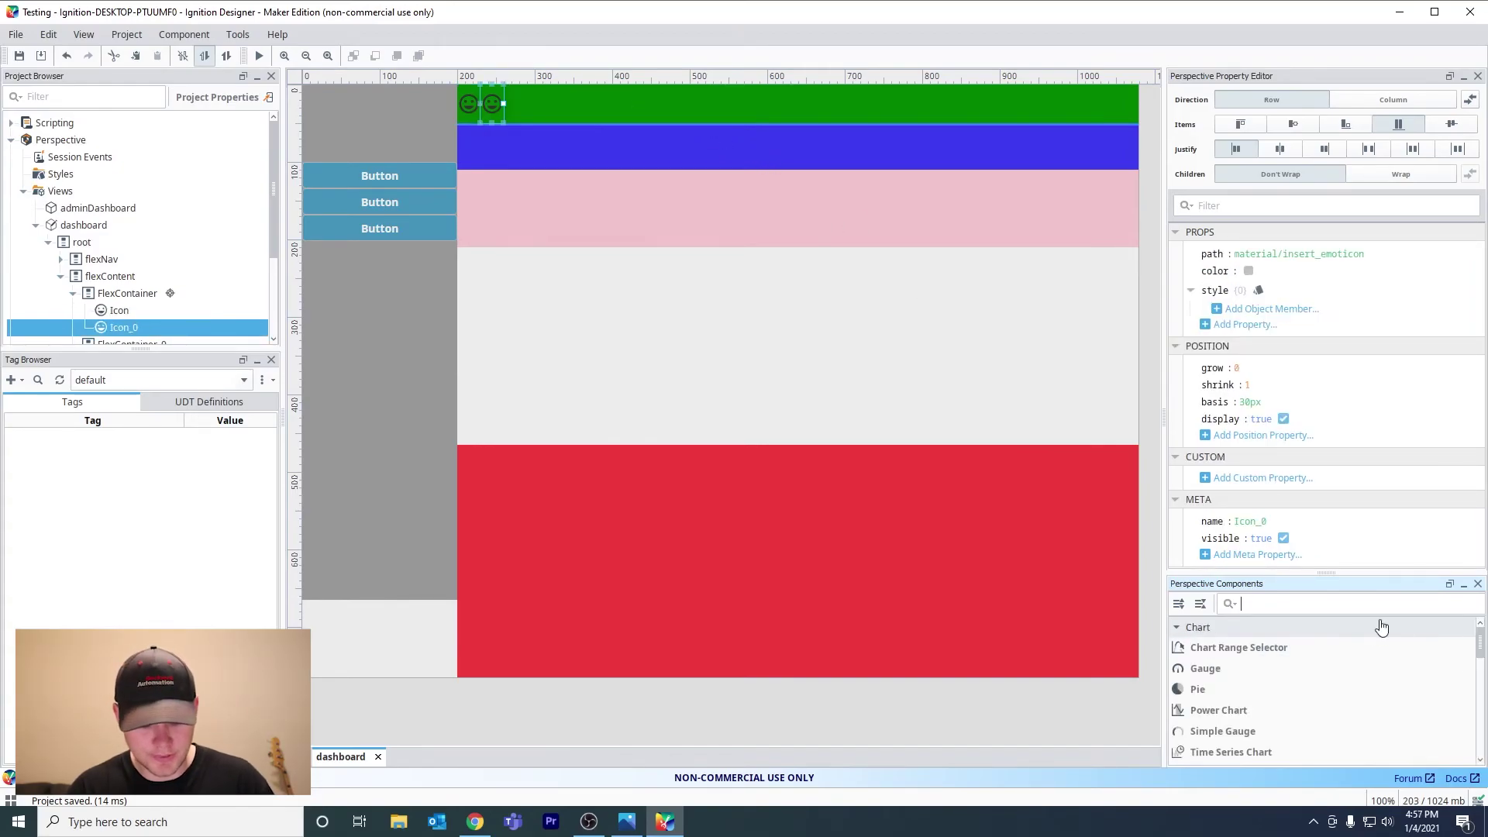
type("button")
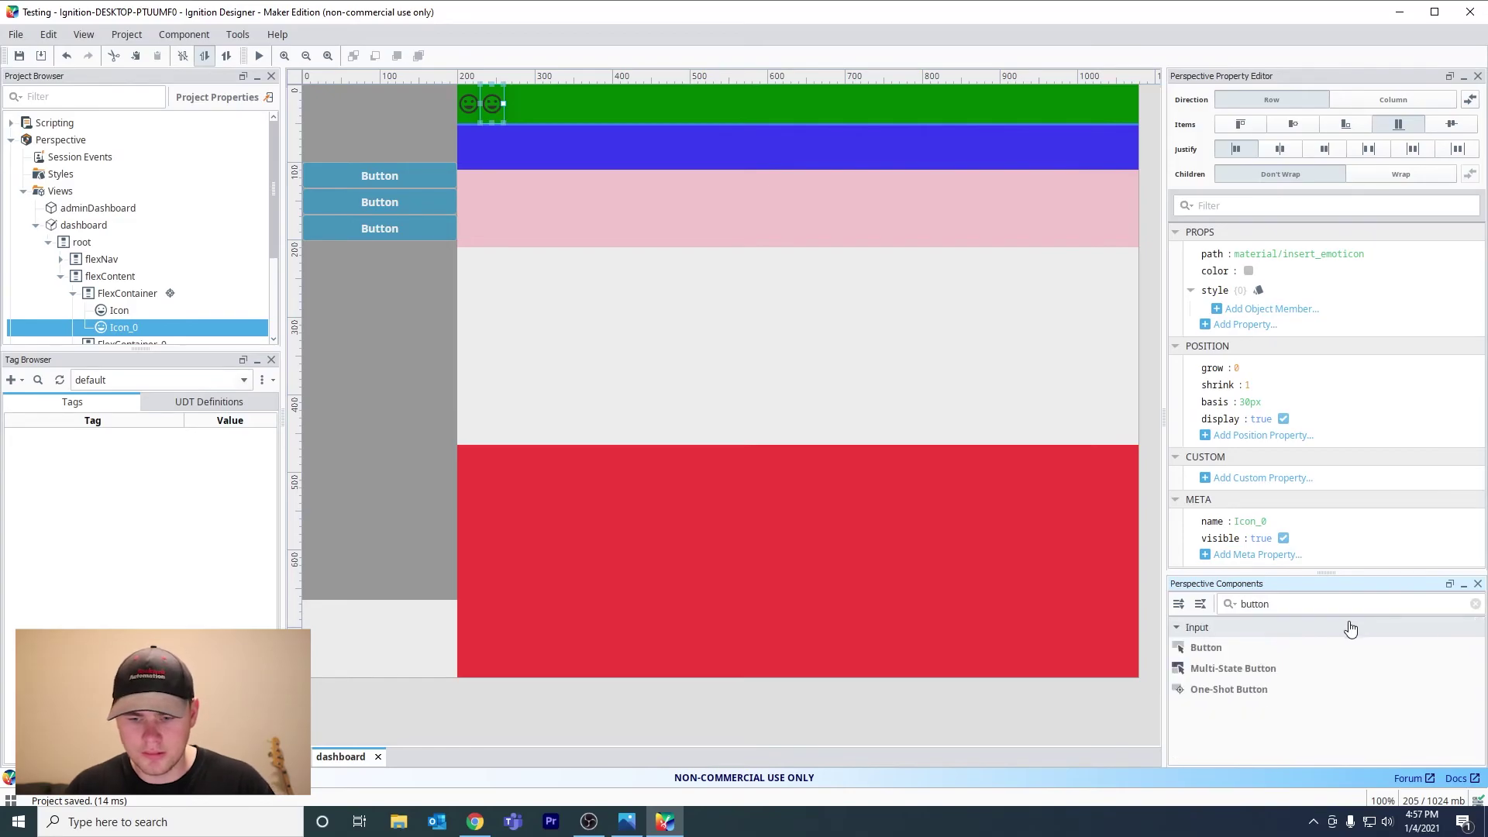
left_click_drag(1285, 645, 845, 256)
left_click_drag(674, 109, 674, 108)
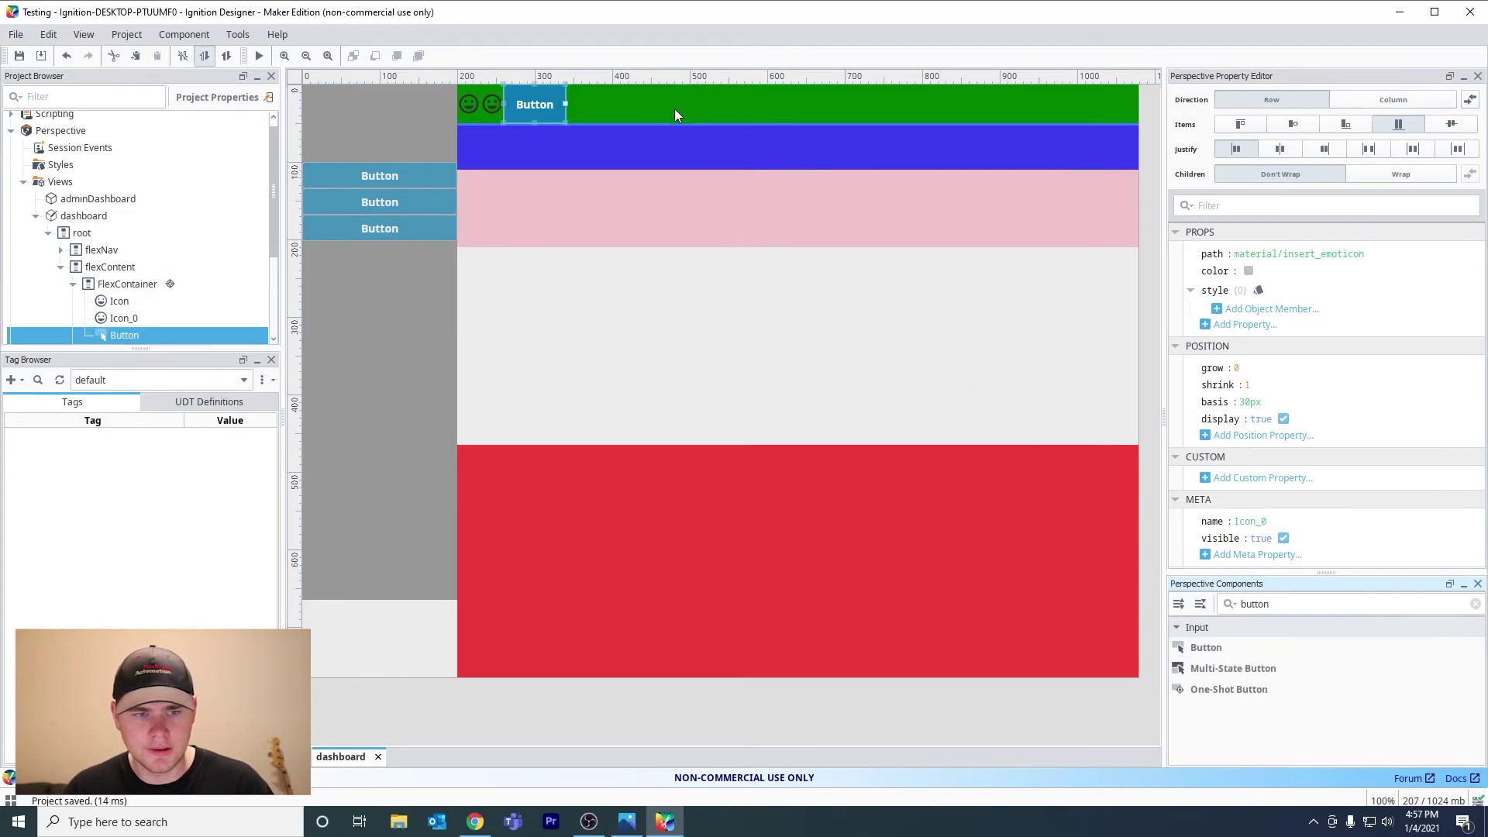
Add three Buttons to the pink row container.
left_click(672, 147)
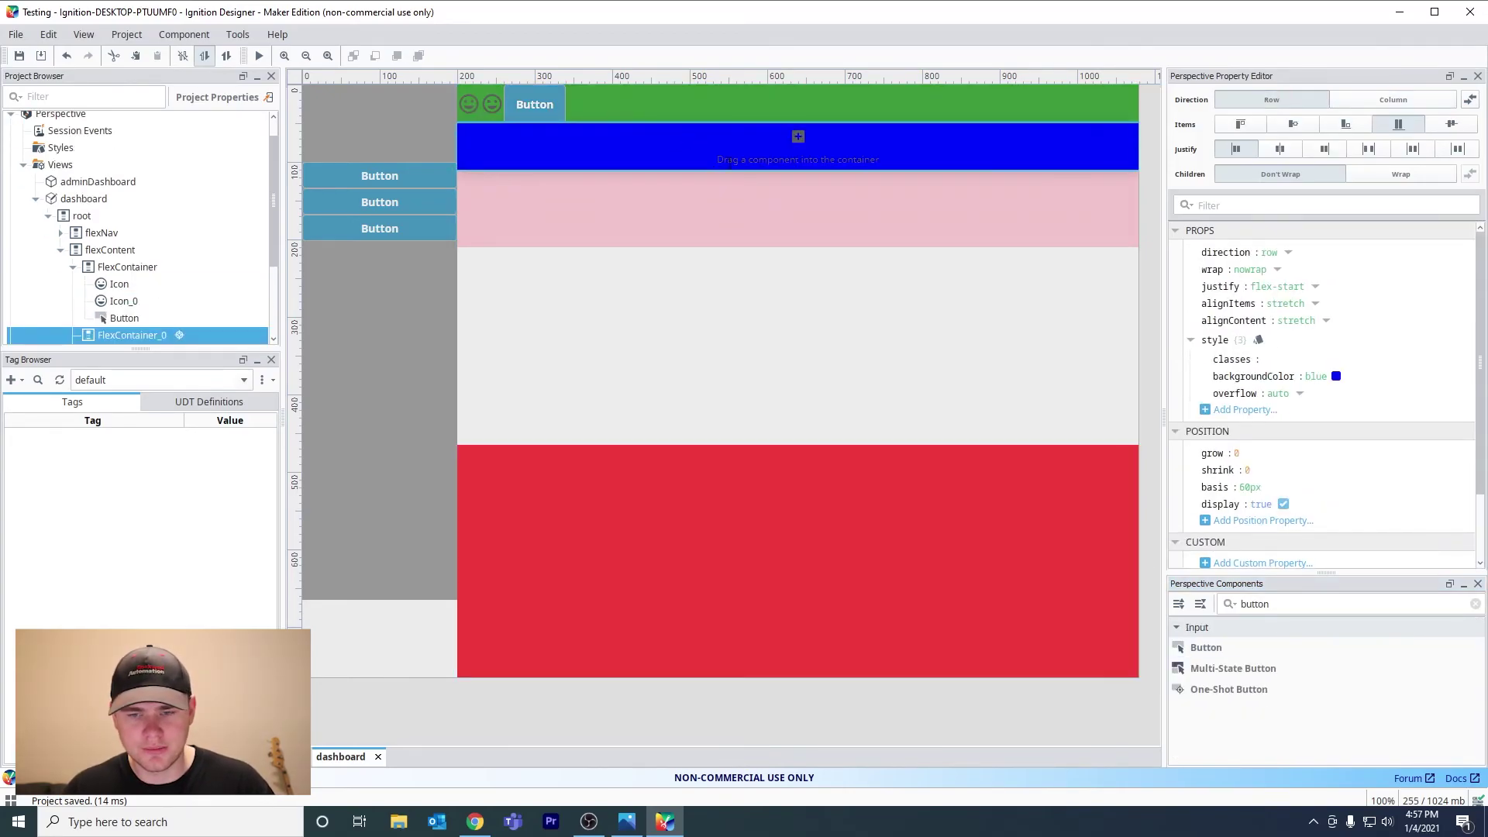
left_click(836, 221)
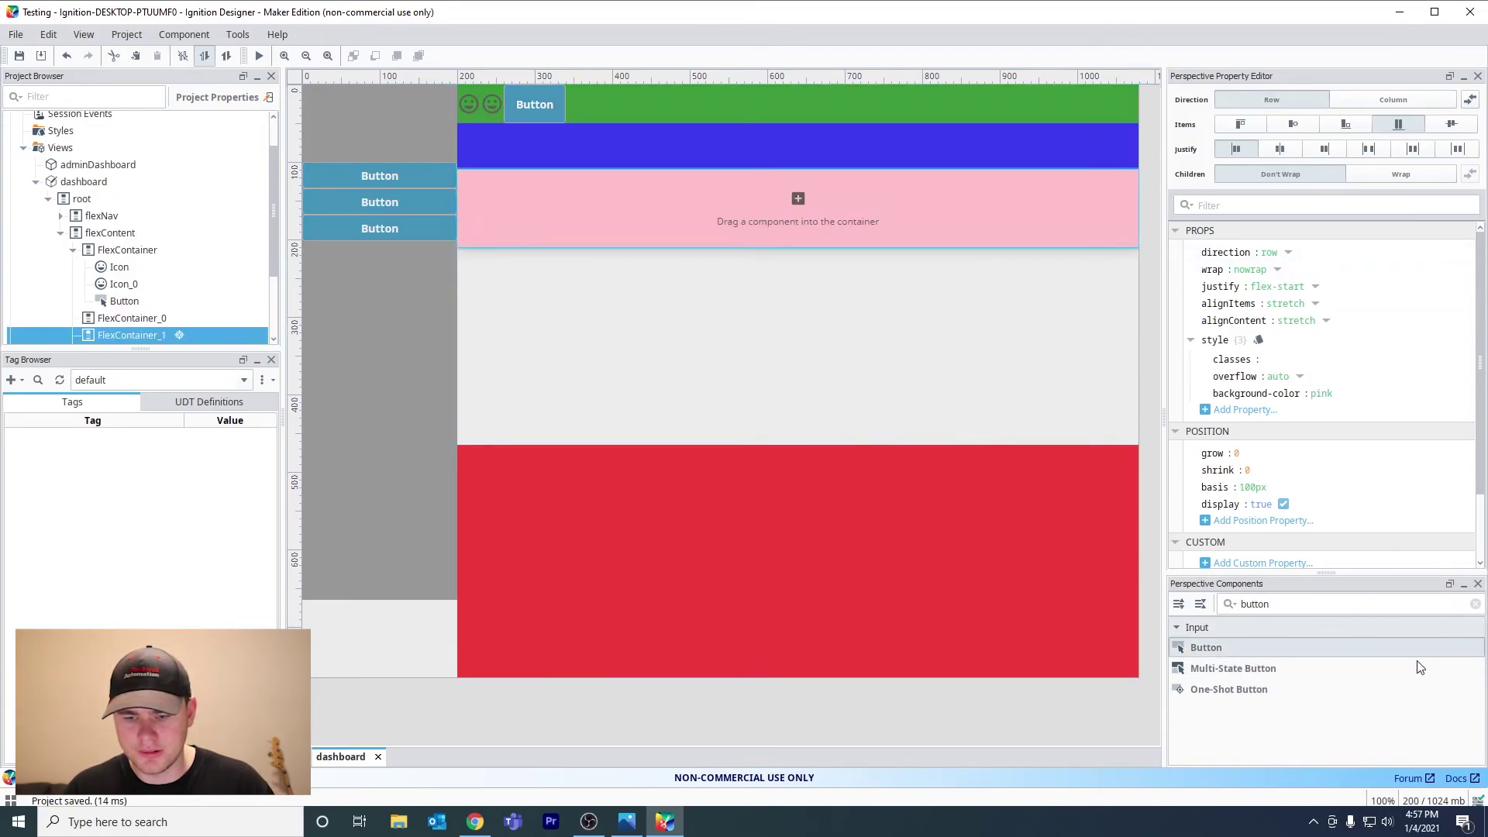
left_click_drag(1249, 653, 621, 224)
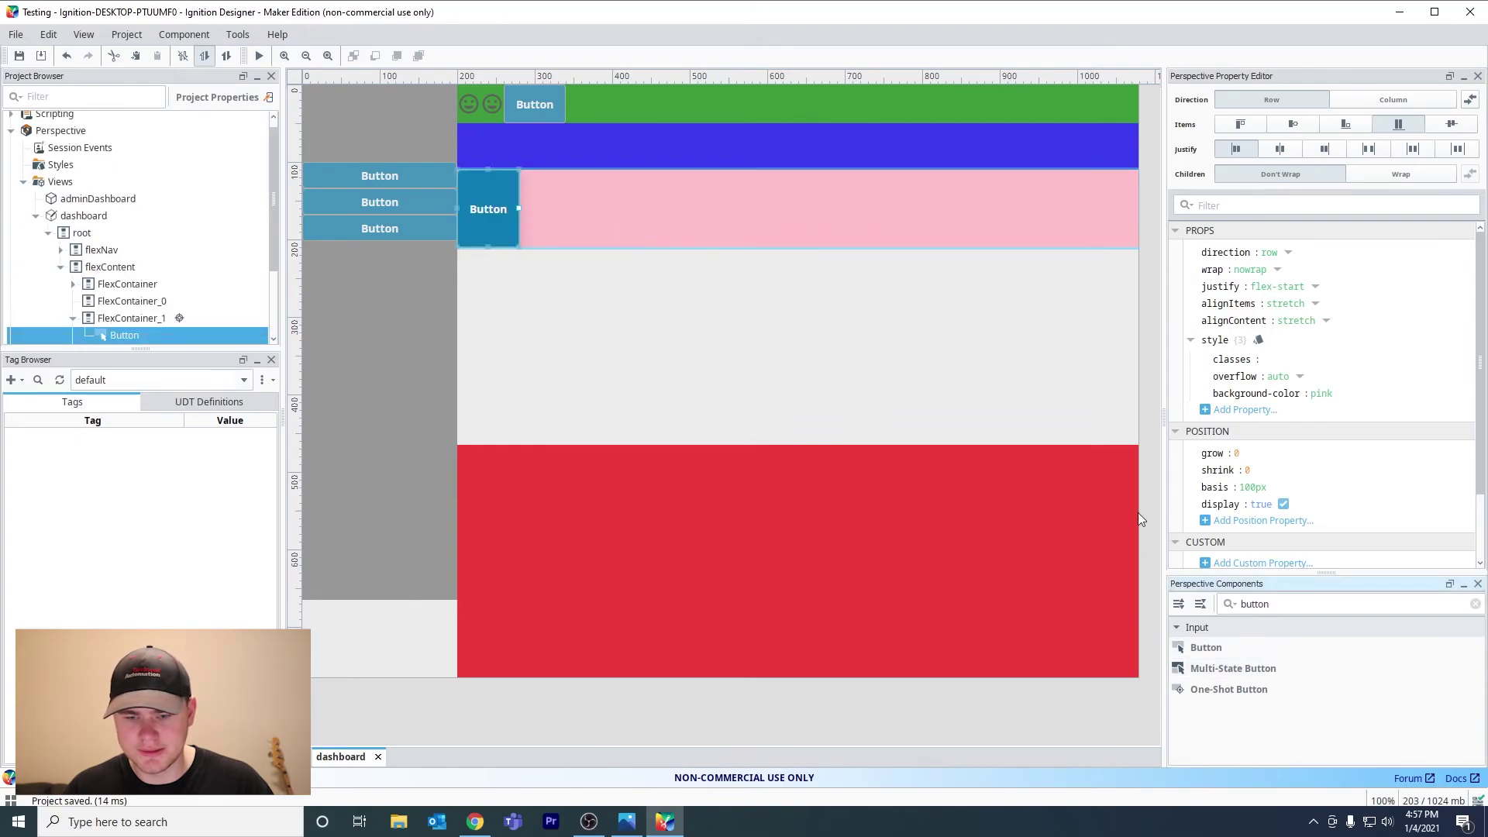
left_click_drag(1040, 489, 719, 248)
left_click_drag(1206, 647, 813, 264)
left_click(798, 388)
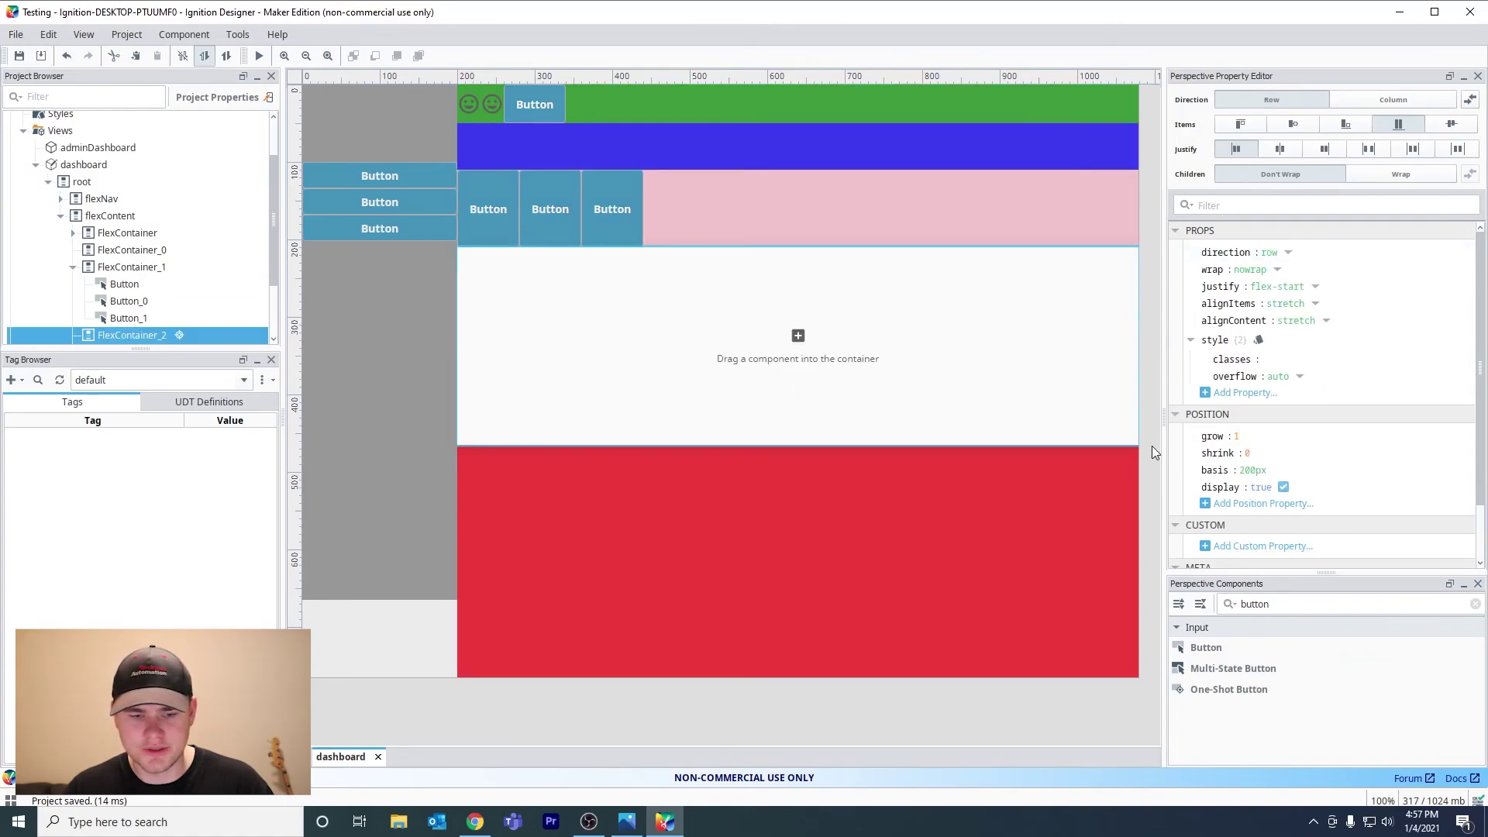
left_click(760, 565)
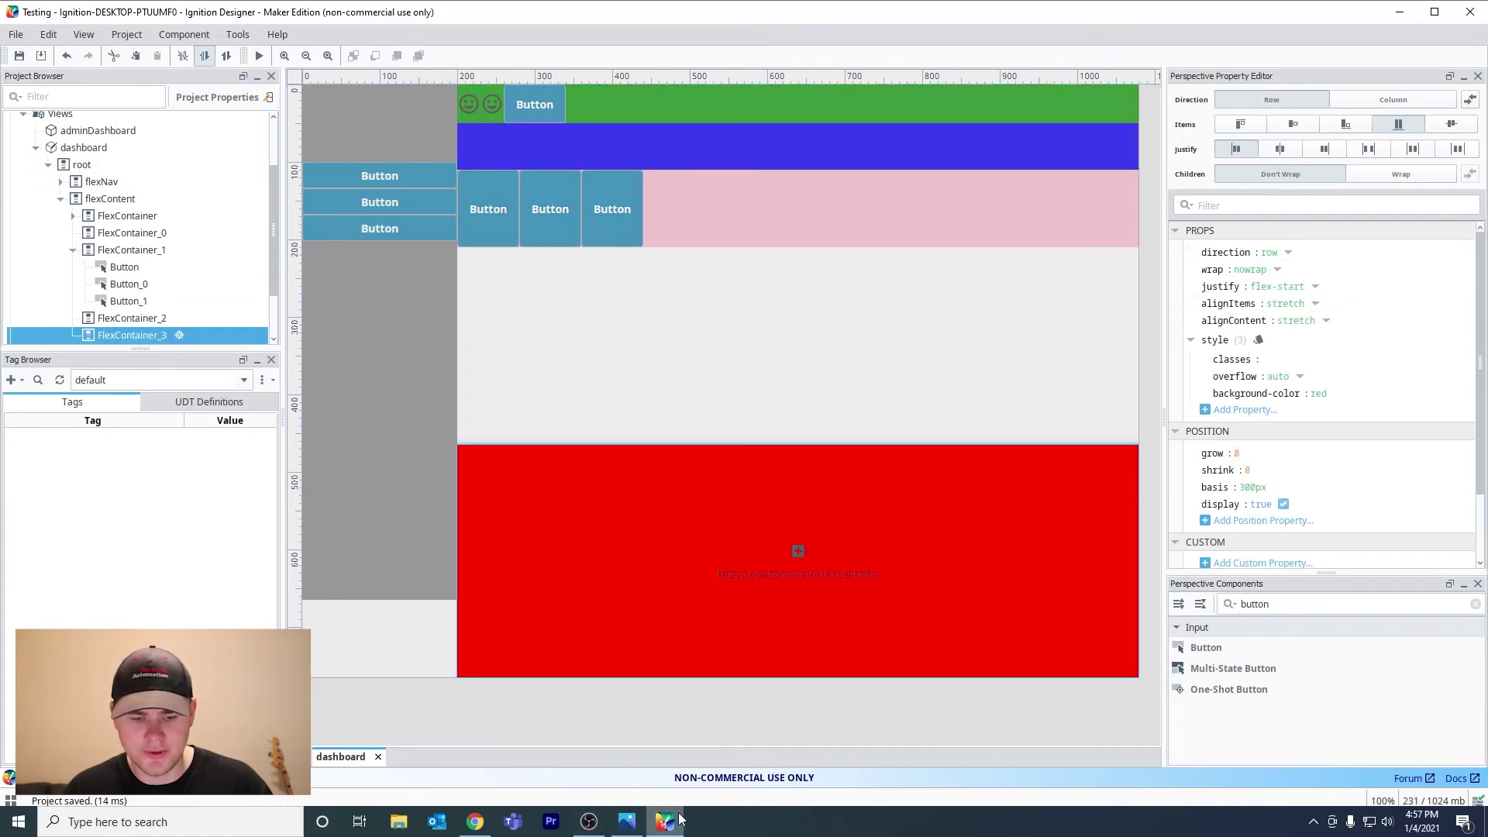
View the annotated dashboard mockup, save the Designer project, then reopen the mockup.
mouse_move(664, 826)
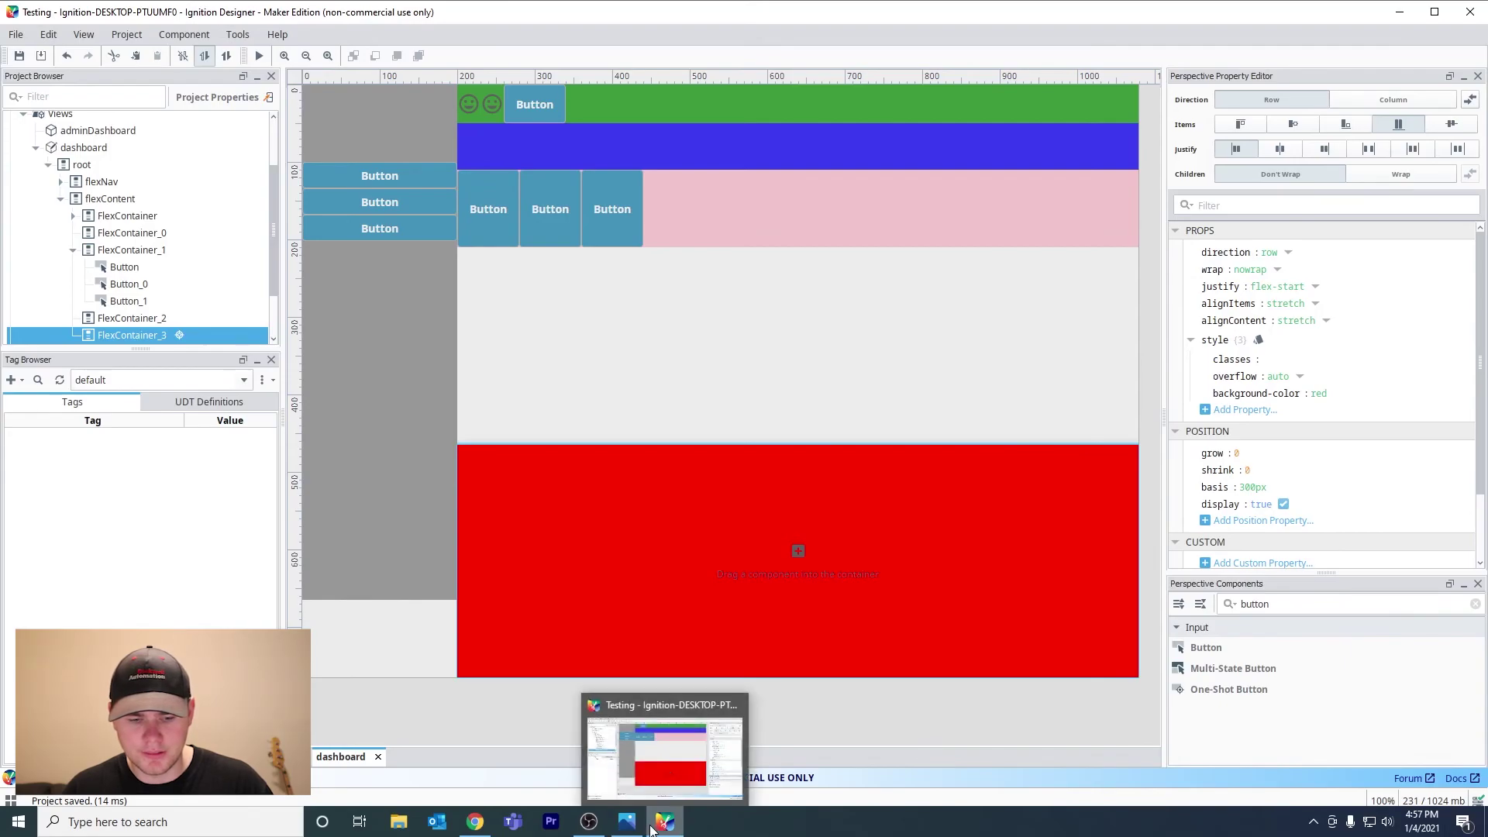
left_click(627, 822)
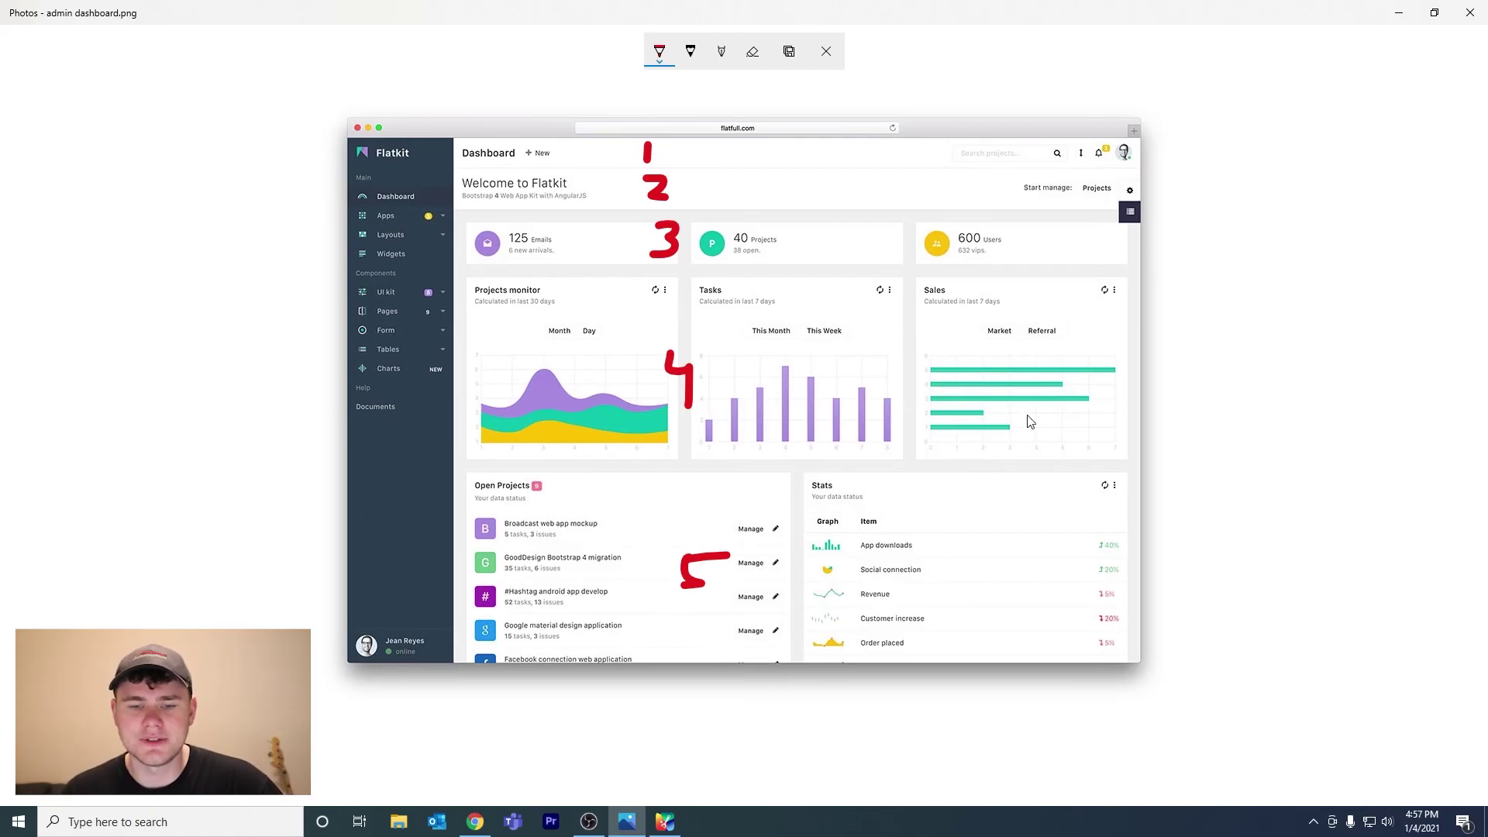
left_click(665, 822)
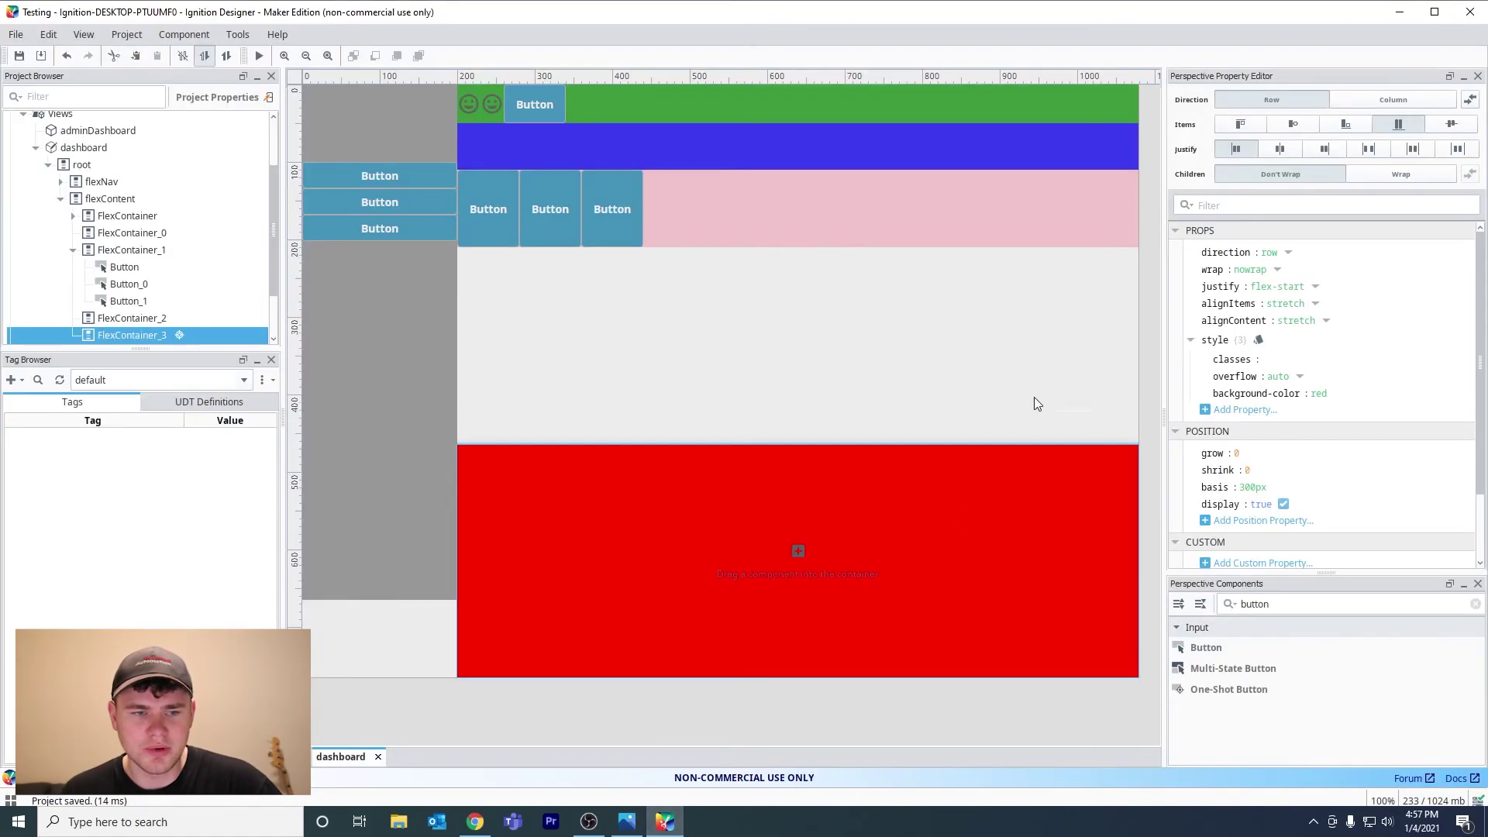
left_click(20, 59)
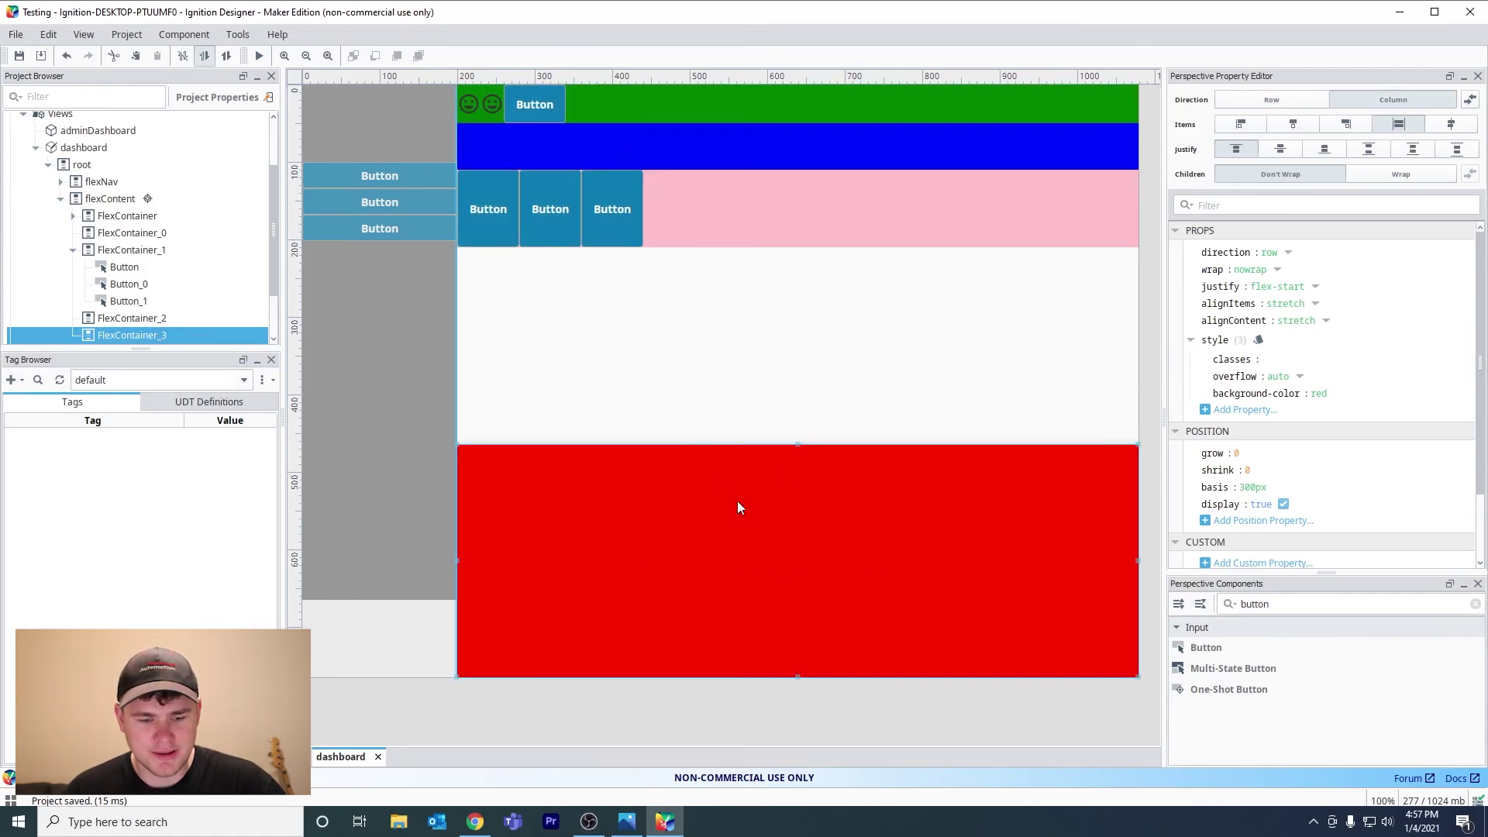
left_click(625, 824)
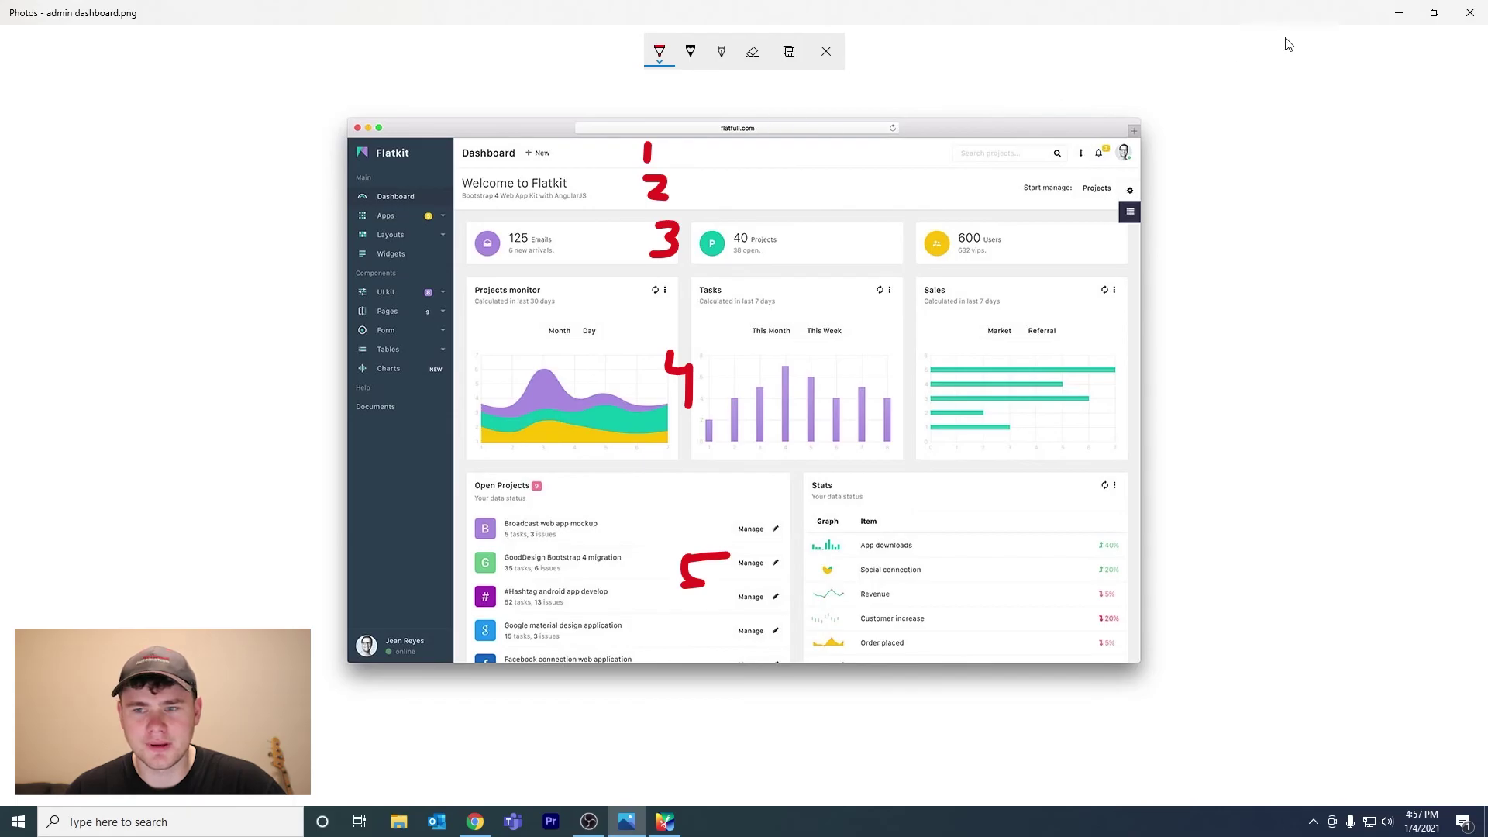
Minimize the mockup, reopen it to compare with the layout, then minimize it again.
left_click(1399, 13)
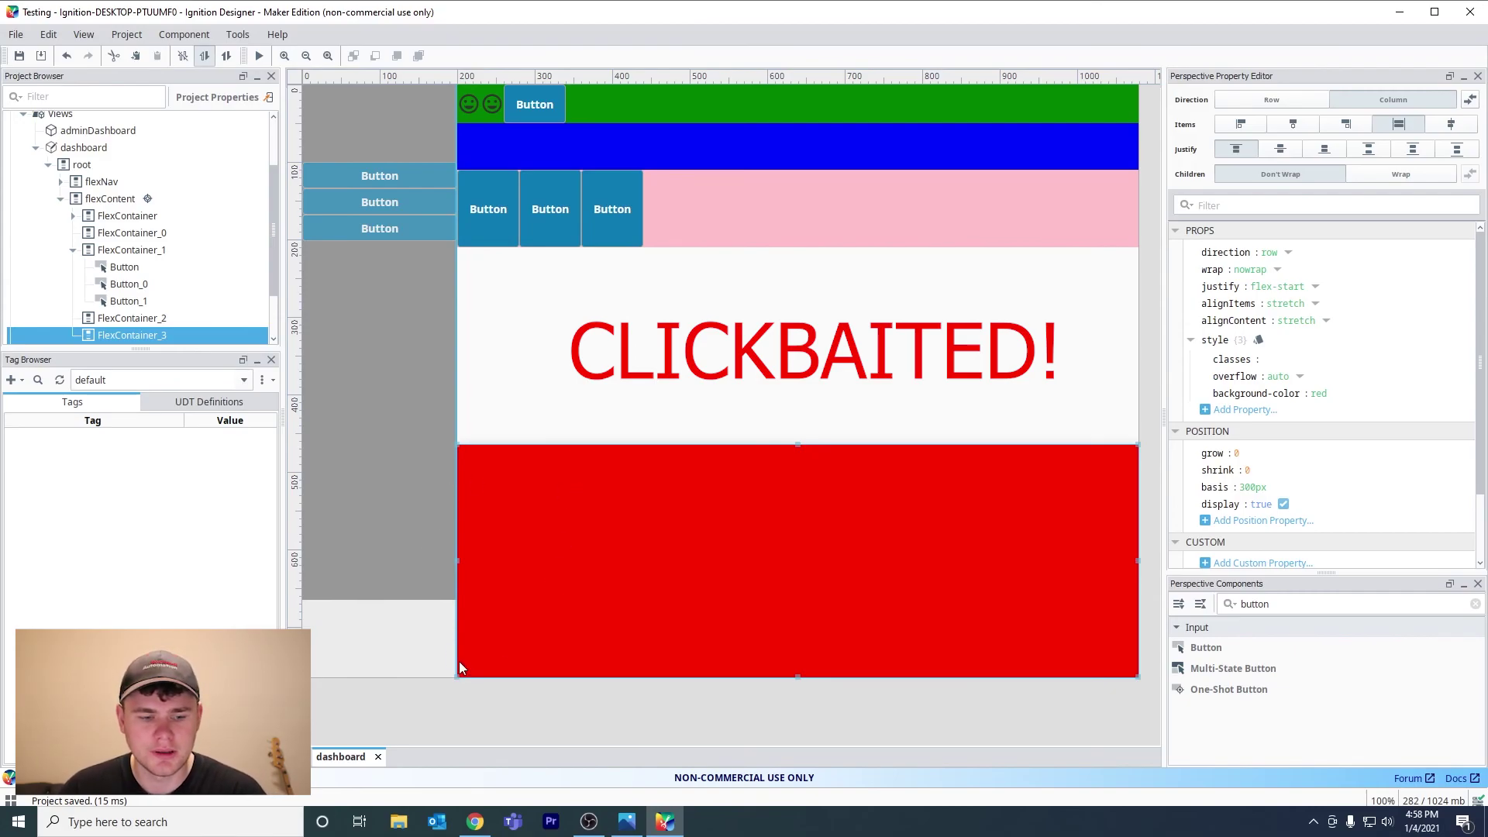
left_click(627, 821)
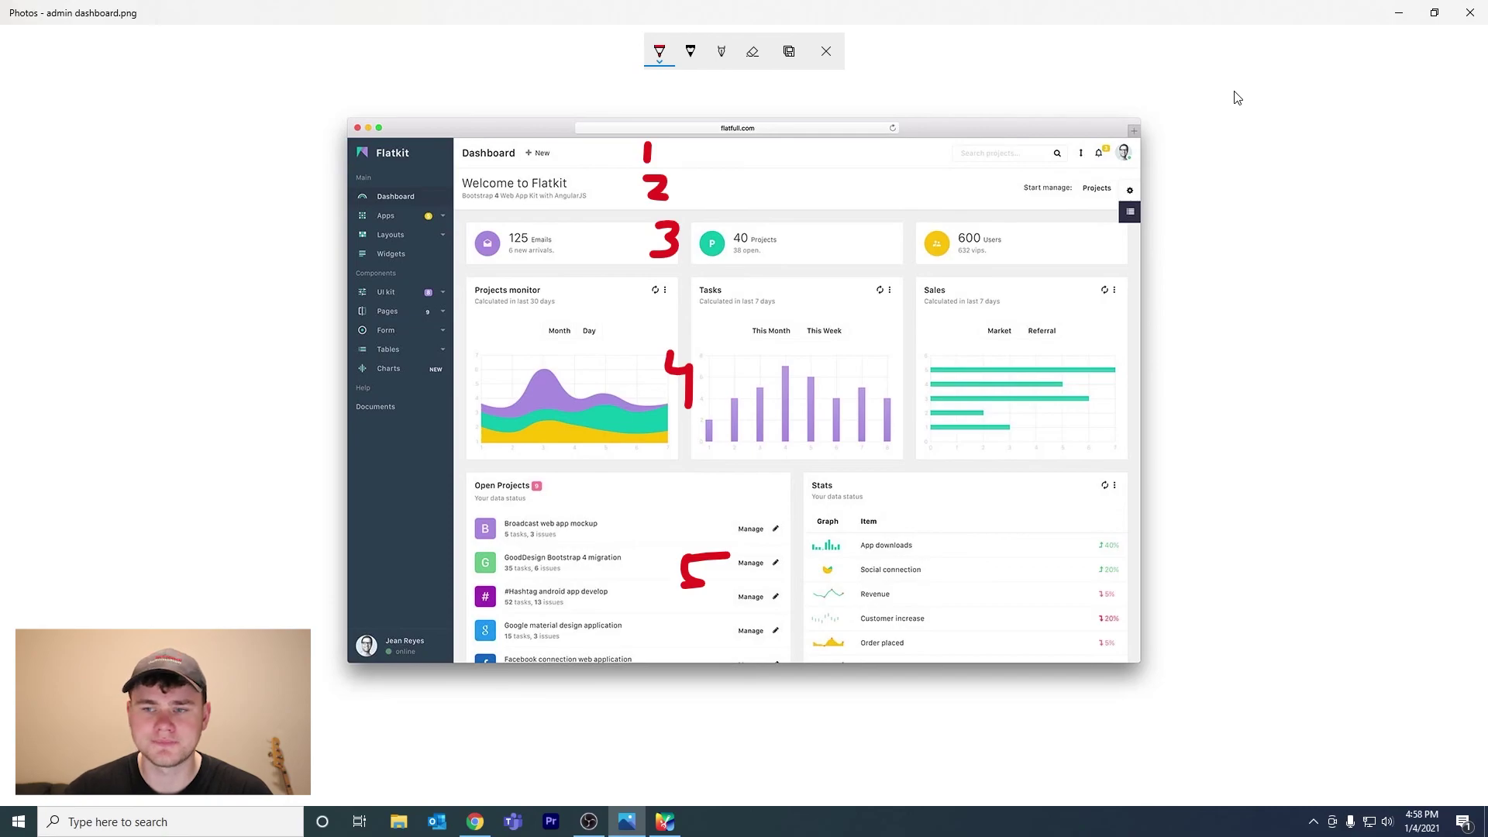
left_click(1399, 19)
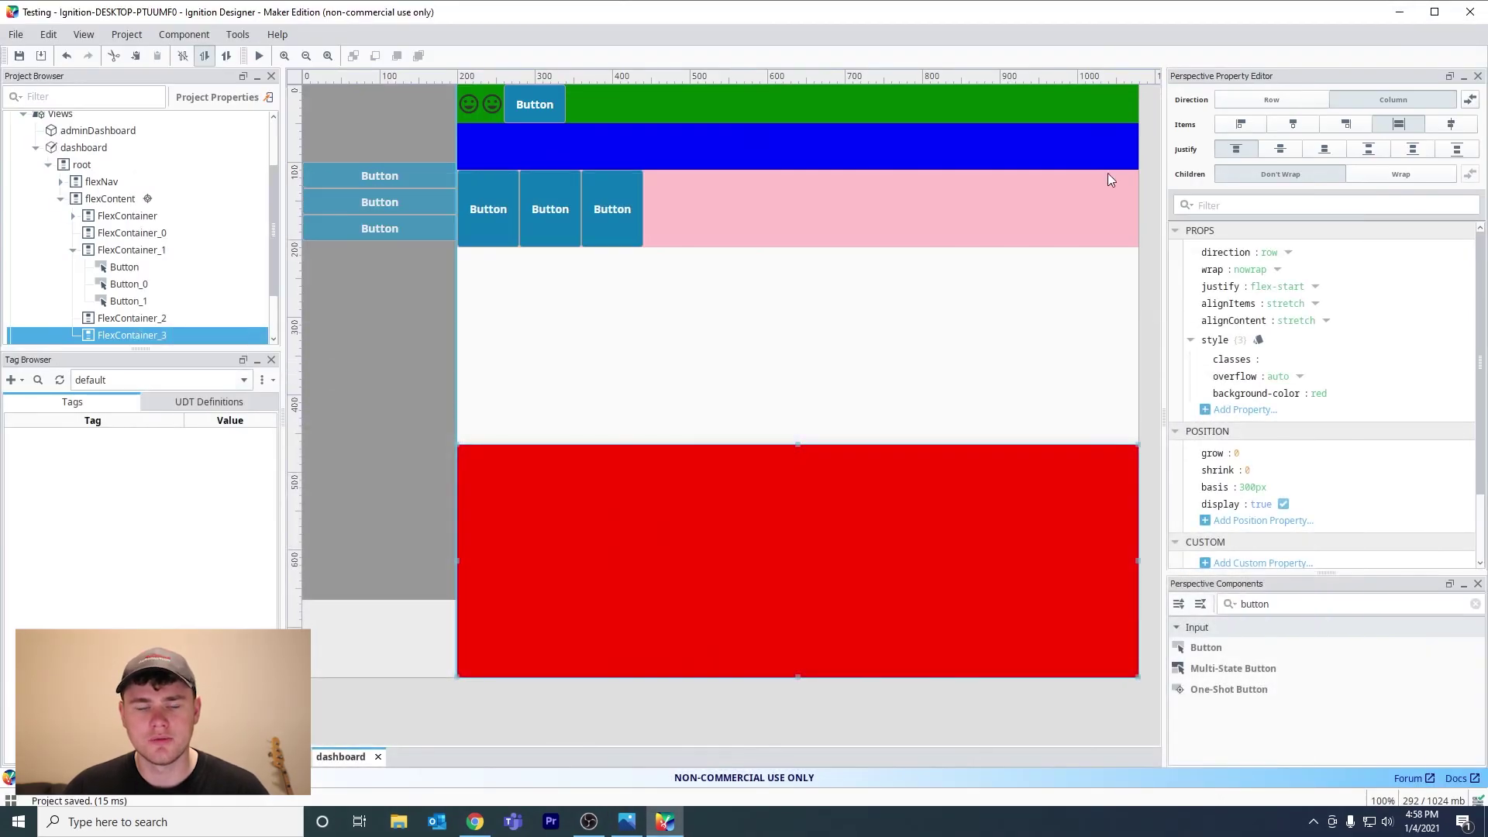